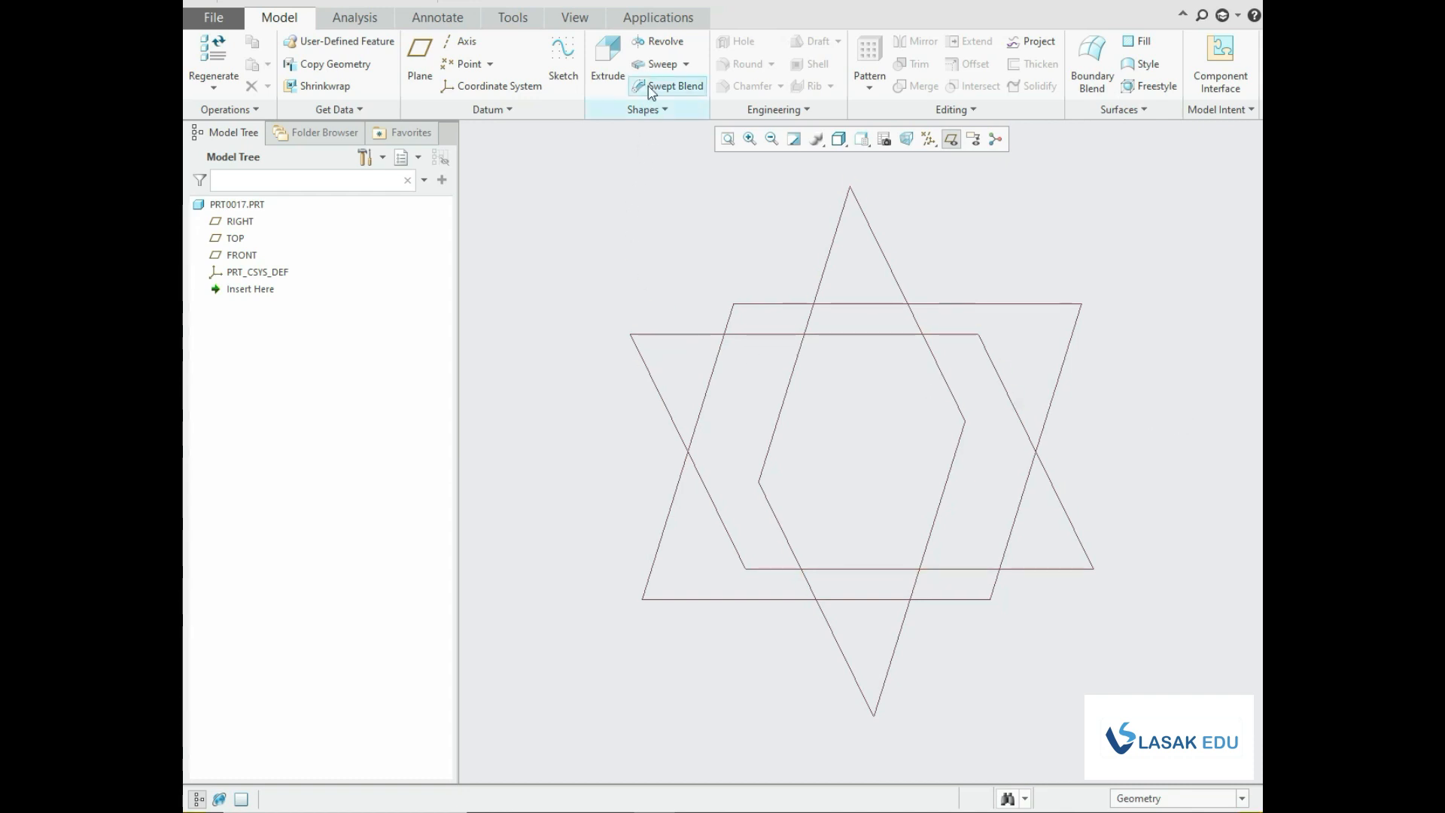
pyautogui.click(687, 65)
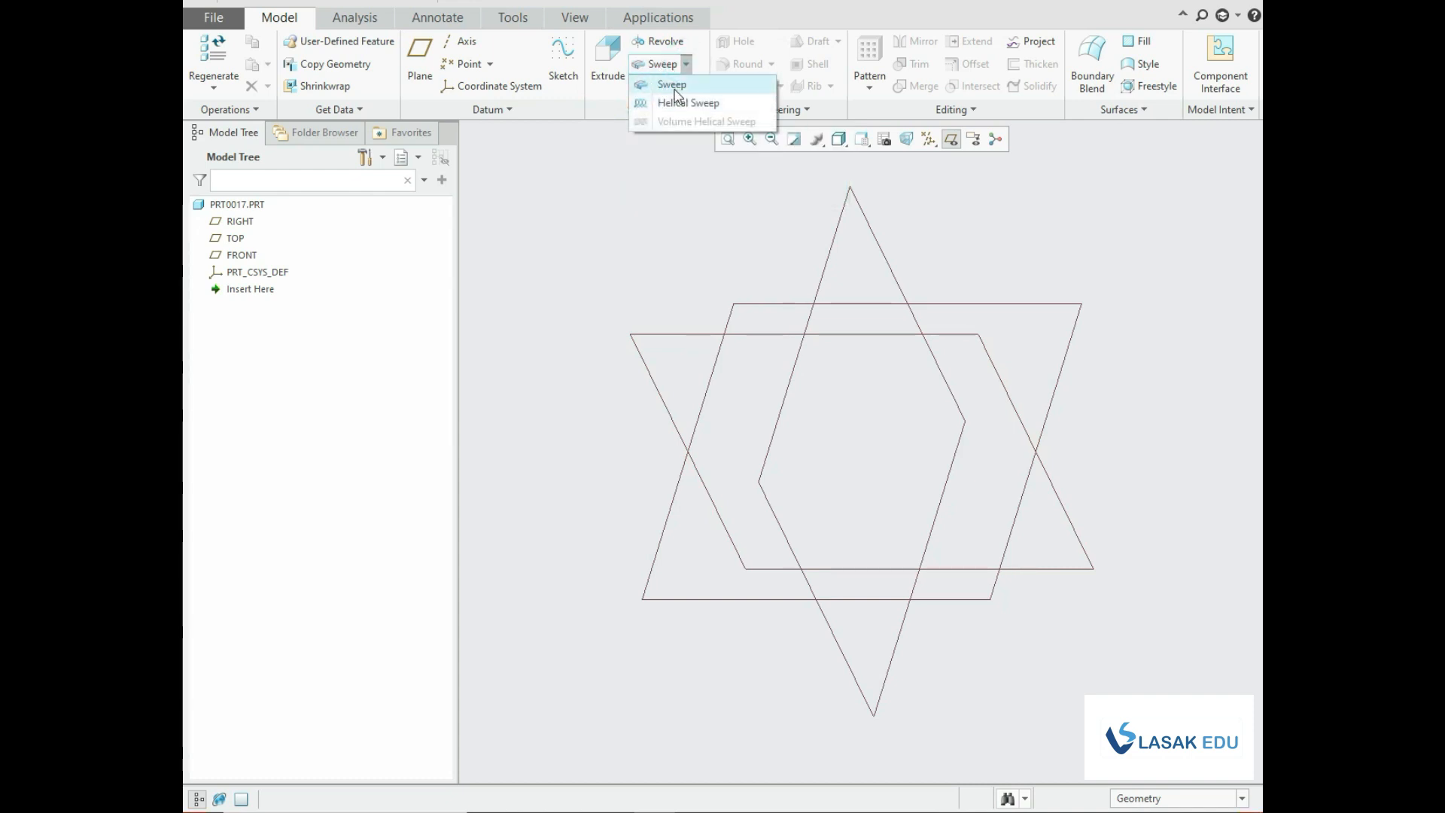
pyautogui.click(648, 218)
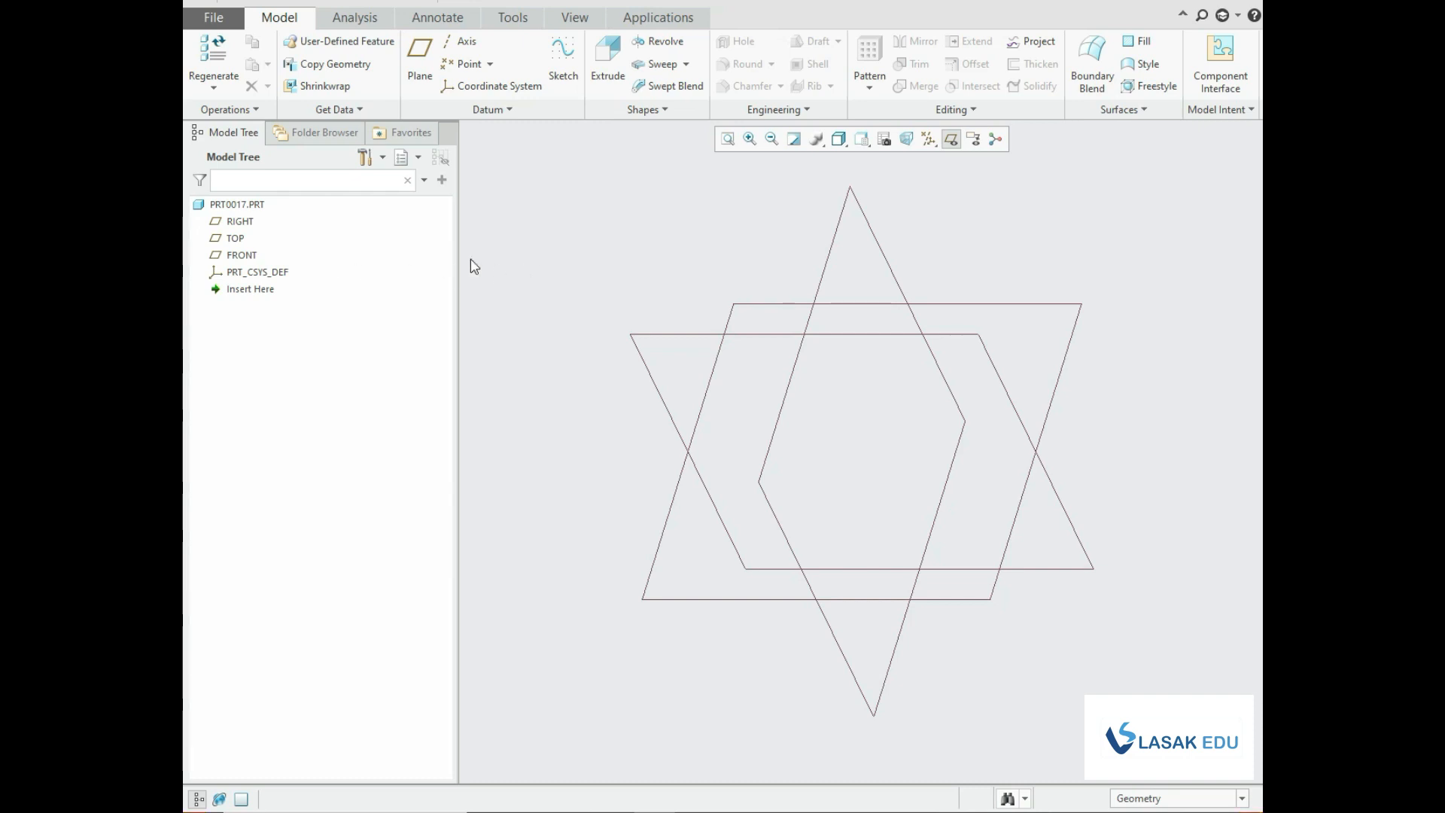
# Start a sketch on the FRONT plane and orient the view parallel to the sketch plane.
pyautogui.click(251, 255)
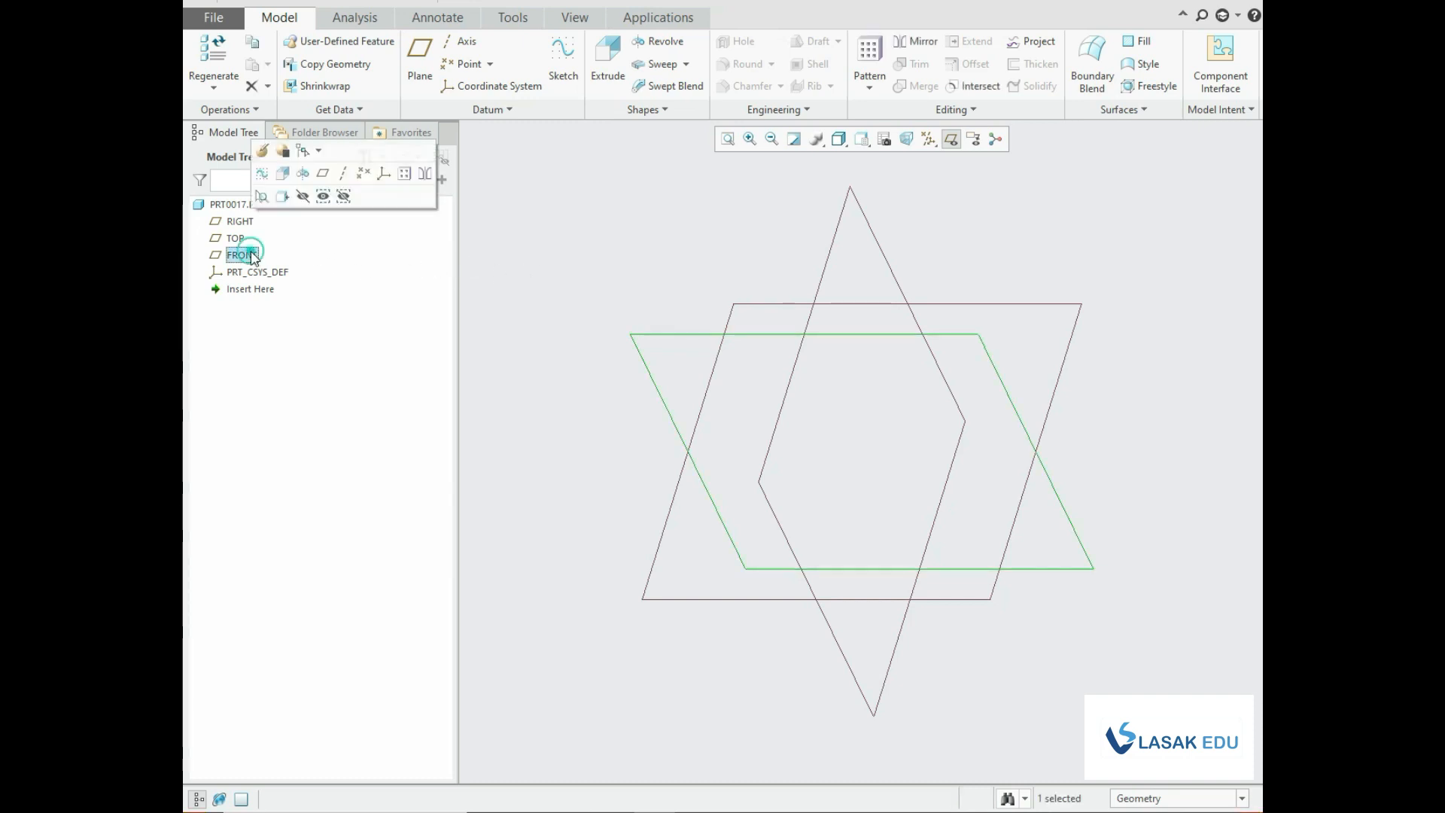
pyautogui.click(260, 173)
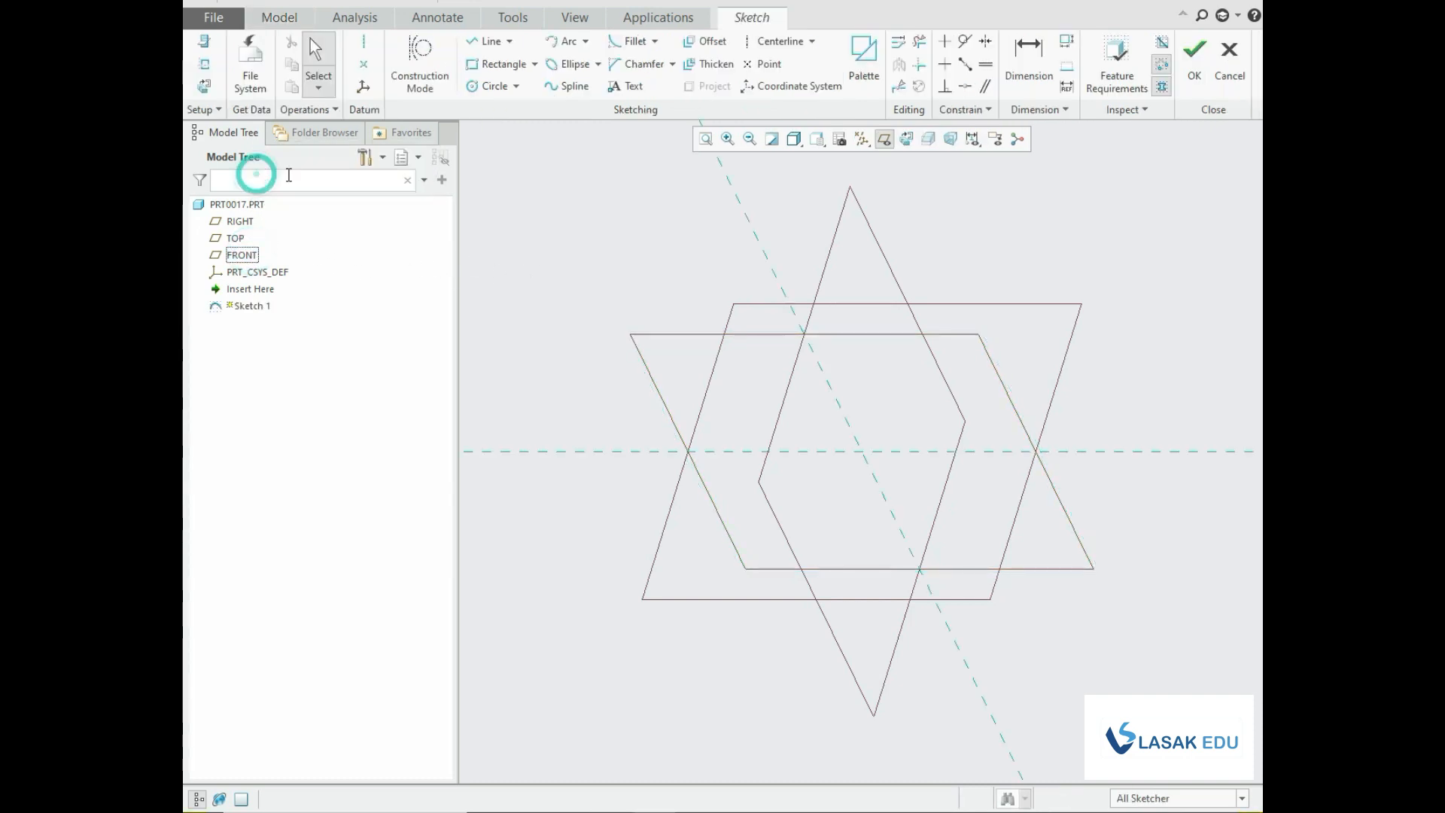
pyautogui.click(906, 138)
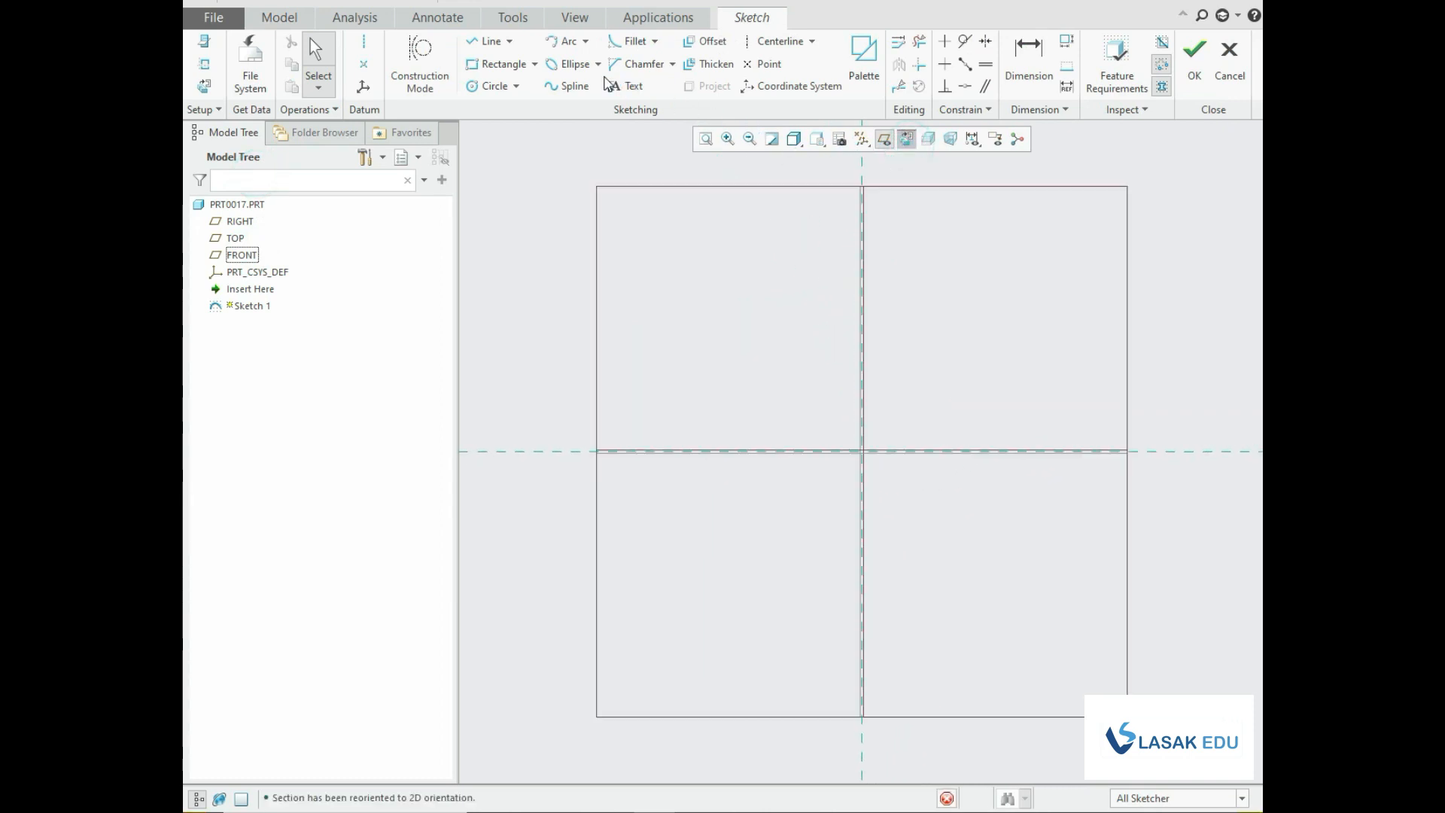
pyautogui.click(564, 87)
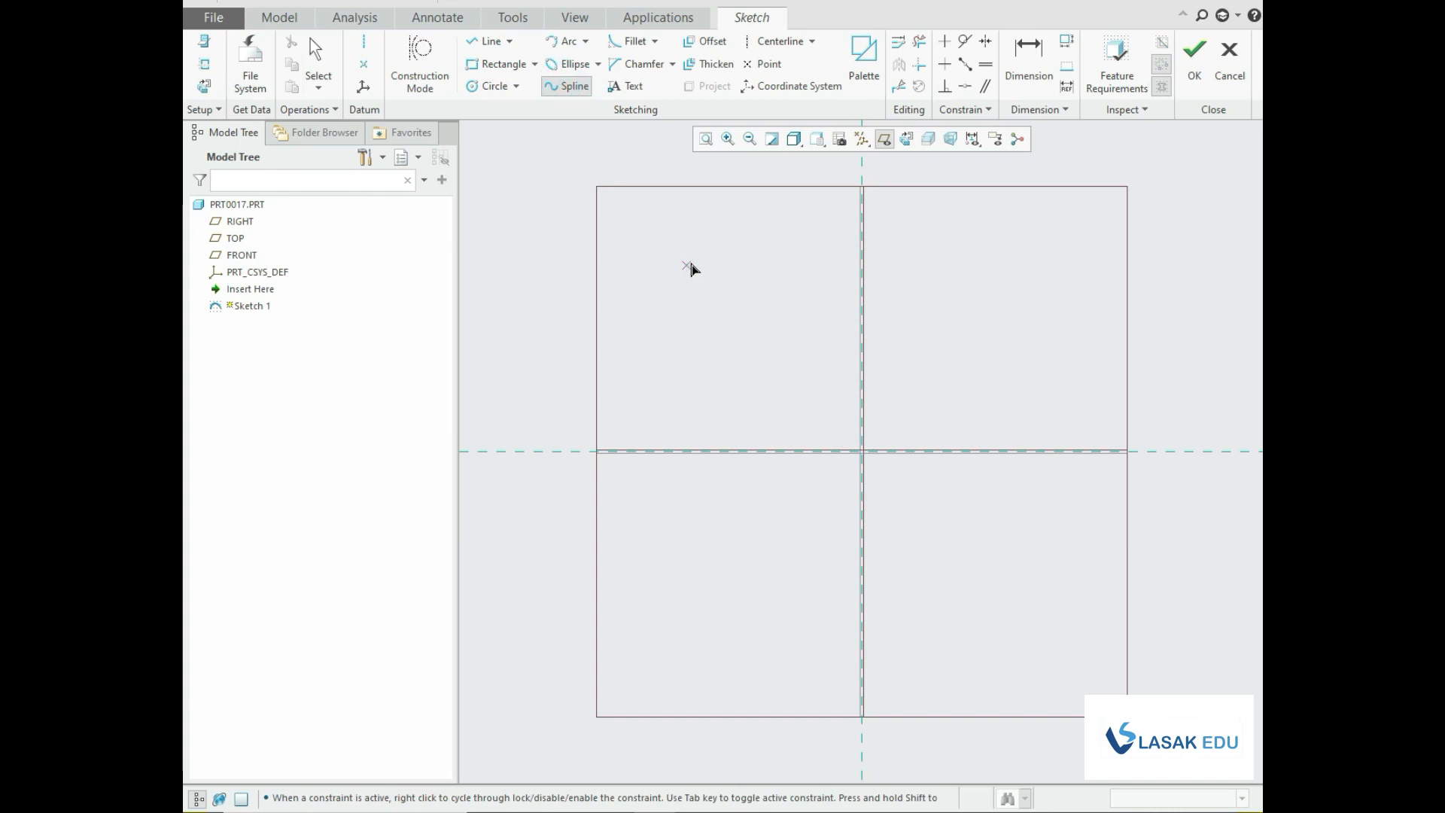
pyautogui.click(686, 265)
pyautogui.middleClick(778, 272)
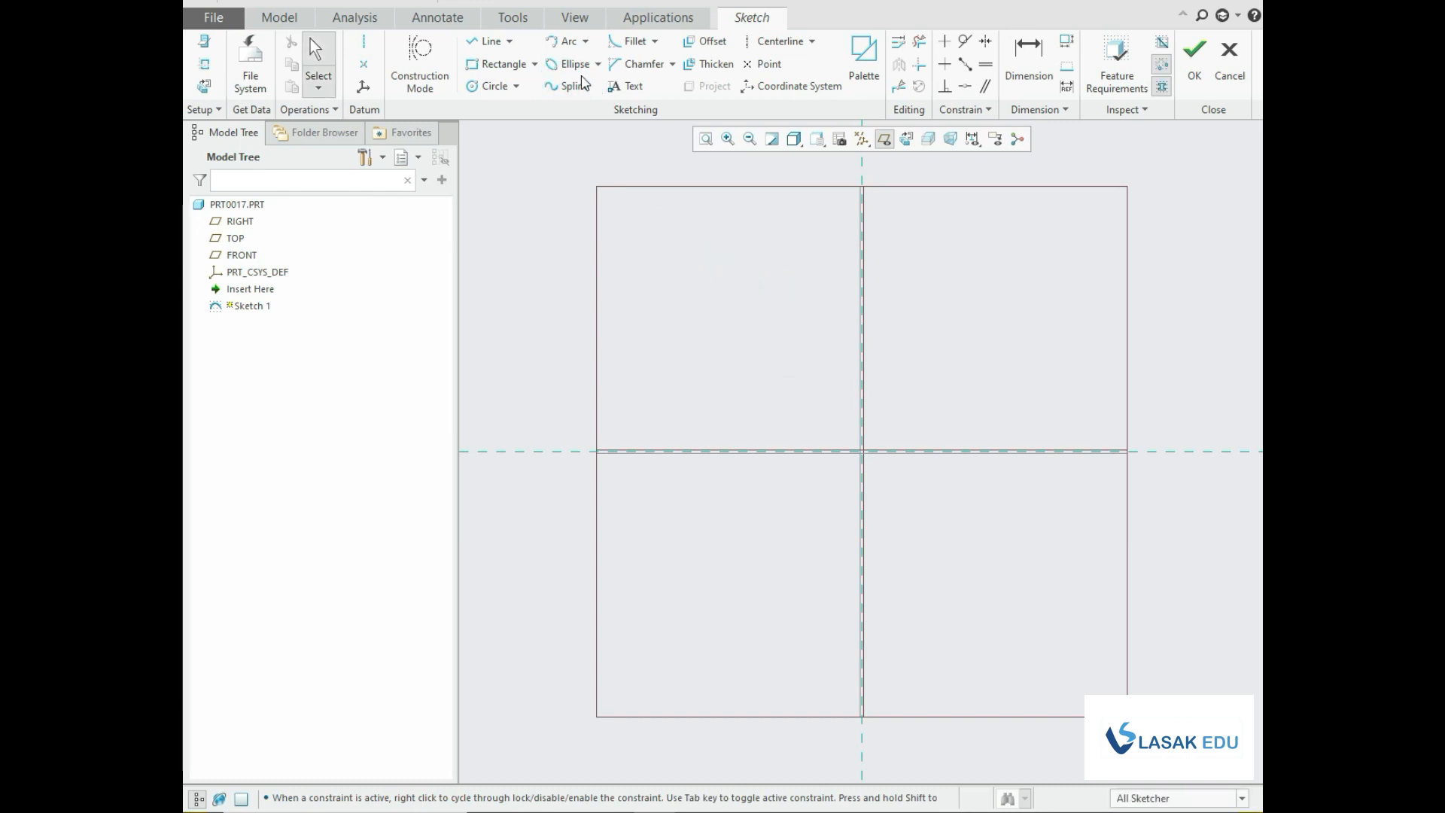
# Draw an open S-shaped spline through six points, from the upper-left quadrant across to the lower-right quadrant of the FRONT plane.
pyautogui.click(569, 85)
pyautogui.click(678, 266)
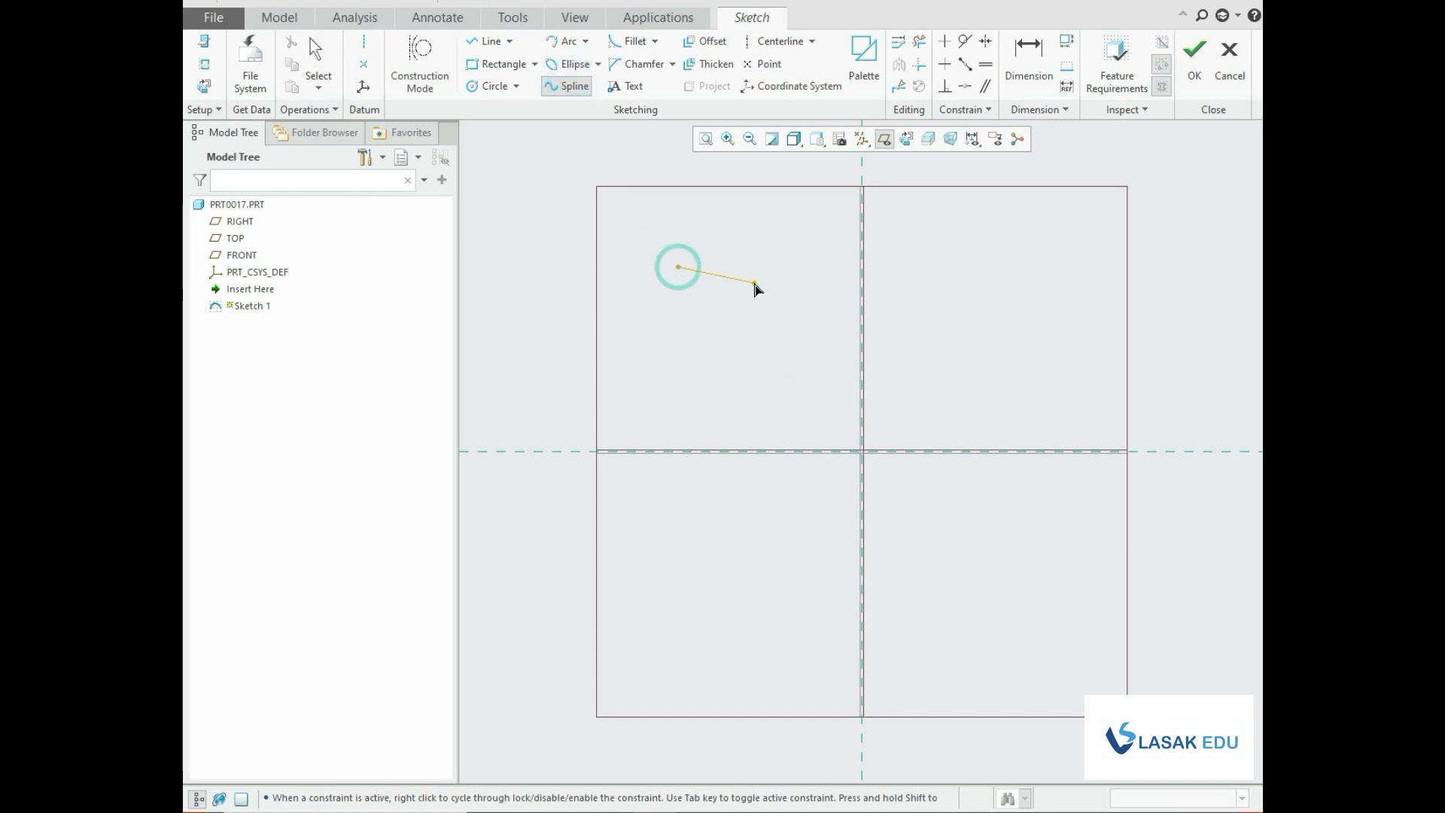
pyautogui.click(754, 282)
pyautogui.click(760, 378)
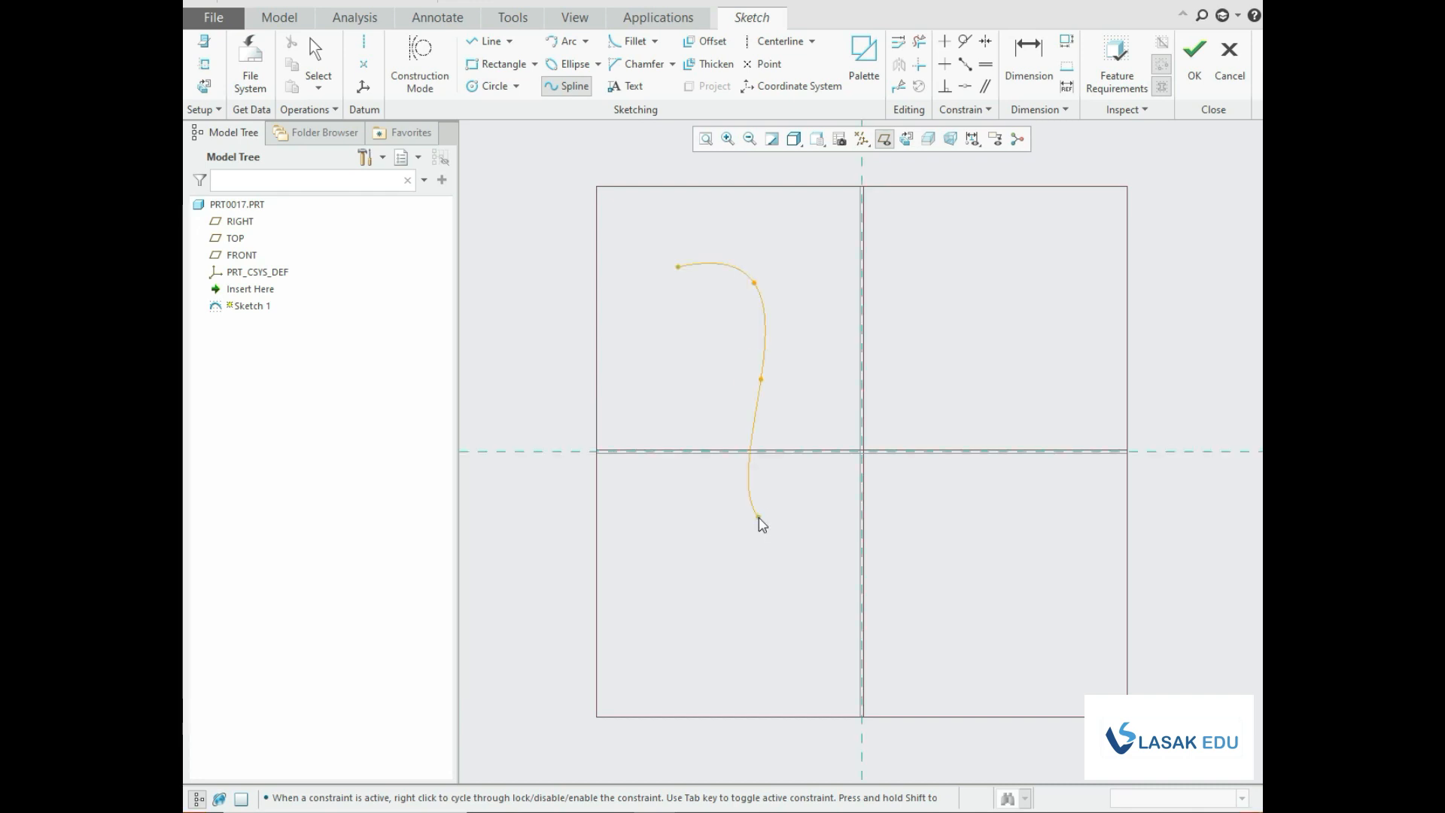
pyautogui.click(758, 517)
pyautogui.click(884, 575)
pyautogui.click(1022, 575)
pyautogui.middleClick(1025, 579)
pyautogui.middleClick(1025, 580)
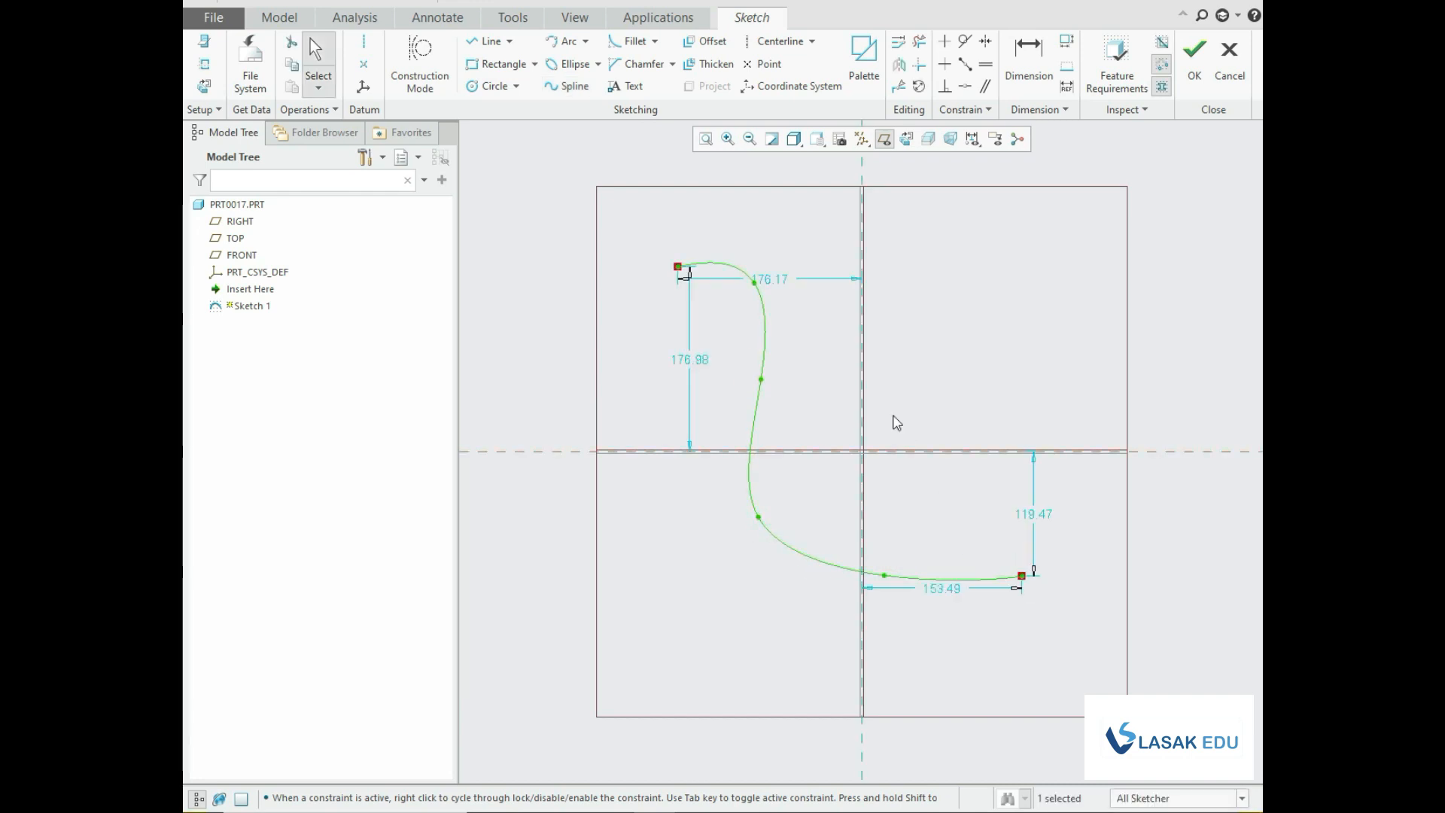
# Draw a circle about 77 in diameter beside the spline's upper end, with its centre level with that endpoint.
pyautogui.click(702, 237)
pyautogui.click(517, 86)
pyautogui.click(511, 110)
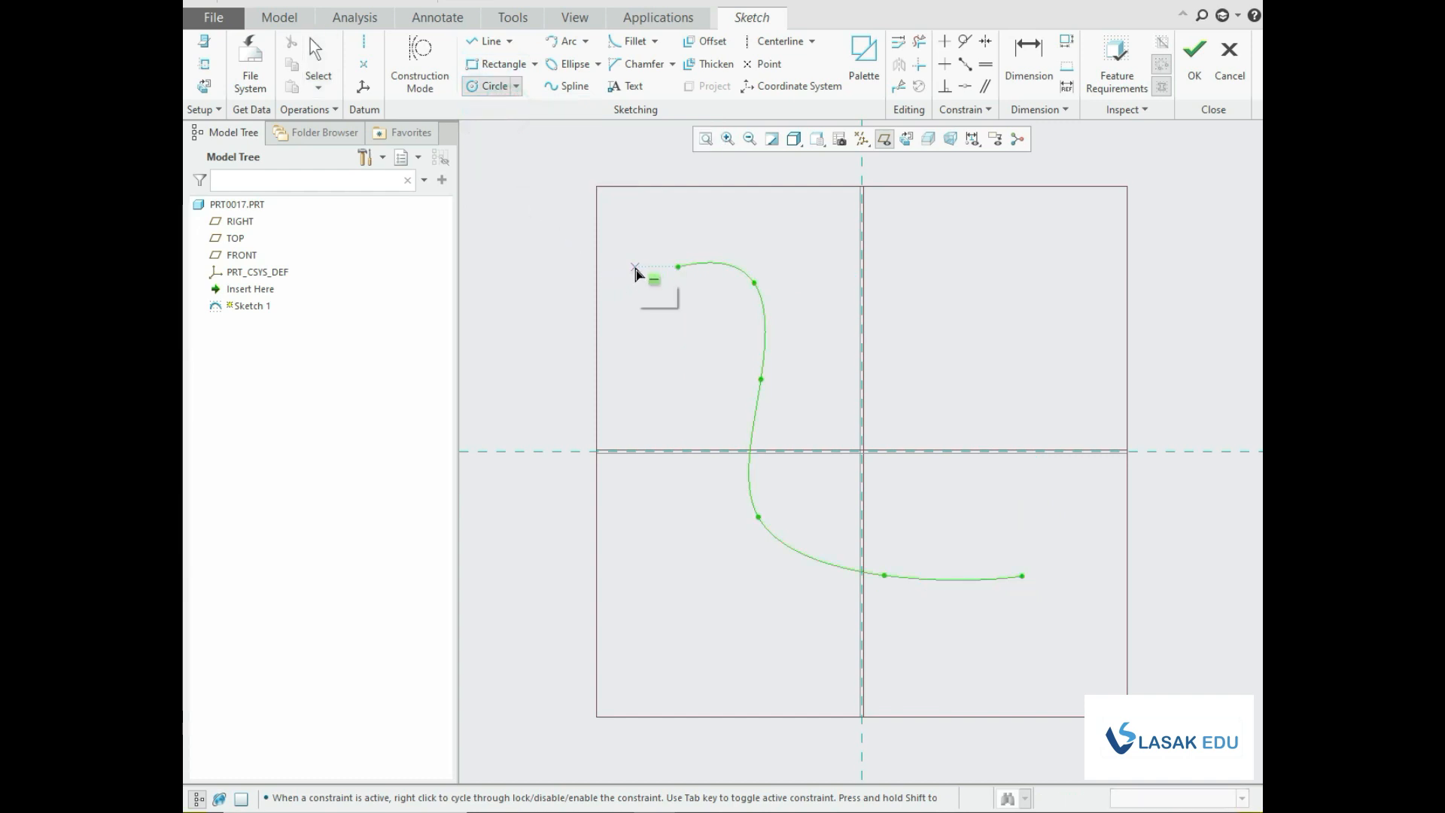
pyautogui.click(620, 268)
pyautogui.click(632, 303)
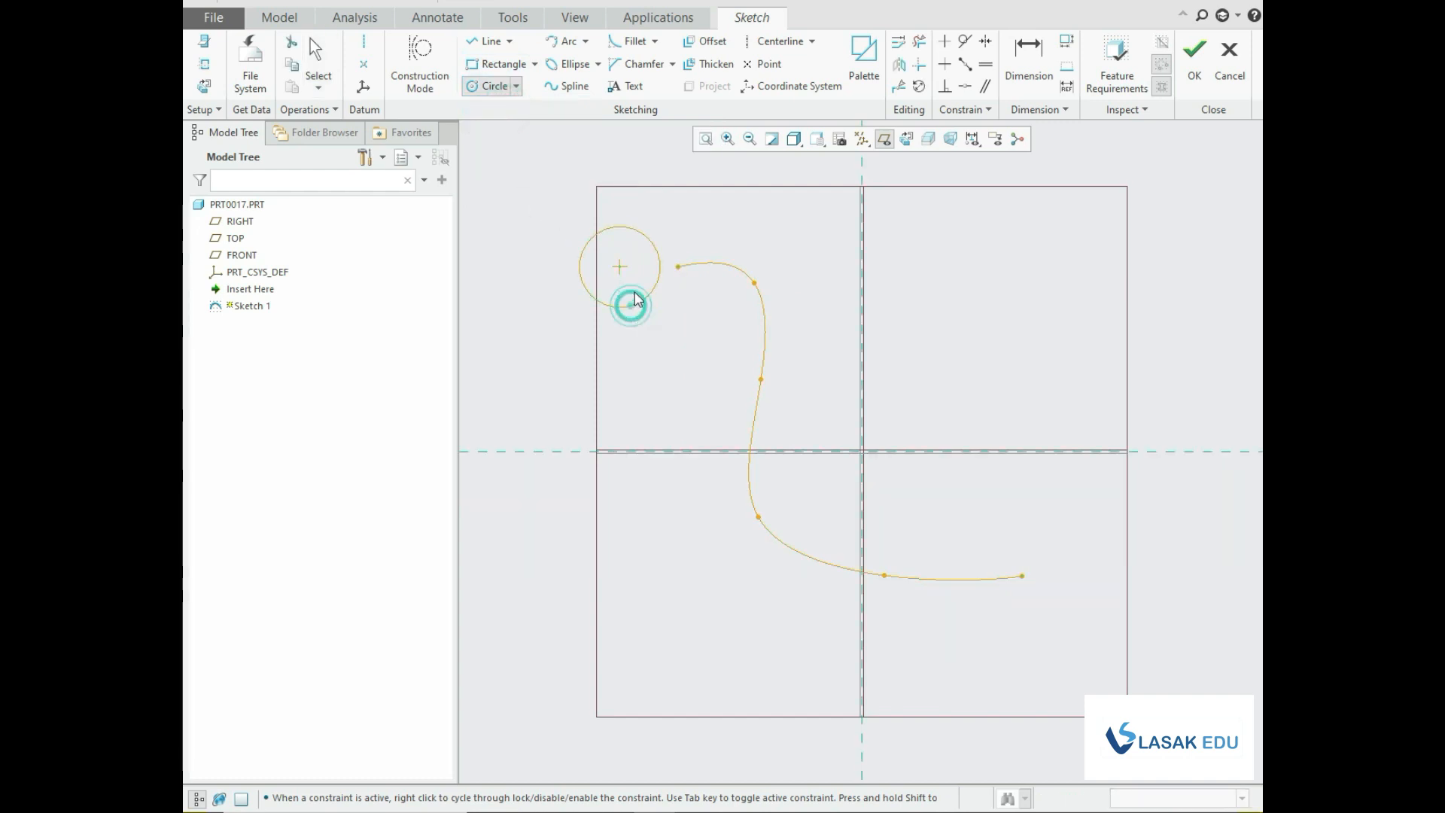
pyautogui.middleClick(649, 272)
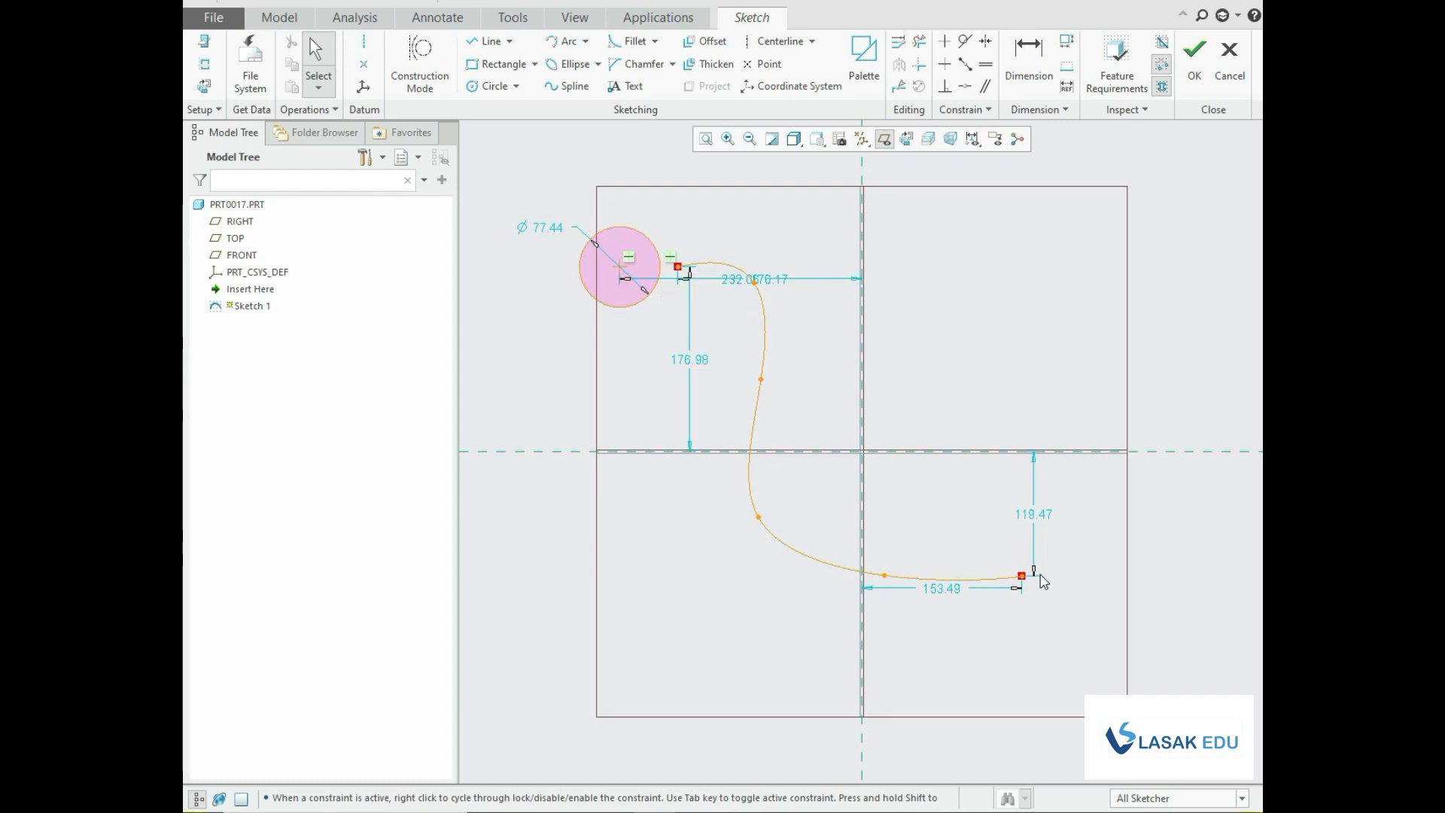
# Quit the spline and circle sketch without saving it.
pyautogui.click(1225, 69)
pyautogui.click(778, 435)
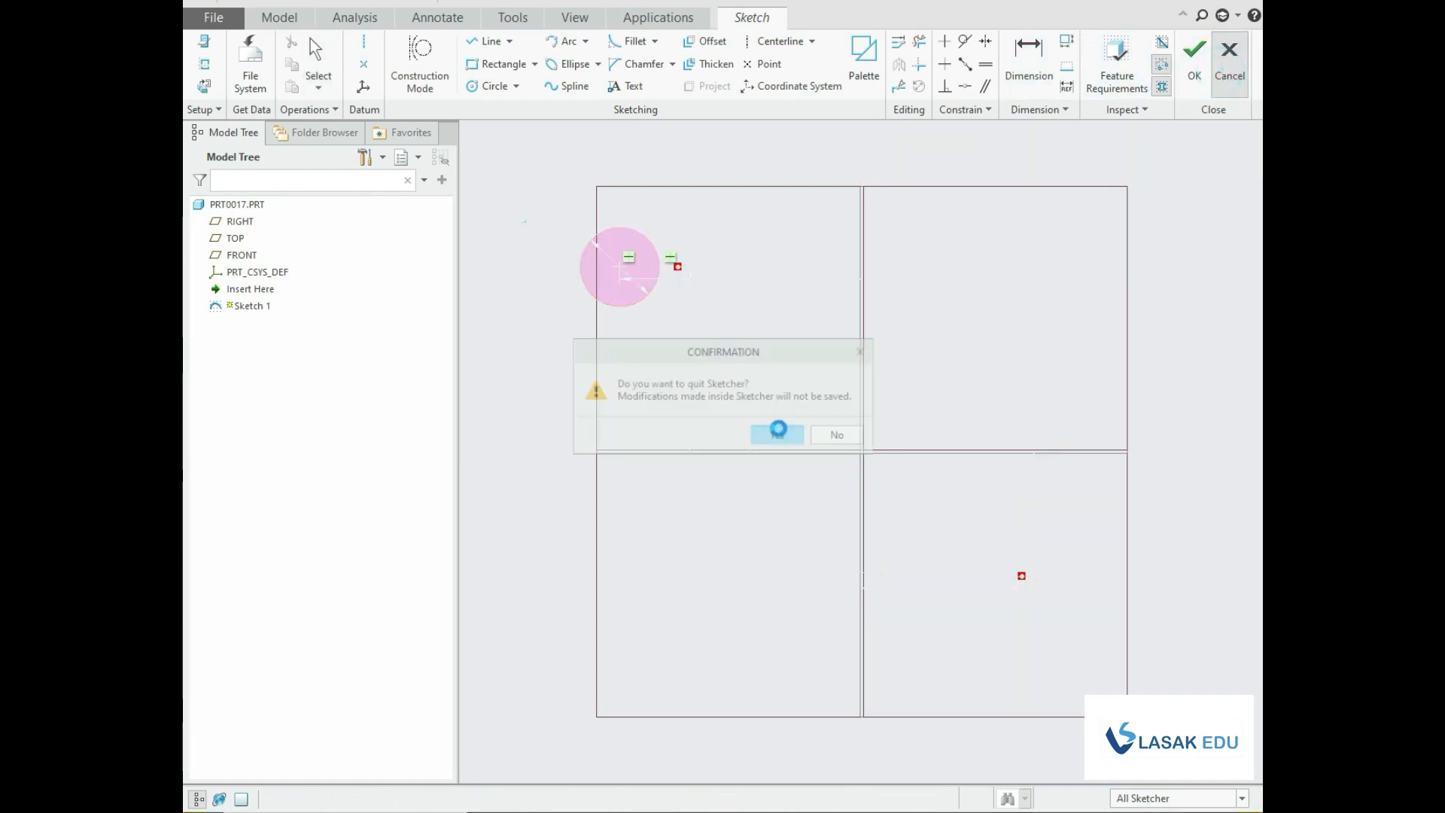
pyautogui.click(508, 257)
# Start a new sketch on the FRONT plane and align the view with the sketch plane.
pyautogui.click(240, 255)
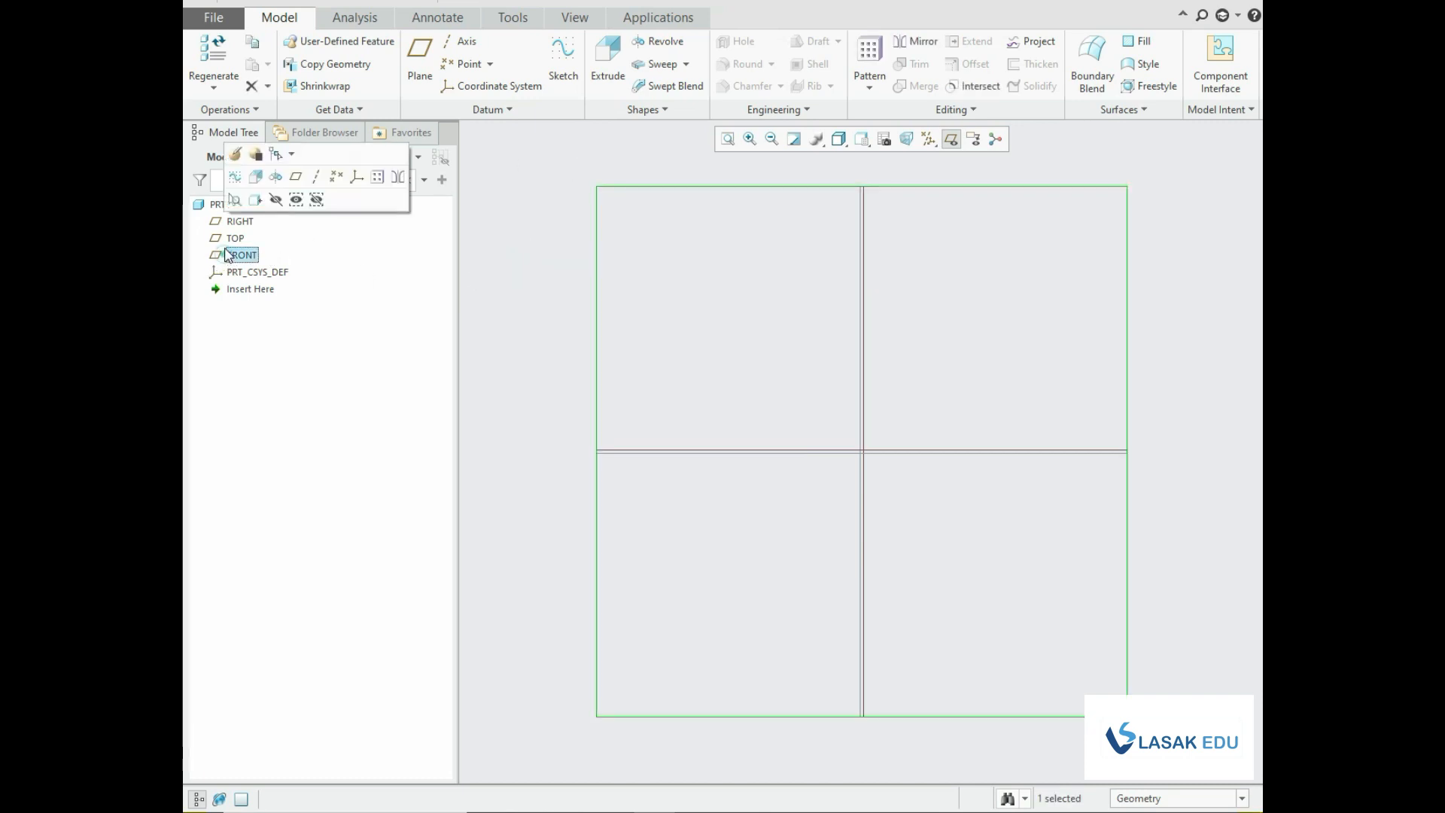
pyautogui.click(233, 178)
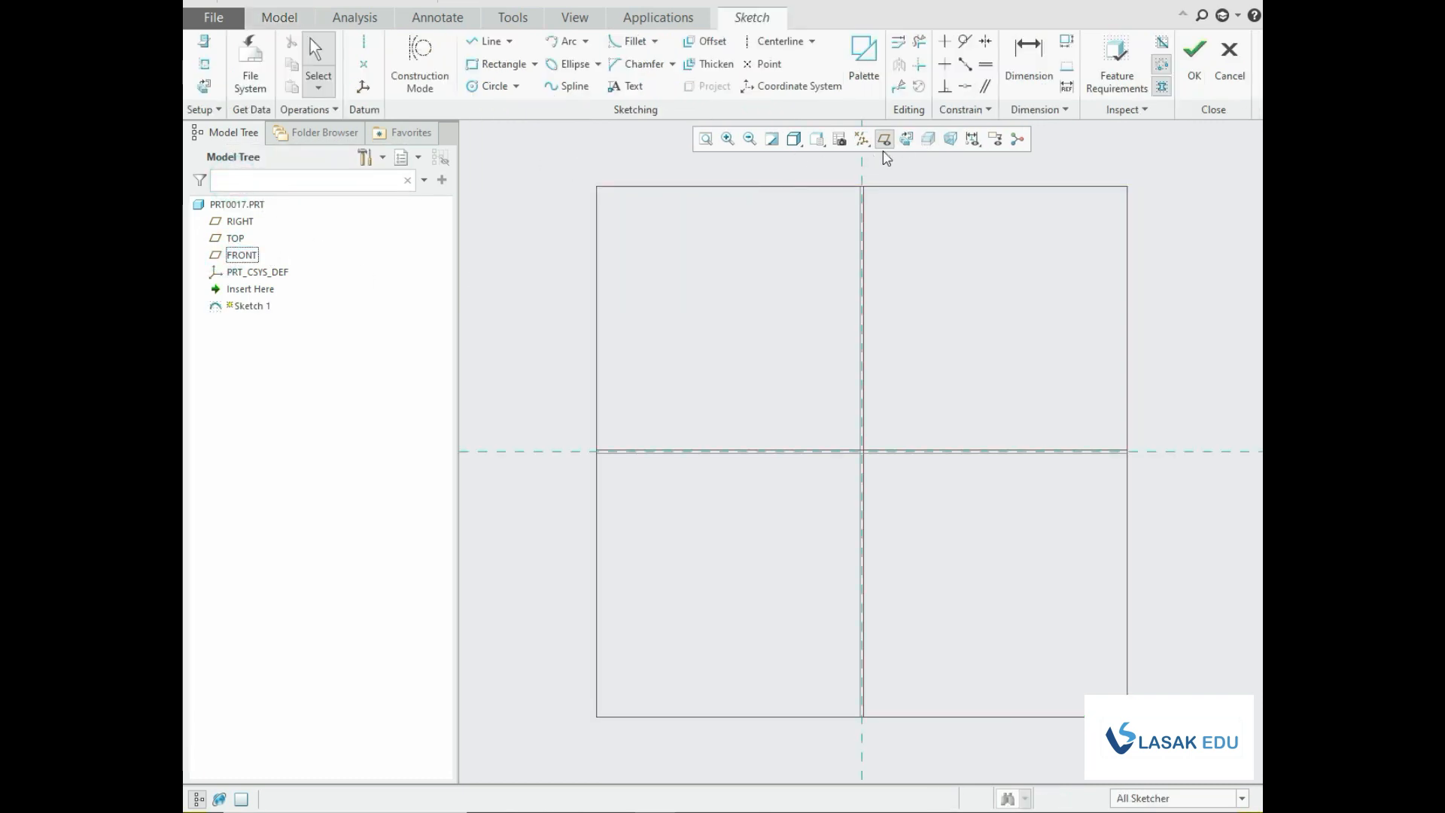
pyautogui.click(905, 138)
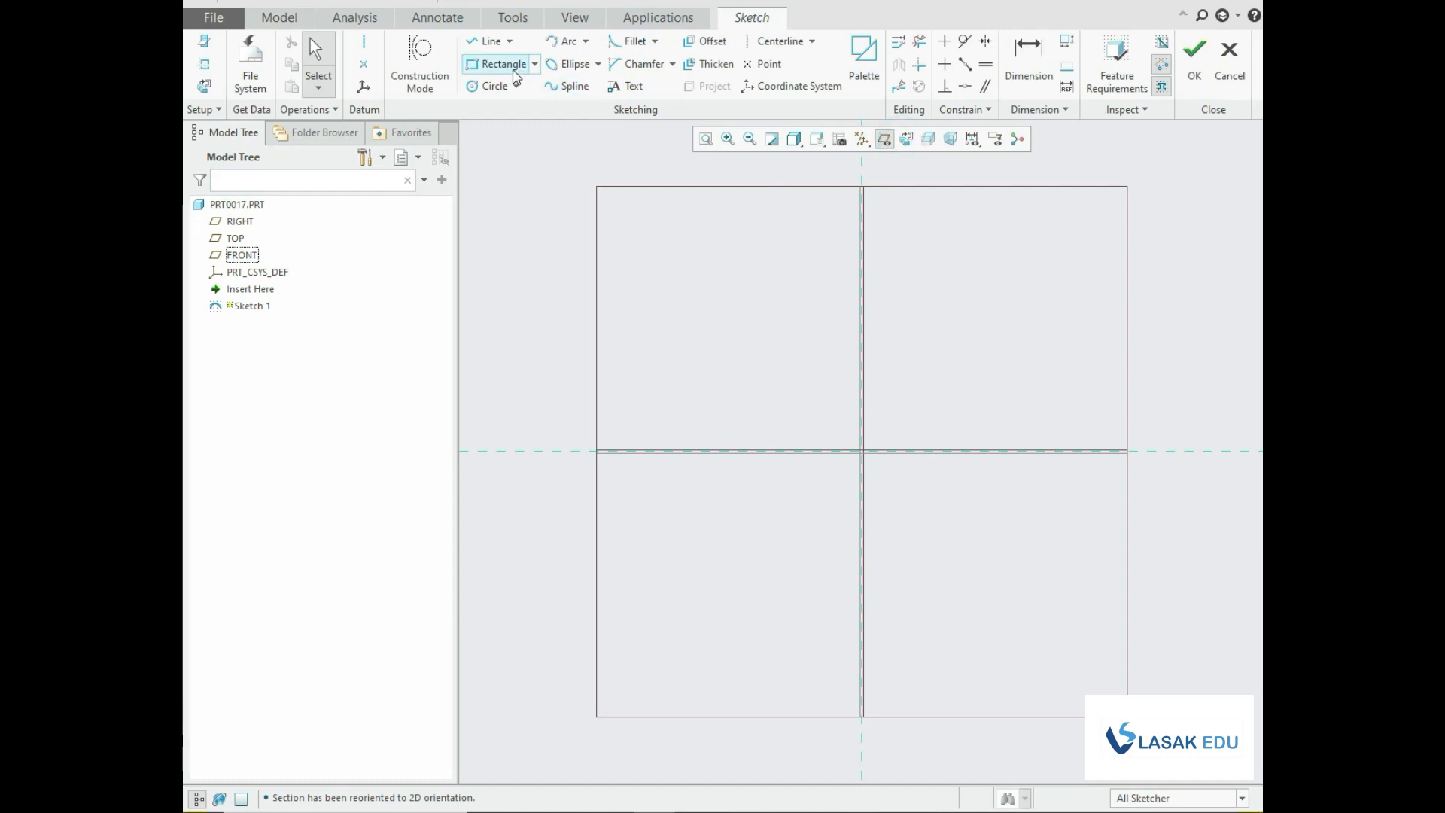
# Sketch a connected chain of lines, about 95 horizontal, 279 vertically down and 167 horizontal, and finish the sketch.
pyautogui.click(490, 46)
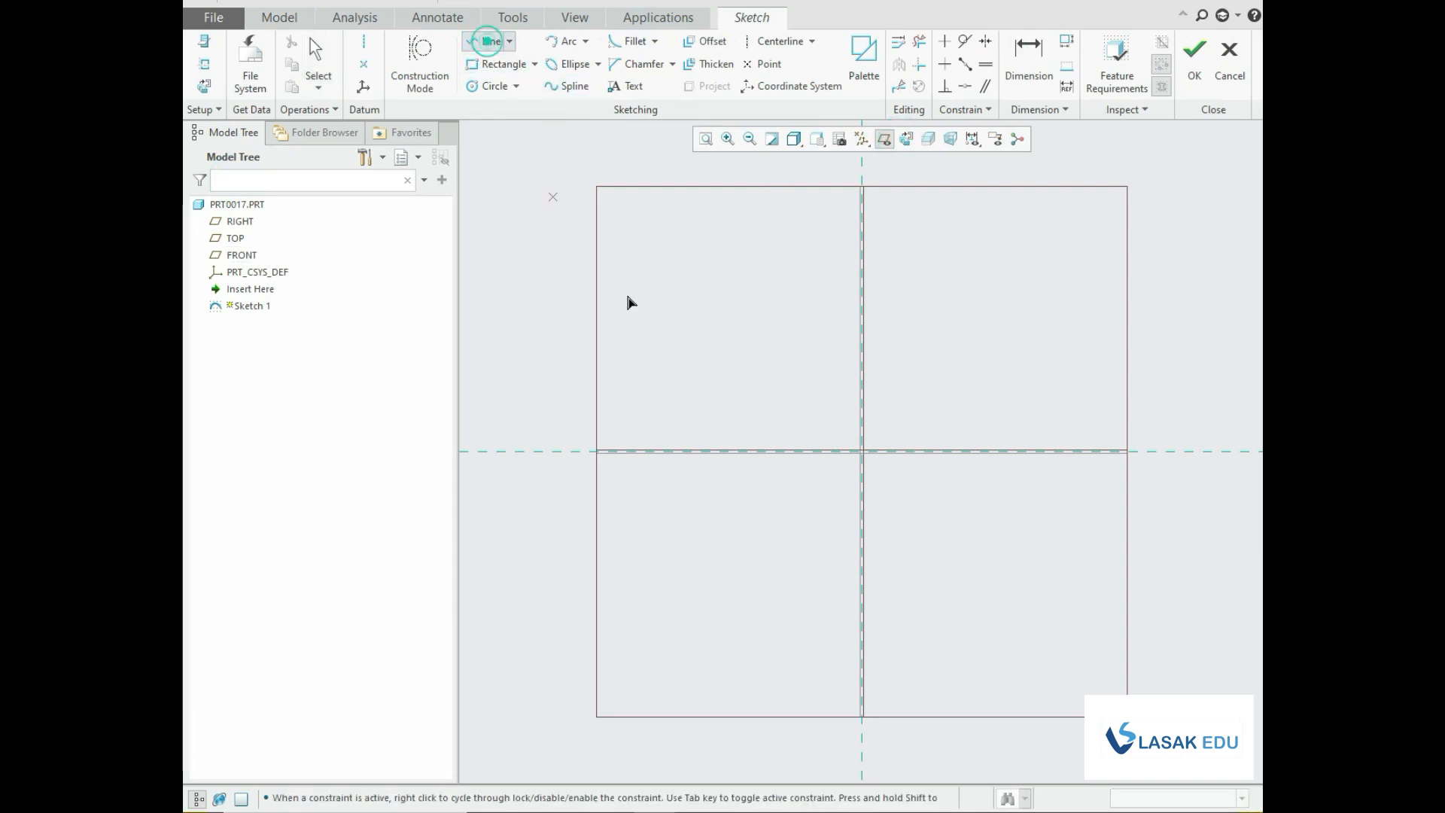
pyautogui.click(711, 265)
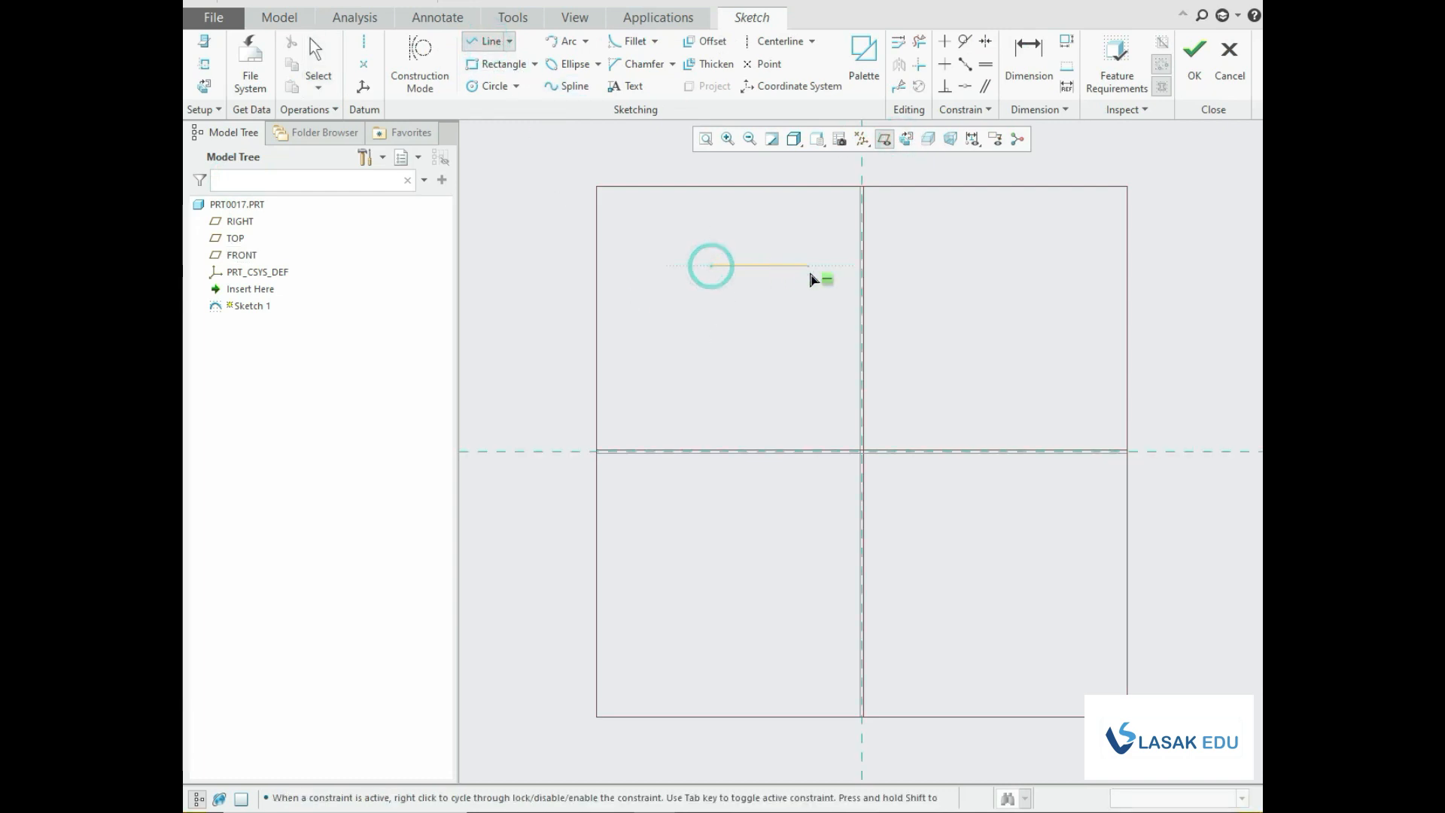
pyautogui.click(809, 265)
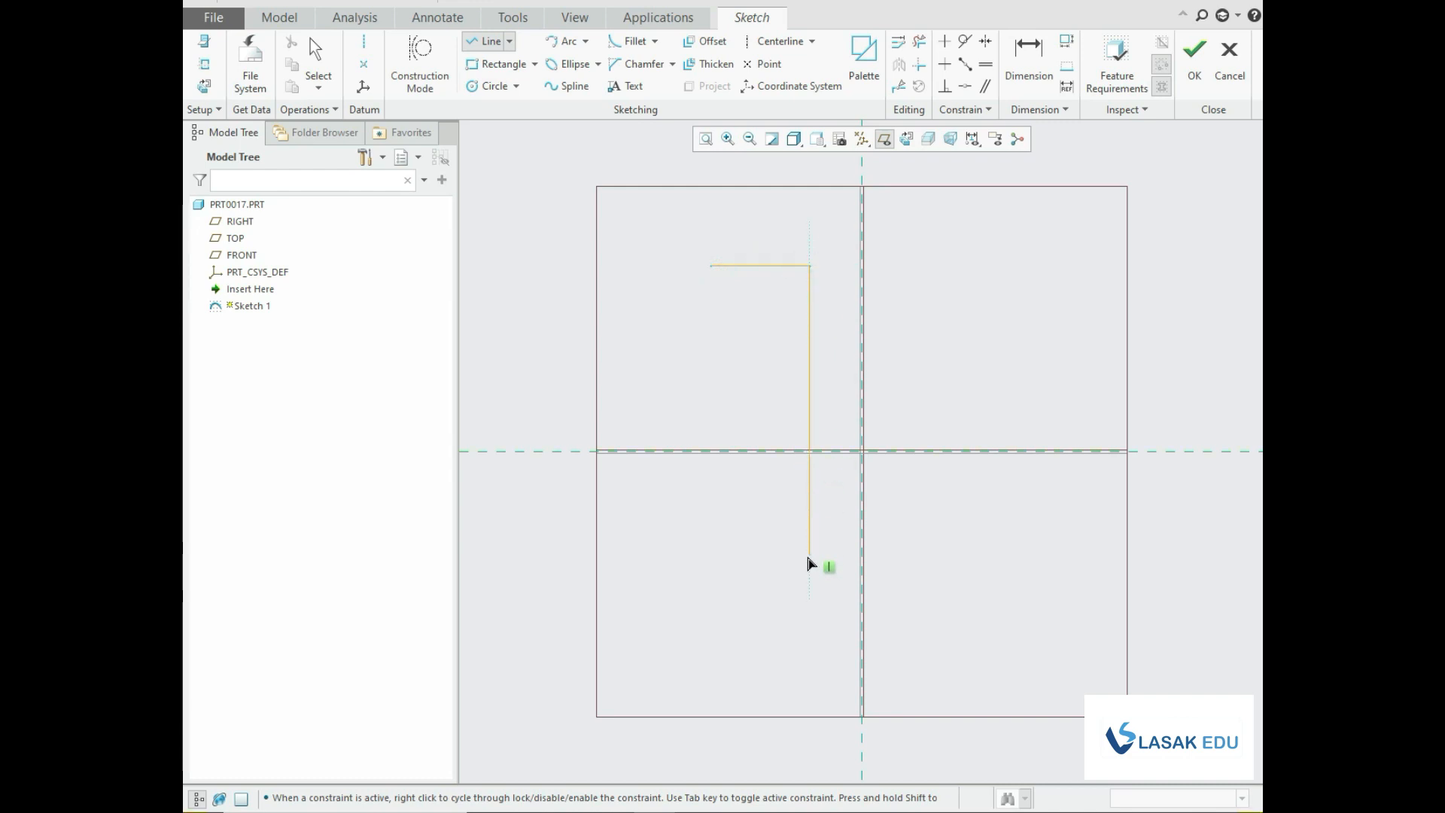
pyautogui.click(810, 556)
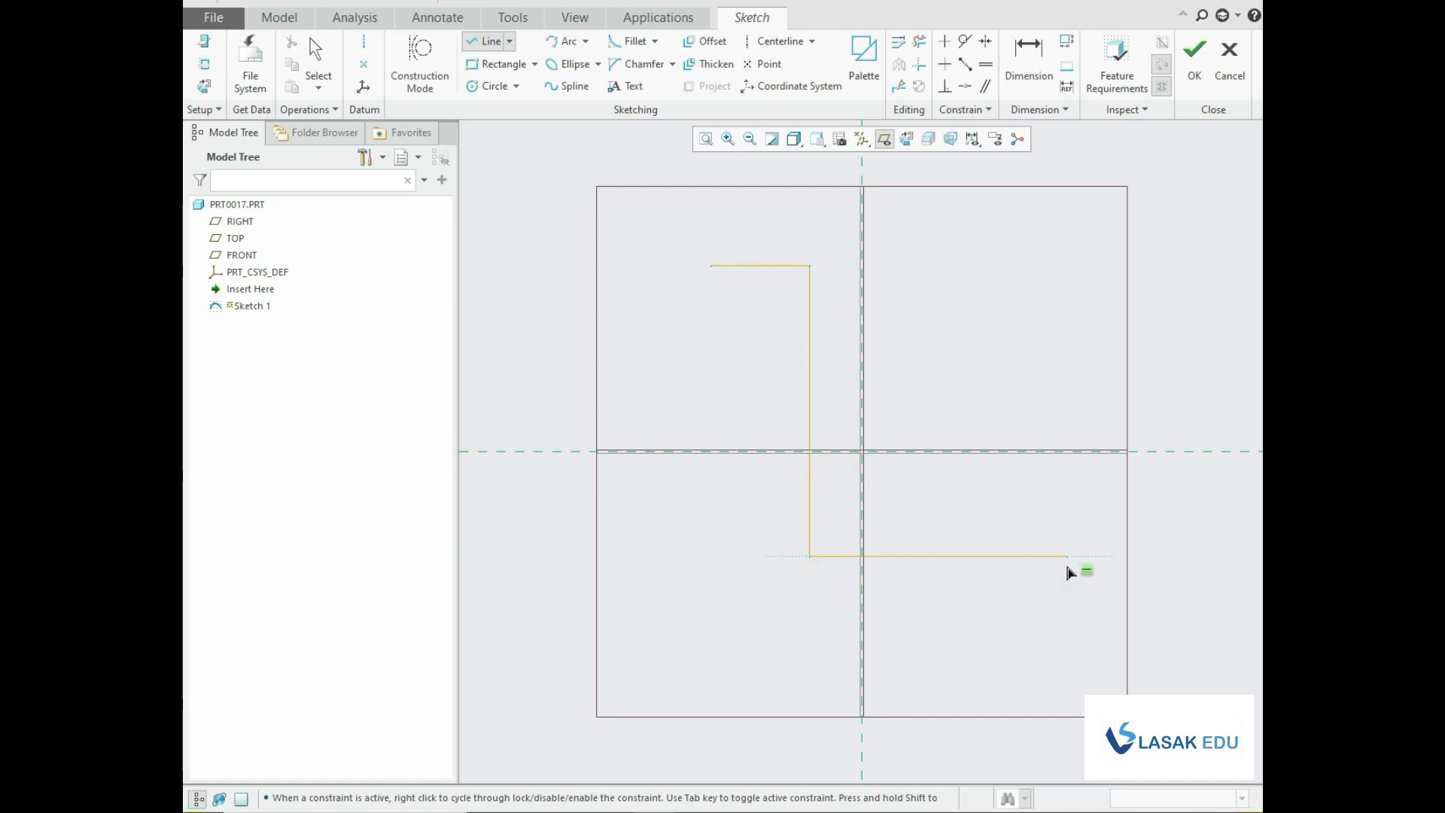
pyautogui.click(983, 560)
pyautogui.middleClick(984, 560)
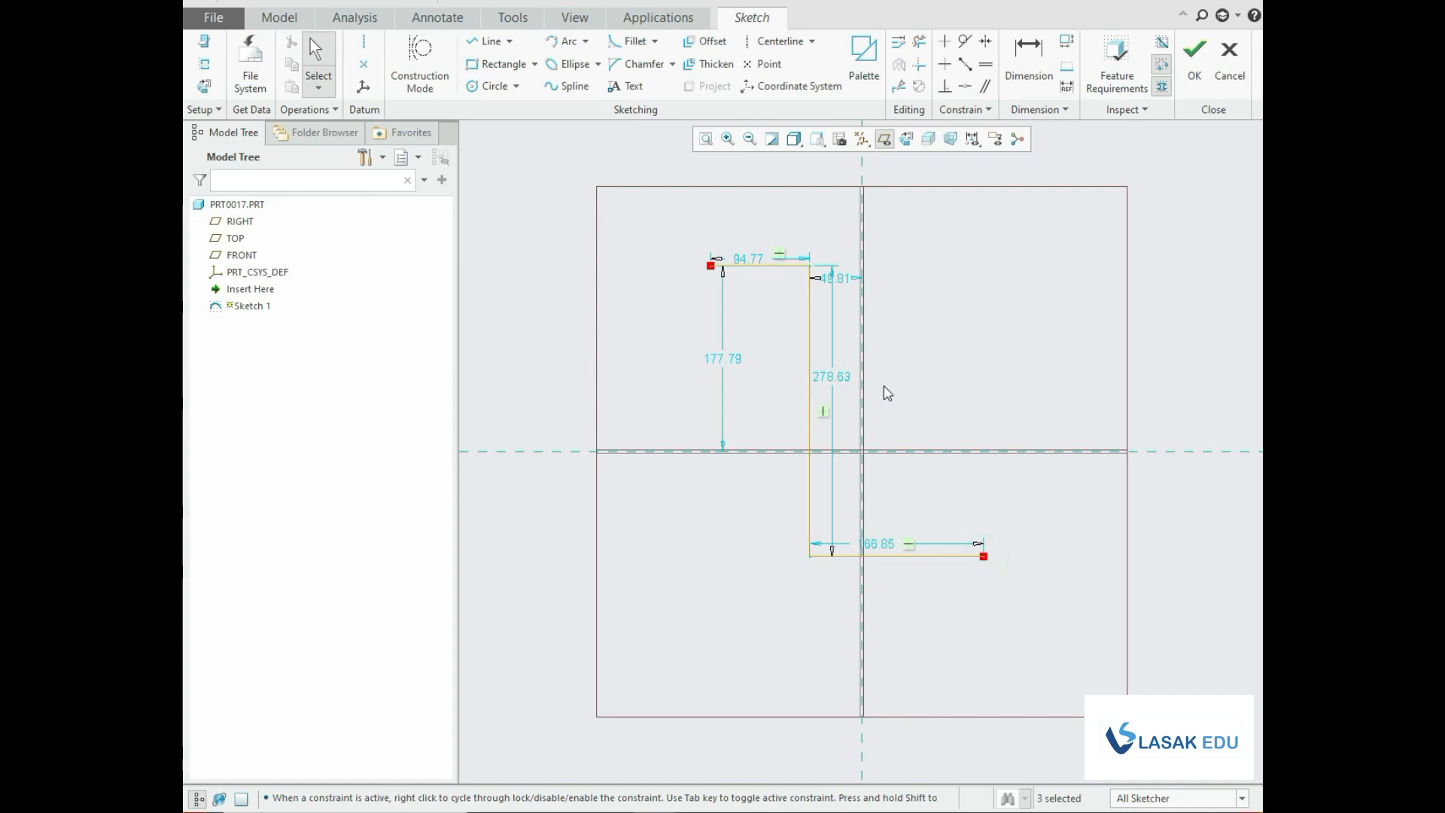
pyautogui.click(1192, 67)
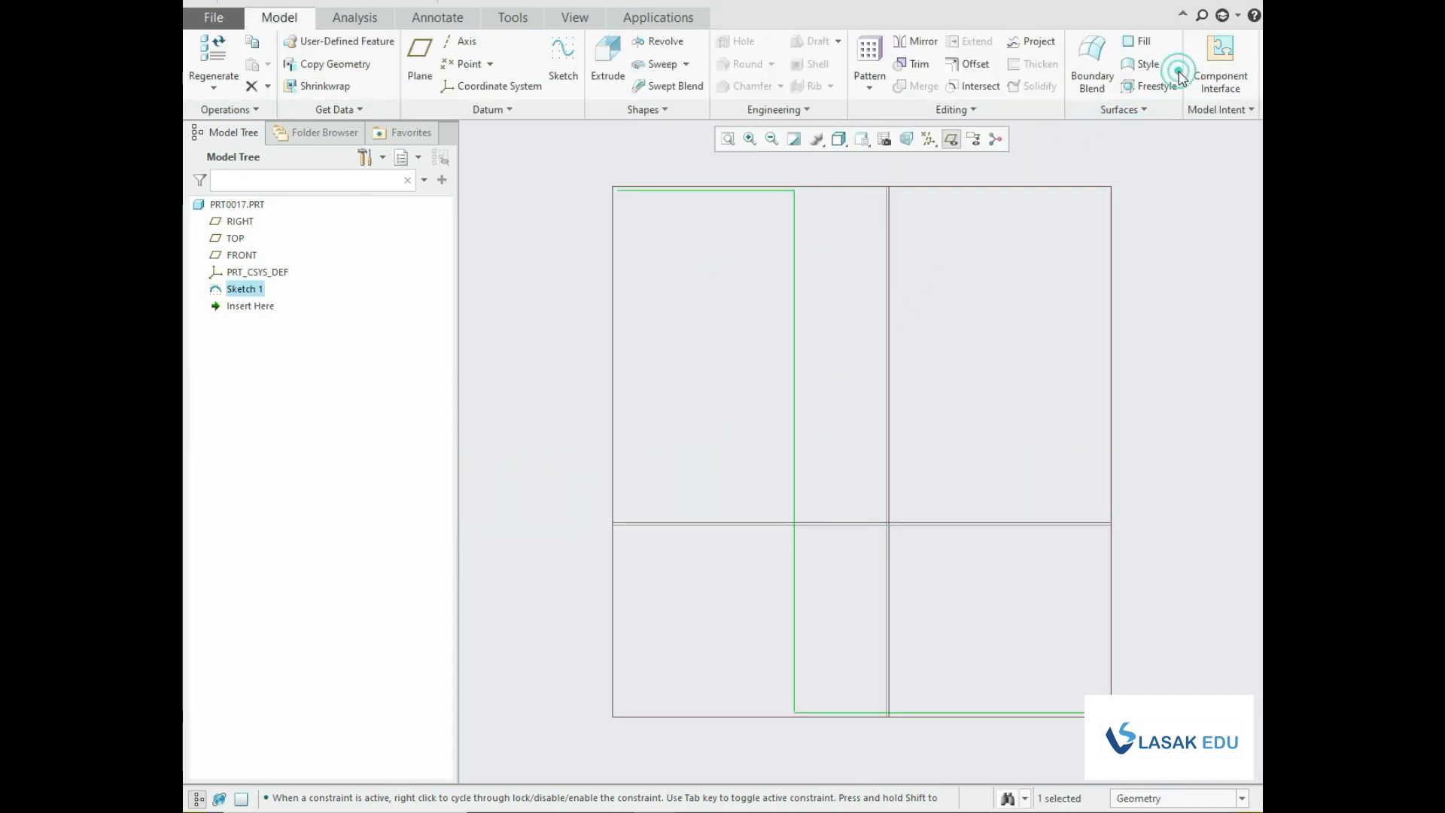
# Start a Sweep along the sketched line chain, with its start point at the free end of the short upper line.
pyautogui.click(660, 64)
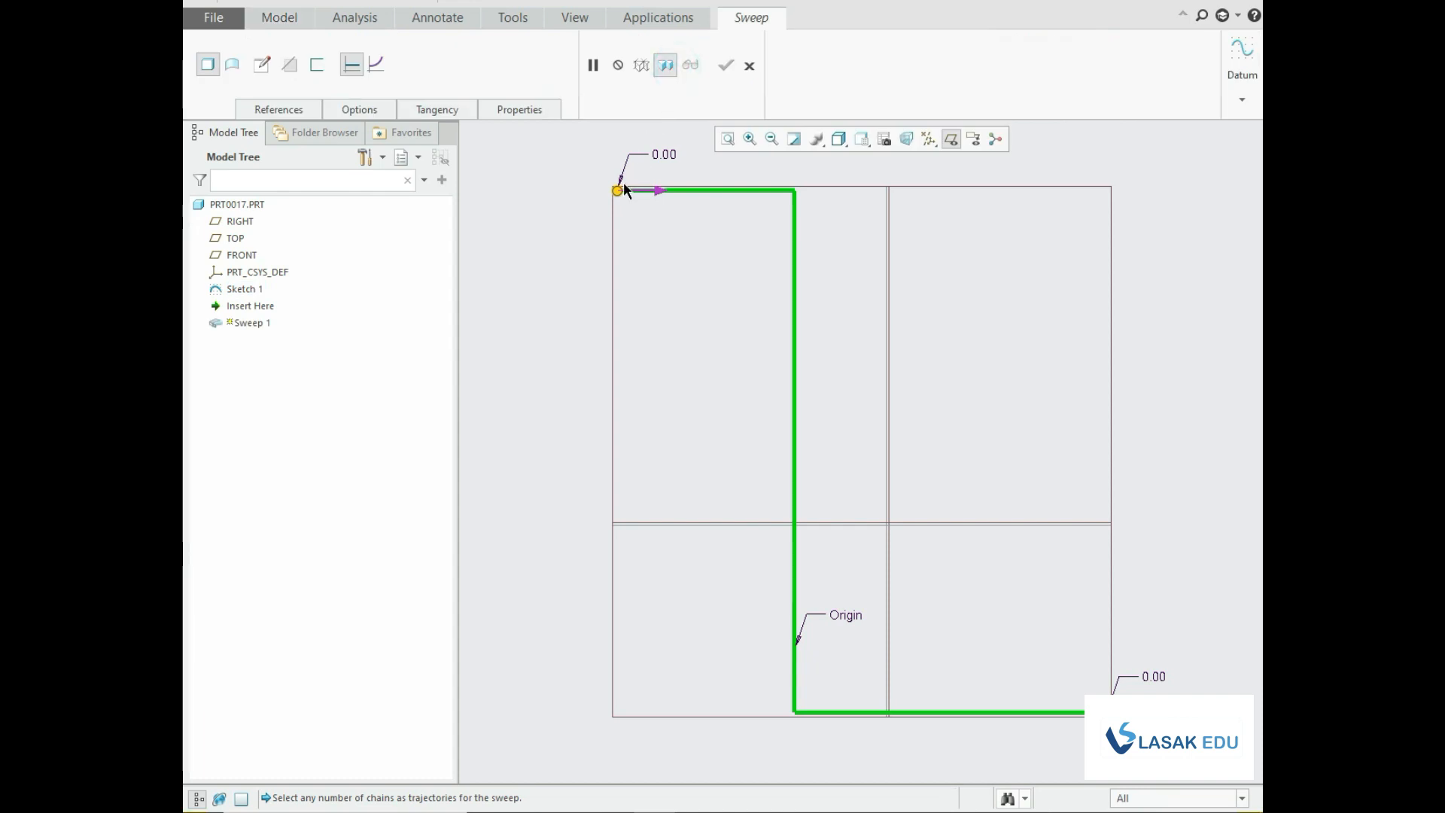
pyautogui.click(748, 66)
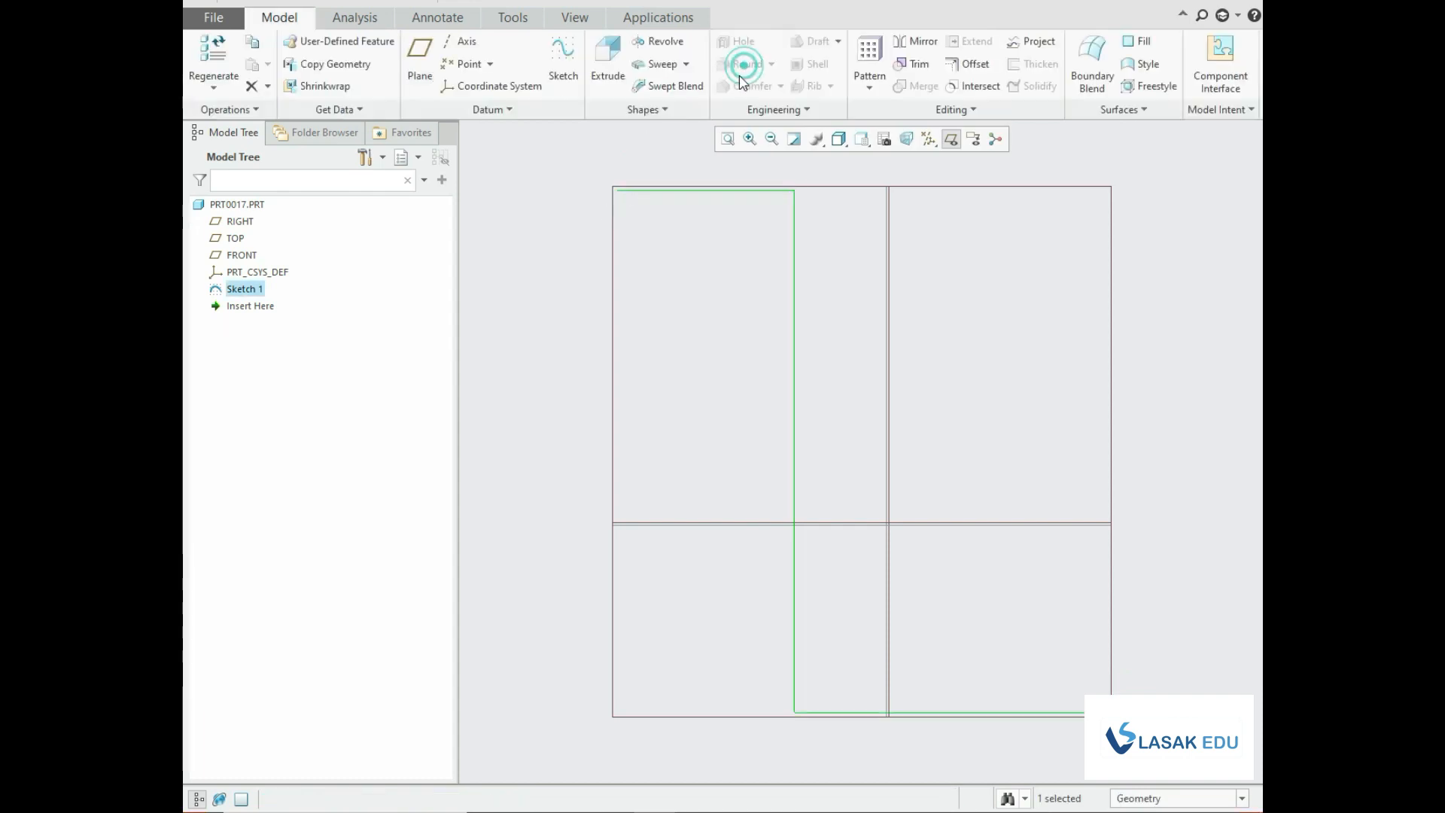
pyautogui.click(655, 64)
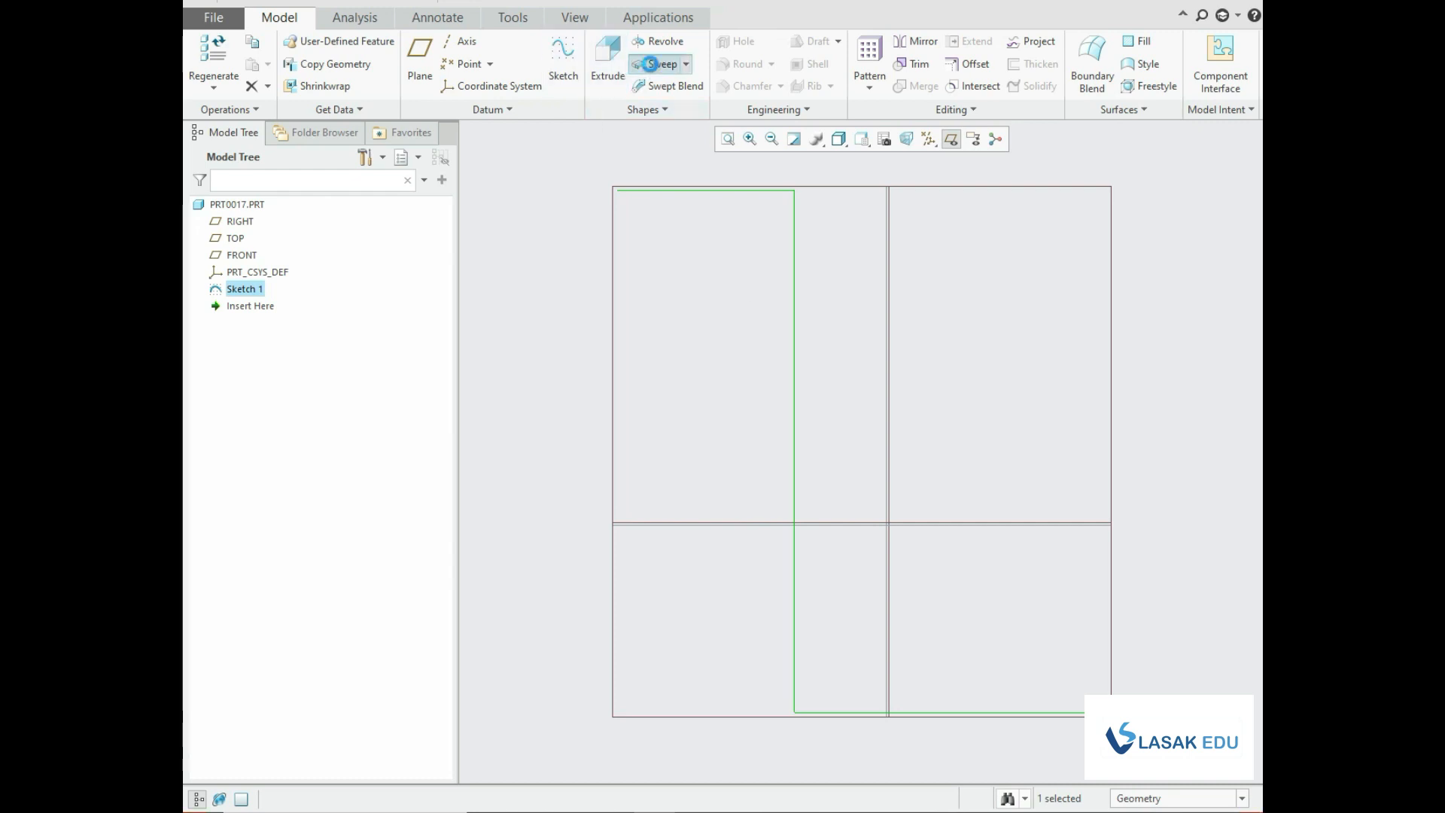
pyautogui.click(636, 191)
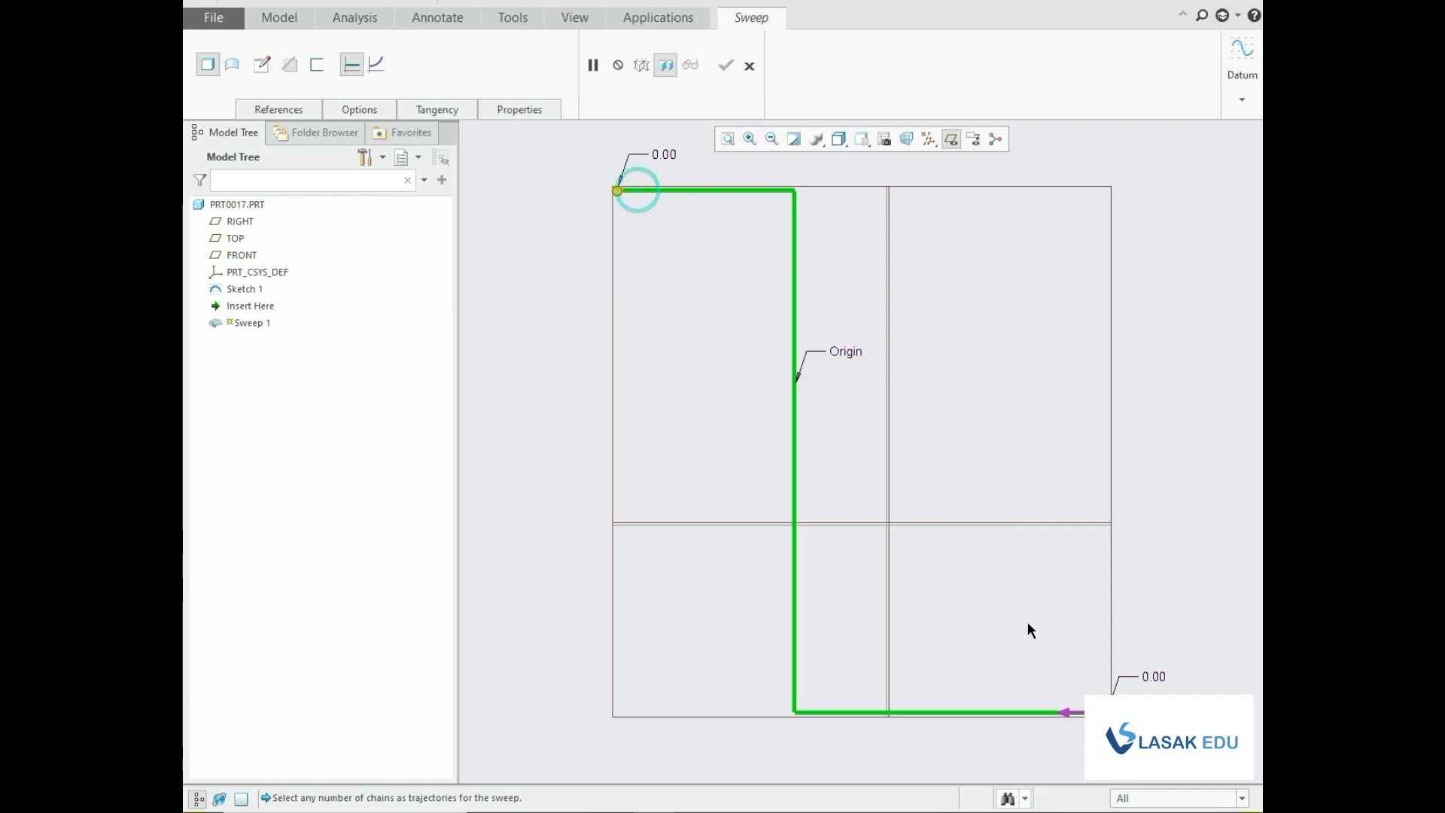
pyautogui.click(1069, 714)
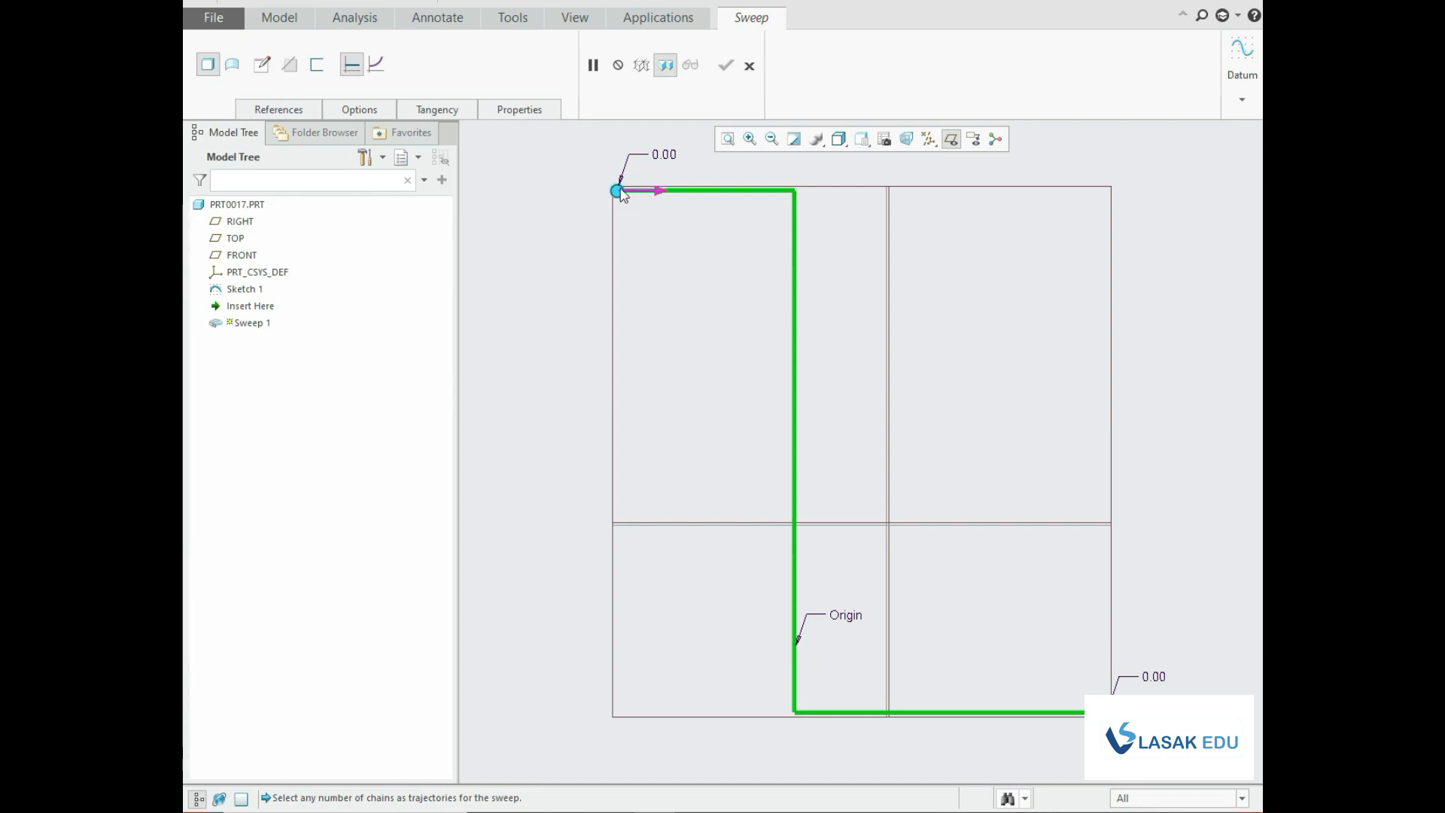
# Open the sweep's section sketch, hide the datum planes and orient the view parallel to the section plane.
pyautogui.click(261, 67)
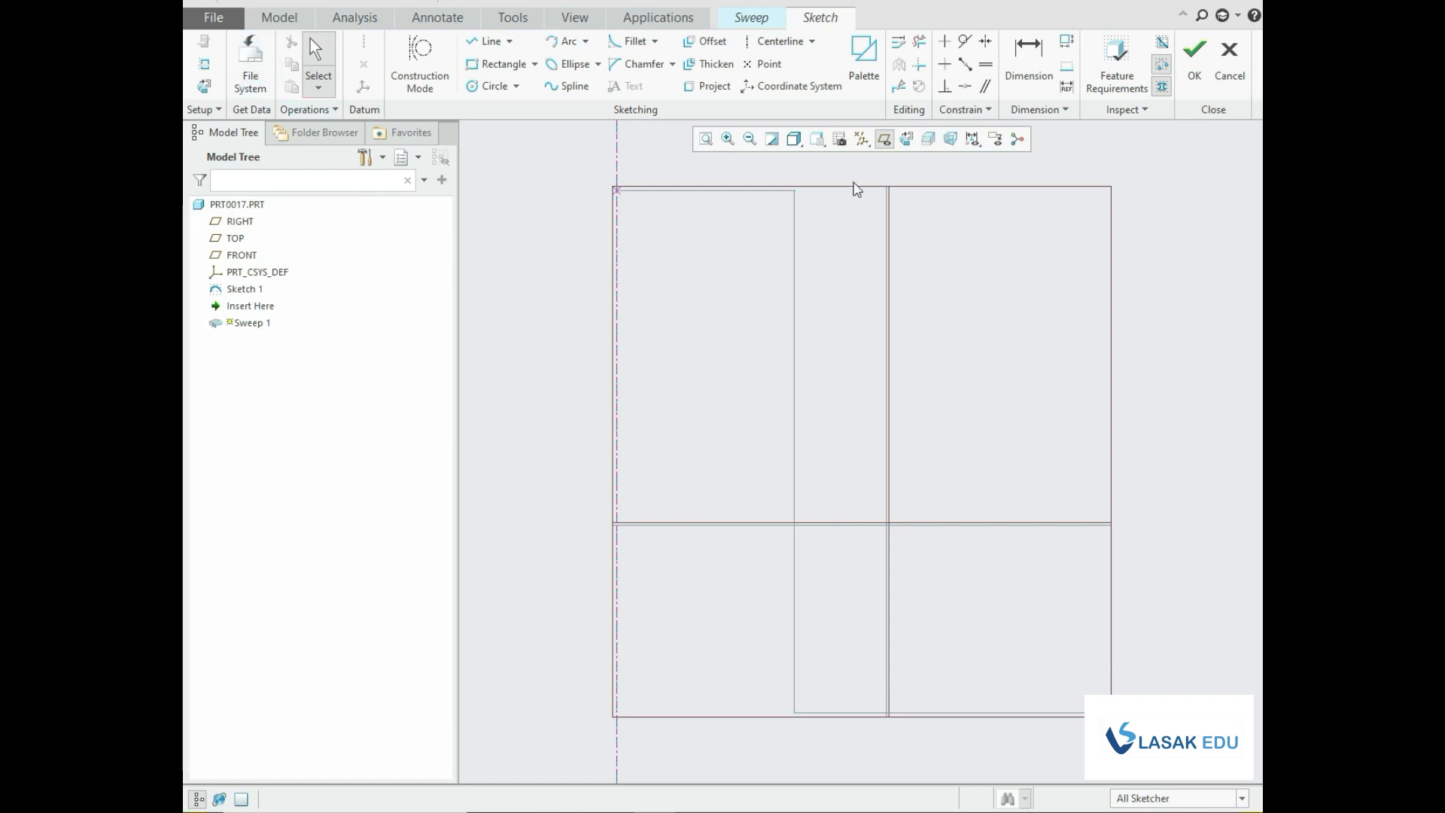
pyautogui.click(906, 138)
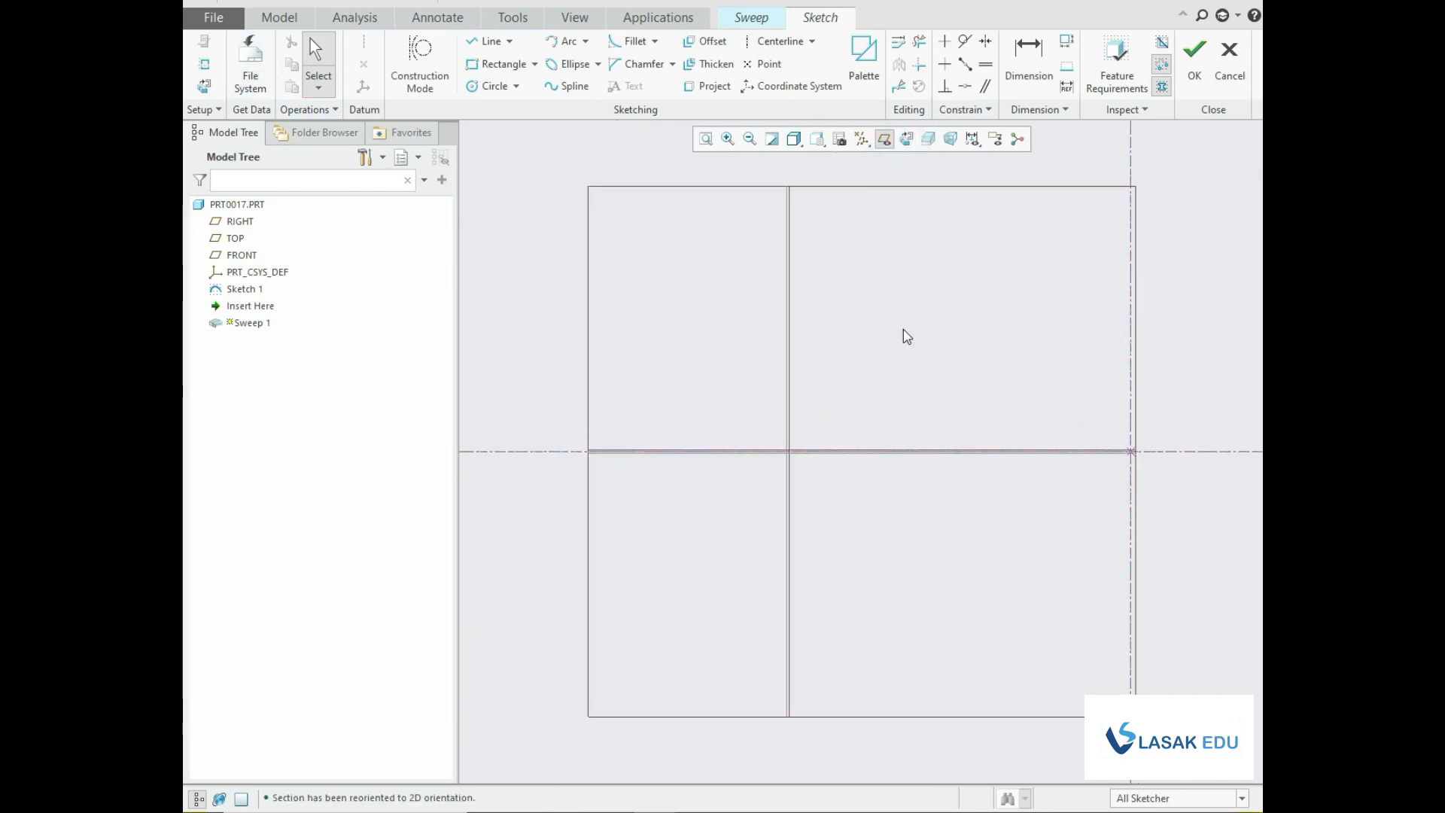
pyautogui.scroll(3, 971, 466)
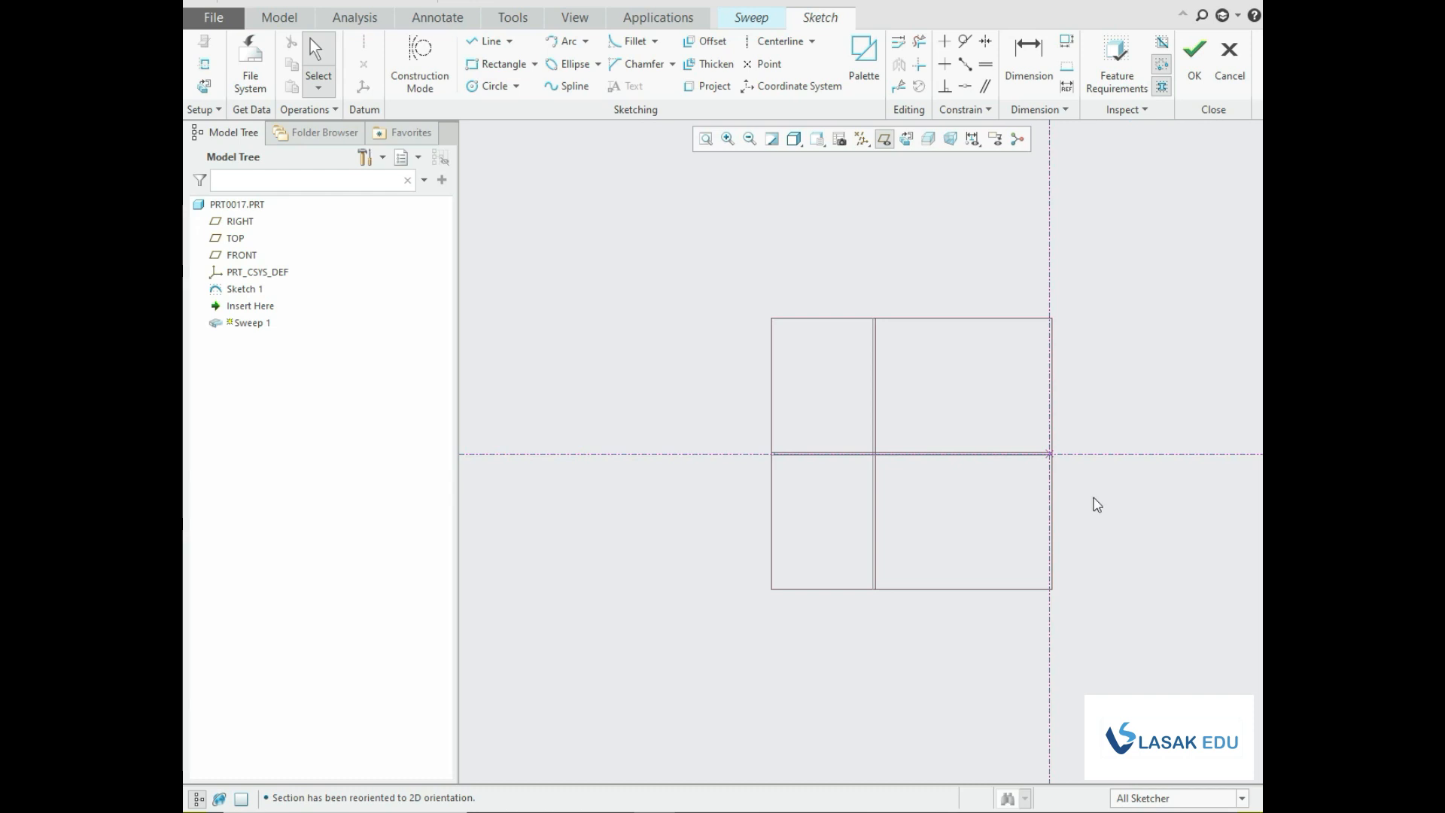
pyautogui.moveTo(1094, 498)
pyautogui.mouseDown(button='middle')
pyautogui.moveTo(1062, 495)
pyautogui.moveTo(1035, 529)
pyautogui.moveTo(1172, 419)
pyautogui.moveTo(1116, 393)
pyautogui.moveTo(1096, 508)
pyautogui.moveTo(1089, 486)
pyautogui.mouseUp(button='middle')
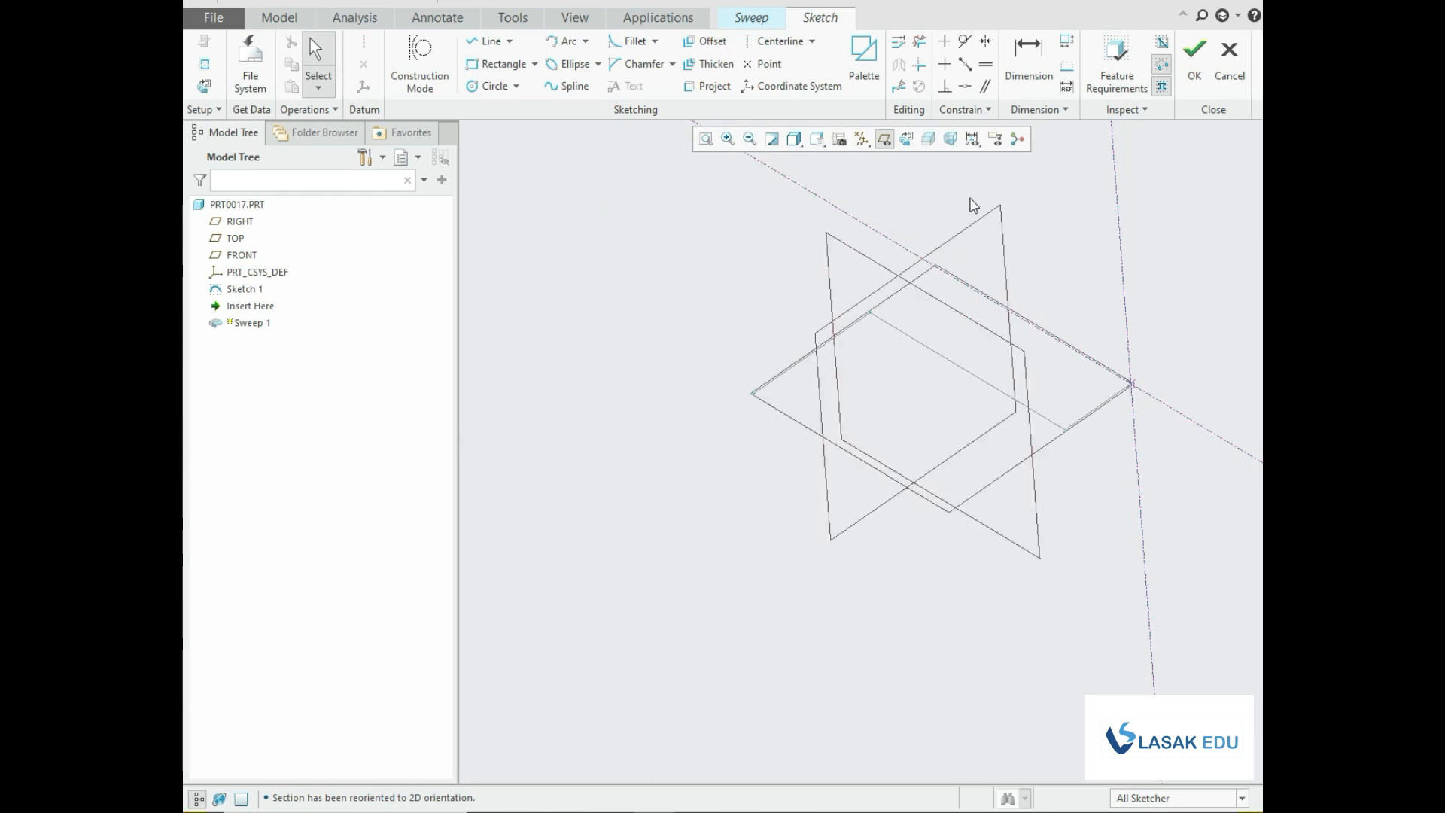
pyautogui.click(884, 140)
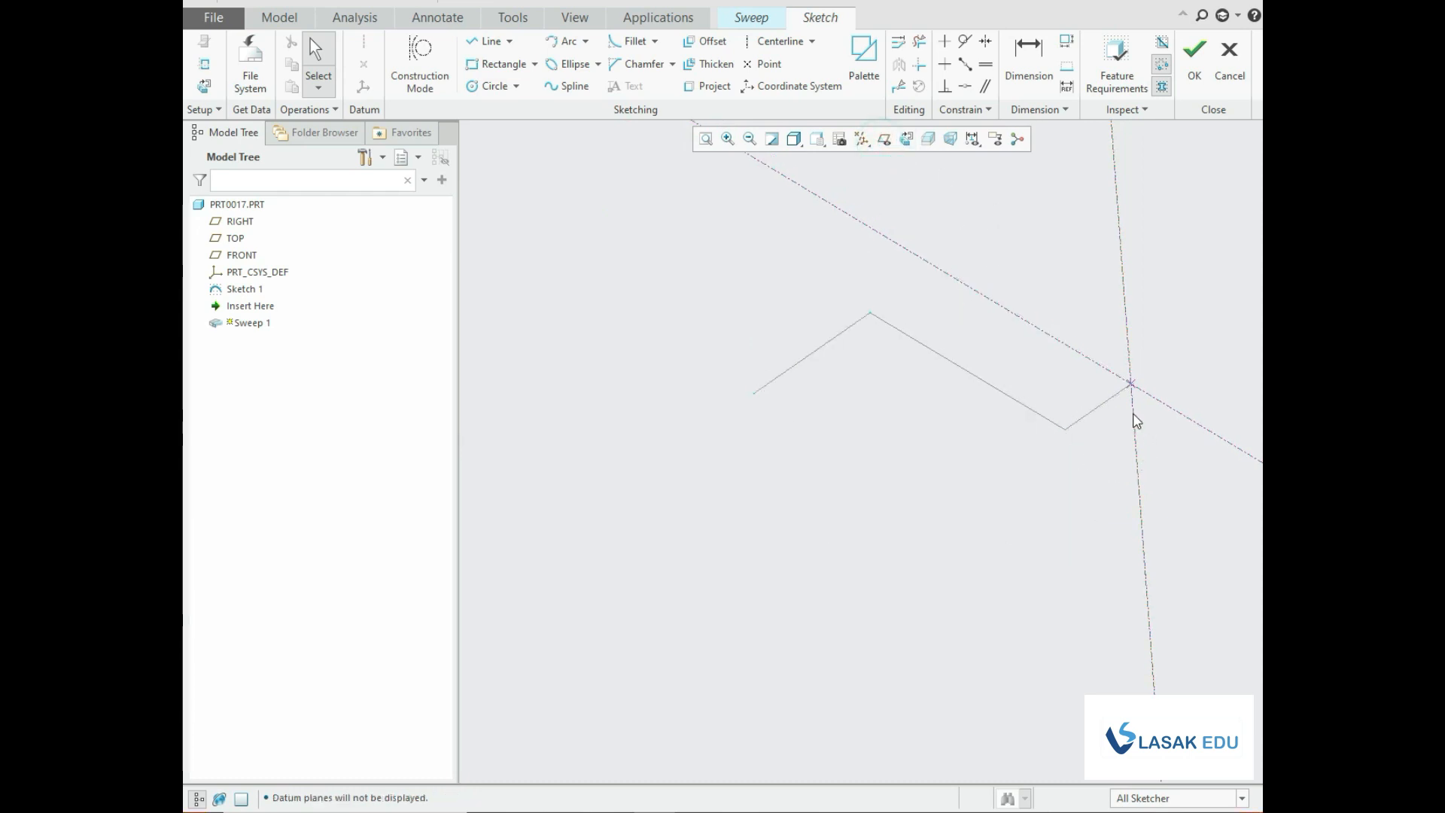
pyautogui.moveTo(1134, 414); pyautogui.dragTo(1116, 415, button='middle')
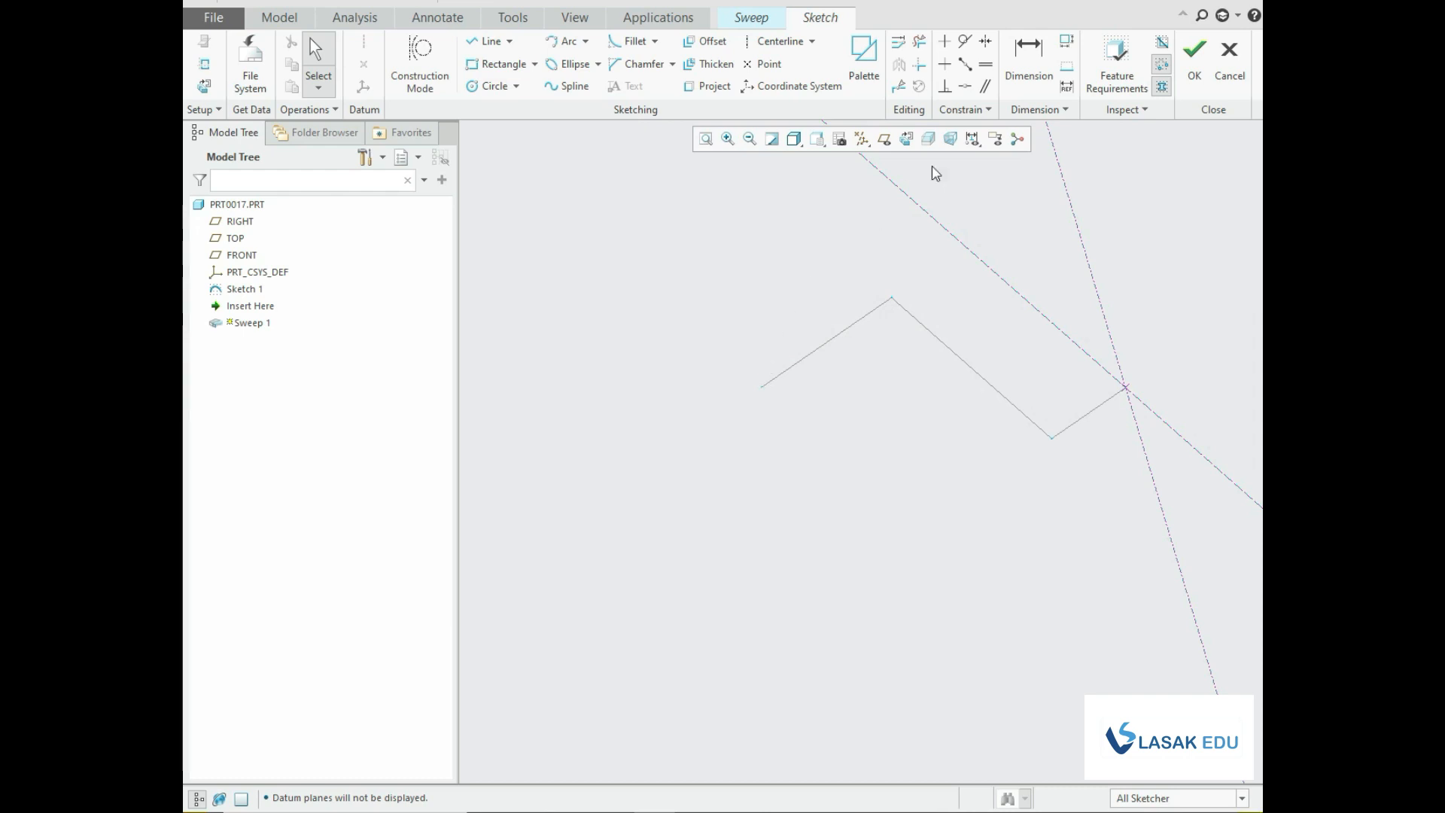
pyautogui.click(906, 138)
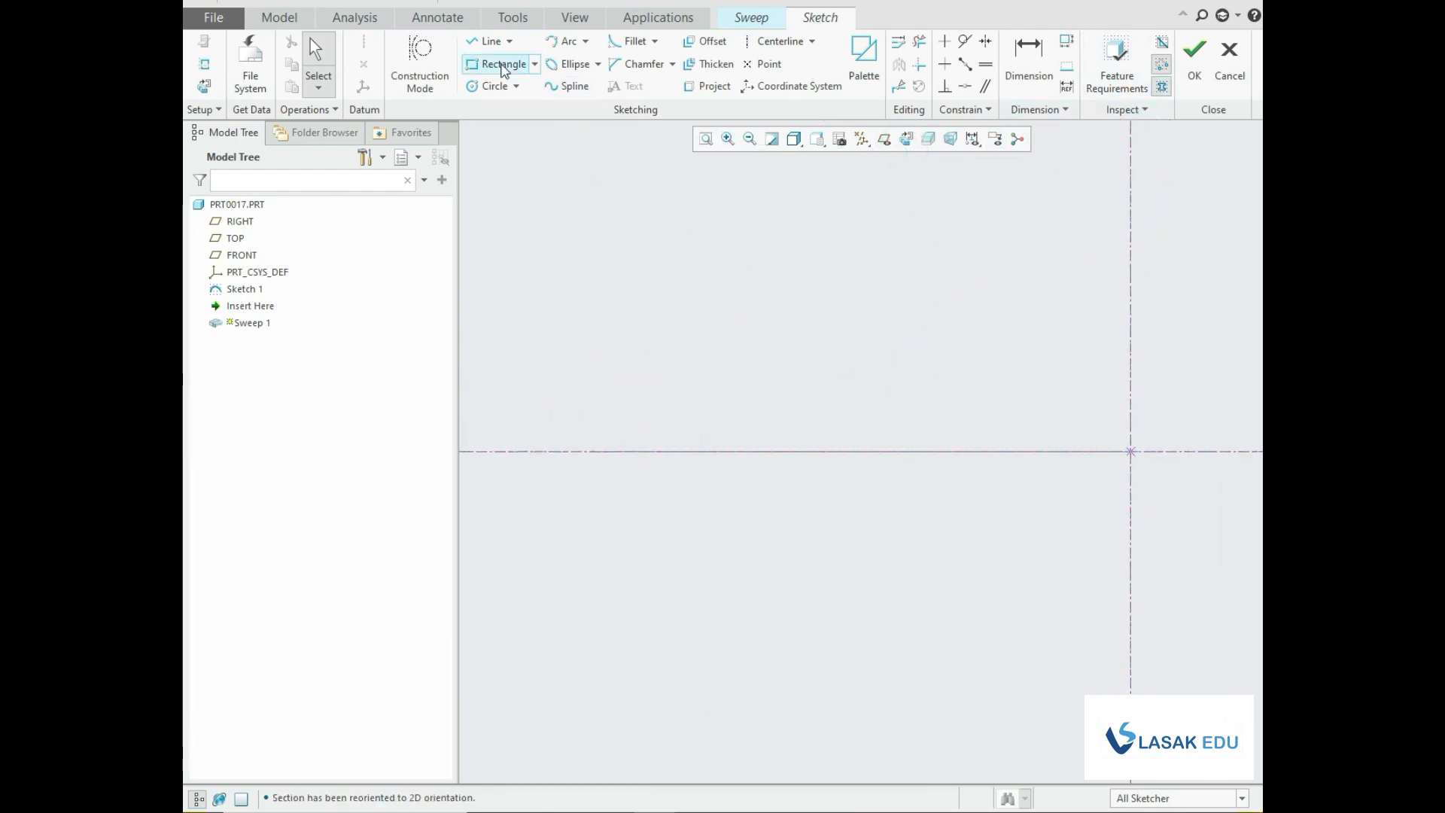
# Sketch a circle about 45 in diameter centred on the start point of the sweep trajectory.
pyautogui.click(516, 86)
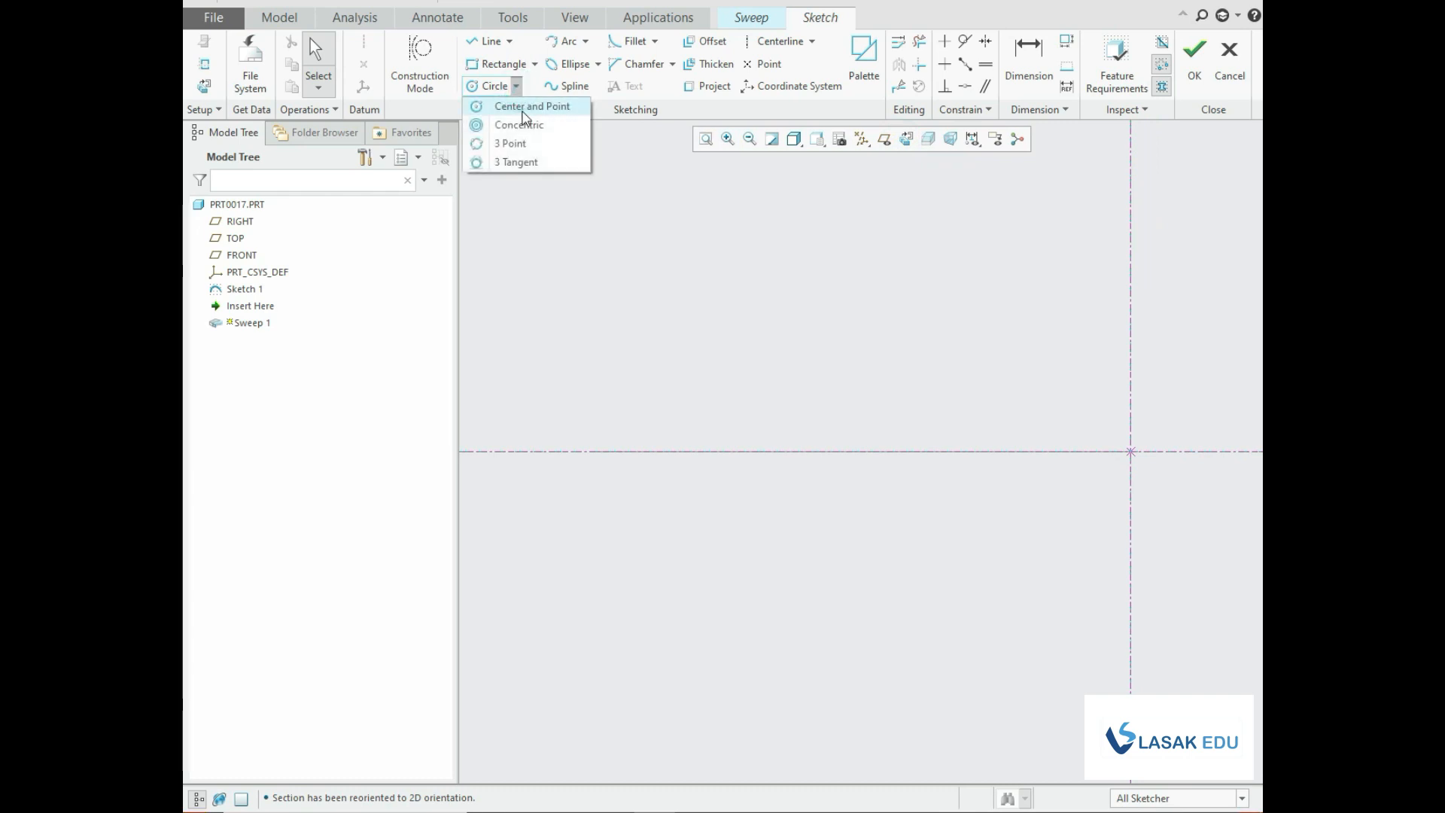
pyautogui.click(525, 109)
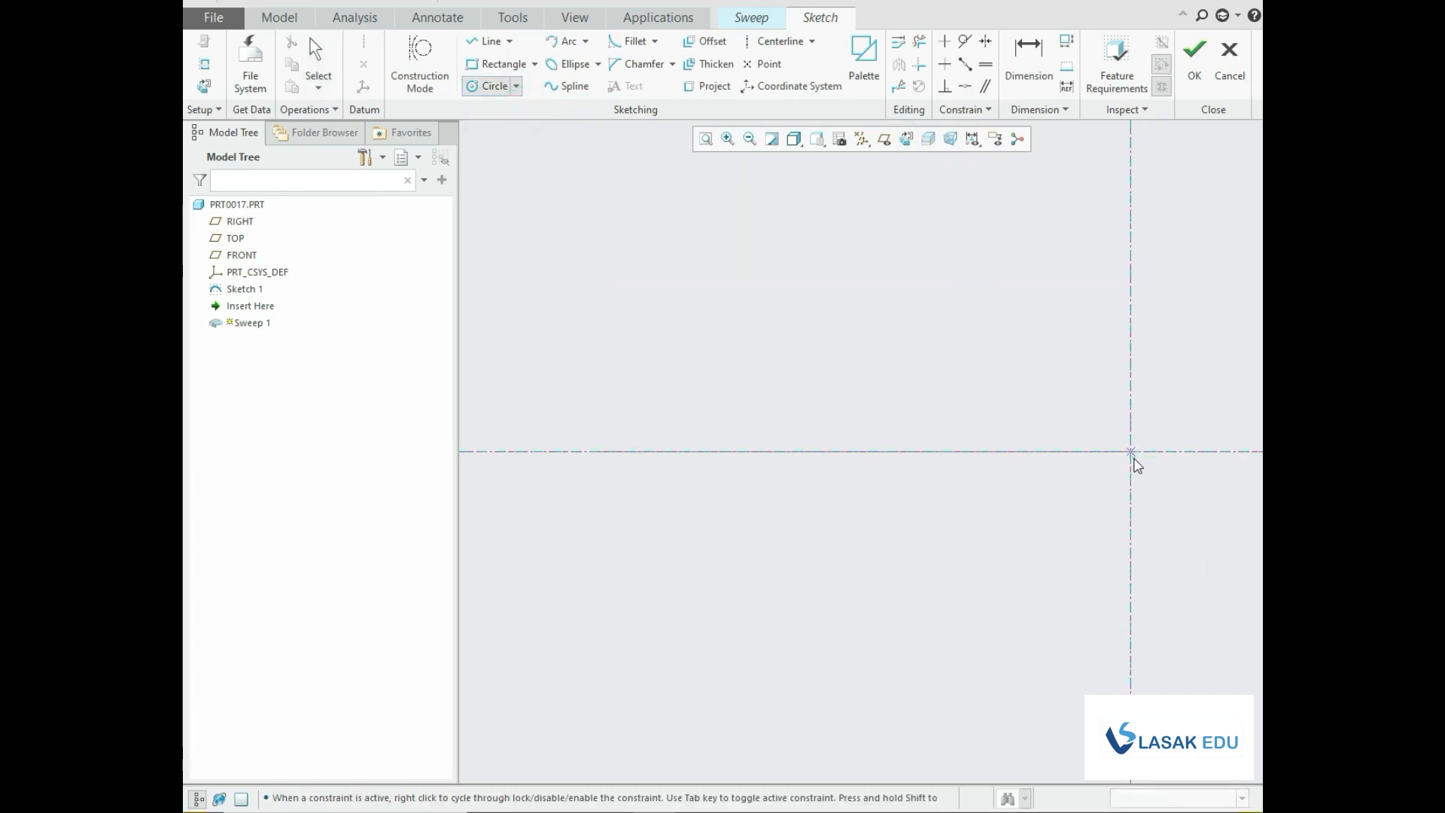
pyautogui.click(1131, 453)
pyautogui.click(1149, 498)
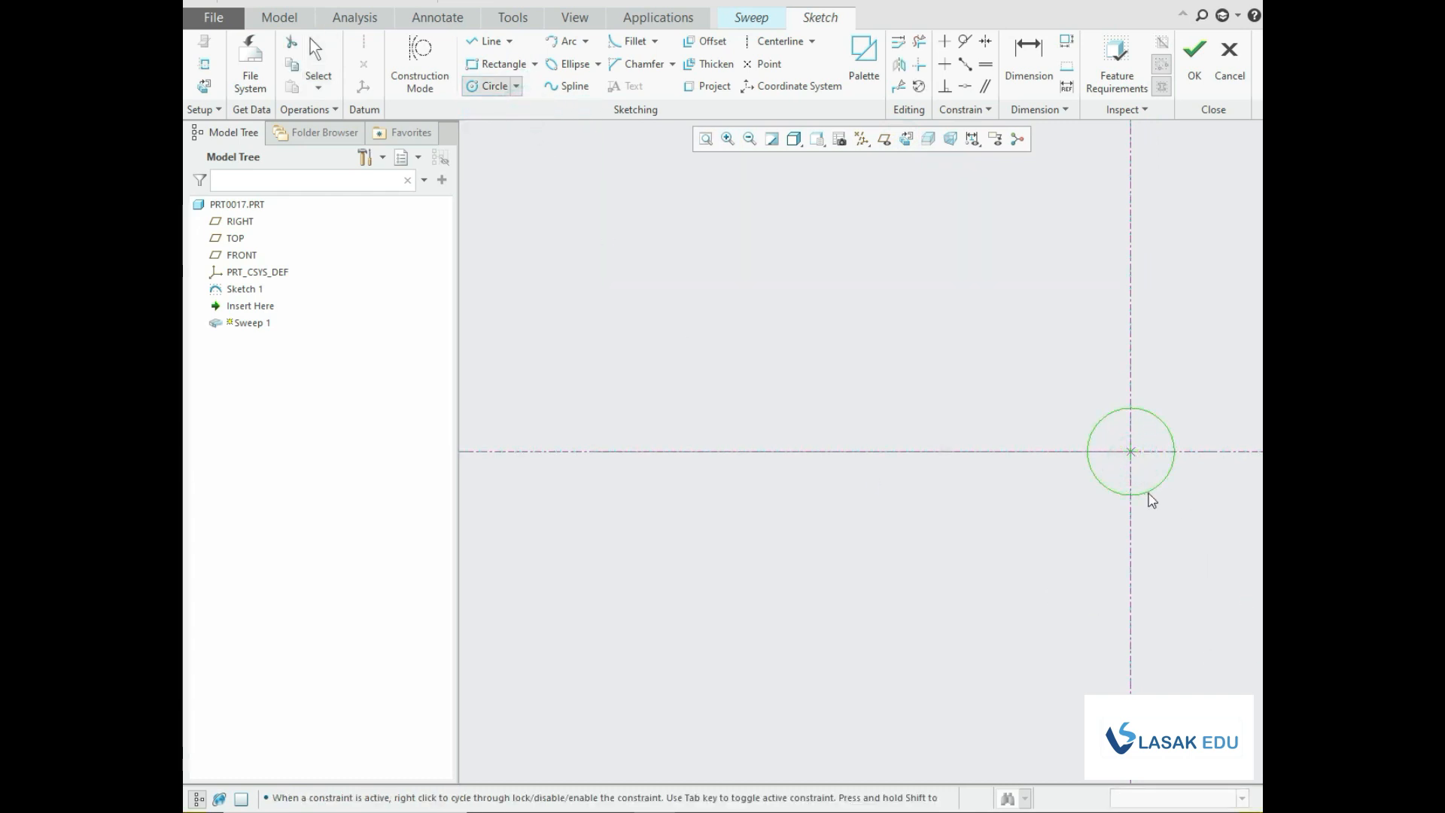
pyautogui.middleClick(1148, 493)
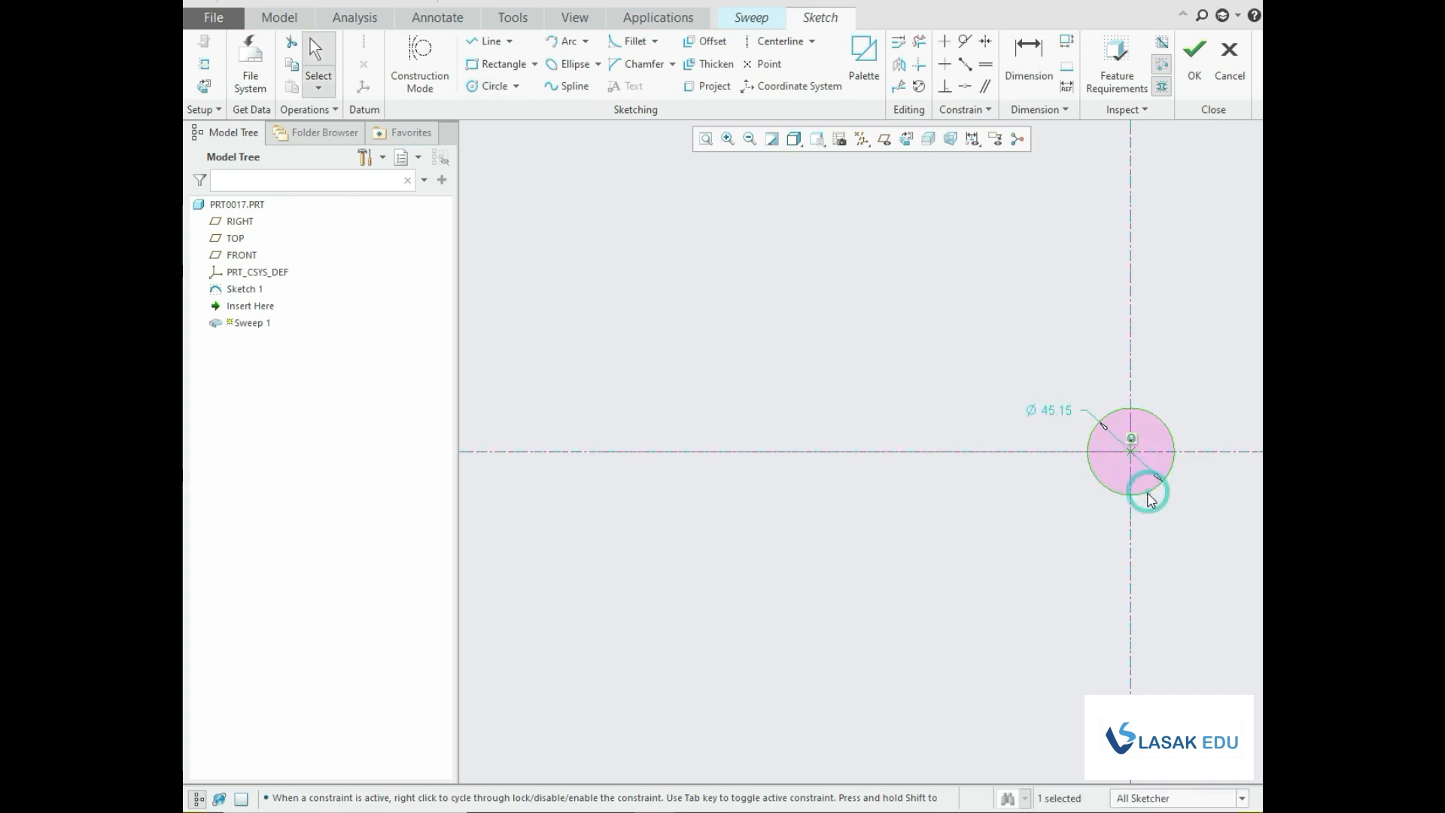
# Set the section circle's diameter to 30 and finish the section sketch.
pyautogui.doubleClick(1063, 411)
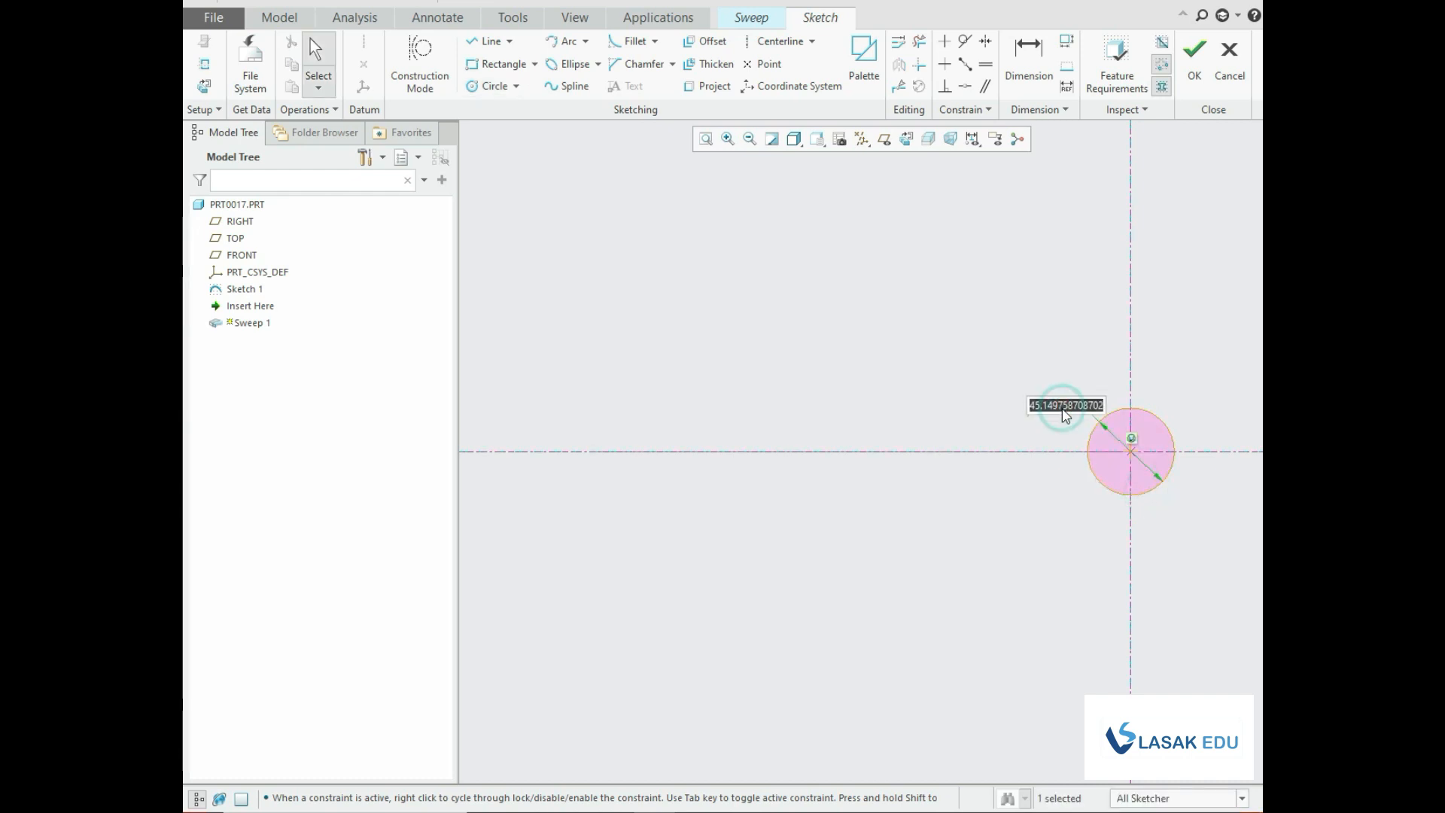
pyautogui.write('30')
pyautogui.press('Return')
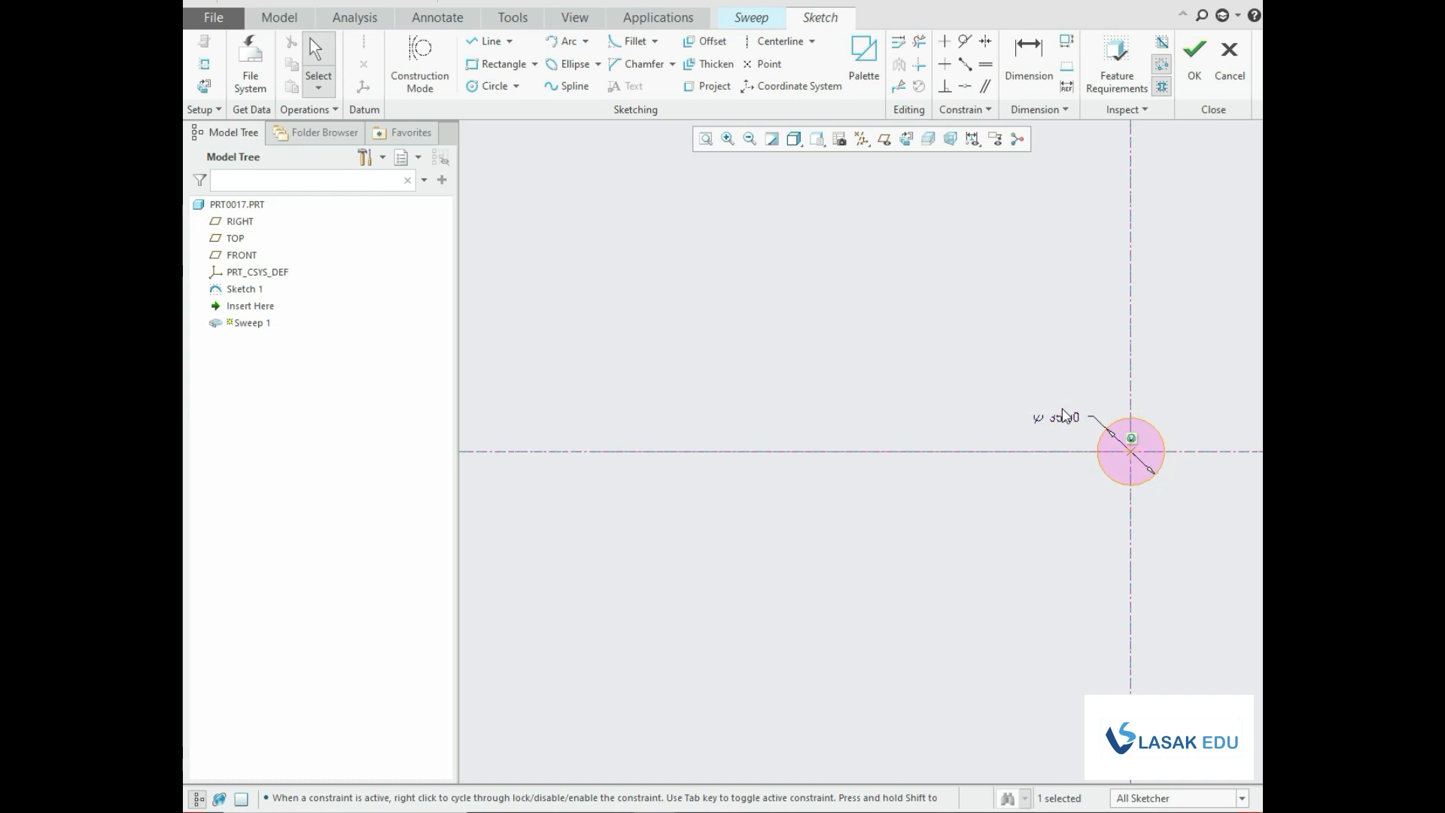
pyautogui.click(1194, 53)
# Check the round sweep's preview along the line chain and complete the feature.
pyautogui.scroll(-4, 985, 414)
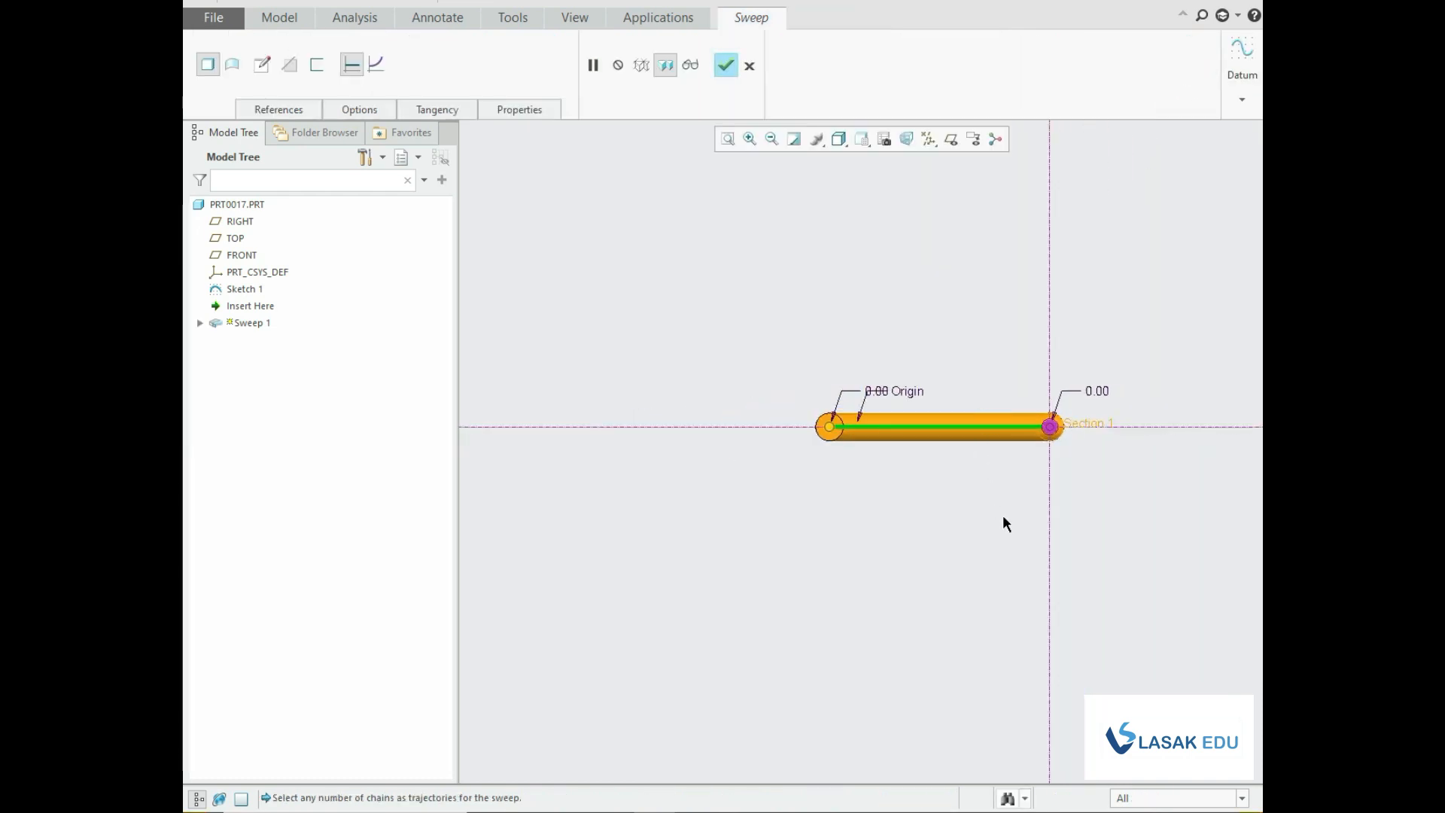
pyautogui.moveTo(1004, 520); pyautogui.dragTo(998, 382, button='middle')
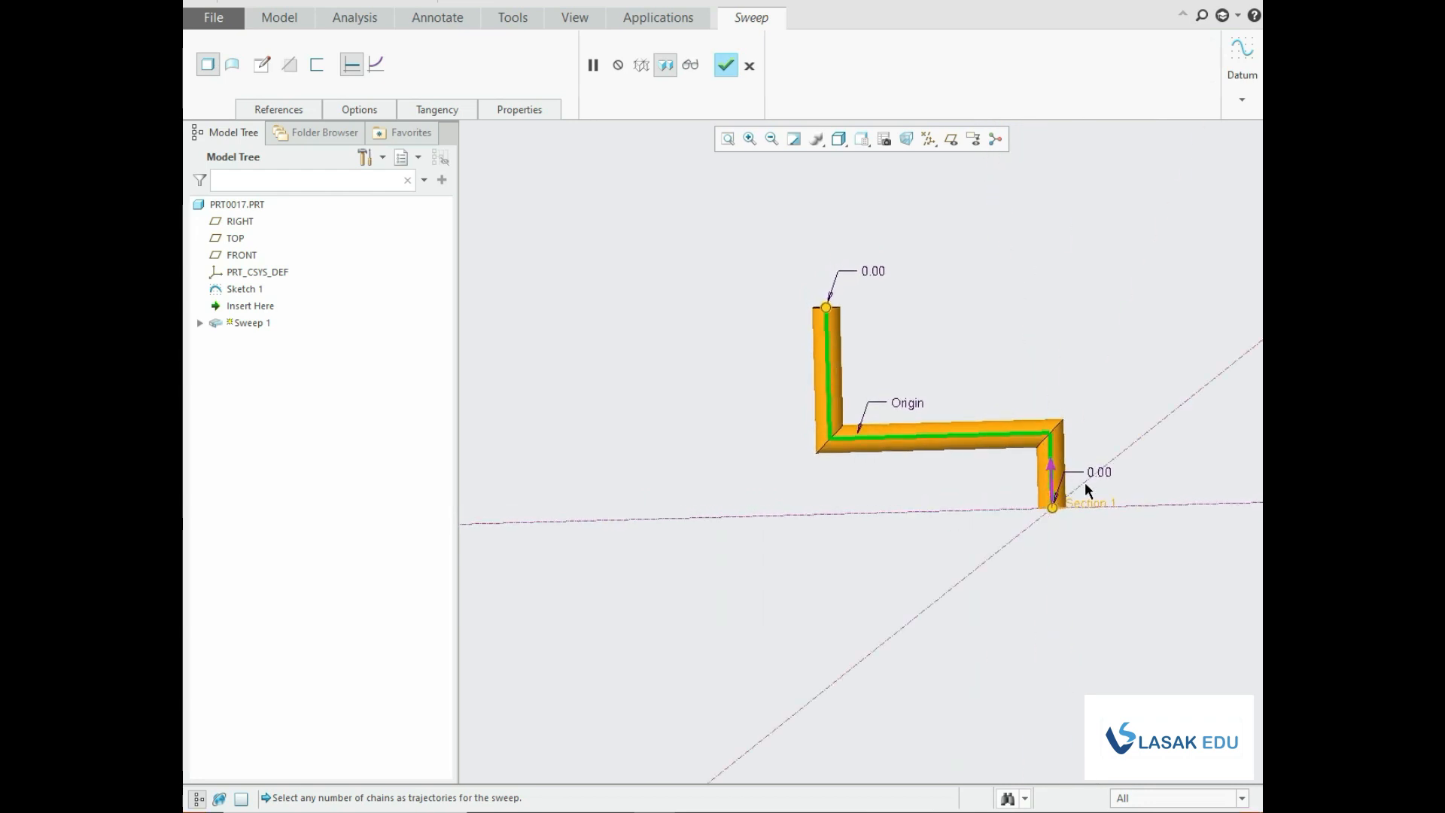
pyautogui.scroll(2, 1086, 484)
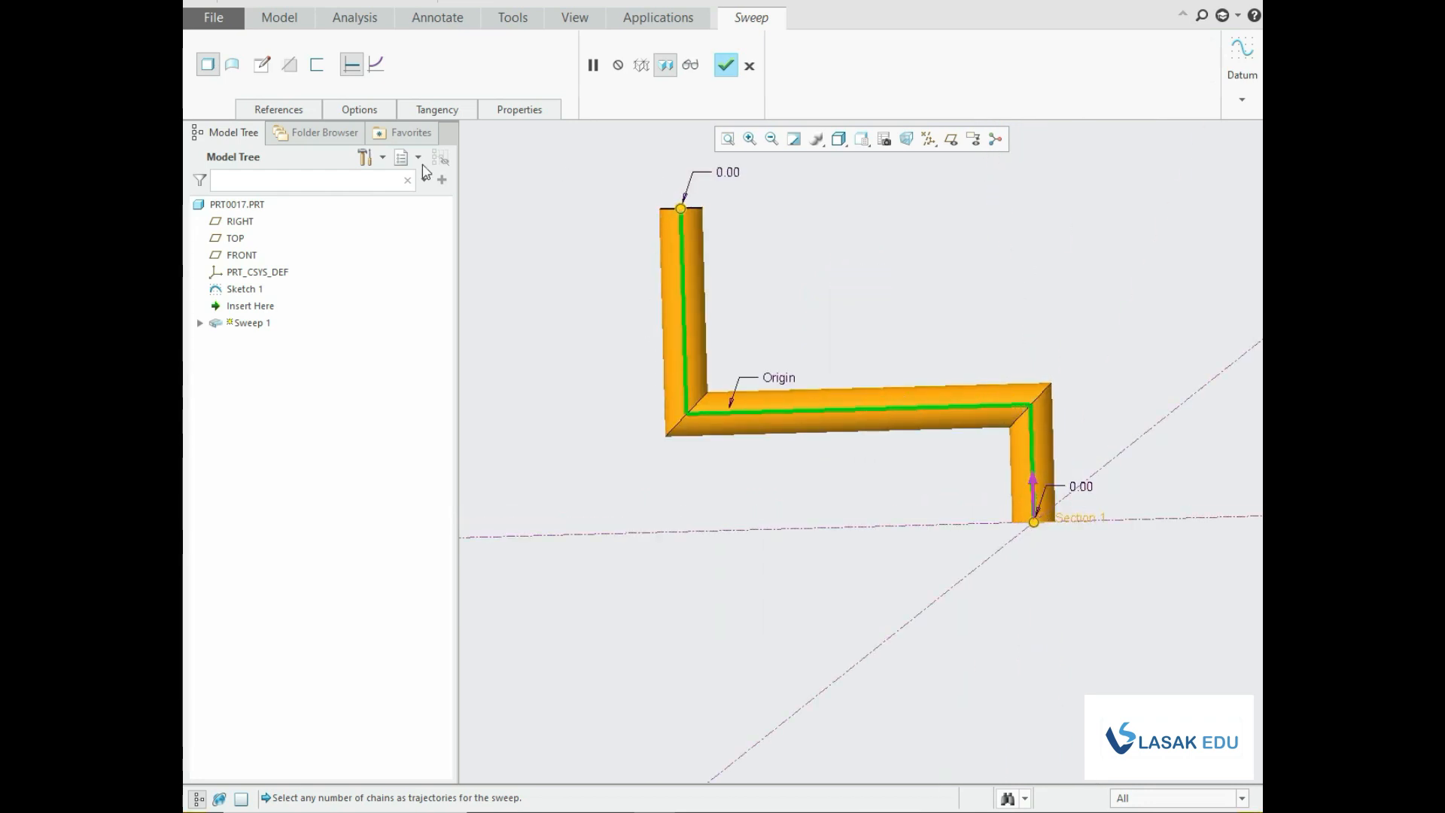
pyautogui.click(725, 65)
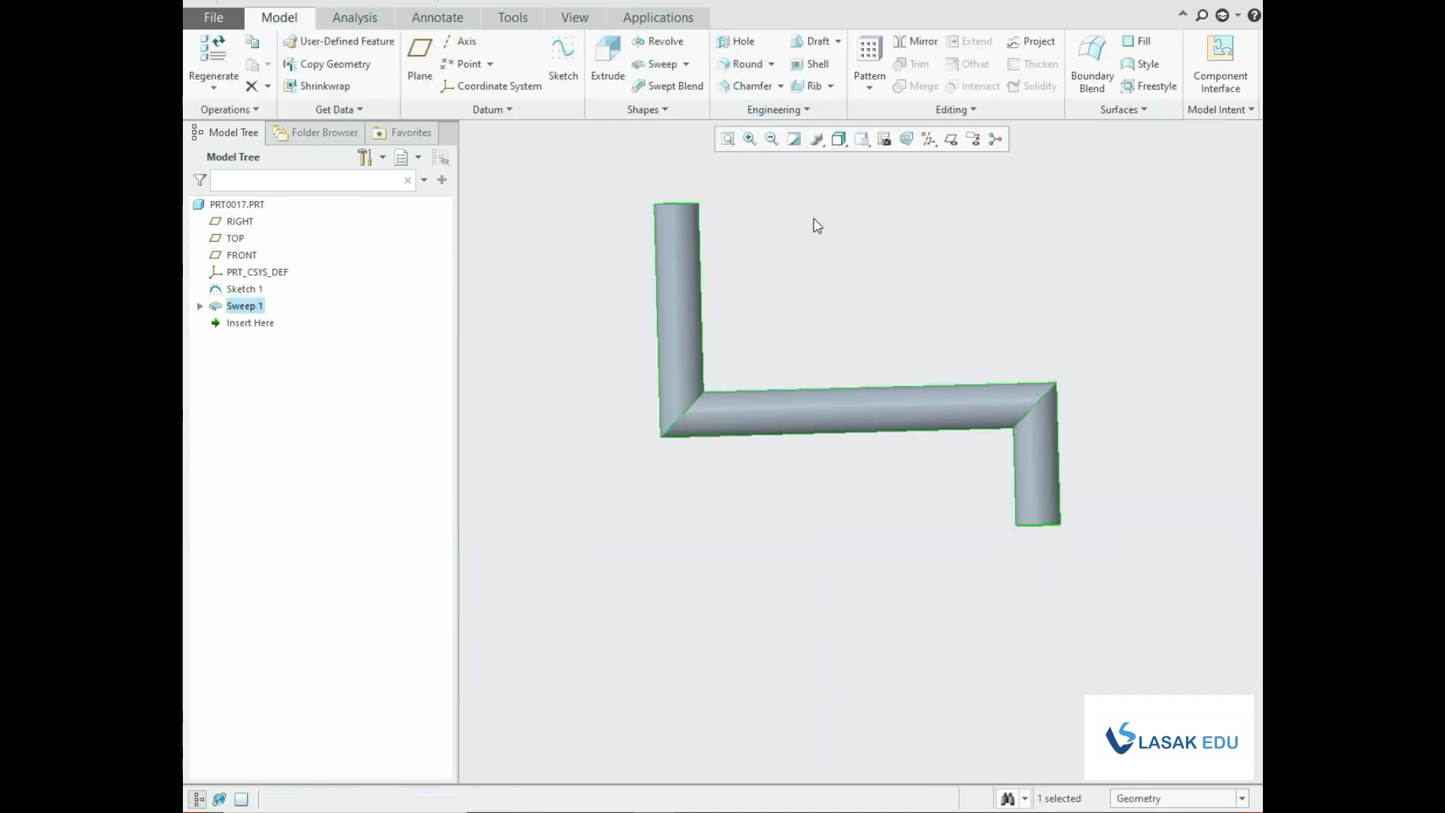
pyautogui.click(817, 225)
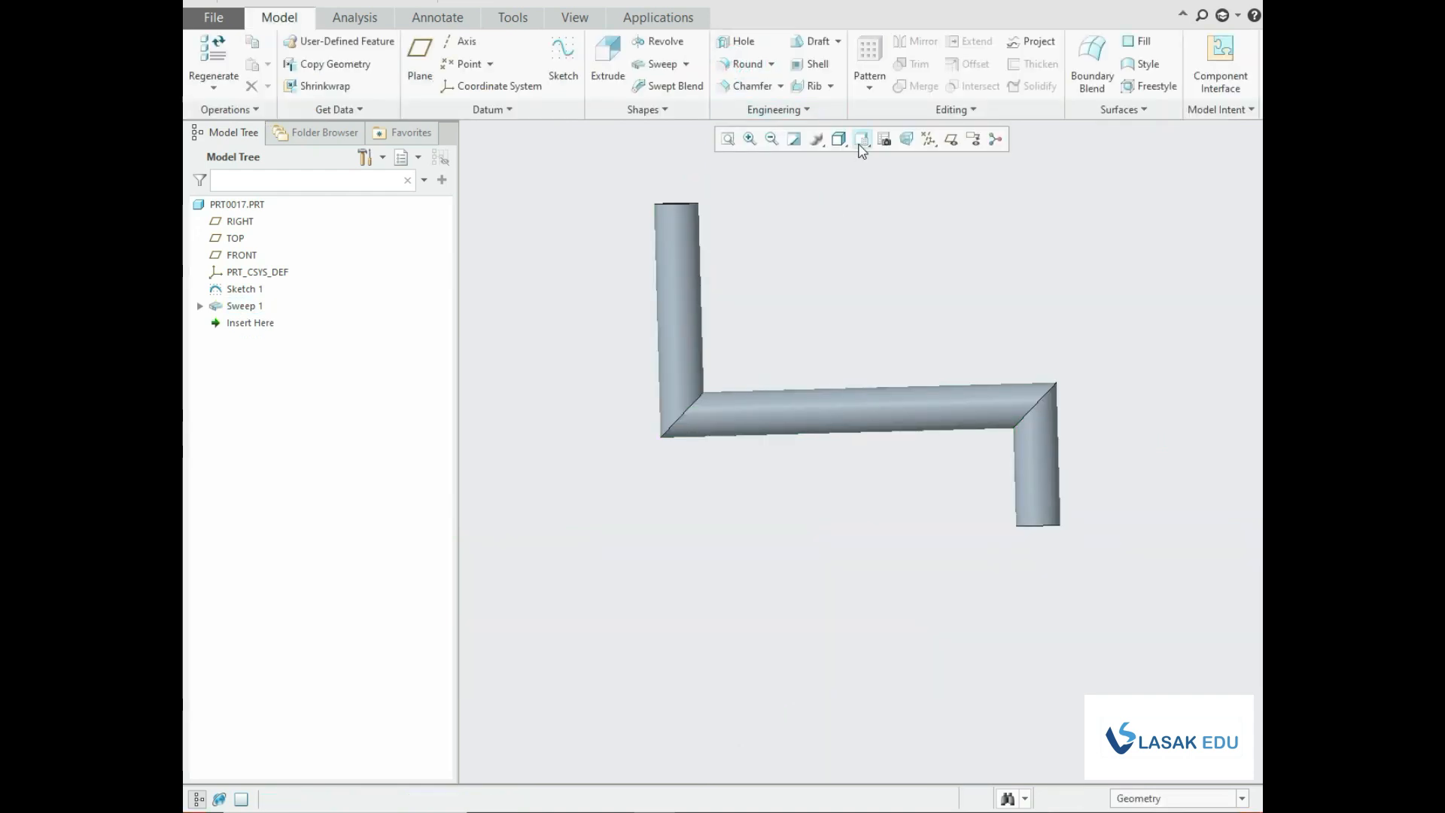
# Show the model shaded with edges and inspect the swept round bar and its end faces from several angles.
pyautogui.click(837, 140)
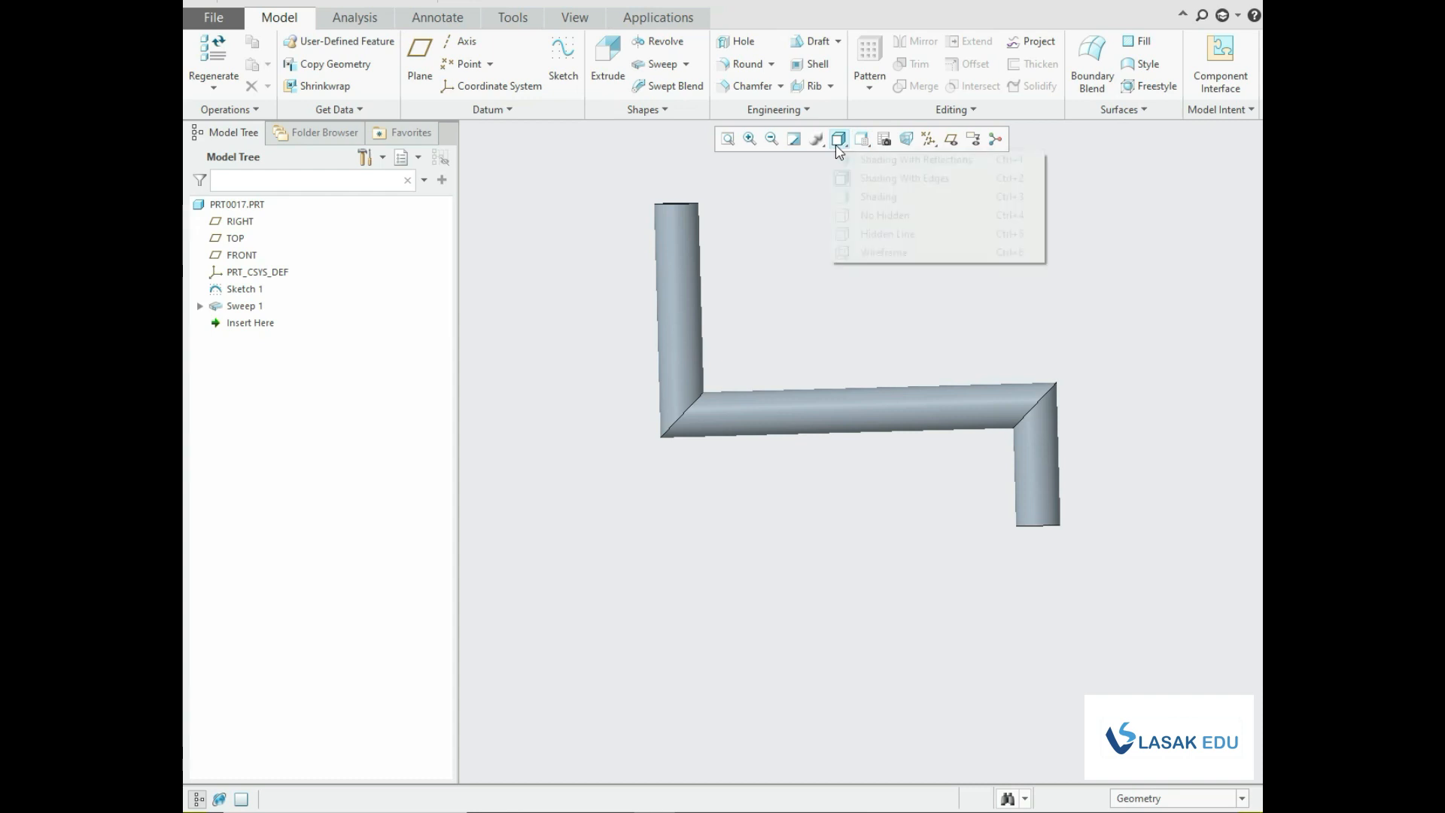
pyautogui.click(862, 180)
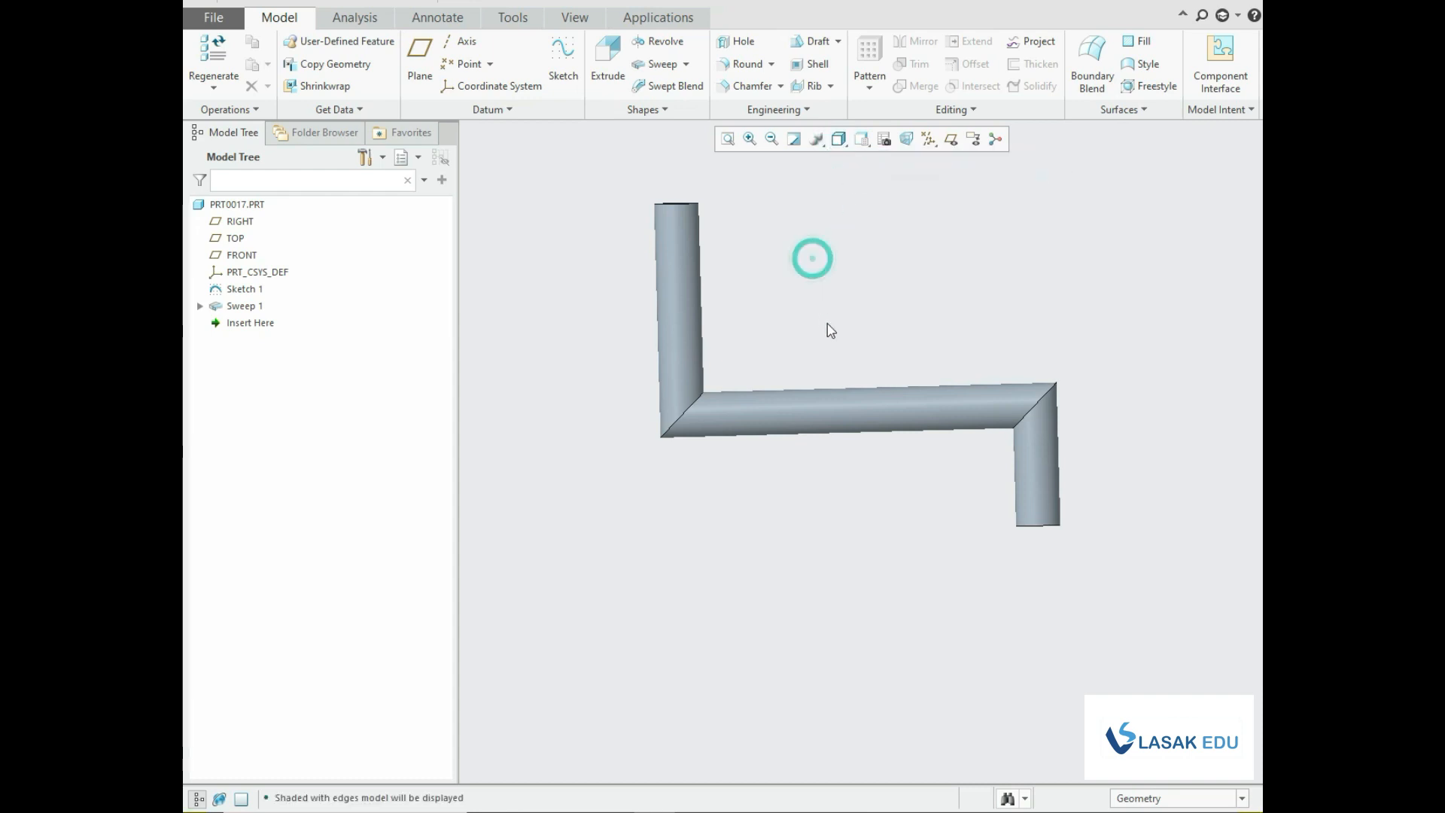
pyautogui.moveTo(825, 326); pyautogui.dragTo(859, 404, button='middle')
pyautogui.scroll(3, 858, 404)
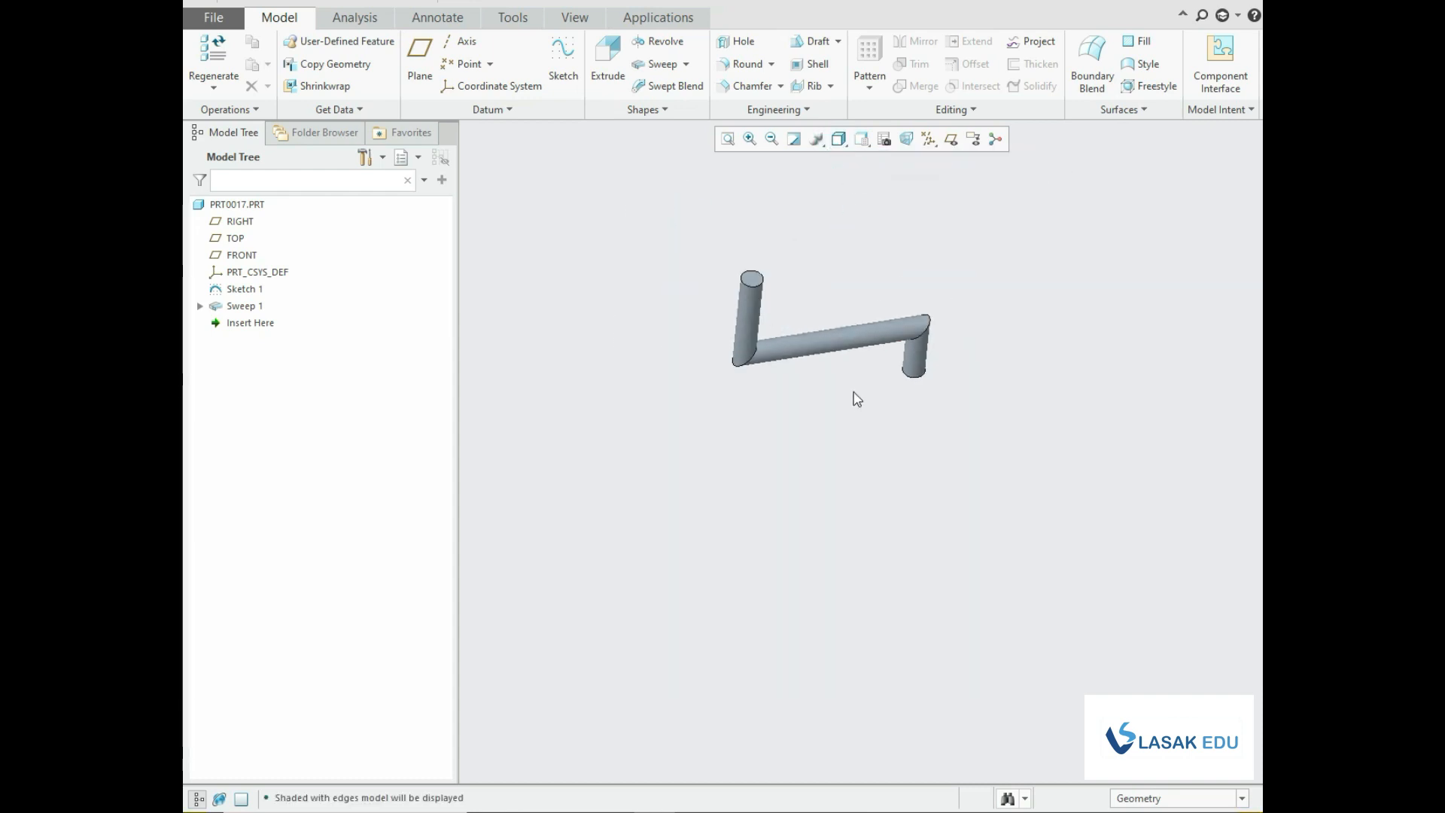
pyautogui.moveTo(907, 448); pyautogui.dragTo(884, 306, button='middle')
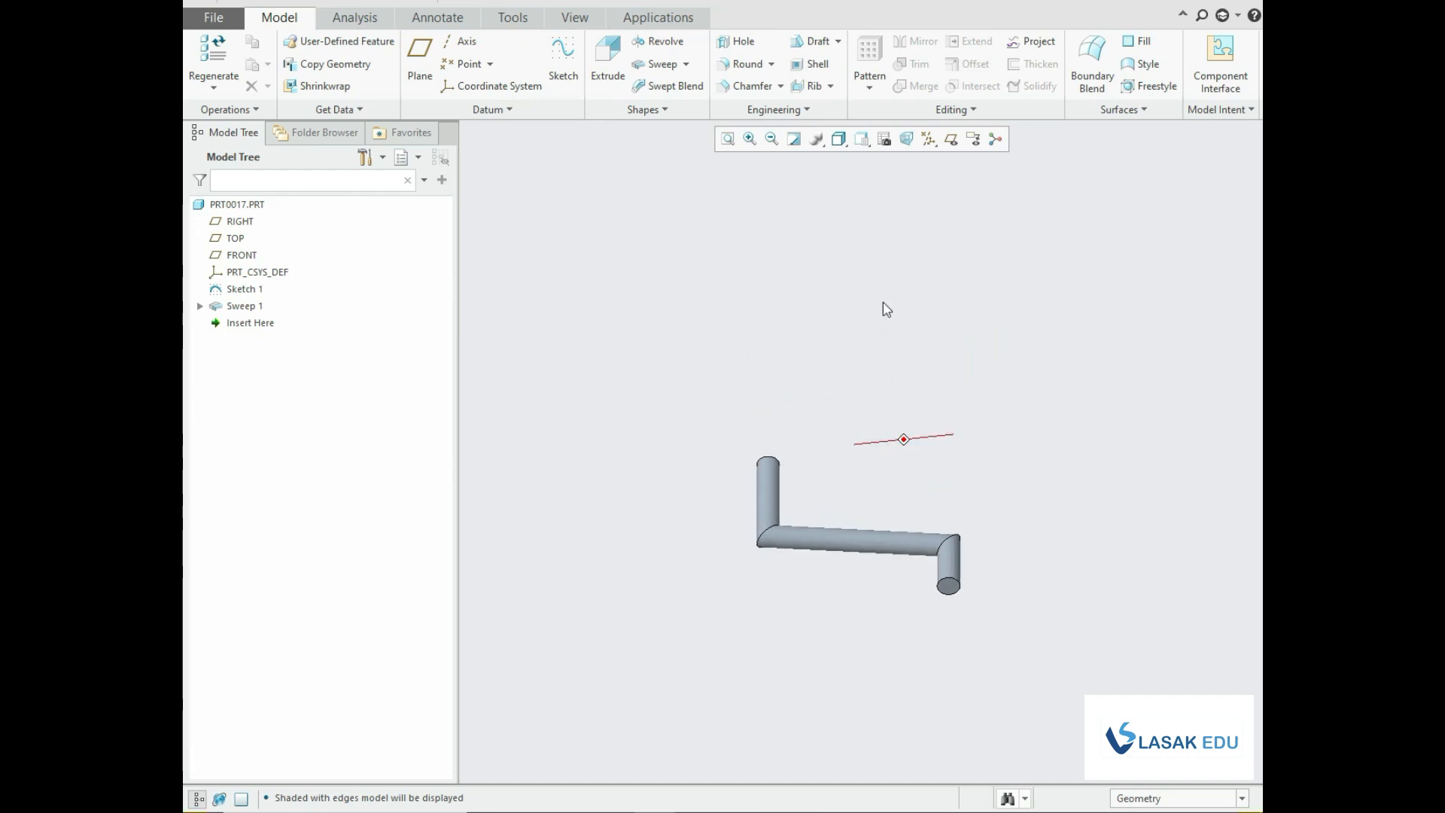
pyautogui.scroll(-3, 972, 626)
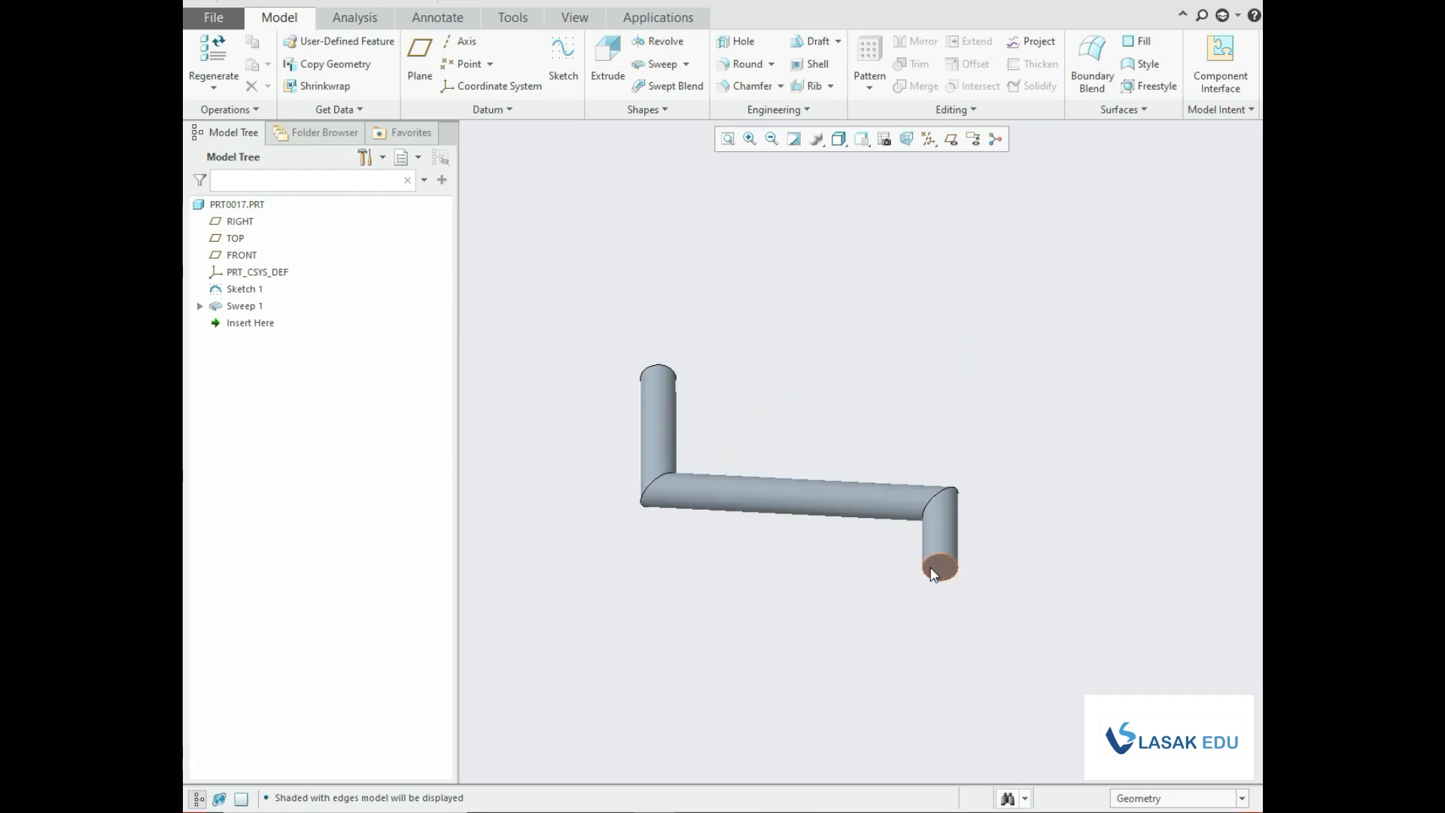
pyautogui.scroll(-2, 934, 574)
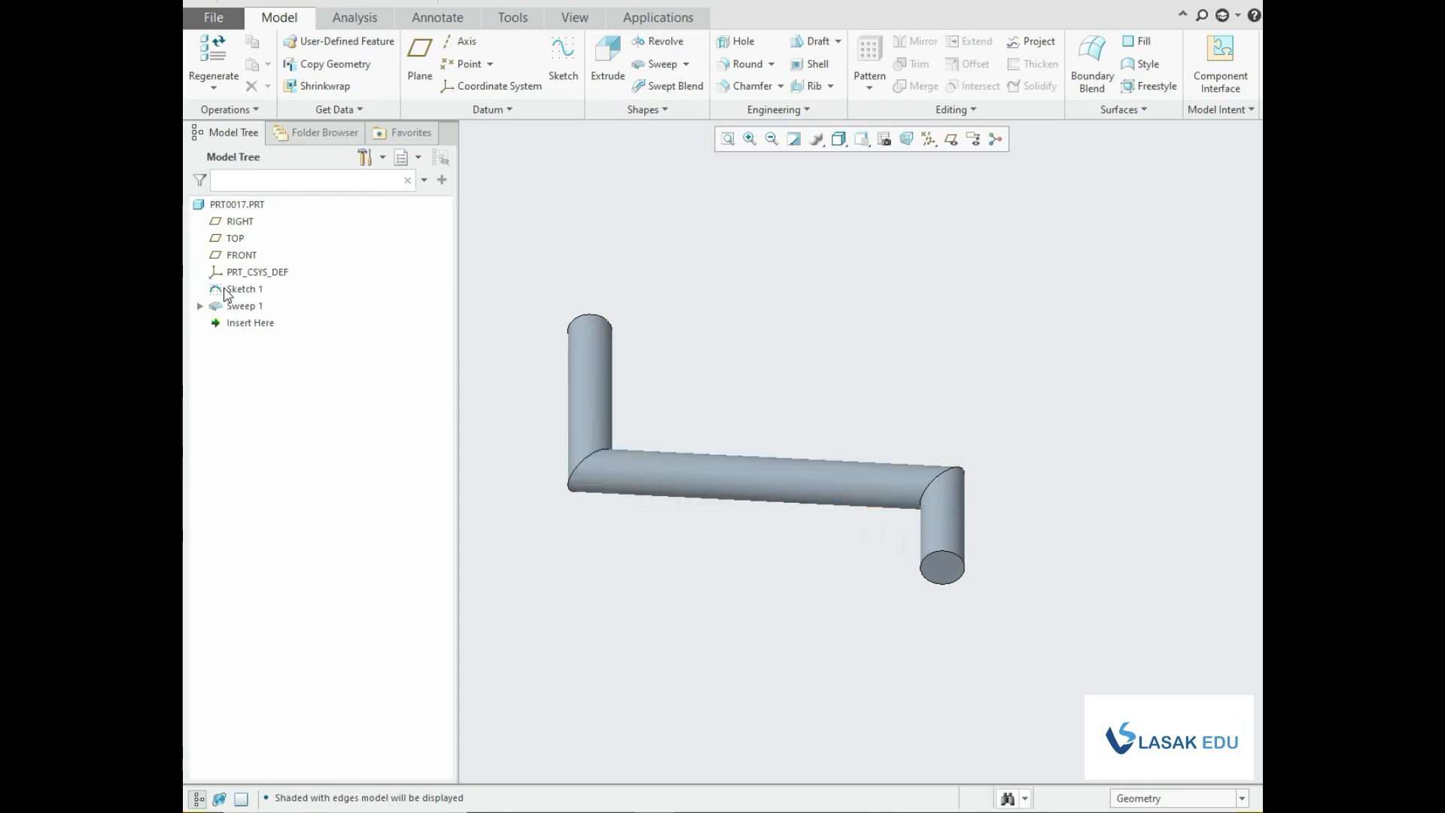
# Delete the Sweep 1 feature while keeping its trajectory sketch.
pyautogui.click(226, 291)
pyautogui.click(229, 307)
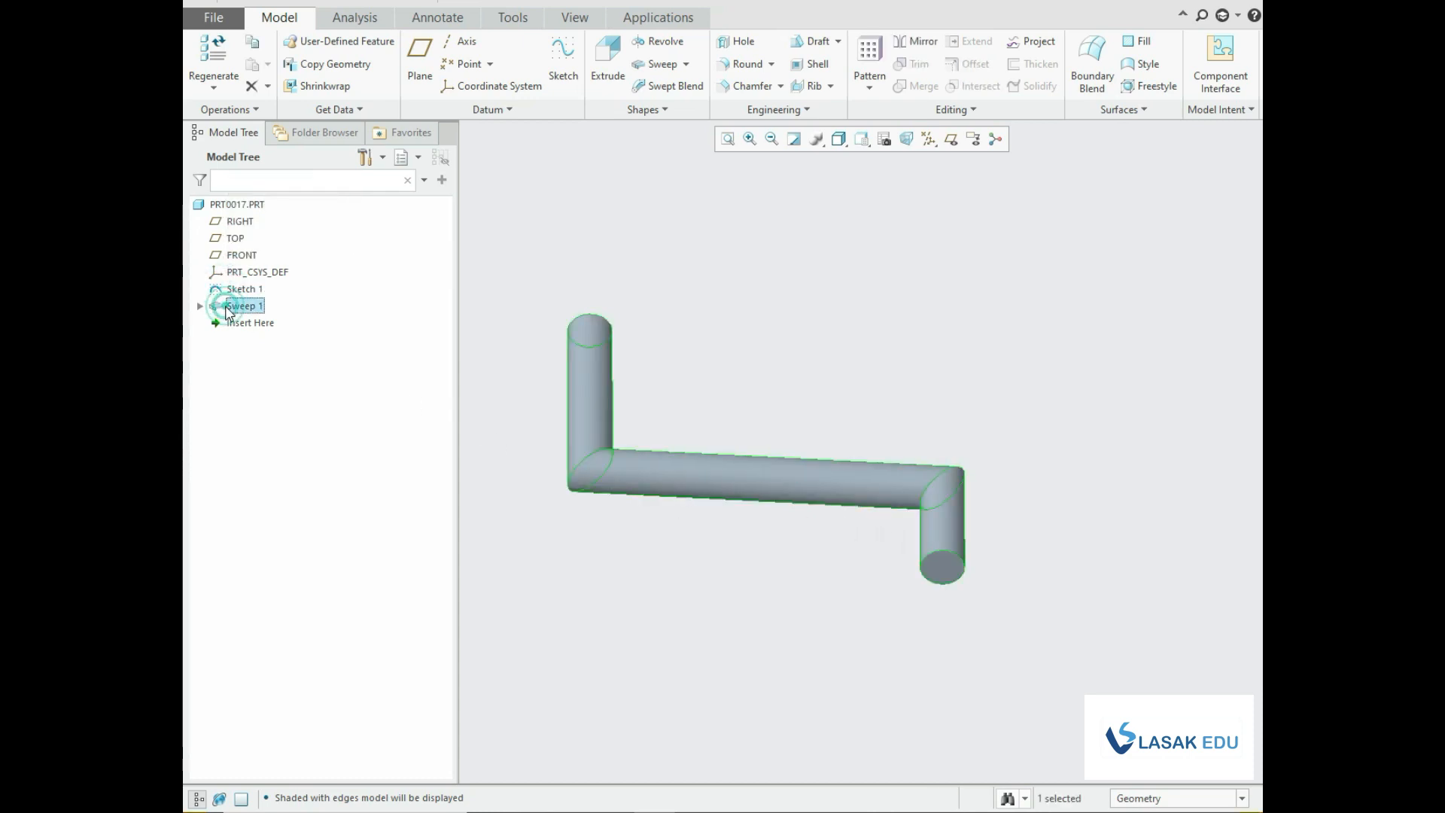
pyautogui.rightClick(229, 308)
pyautogui.click(273, 386)
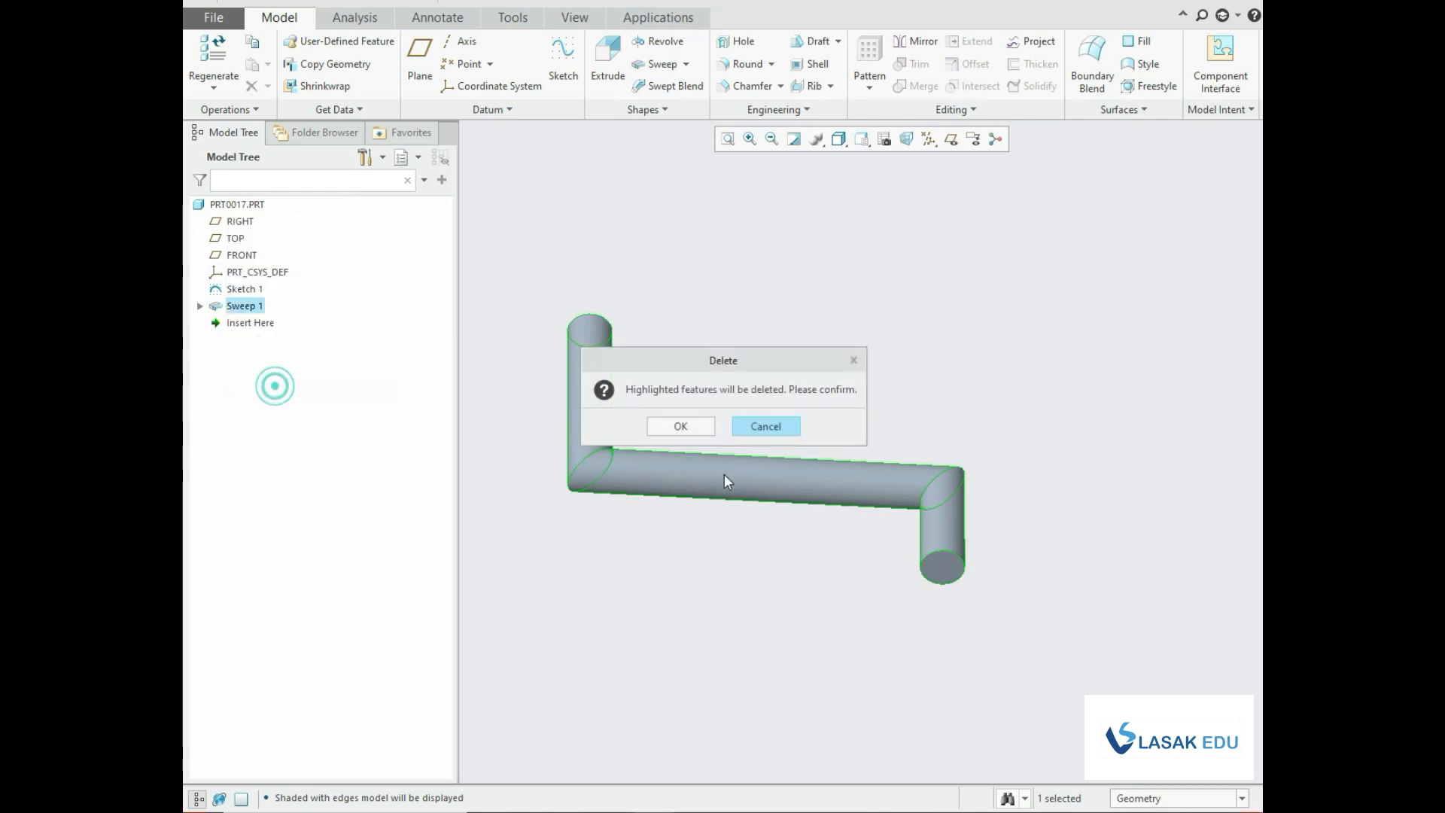
pyautogui.click(699, 431)
# Edit the definition of Sketch 1, orient the view parallel to the sketch and delete the whole line chain.
pyautogui.click(256, 290)
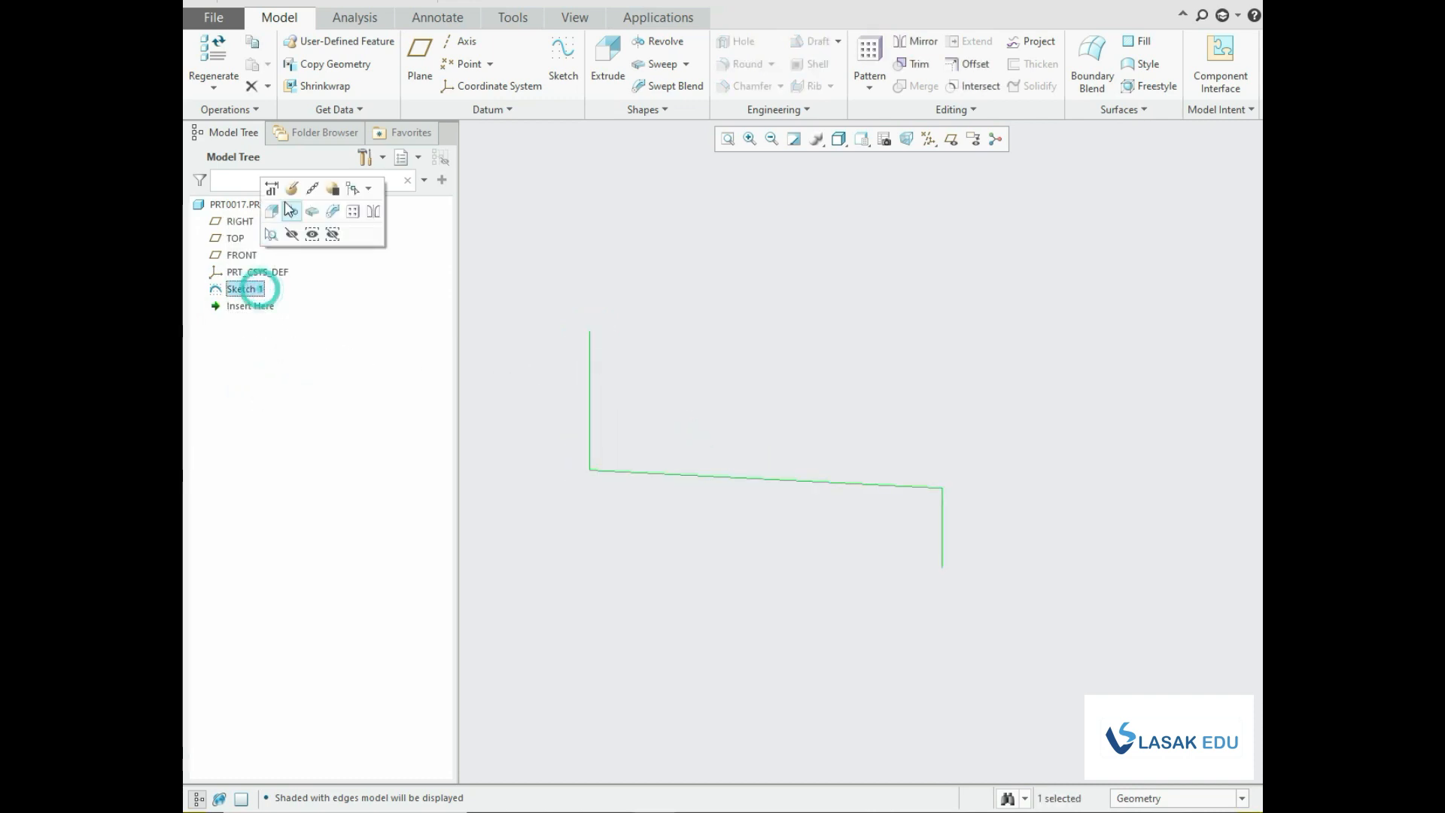
pyautogui.click(272, 213)
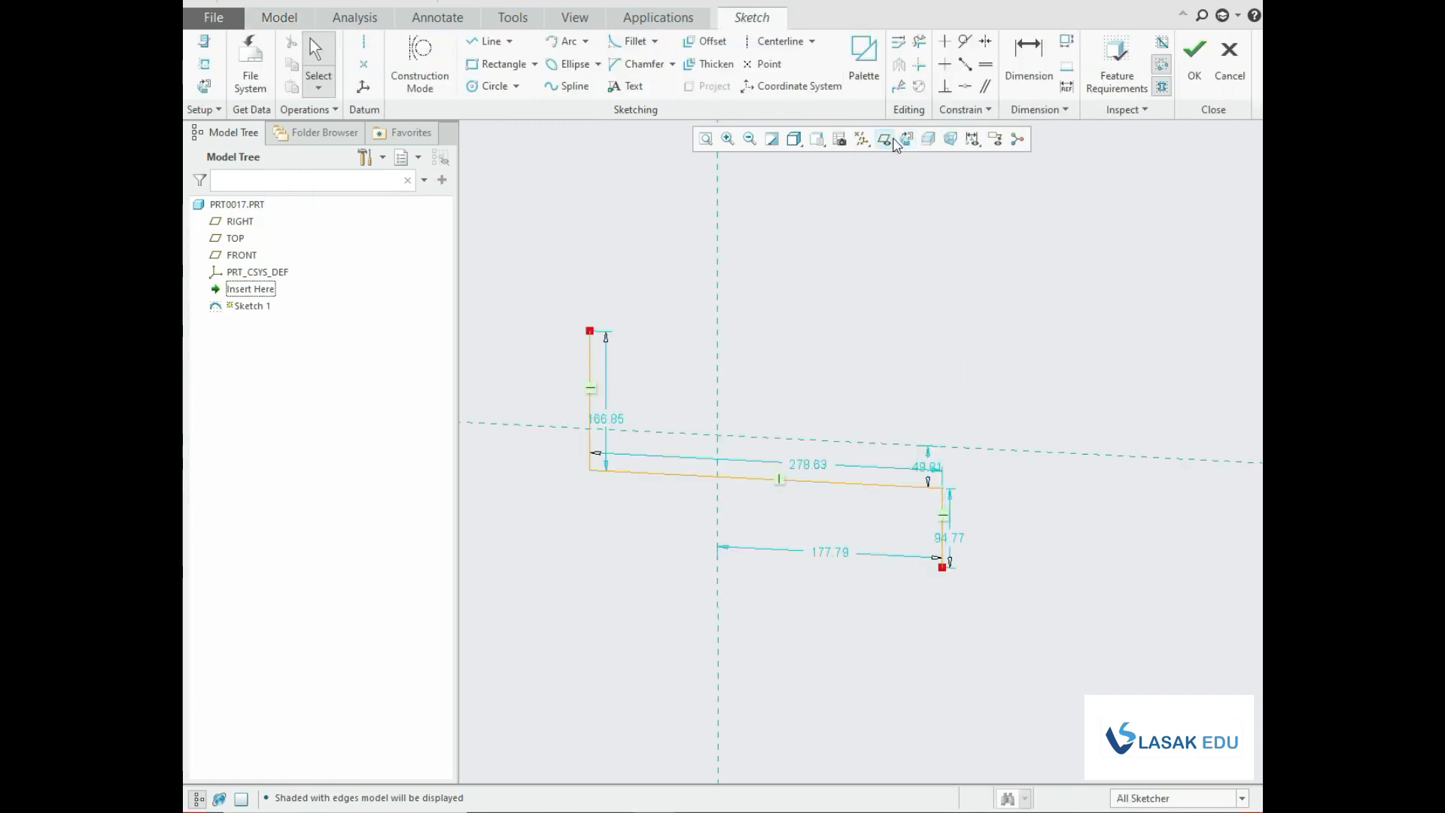
pyautogui.click(906, 140)
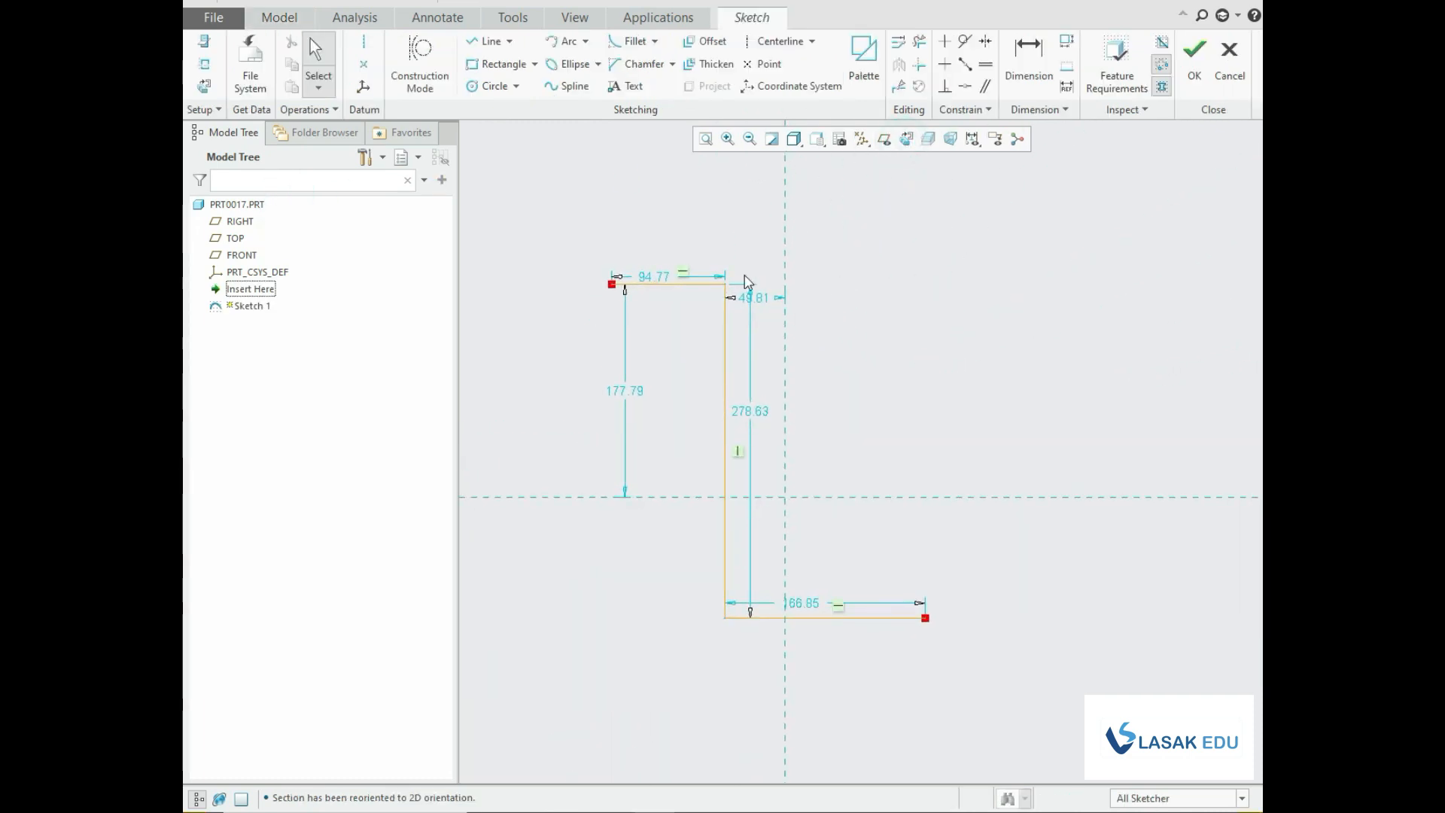
pyautogui.moveTo(575, 199); pyautogui.dragTo(986, 686)
pyautogui.press('Delete')
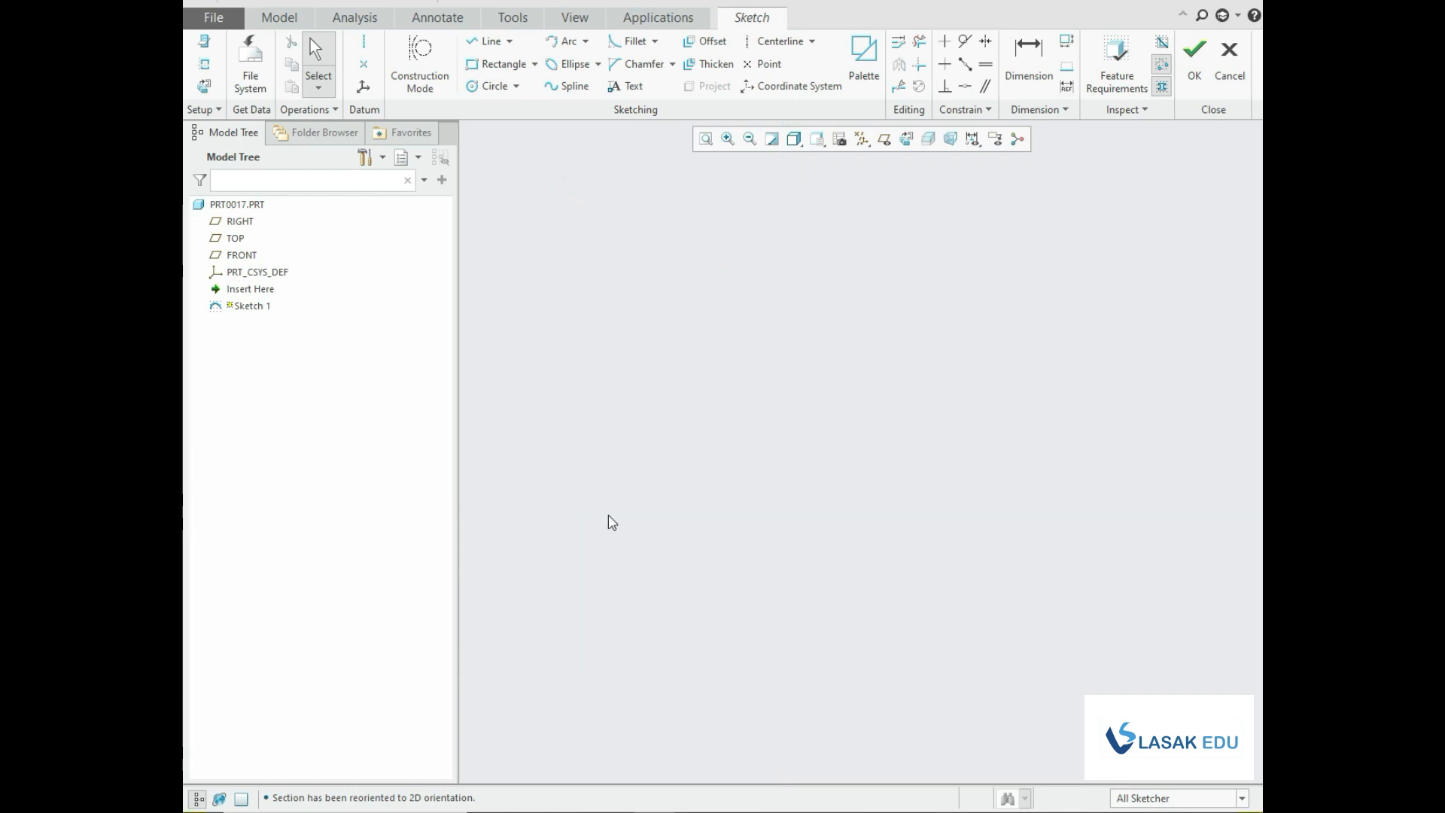
# Sketch an open spline through eight points, curving down into a wide U-shaped bend and back up, and finish the sketch.
pyautogui.click(557, 87)
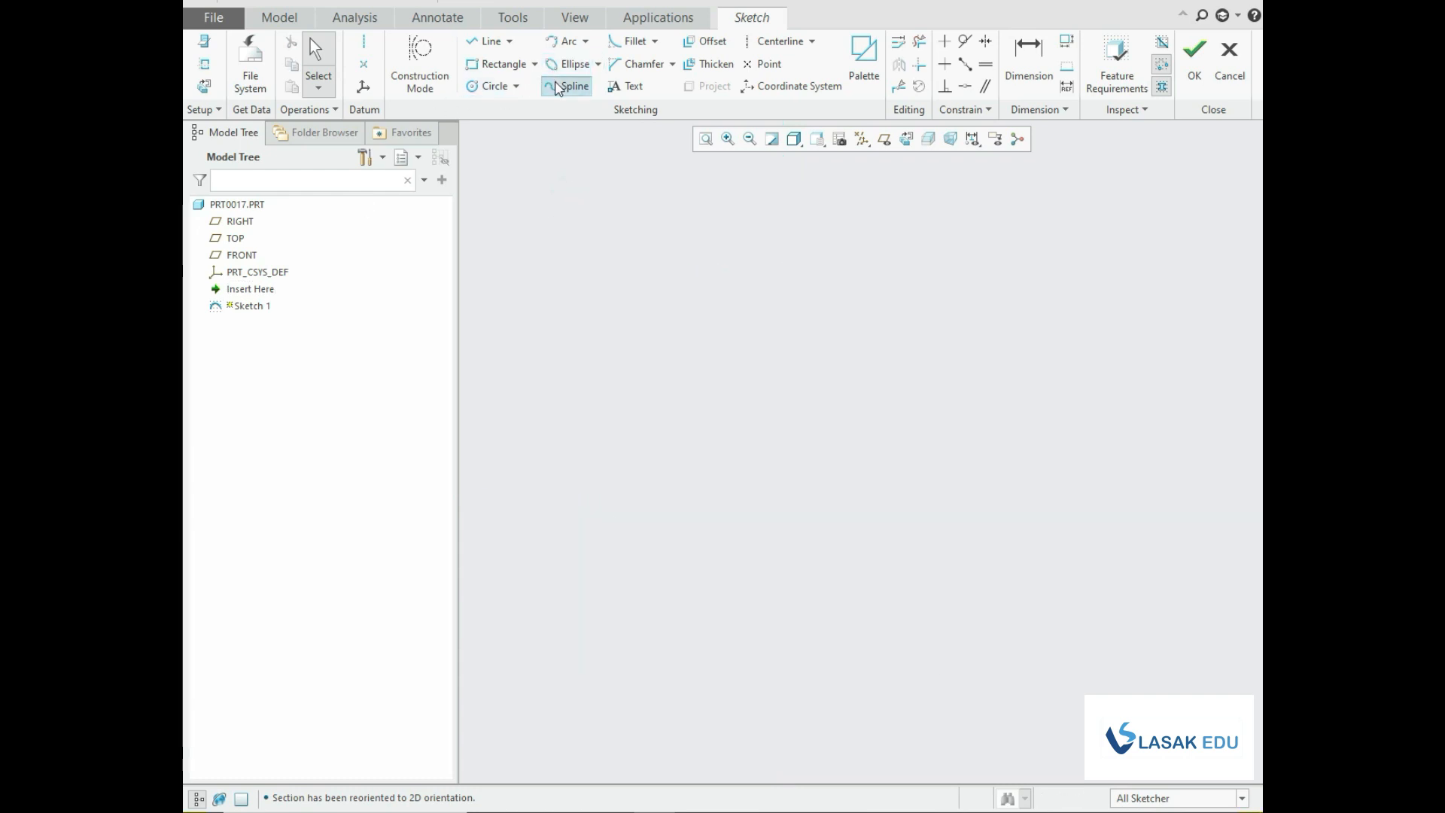
pyautogui.click(630, 264)
pyautogui.click(745, 259)
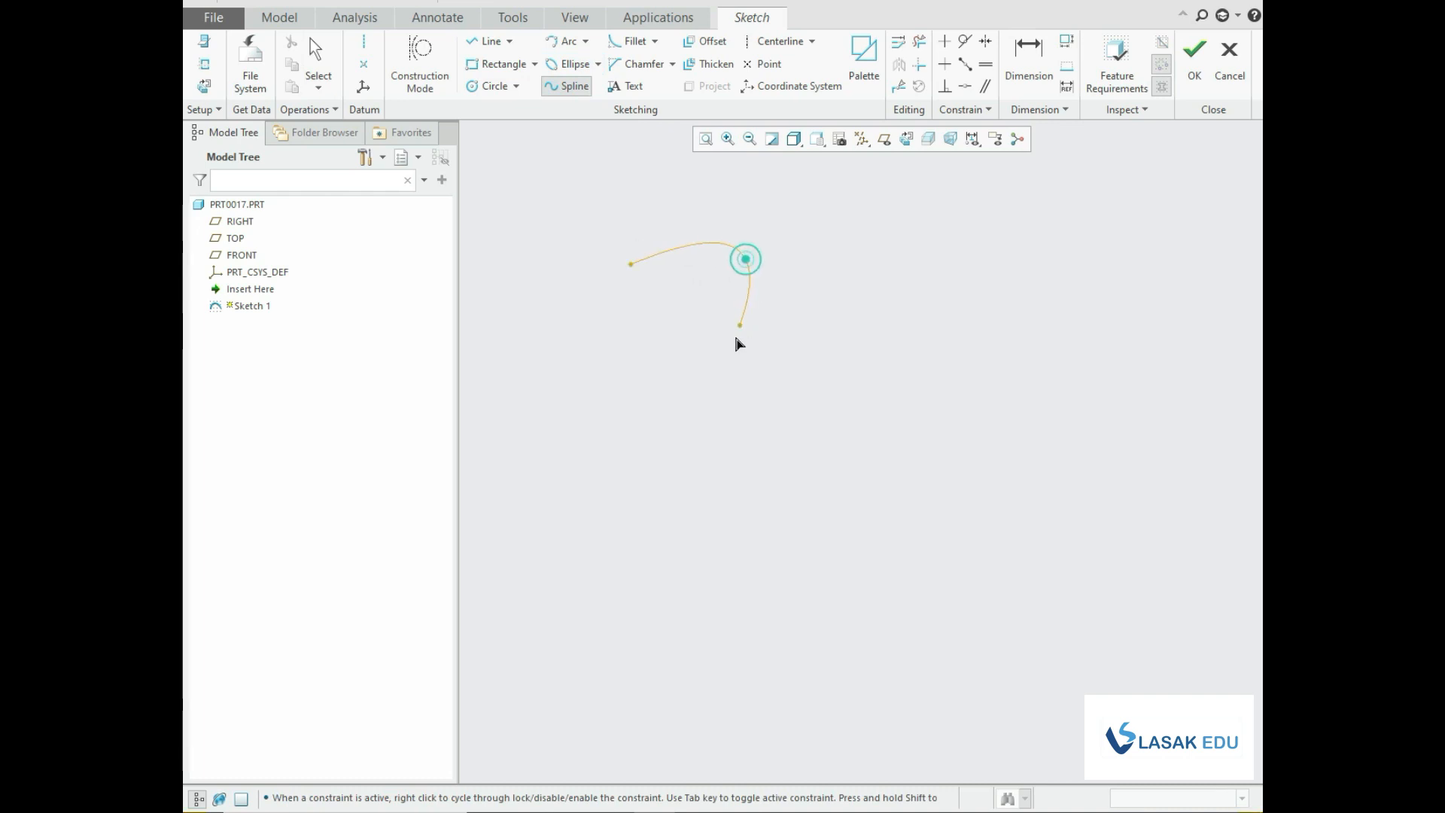
pyautogui.click(730, 368)
pyautogui.click(775, 523)
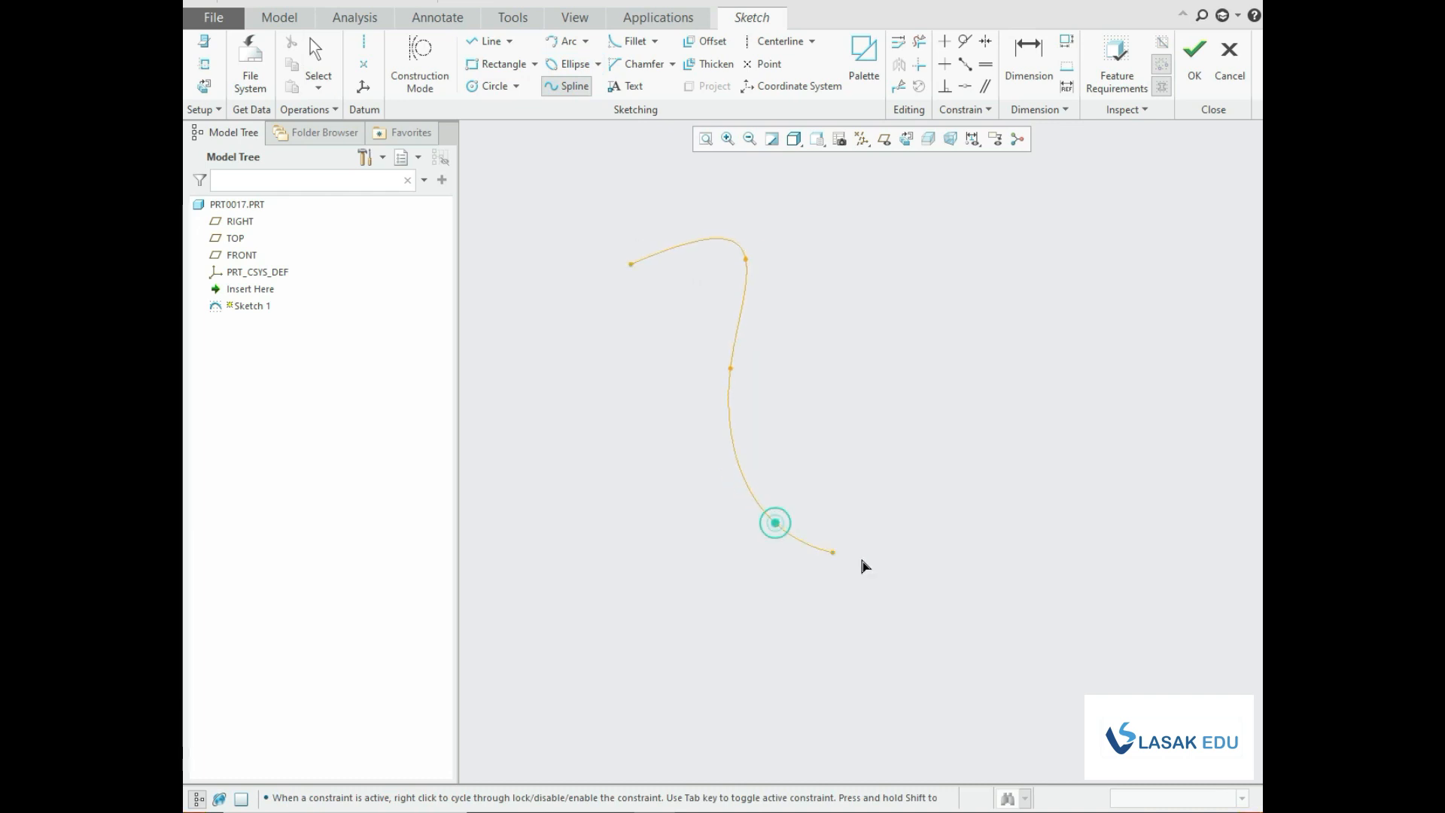
pyautogui.click(918, 573)
pyautogui.click(959, 513)
pyautogui.click(999, 445)
pyautogui.click(998, 445)
pyautogui.middleClick(911, 376)
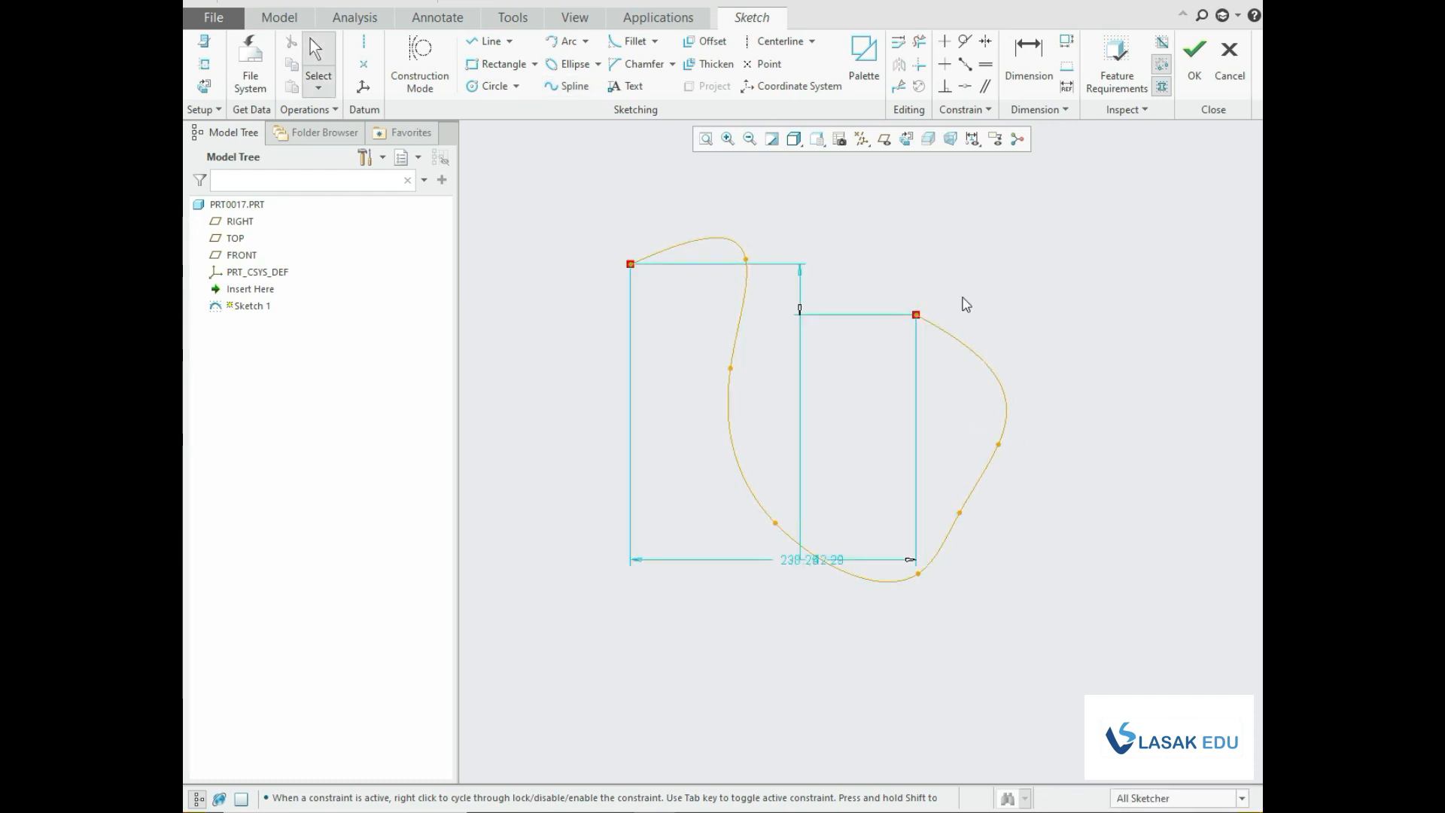
pyautogui.click(1189, 75)
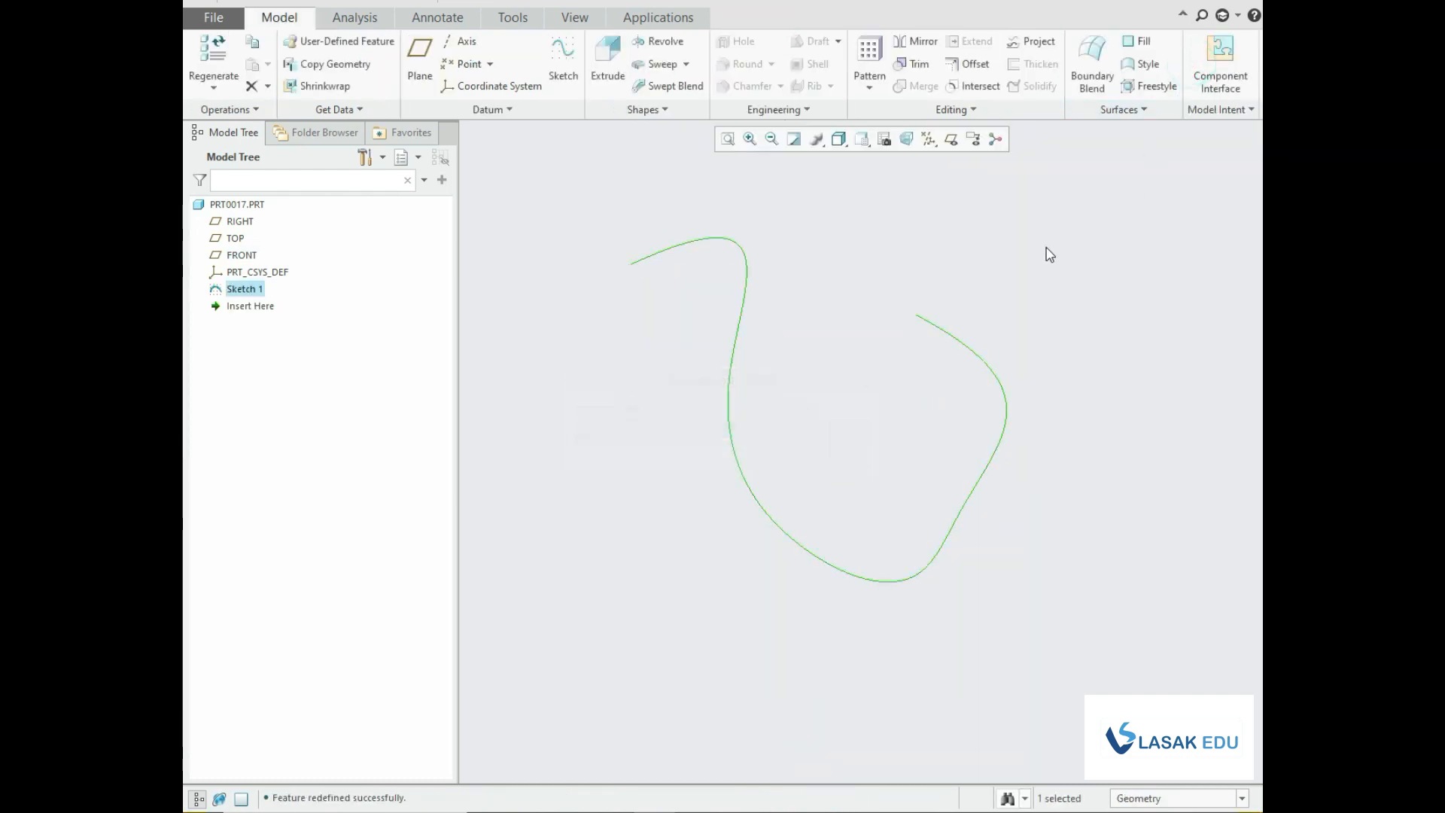
# Start a Sweep along the spline, open its section sketch and orient the view parallel to the section plane.
pyautogui.click(685, 63)
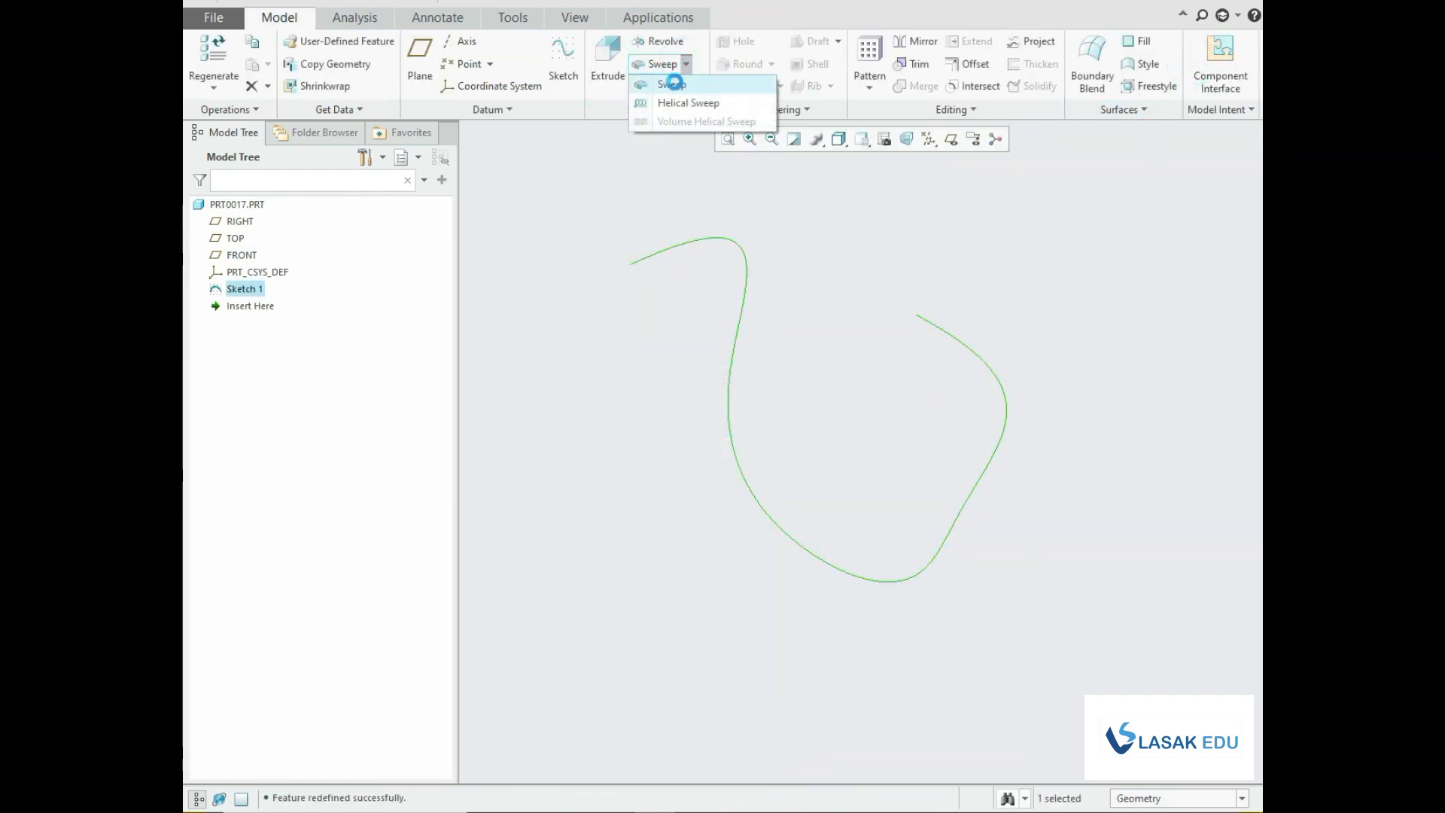
pyautogui.click(673, 83)
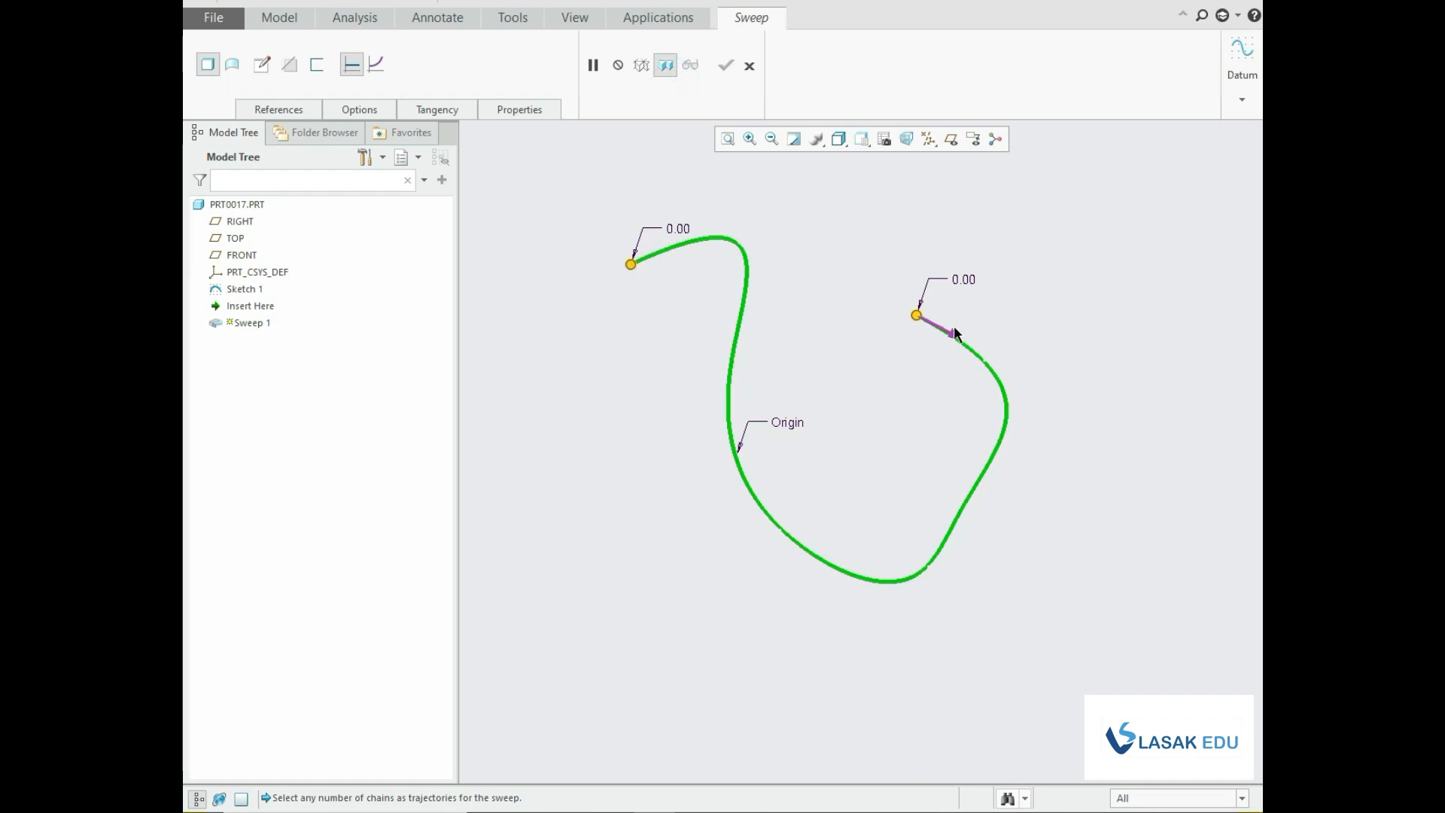
pyautogui.click(261, 65)
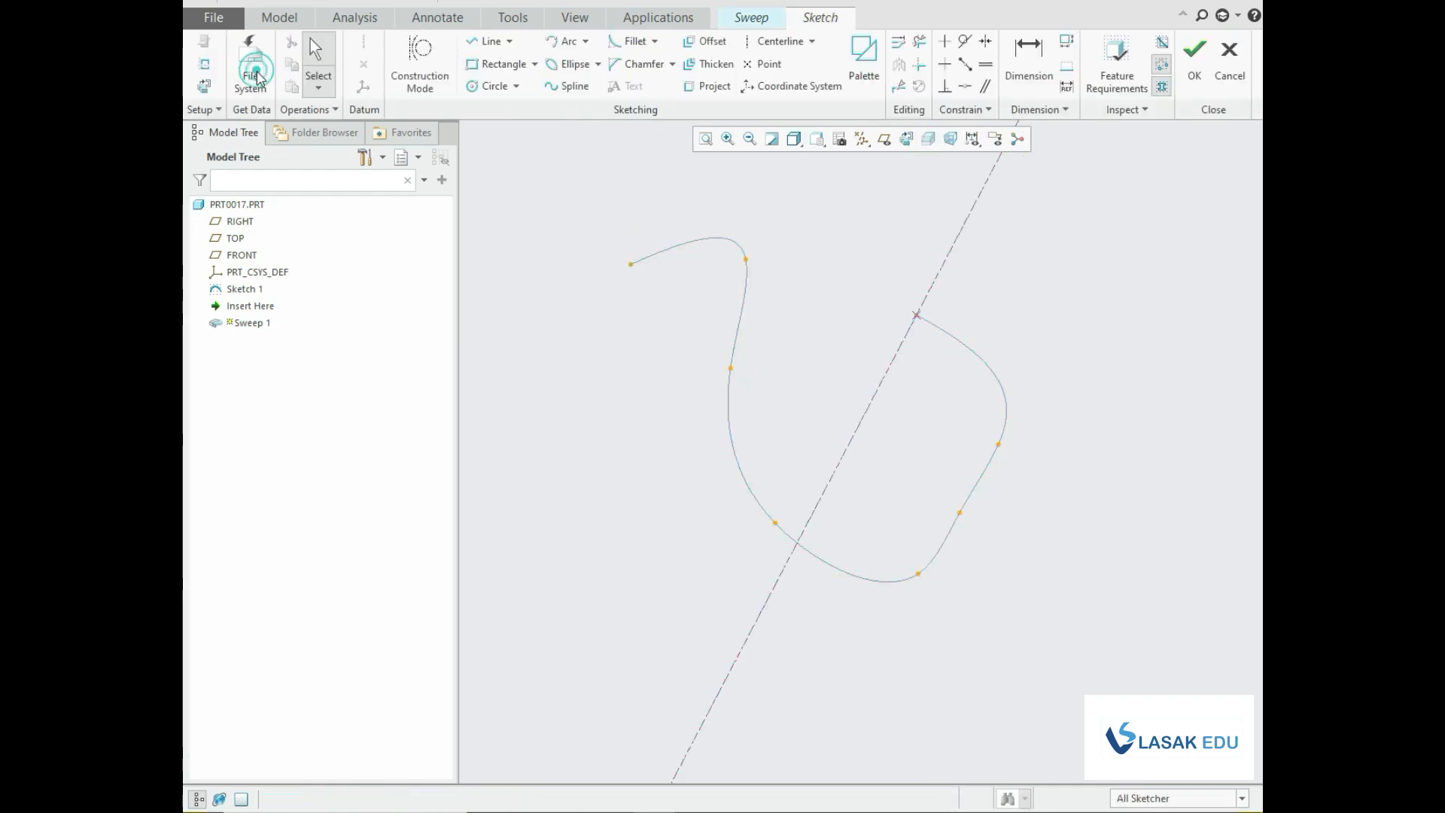
pyautogui.click(908, 142)
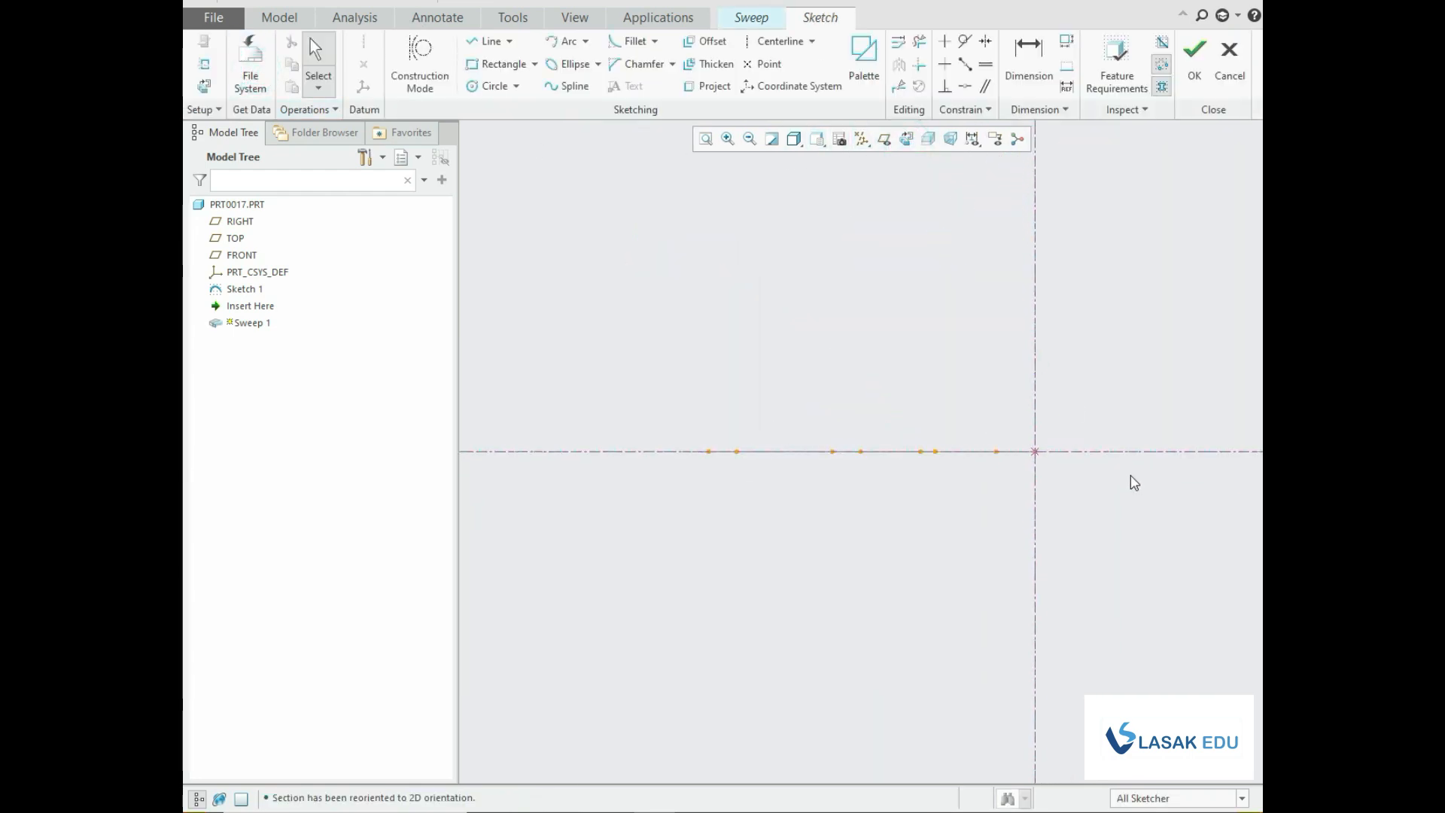
# Sketch a center rectangle as a square about 25 wide on the trajectory's start point, and finish the section sketch.
pyautogui.click(535, 65)
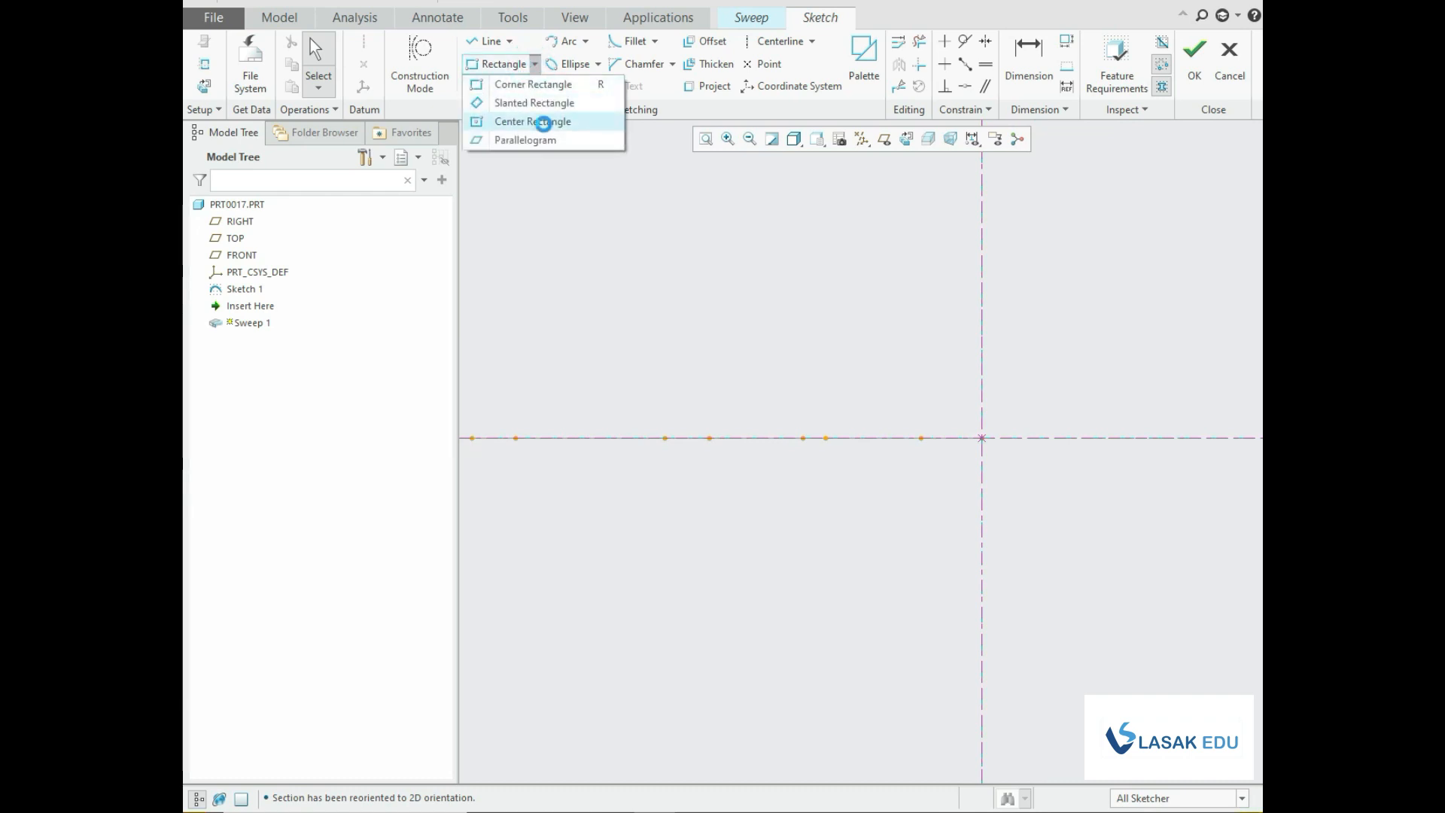
pyautogui.click(544, 123)
pyautogui.click(981, 437)
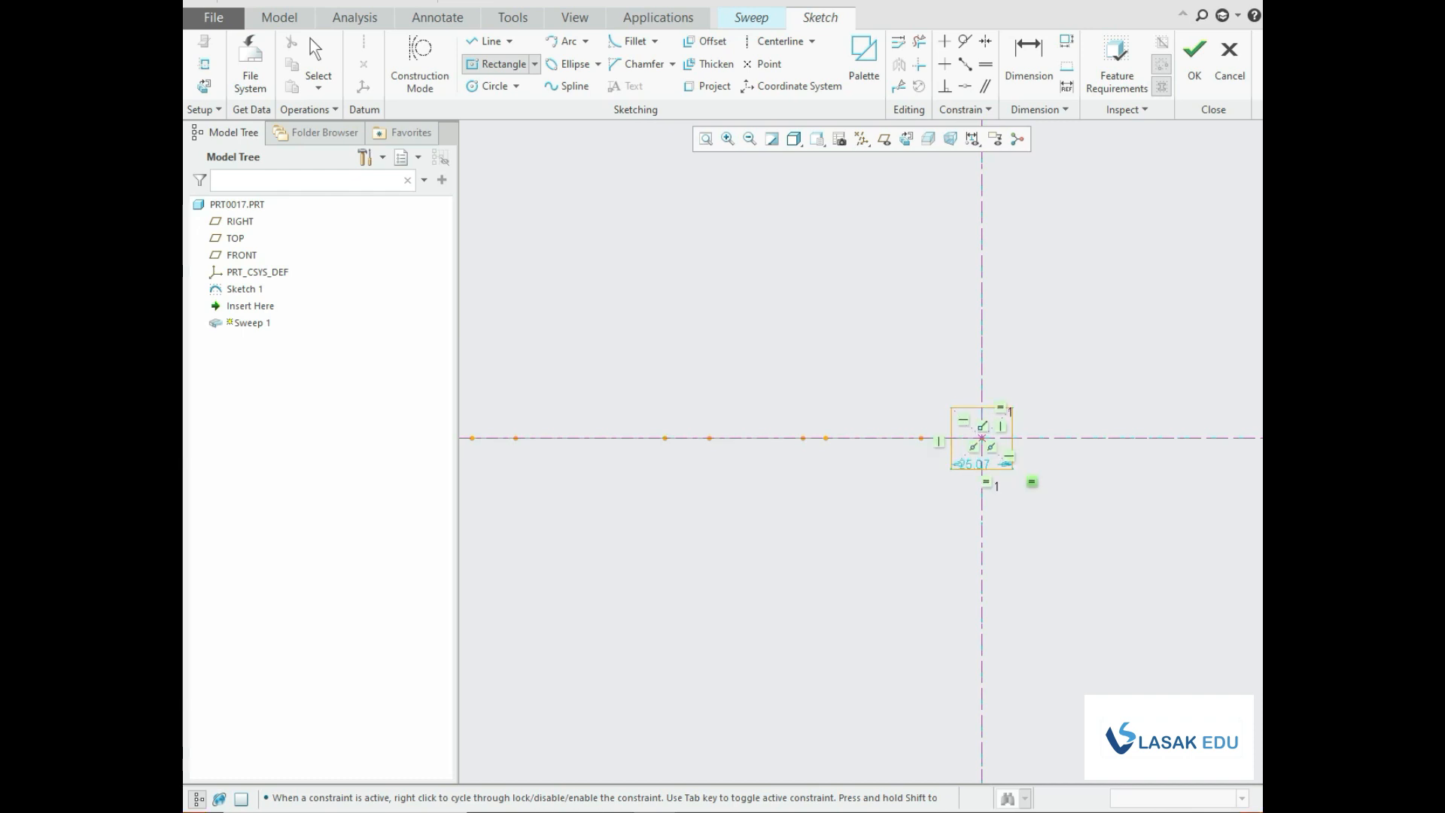
pyautogui.click(1014, 471)
pyautogui.middleClick(1025, 533)
pyautogui.click(1194, 75)
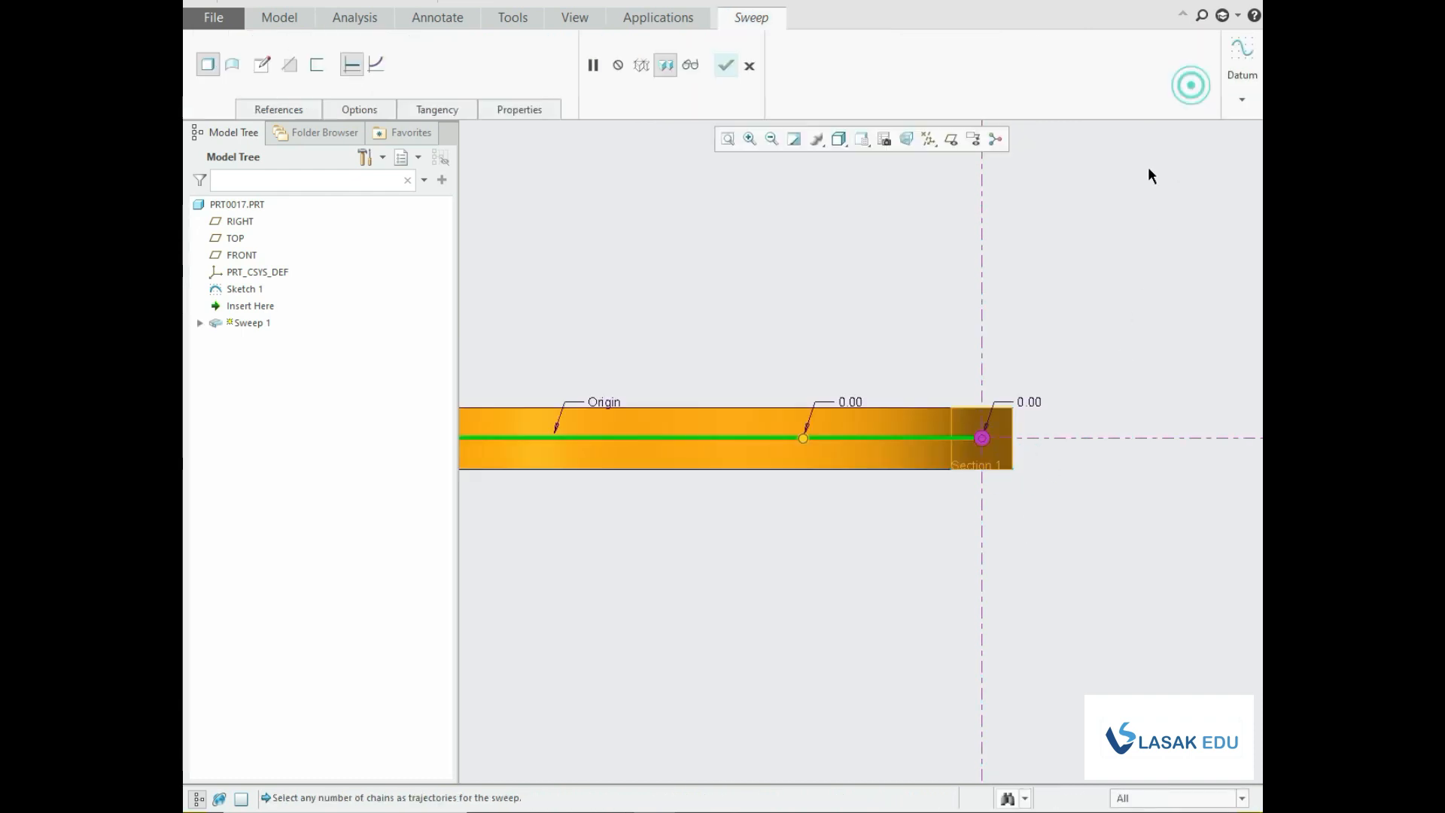
# Check the previewed square-section sweep along the spline and complete the Sweep feature.
pyautogui.scroll(4, 1076, 385)
pyautogui.moveTo(1051, 451)
pyautogui.mouseDown(button='middle')
pyautogui.moveTo(1058, 561)
pyautogui.moveTo(1028, 575)
pyautogui.mouseUp(button='middle')
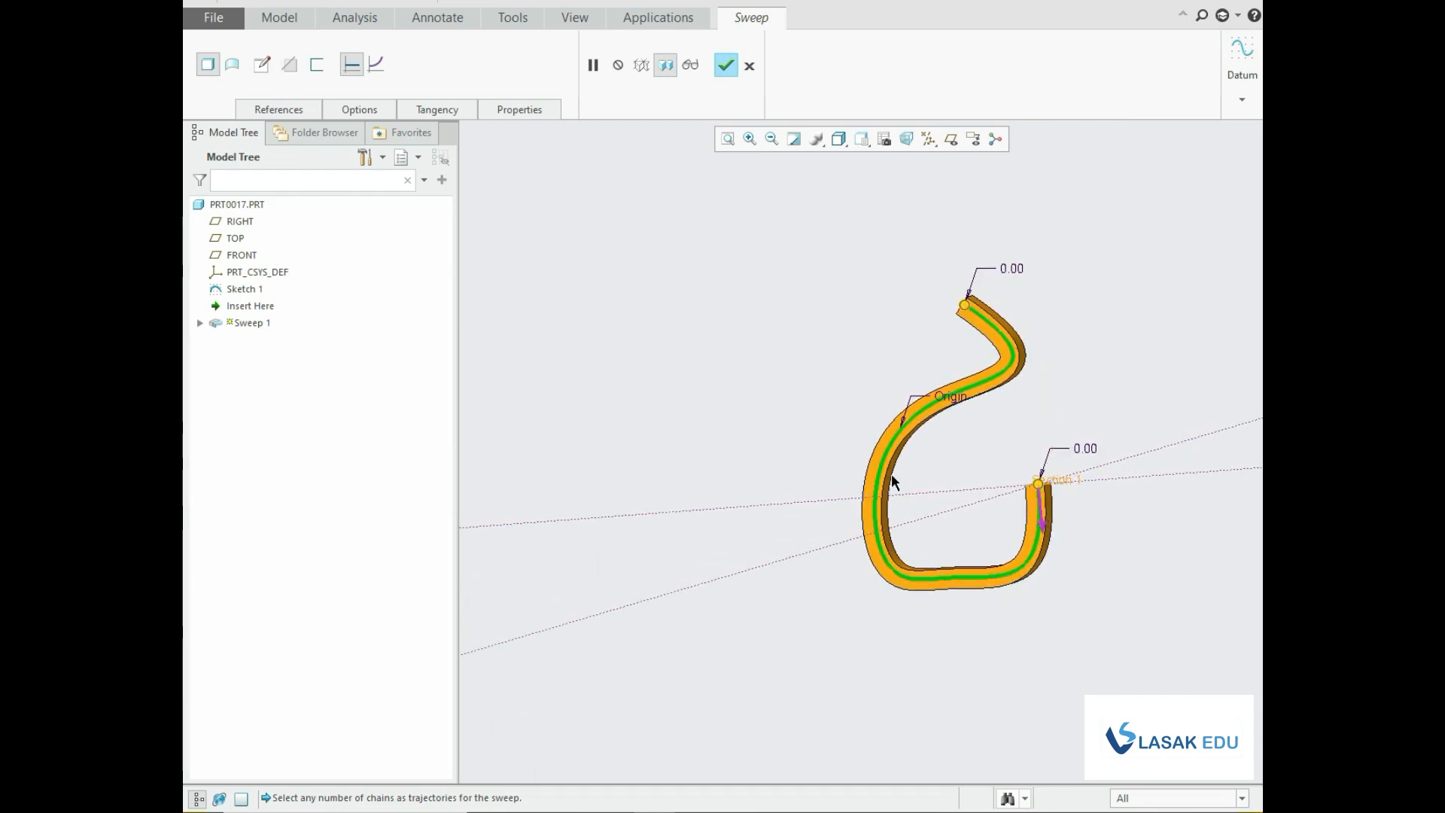
pyautogui.scroll(-2, 1006, 429)
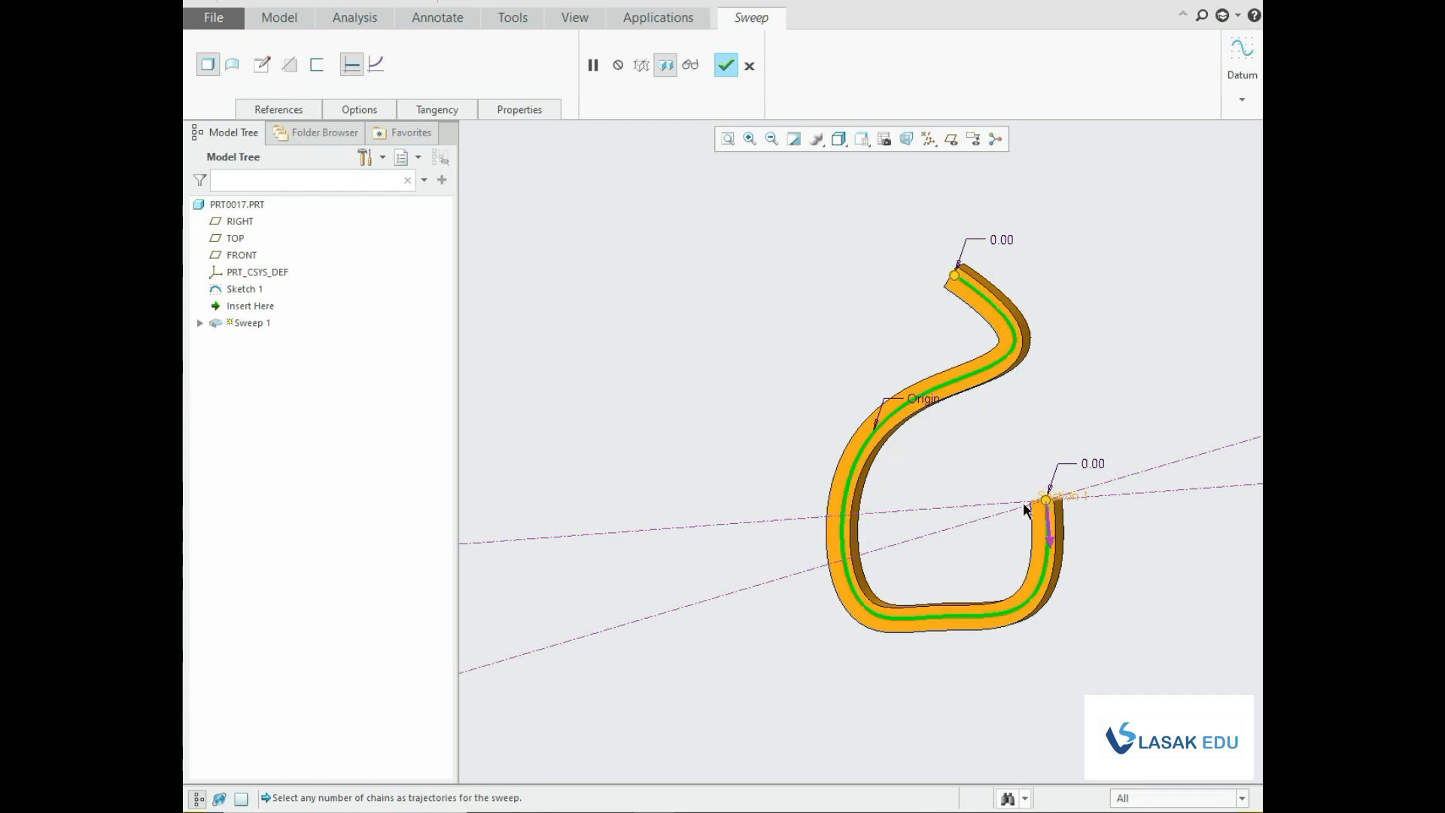
pyautogui.click(725, 68)
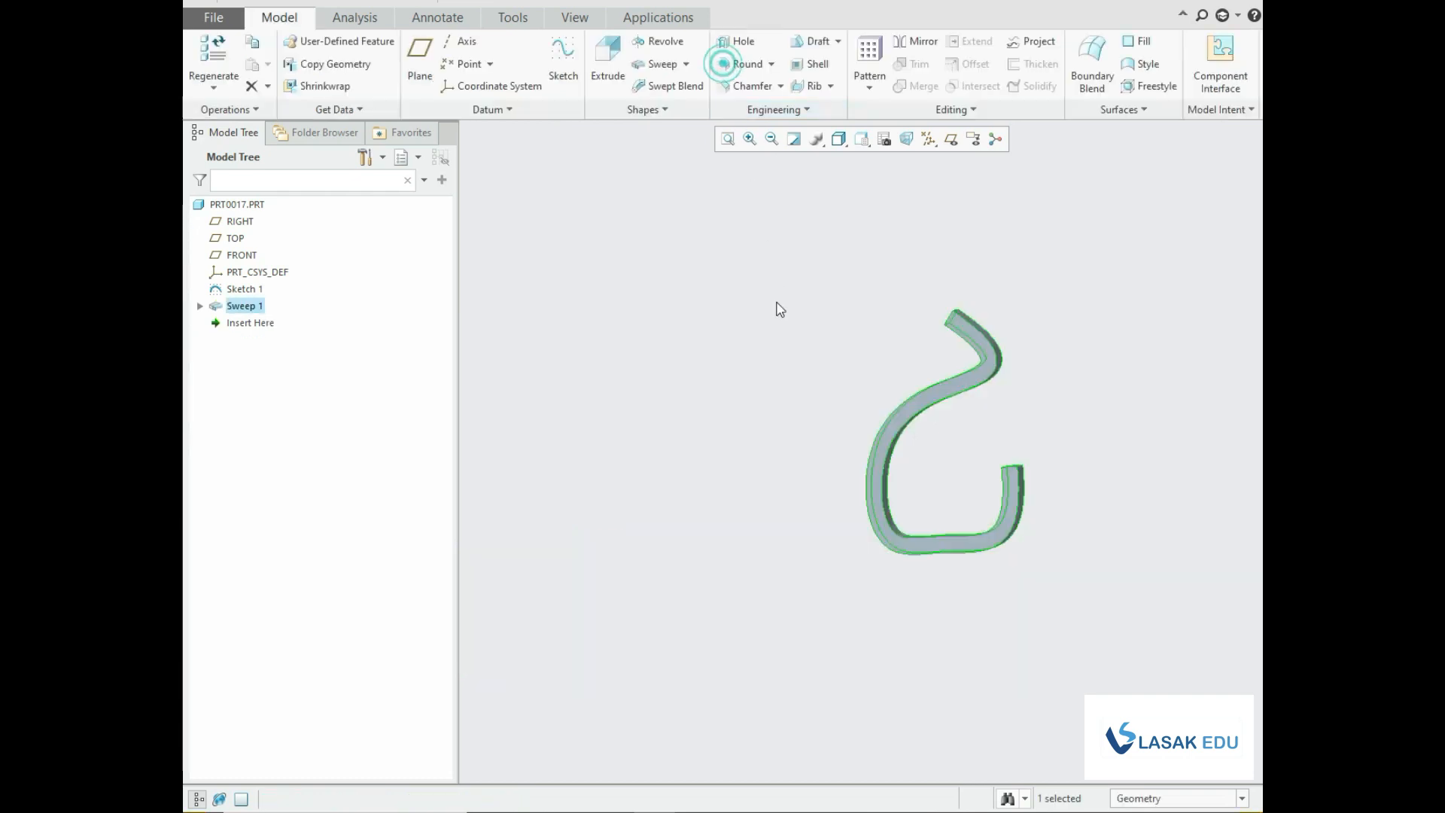
pyautogui.moveTo(870, 539); pyautogui.dragTo(945, 519, button='middle')
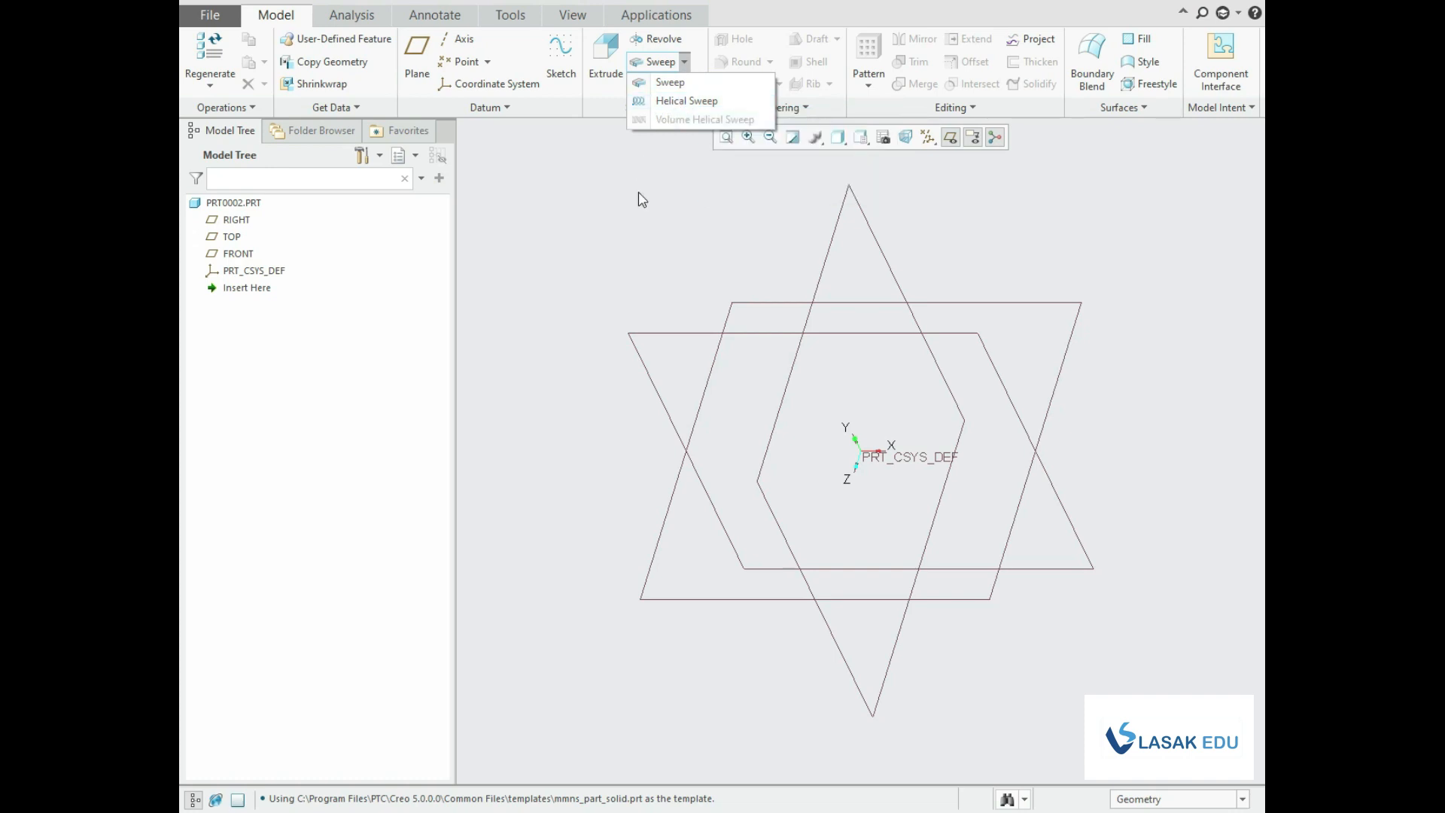
# Start a sketch on the FRONT plane of the new part and orient the view parallel to it.
pyautogui.click(663, 109)
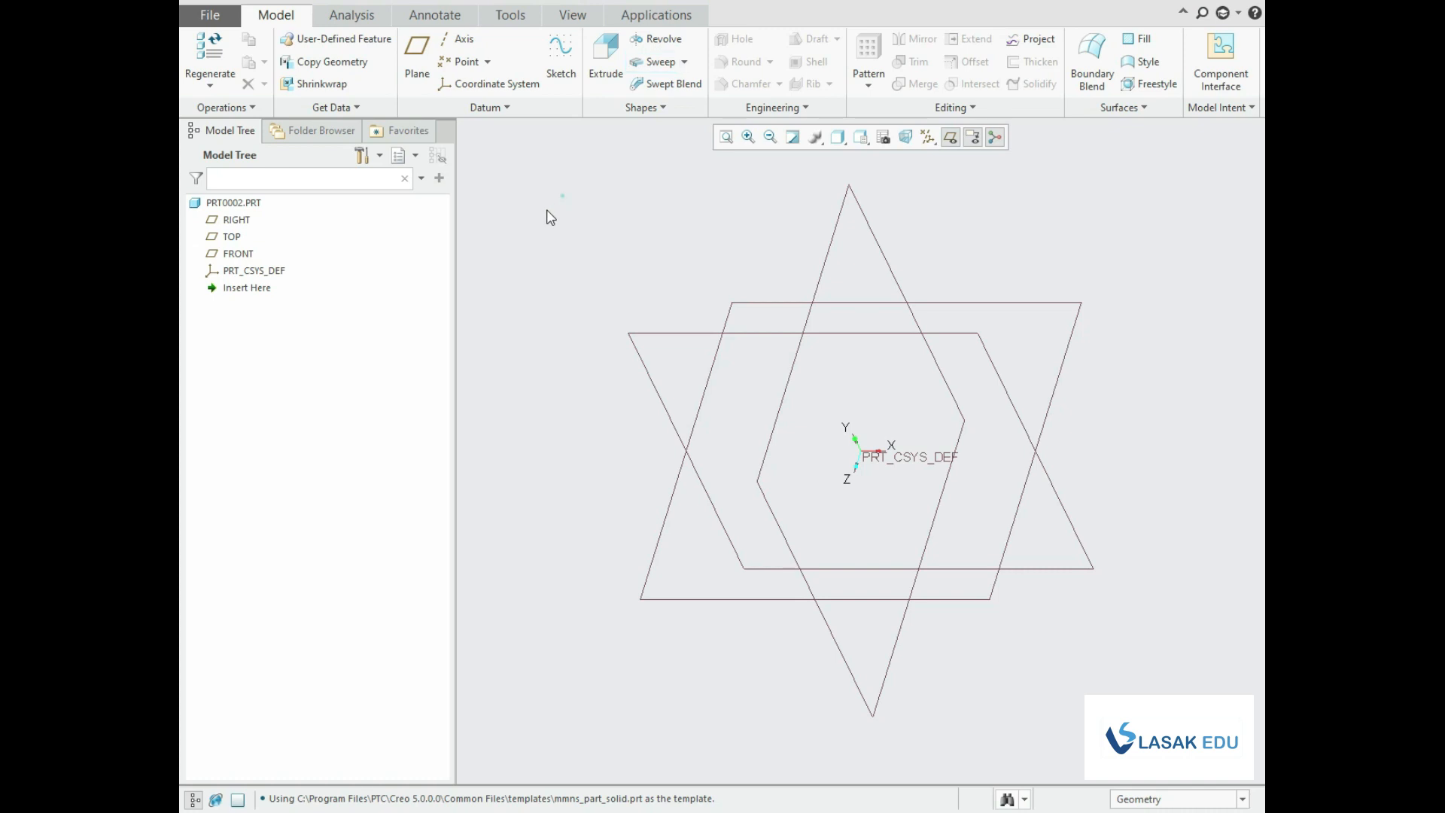
pyautogui.click(239, 253)
pyautogui.click(252, 180)
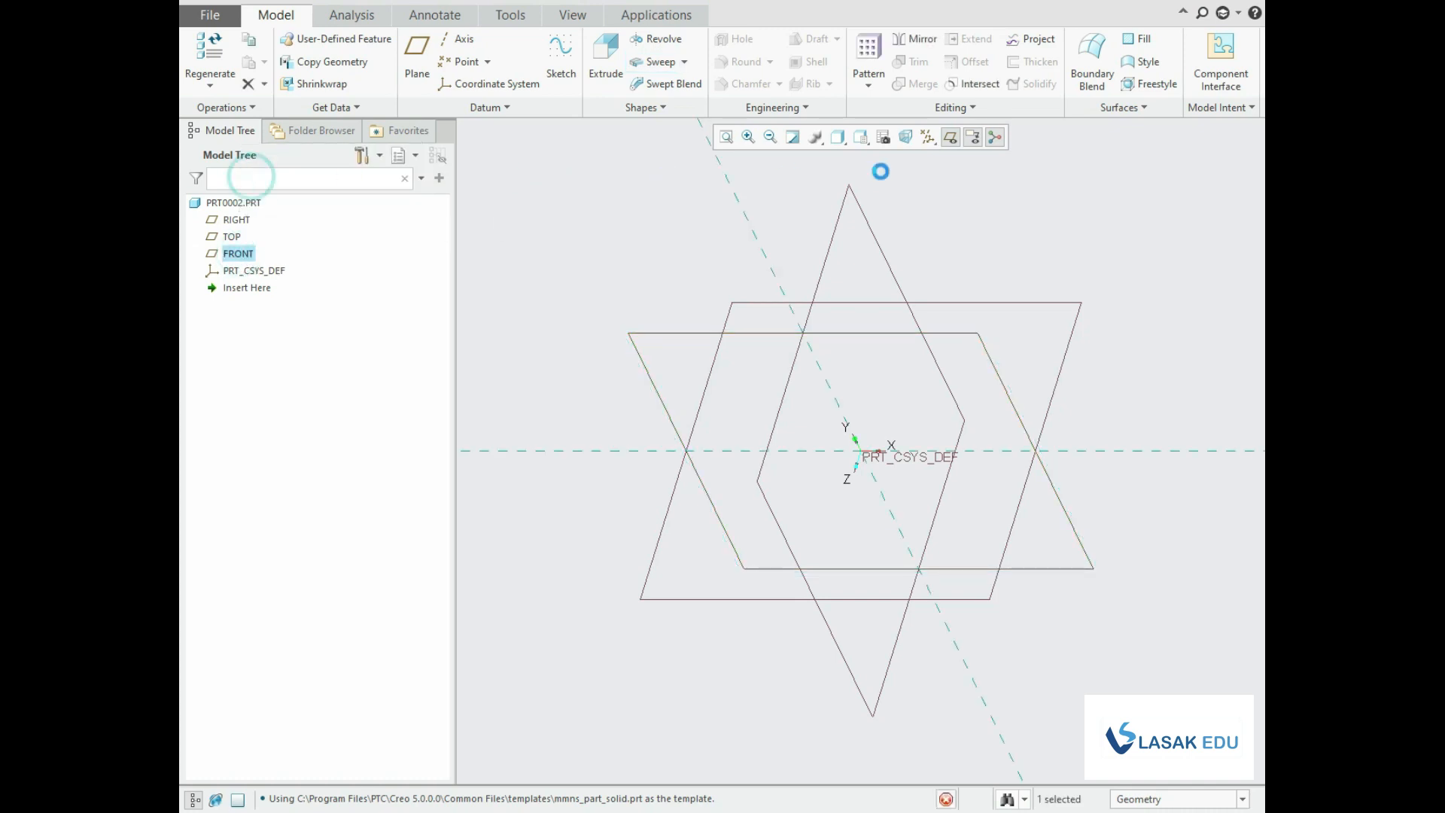
pyautogui.click(883, 137)
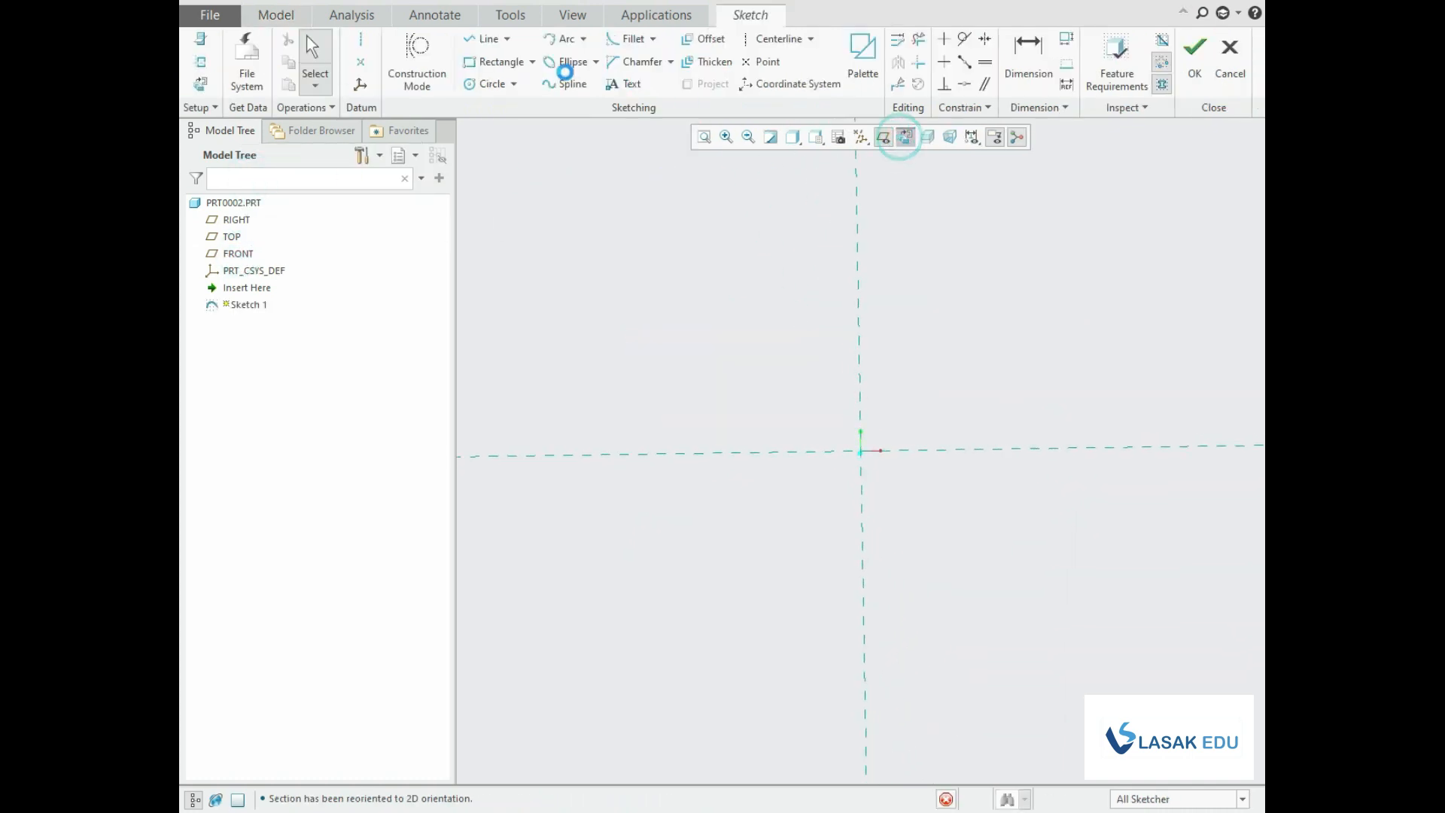
# Sketch a center-and-point circle on the origin and finish the sketch.
pyautogui.click(513, 84)
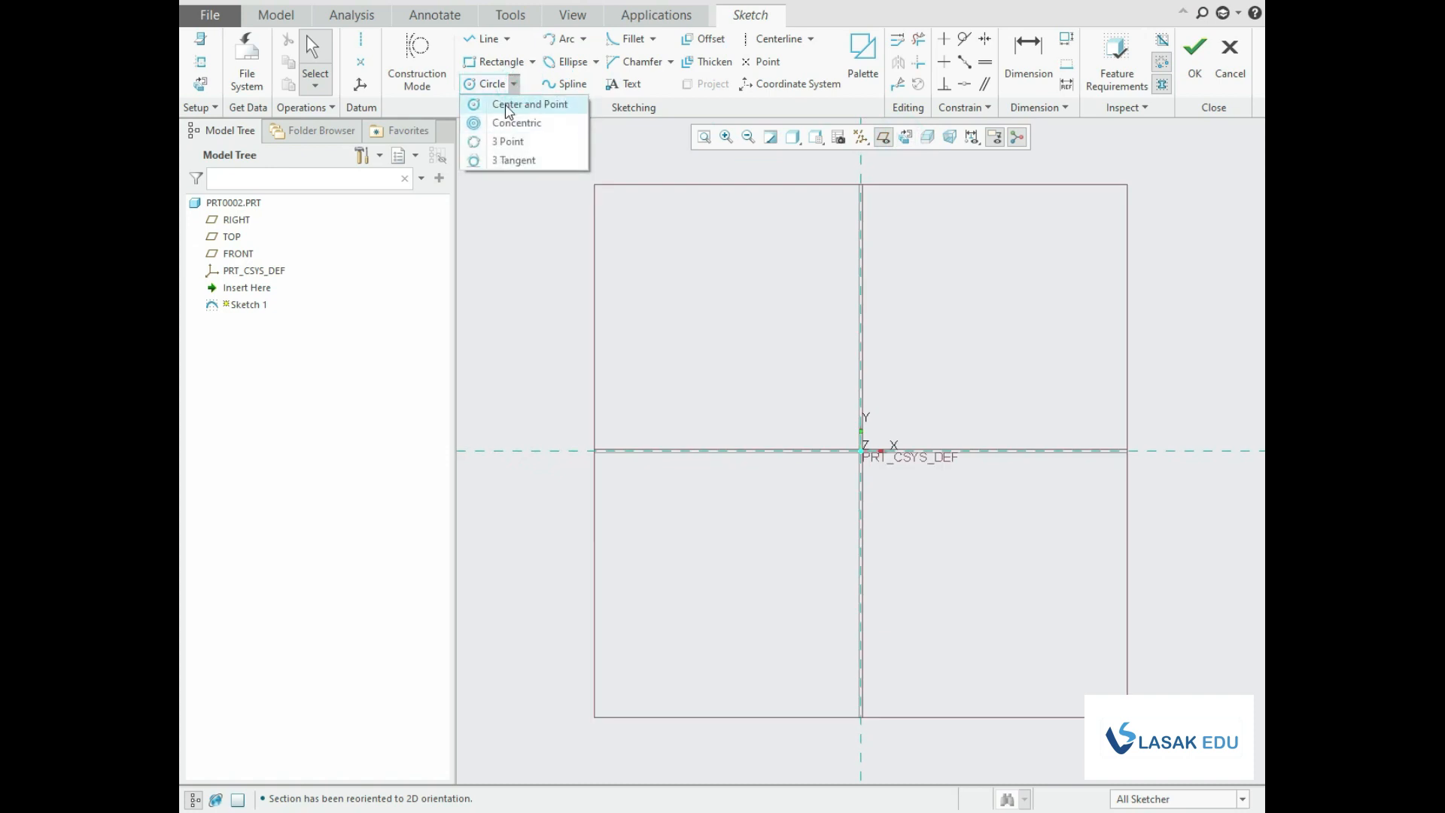
pyautogui.click(508, 107)
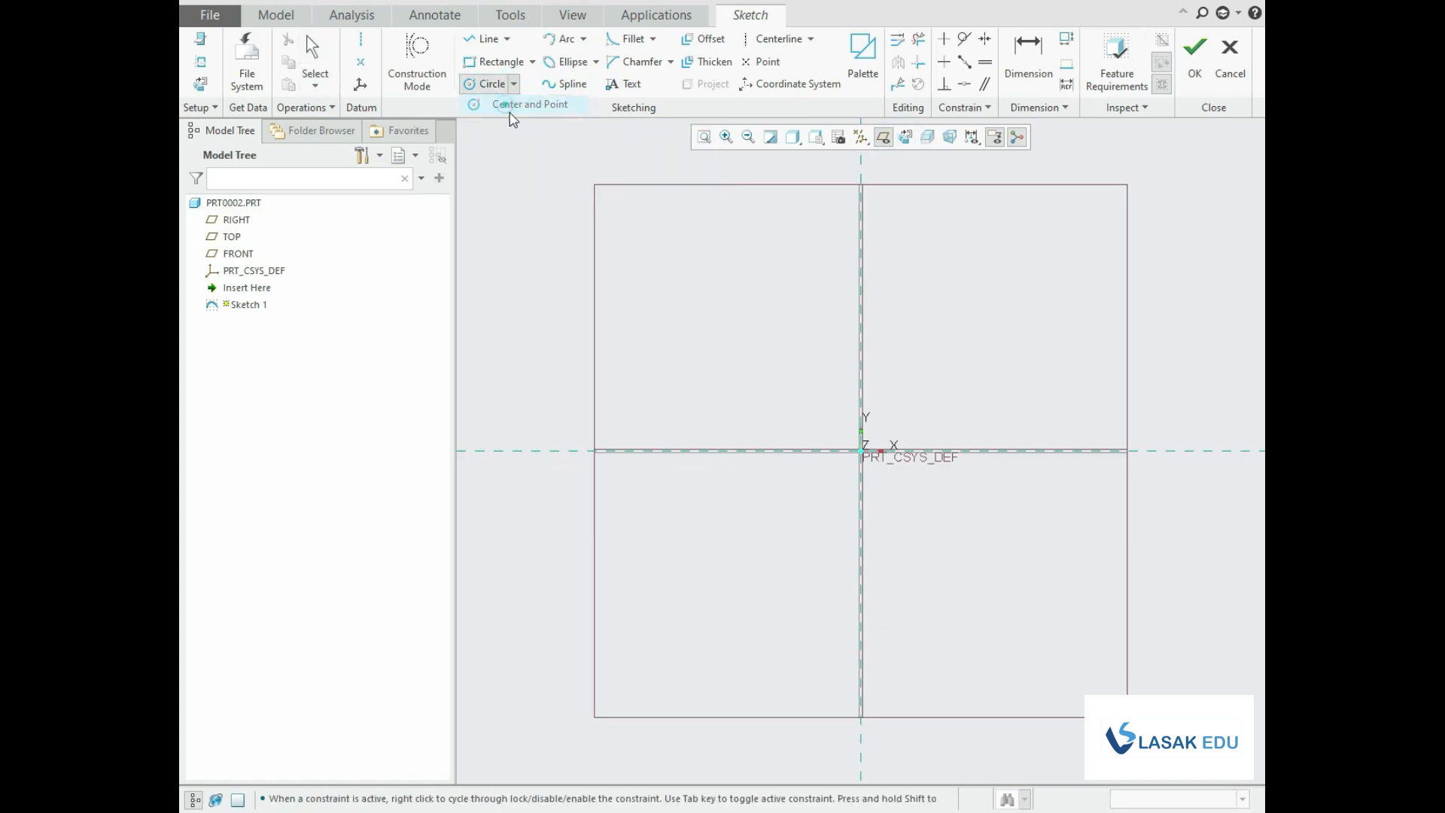
pyautogui.click(860, 454)
pyautogui.click(948, 542)
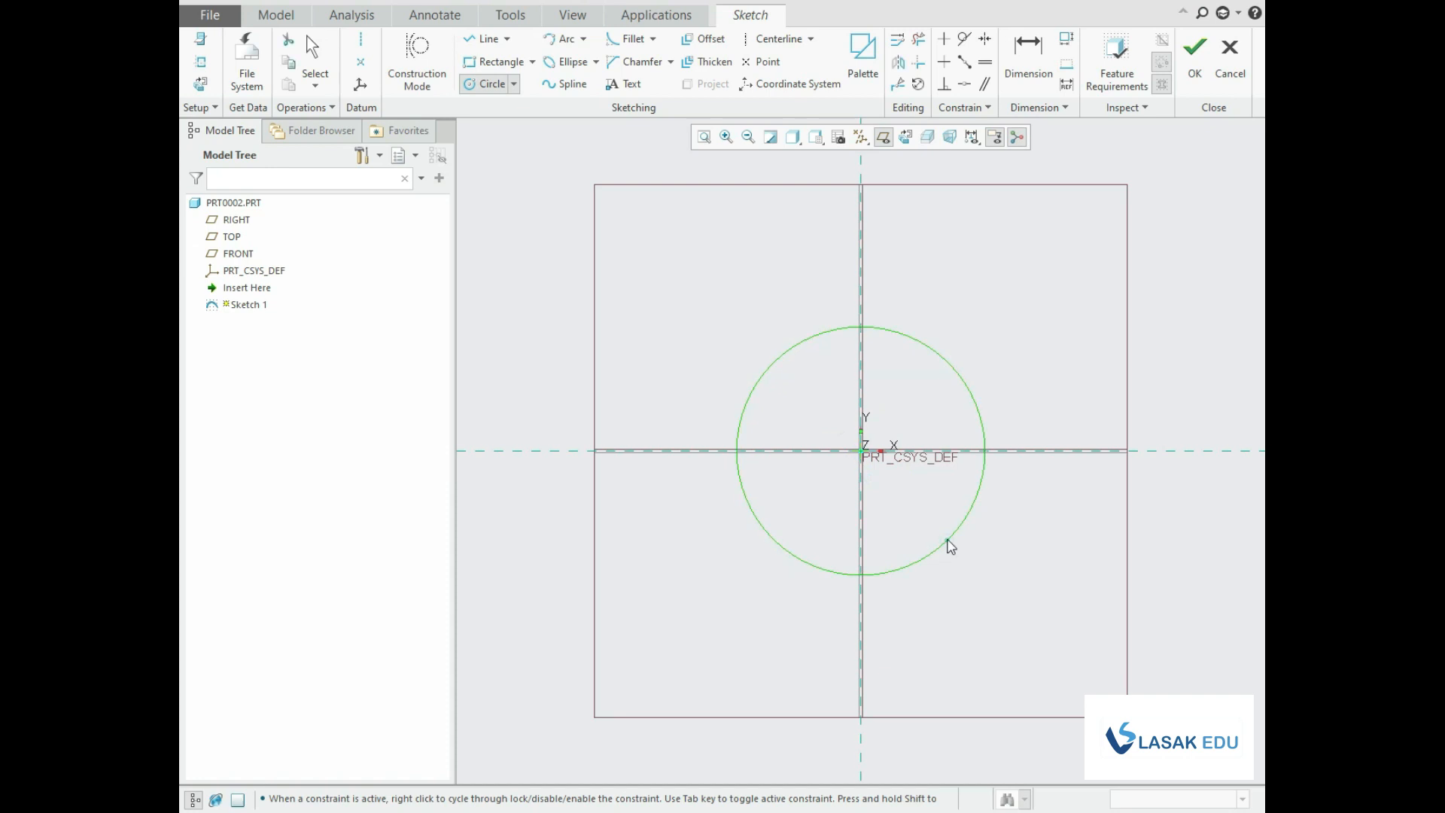
pyautogui.middleClick(946, 537)
pyautogui.click(1172, 82)
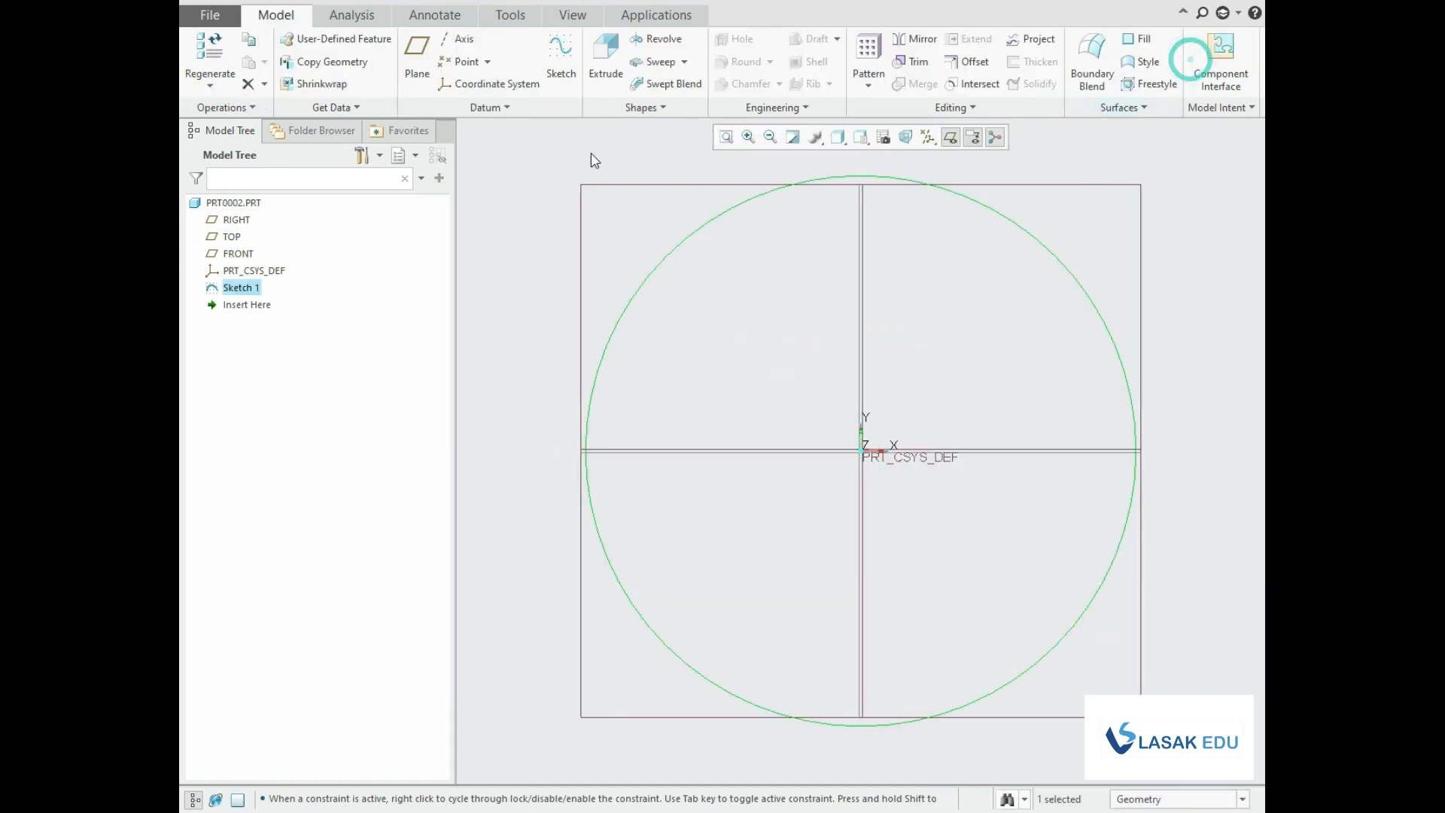
# Extrude the circle to a depth of 50 to form a solid disc.
pyautogui.click(605, 60)
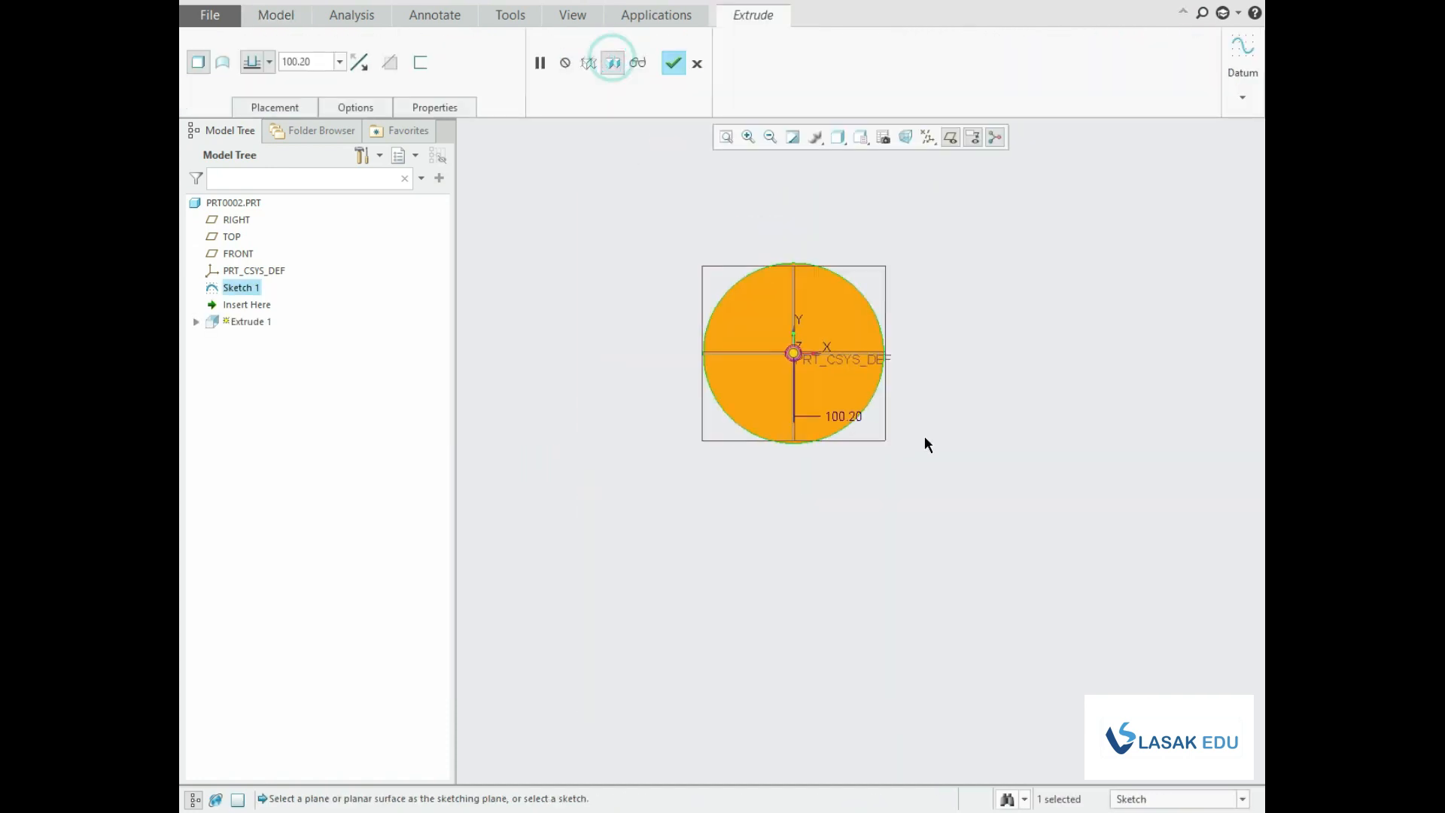
pyautogui.doubleClick(323, 63)
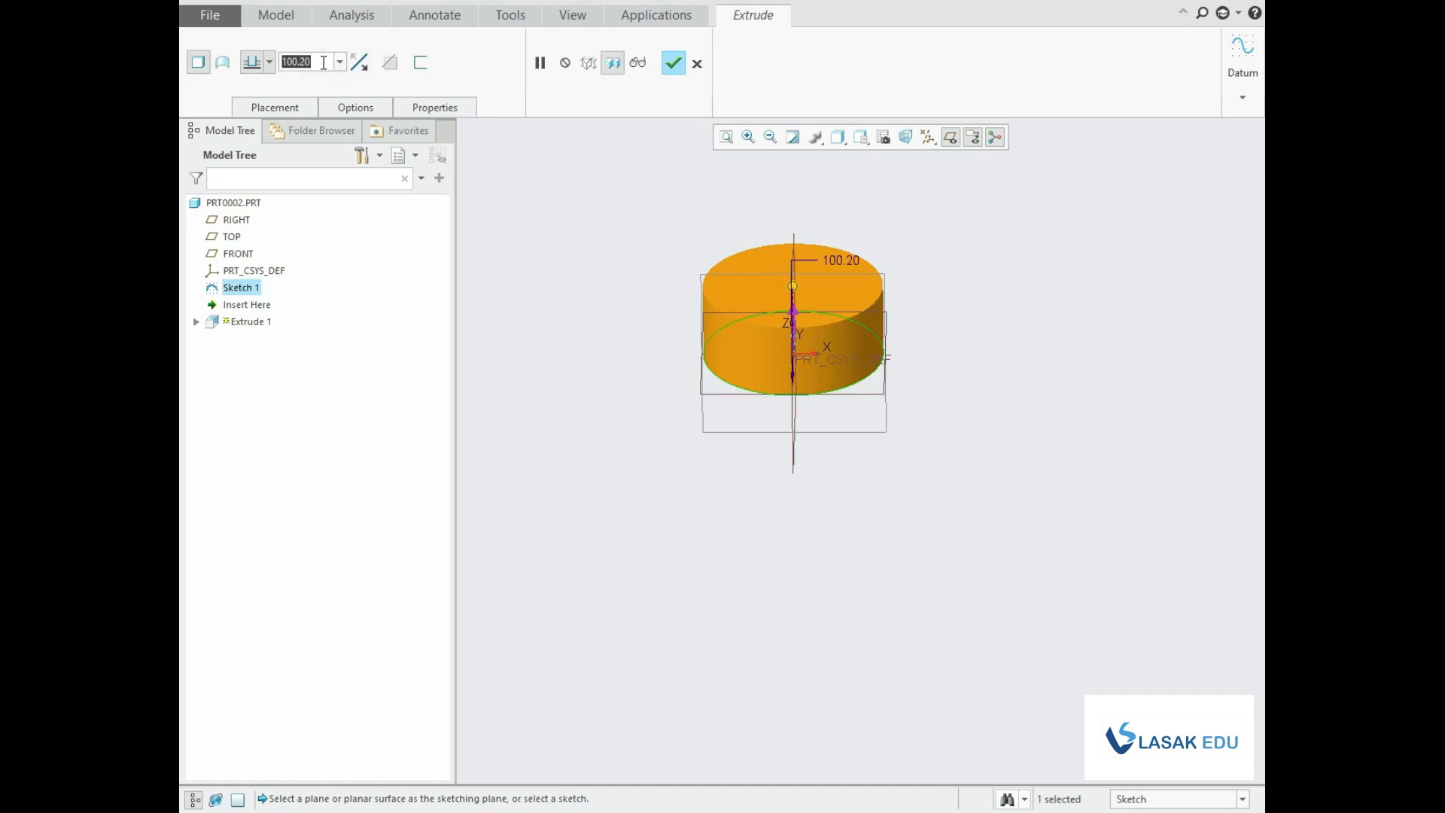
pyautogui.write('50')
pyautogui.press('Return')
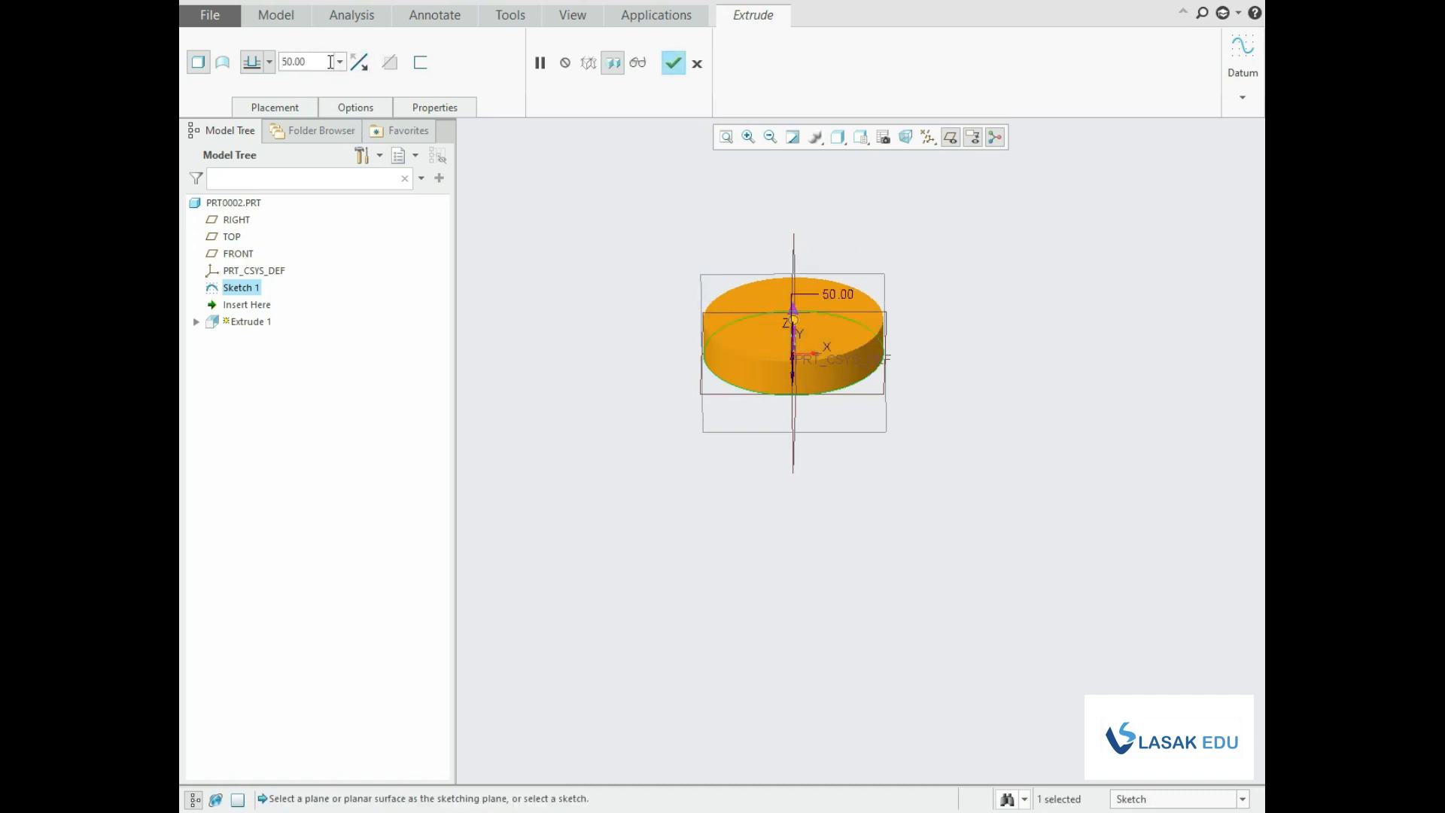
pyautogui.click(674, 62)
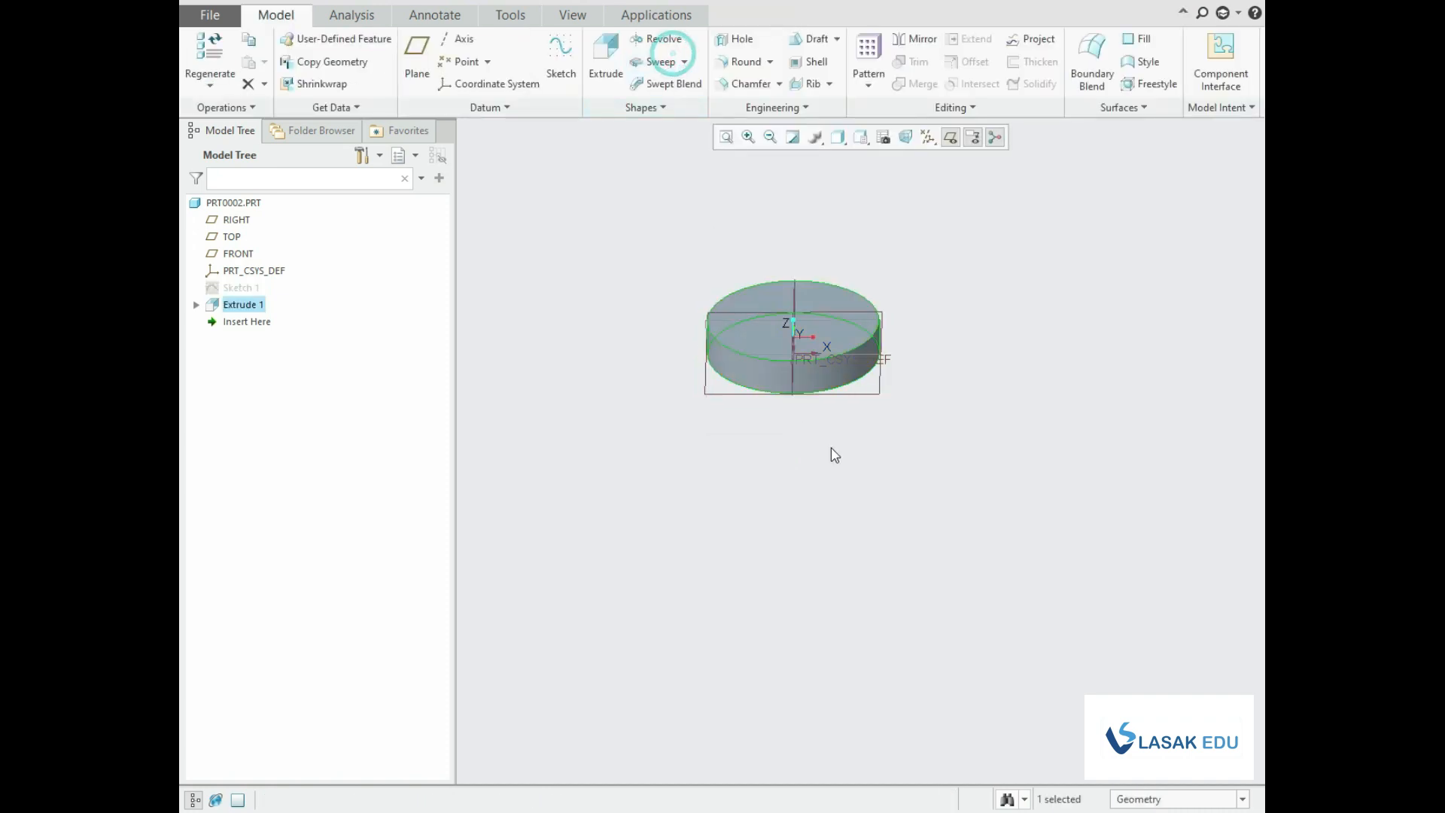
# Set the model display style to Shading With Edges and clear the selection.
pyautogui.moveTo(975, 452); pyautogui.dragTo(948, 449, button='middle')
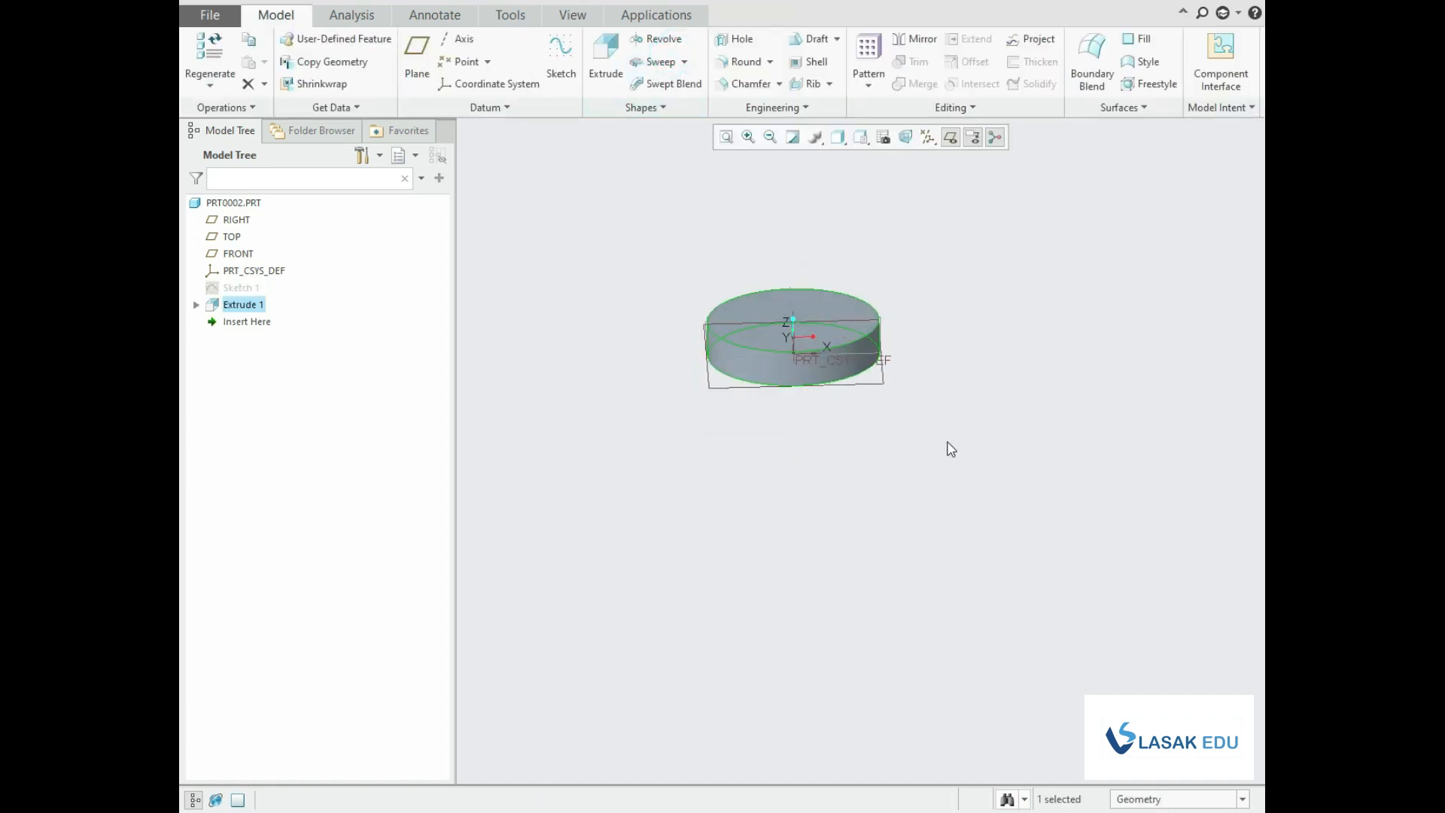
pyautogui.click(839, 138)
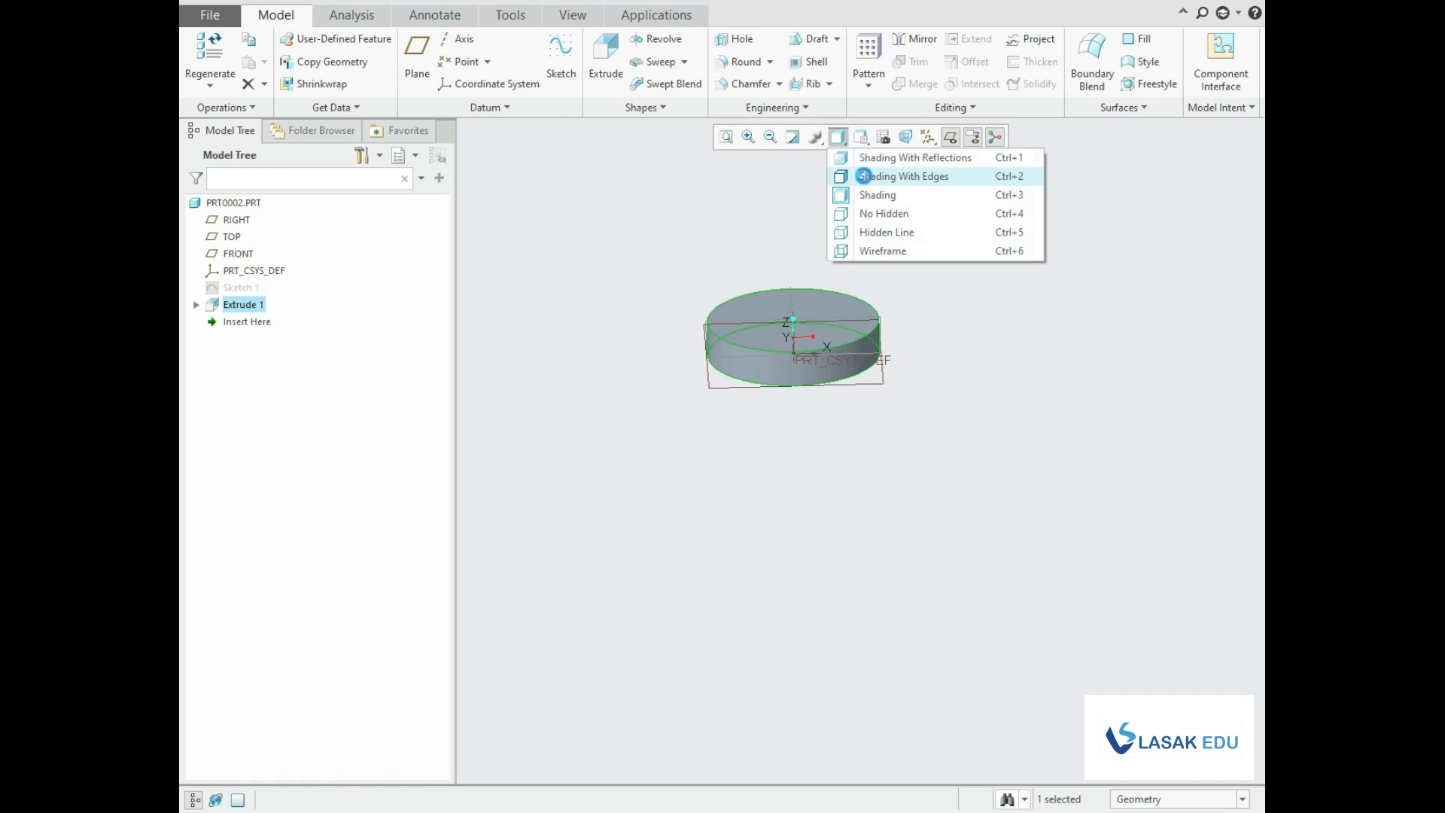
pyautogui.click(863, 175)
pyautogui.click(956, 362)
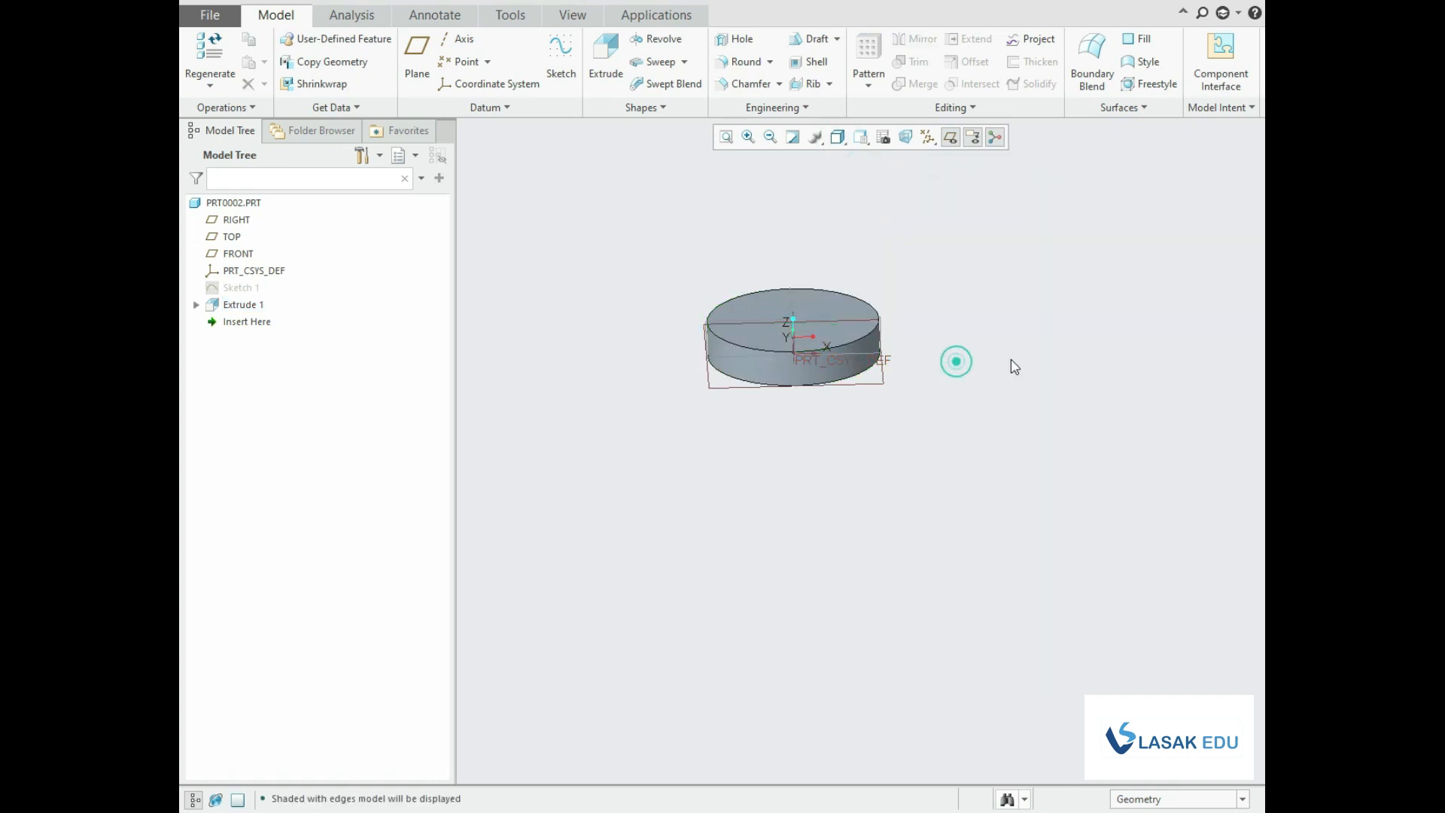
# Start a new sketch on the disc's flat underside face.
pyautogui.moveTo(1010, 367); pyautogui.dragTo(991, 213, button='middle')
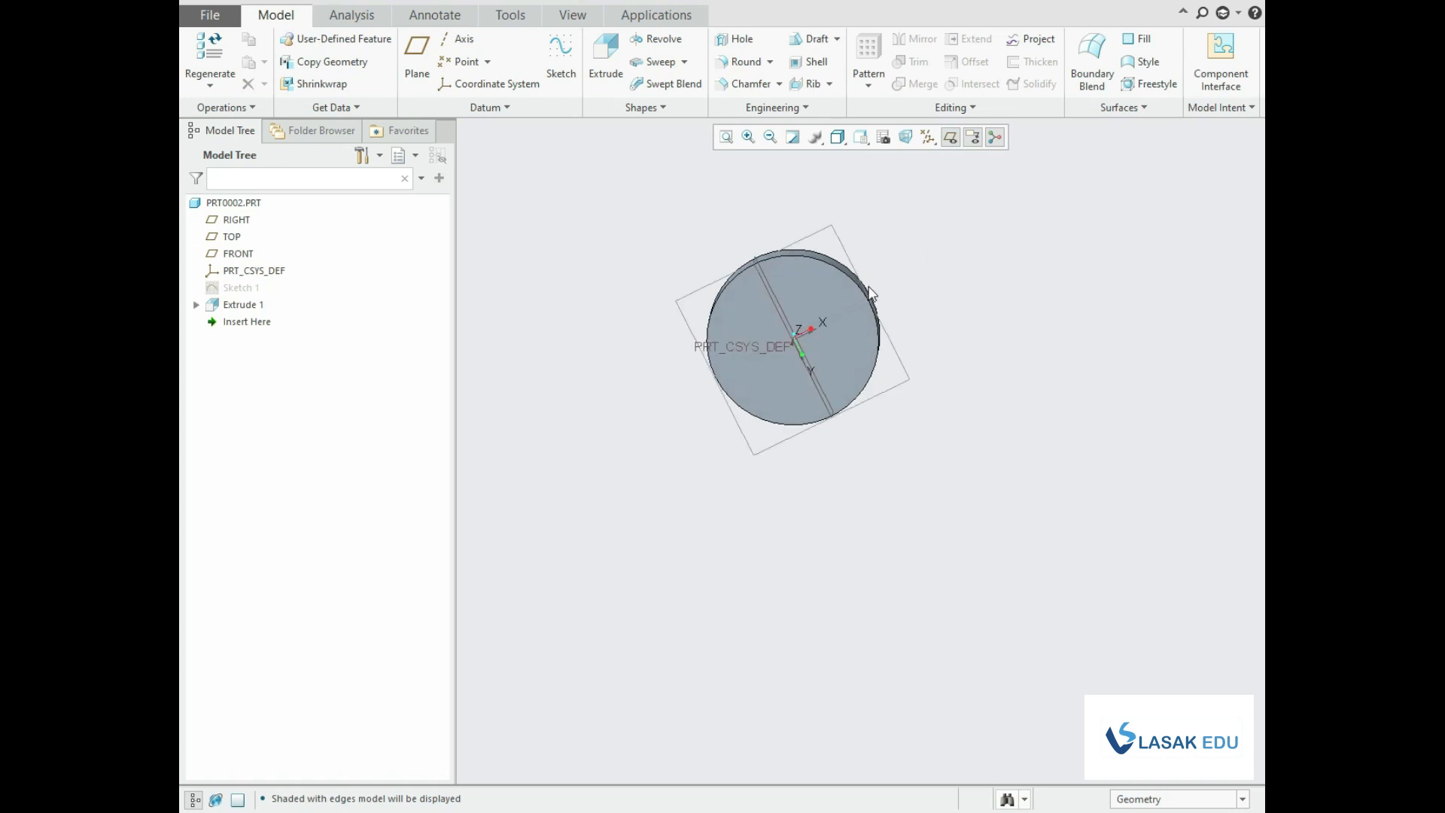
pyautogui.click(795, 295)
pyautogui.click(891, 211)
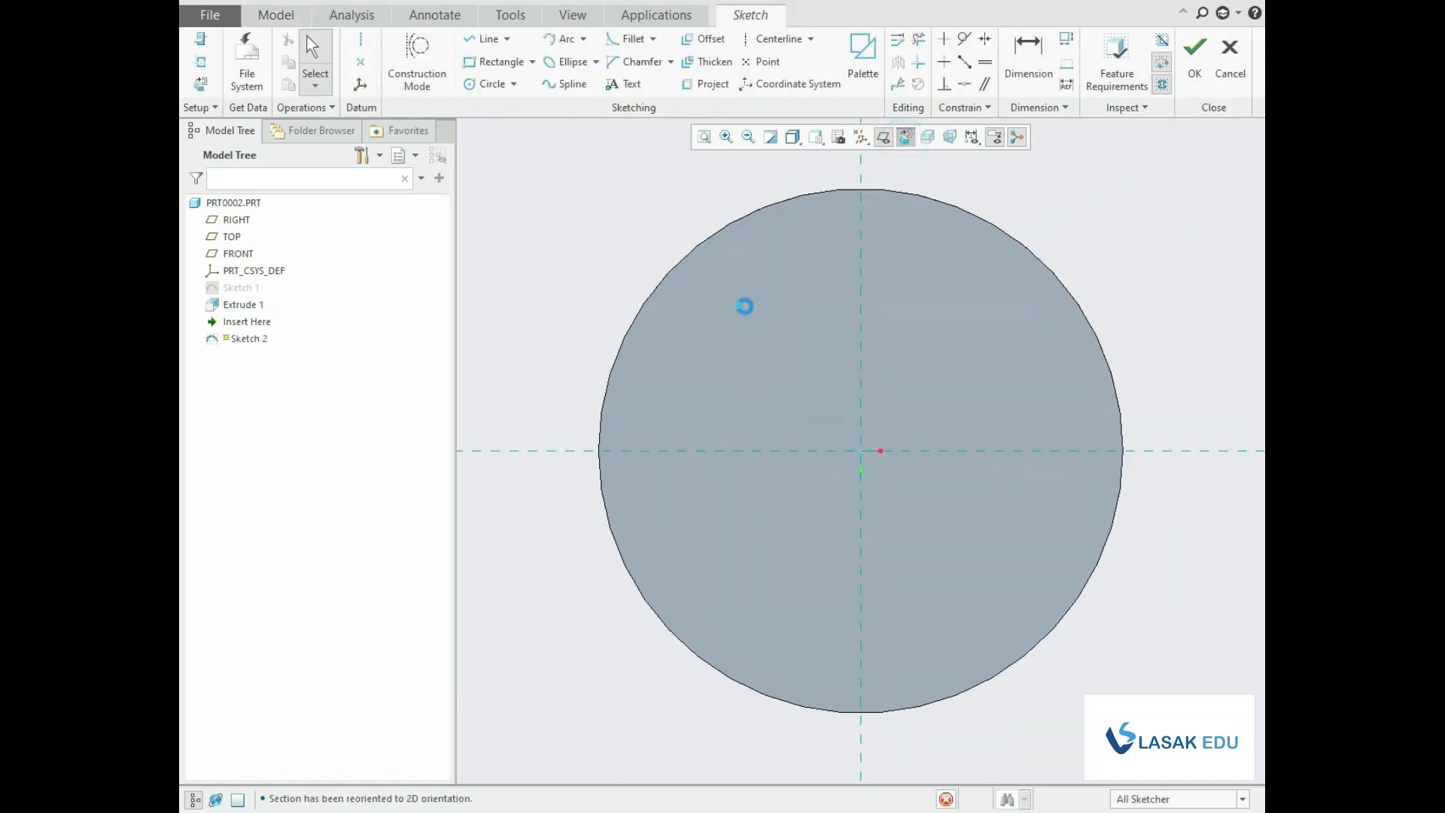
# Sketch a center-and-point circle about half the disc's diameter on the disc's center, and finish the sketch.
pyautogui.click(514, 84)
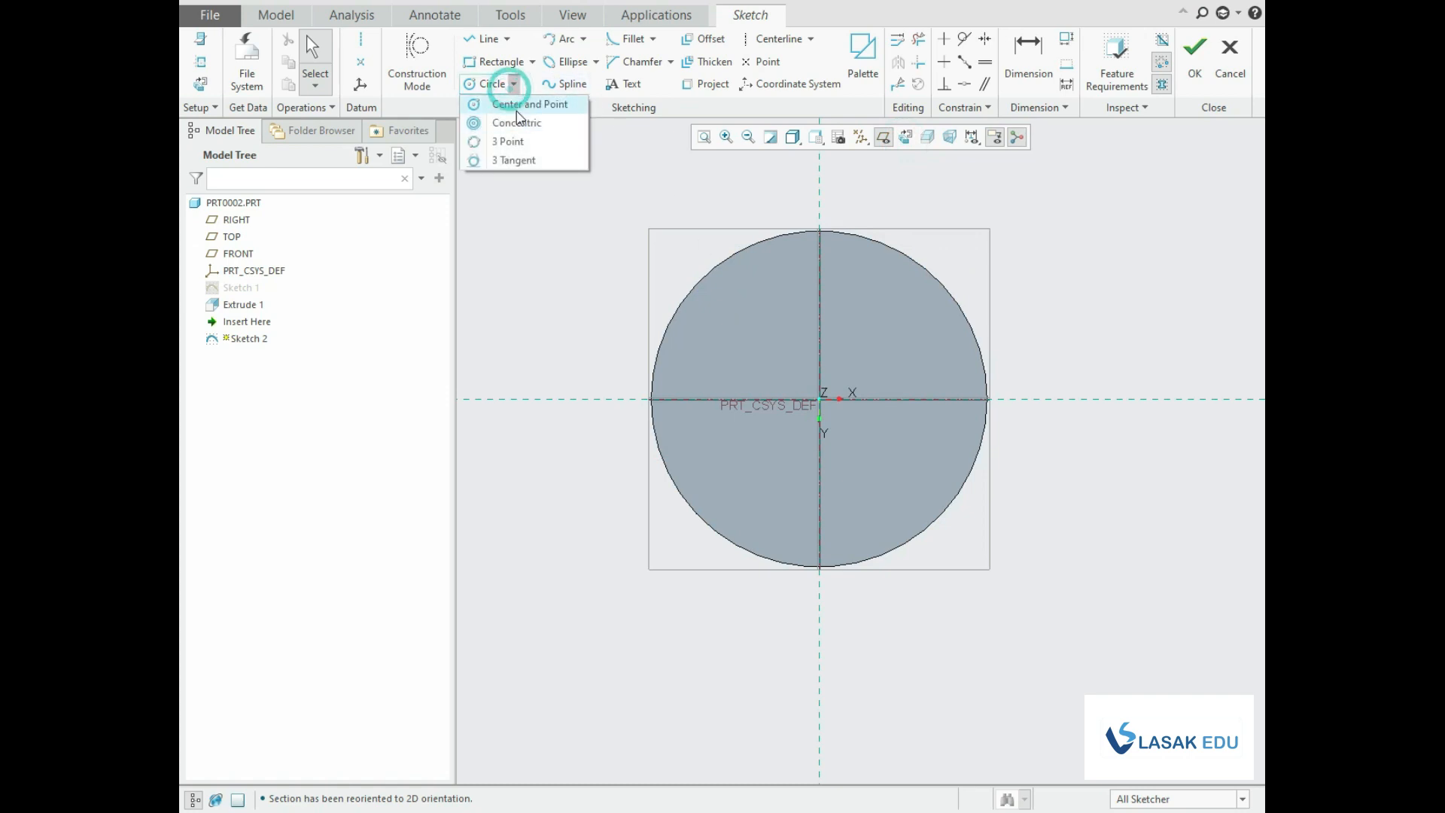
pyautogui.click(519, 107)
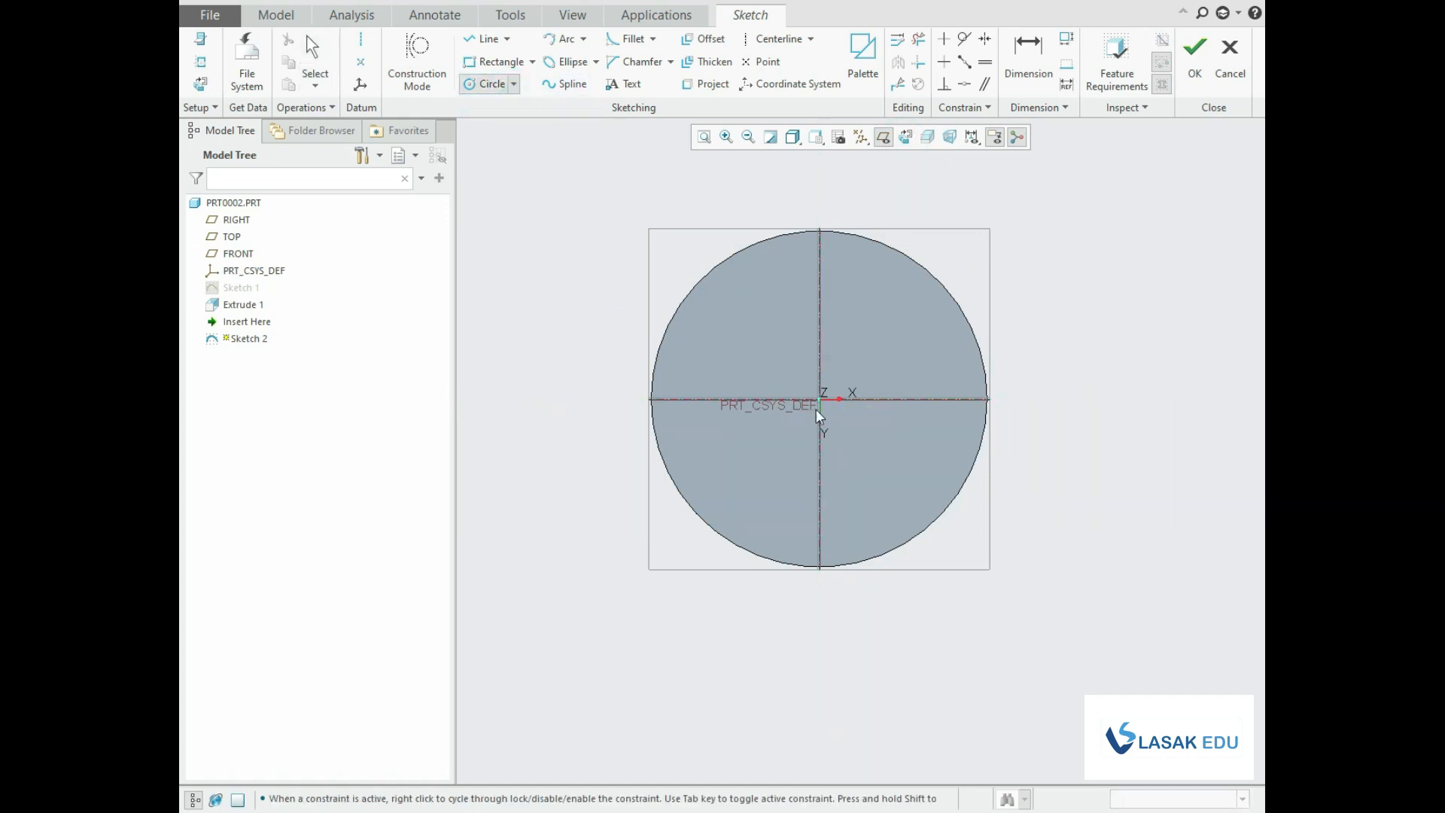
pyautogui.click(841, 482)
pyautogui.middleClick(841, 483)
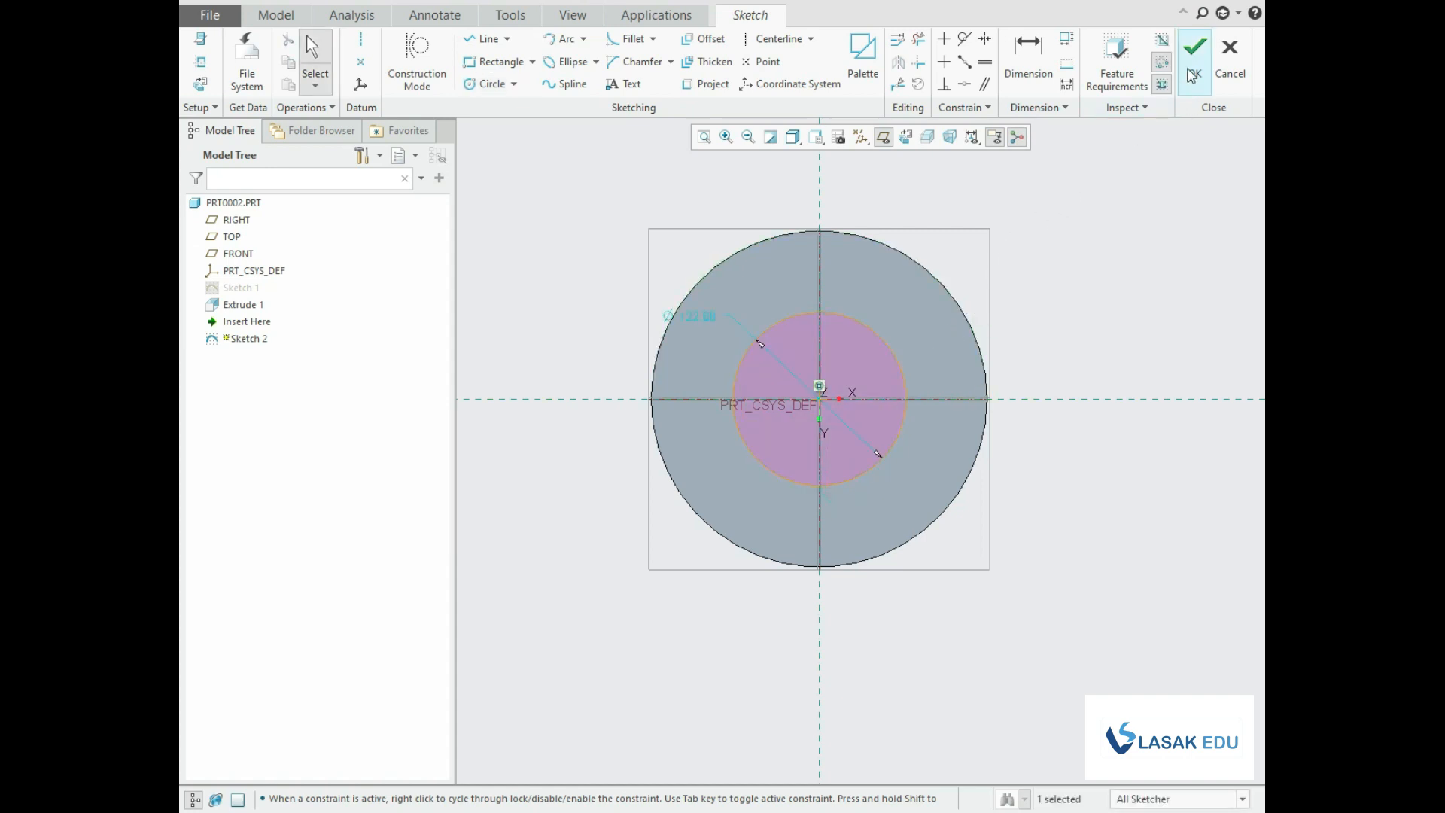
pyautogui.click(1192, 53)
# Extrude the smaller circle away from the disc as a shank with a depth of 220.
pyautogui.click(599, 56)
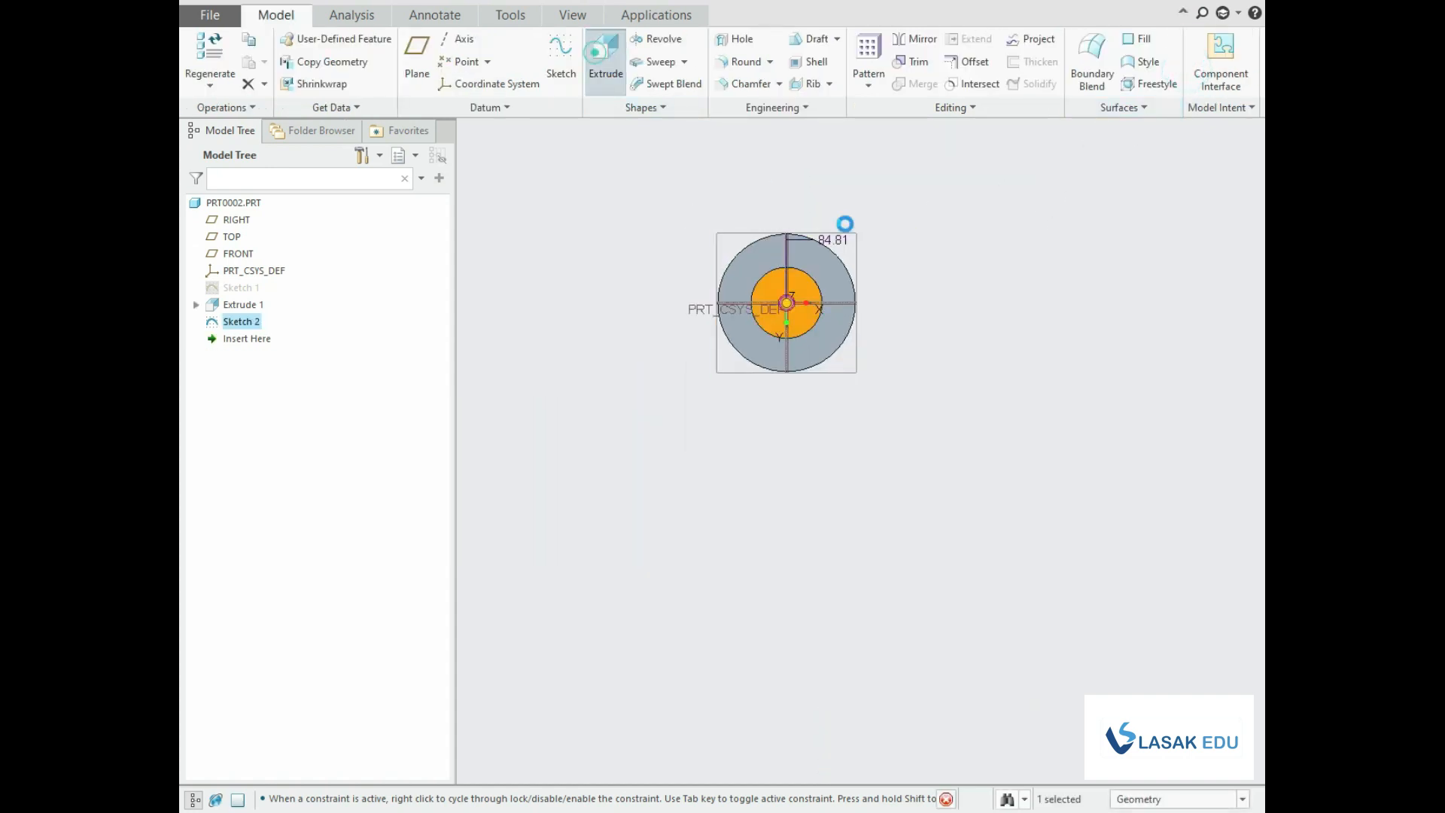
pyautogui.moveTo(903, 308); pyautogui.dragTo(813, 399, button='middle')
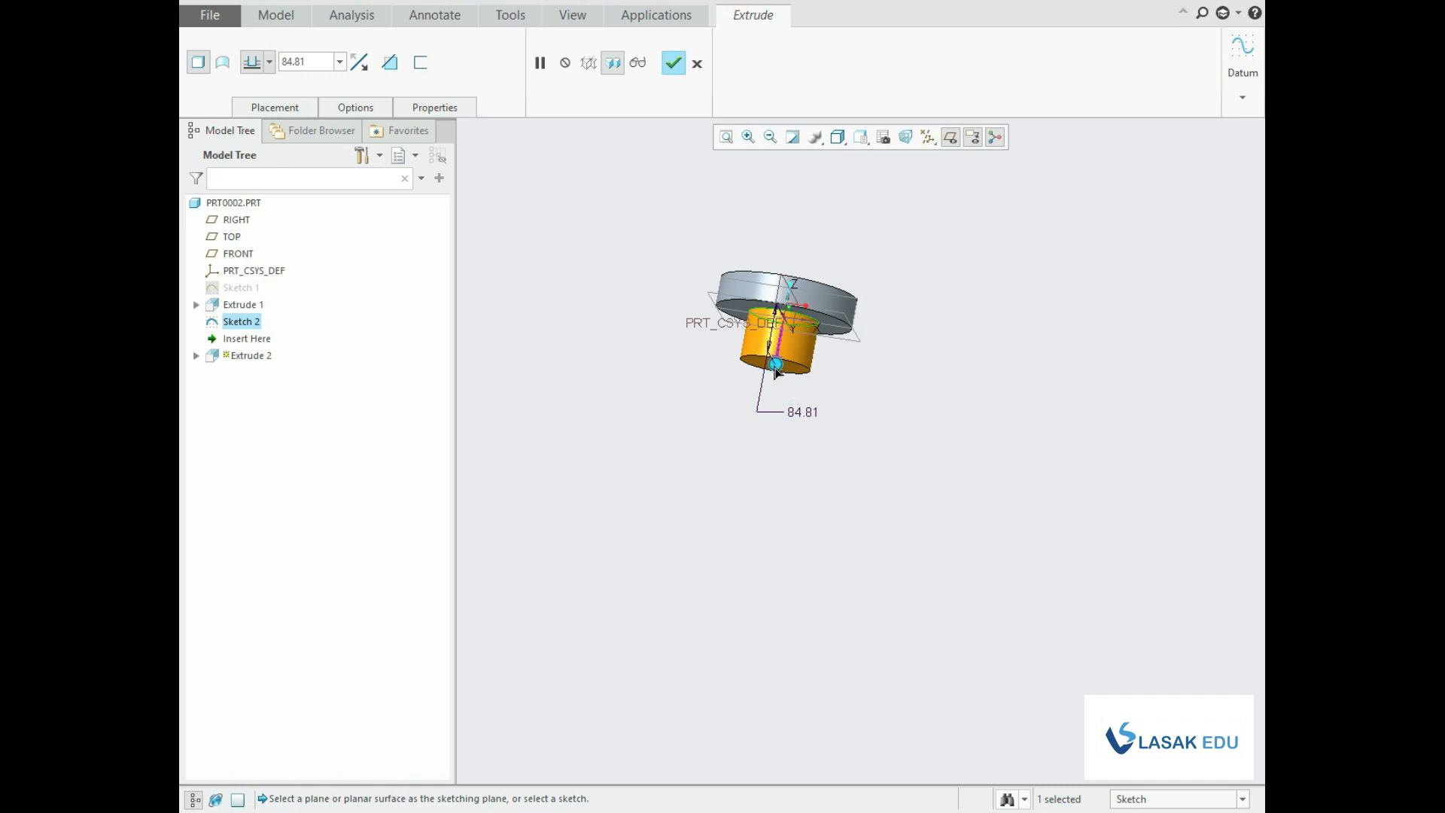
pyautogui.moveTo(775, 366); pyautogui.dragTo(761, 444)
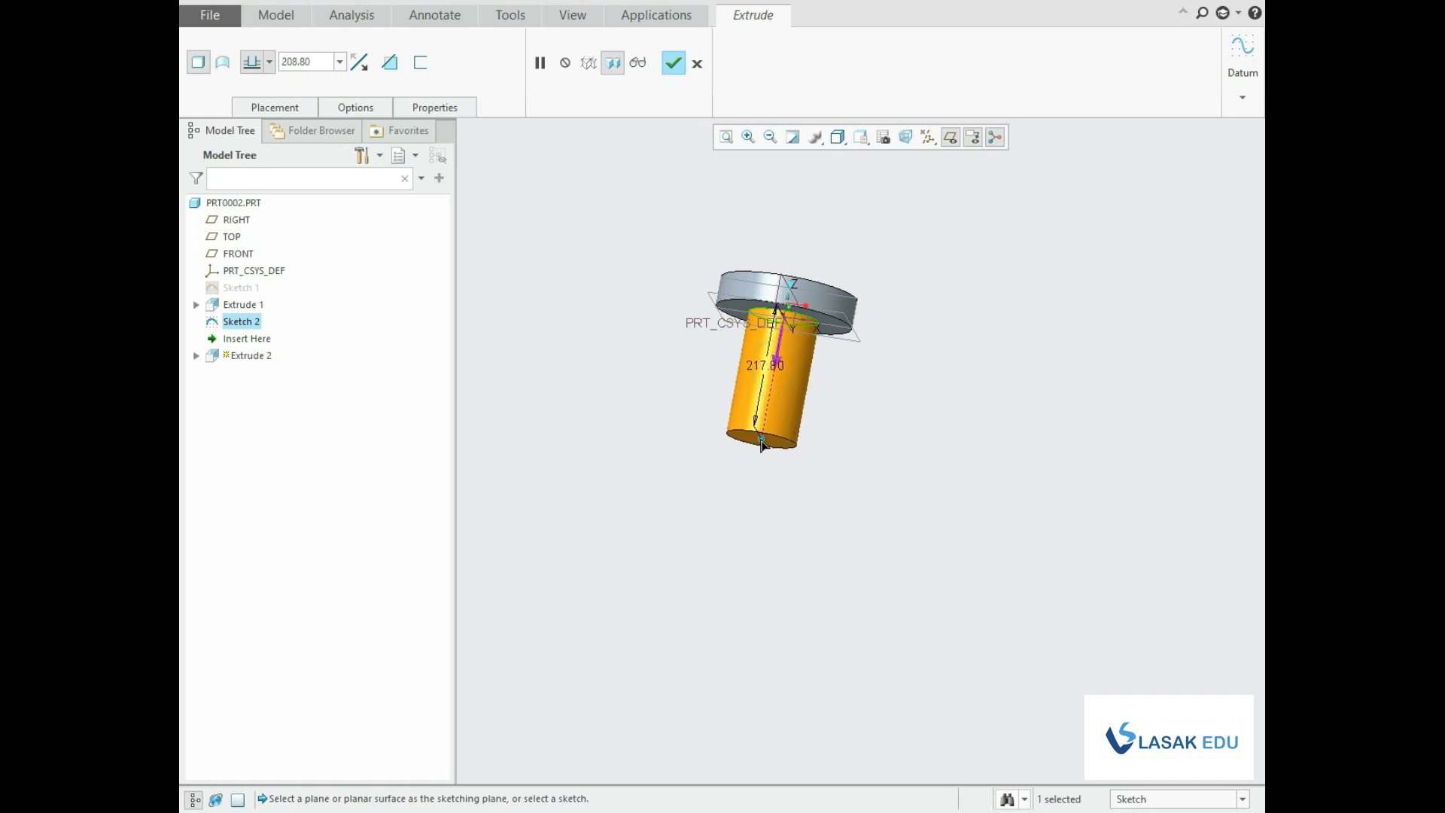
pyautogui.doubleClick(765, 369)
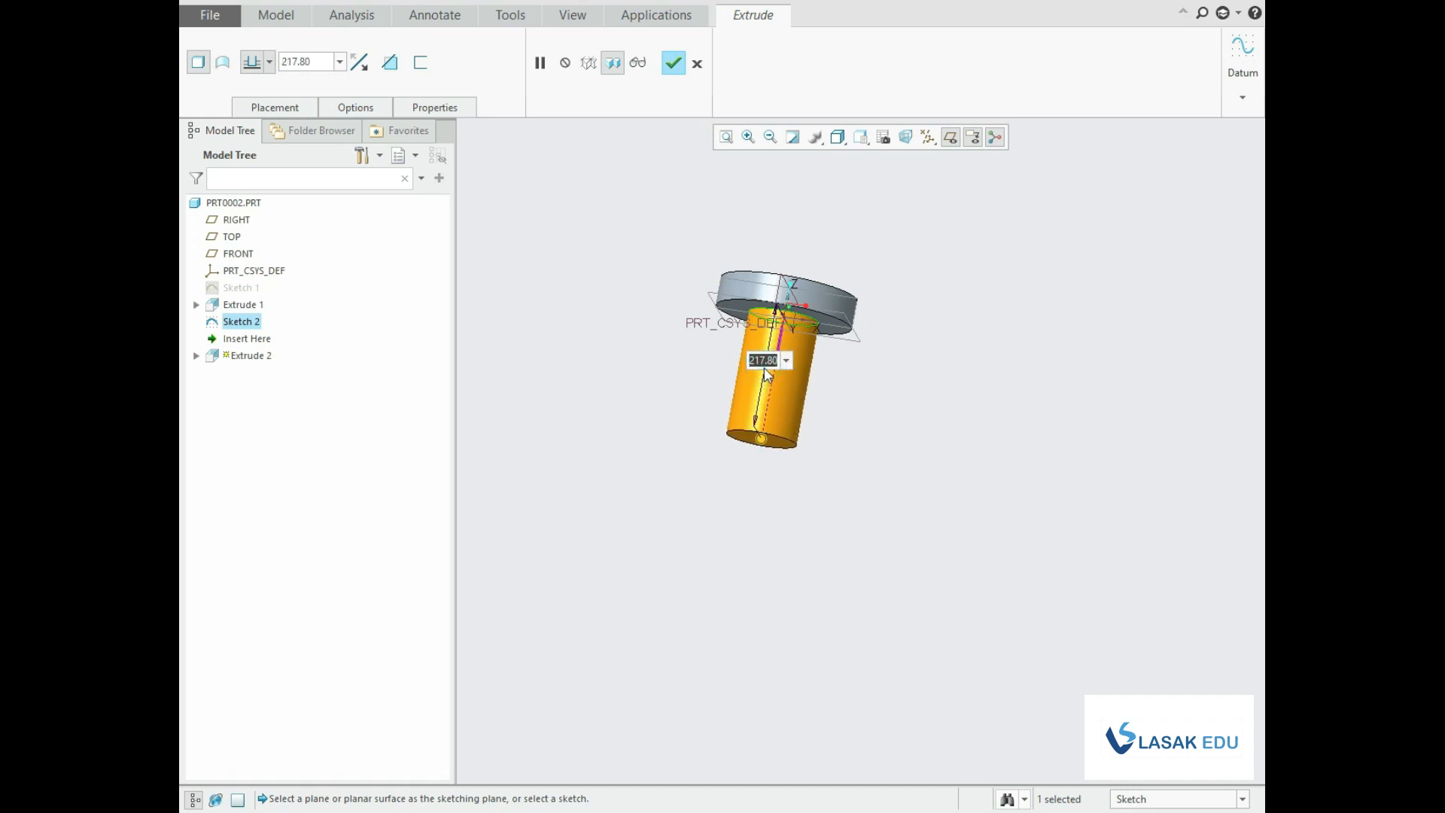
pyautogui.write('220')
pyautogui.press('Return')
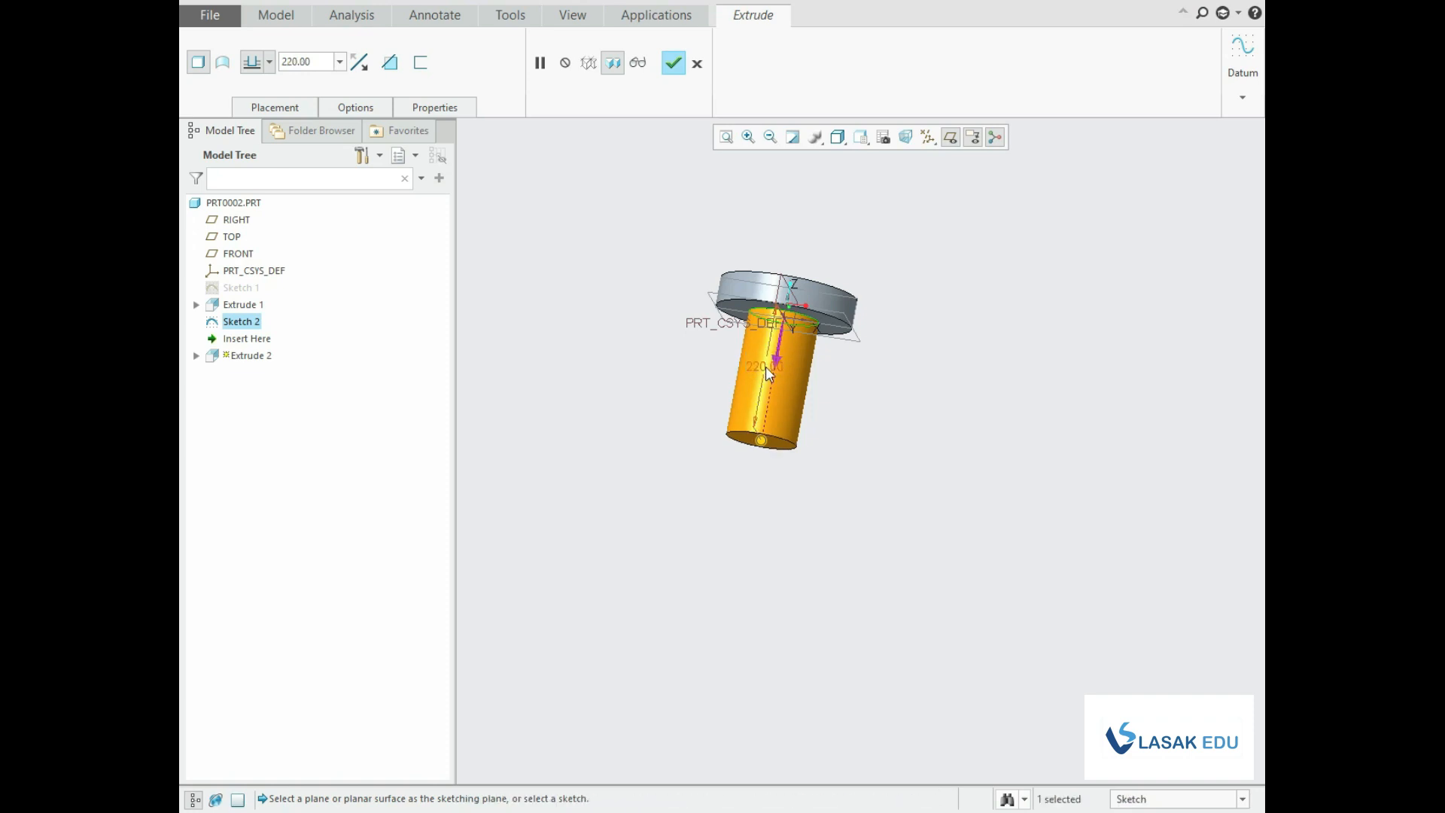
pyautogui.moveTo(868, 323); pyautogui.dragTo(849, 385, button='middle')
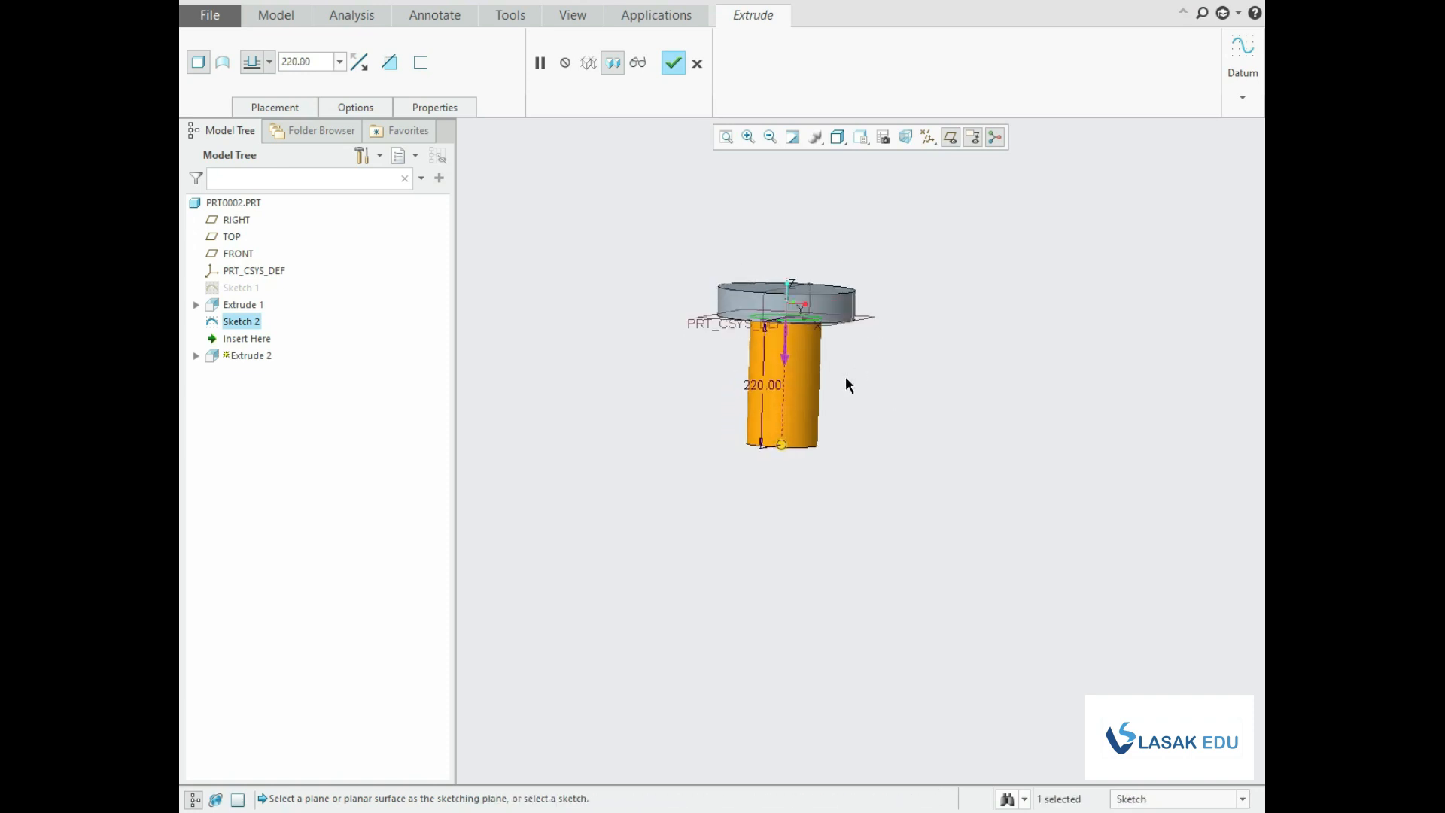
# Lengthen the shank's extrusion depth to about 254 and complete the feature.
pyautogui.moveTo(782, 452); pyautogui.dragTo(780, 472)
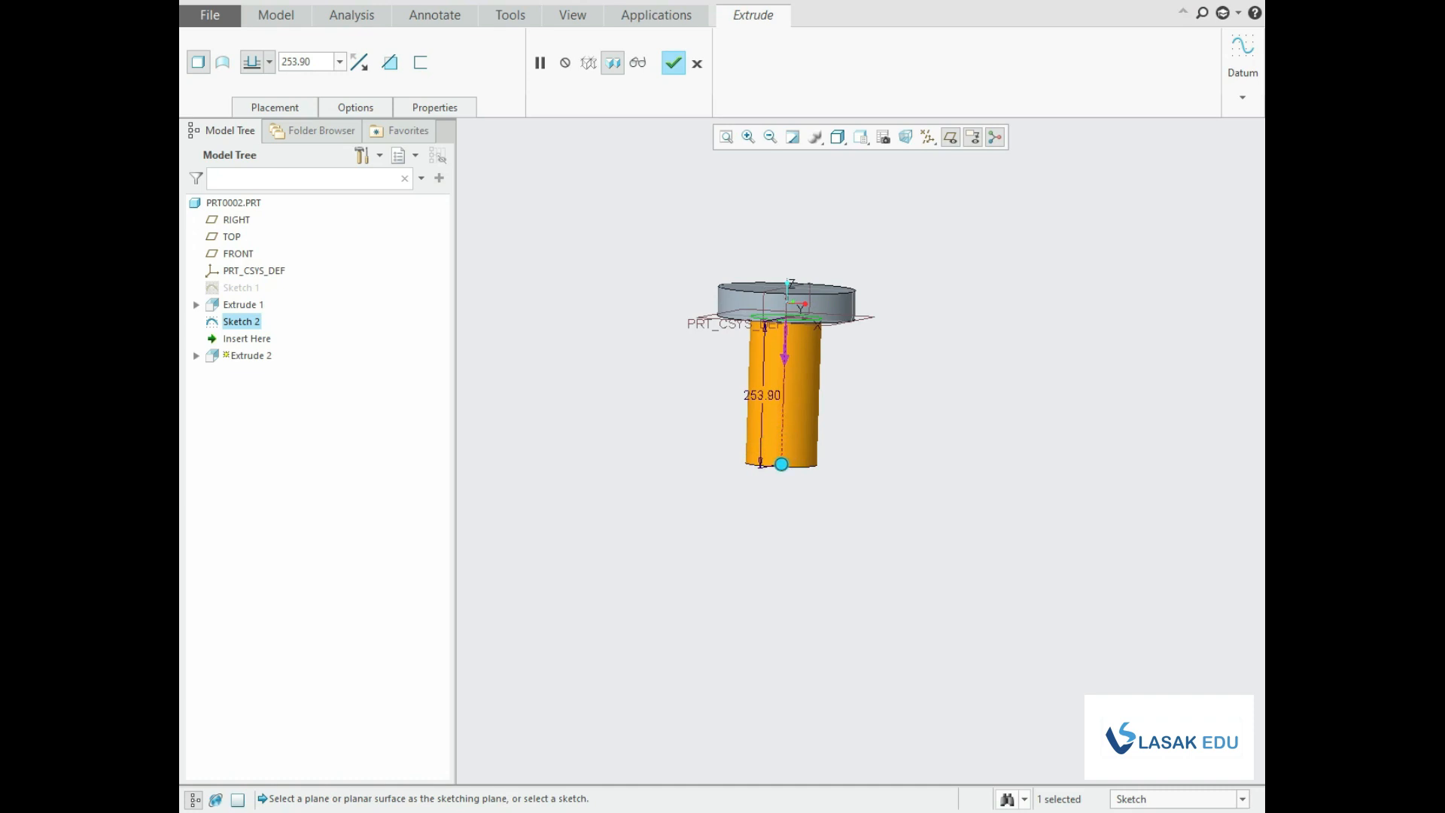
pyautogui.doubleClick(768, 403)
pyautogui.press('Return')
pyautogui.click(673, 64)
pyautogui.click(916, 294)
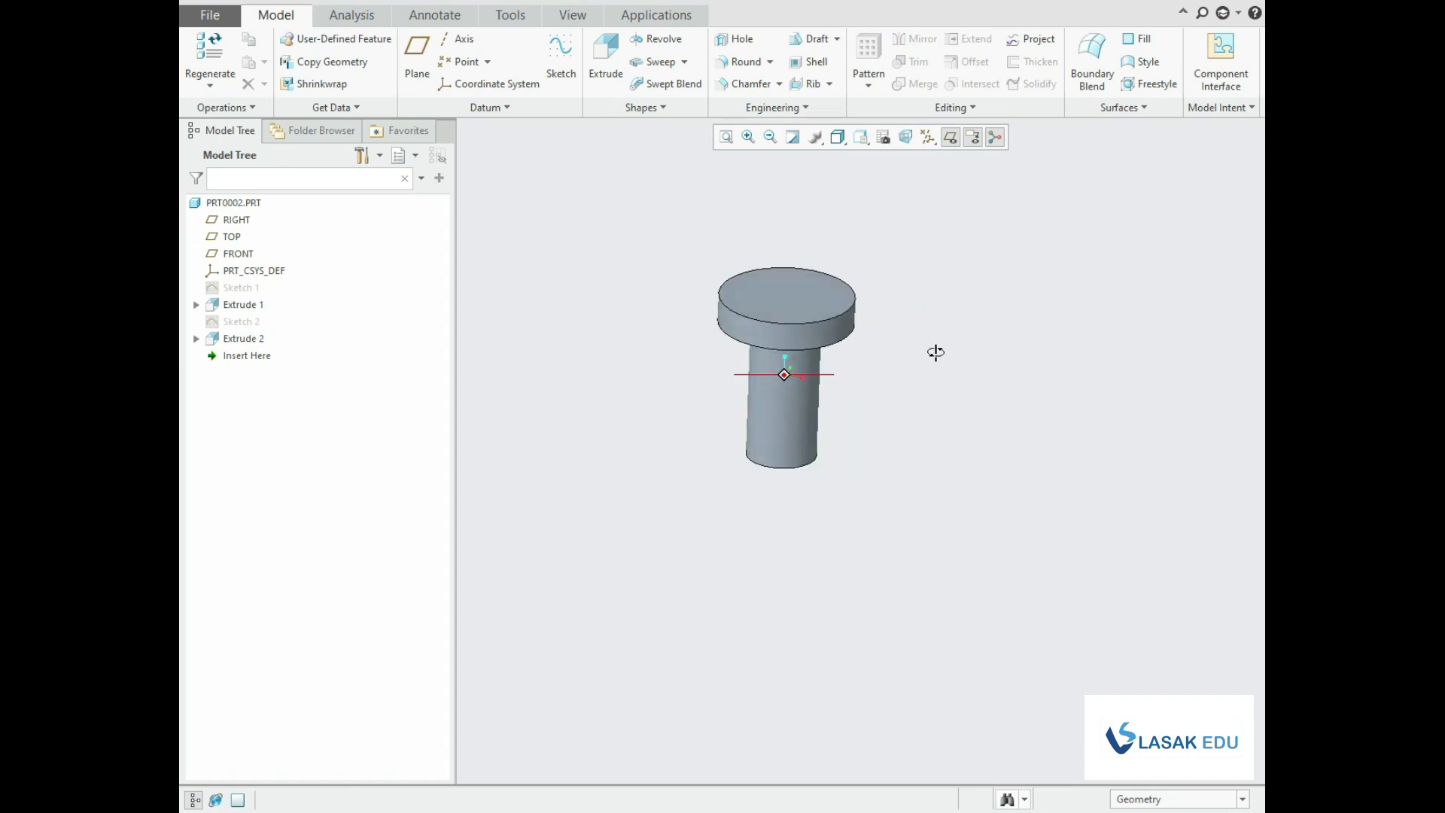
pyautogui.moveTo(936, 353)
pyautogui.mouseDown(button='middle')
pyautogui.moveTo(912, 374)
pyautogui.moveTo(924, 351)
pyautogui.mouseUp(button='middle')
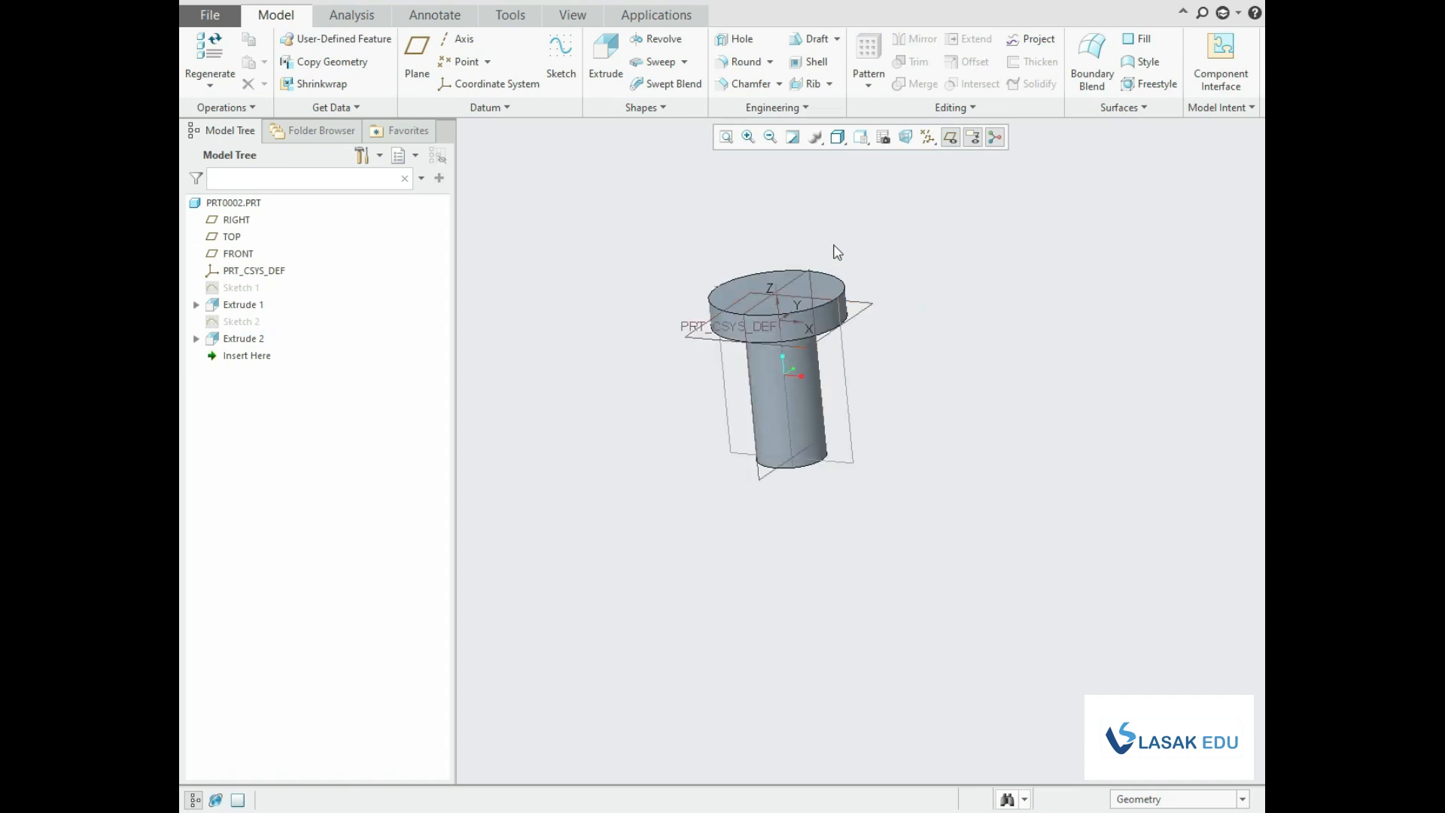
# Start a helical sweep and define its profile sketch on the RIGHT datum plane, viewed straight on.
pyautogui.click(684, 61)
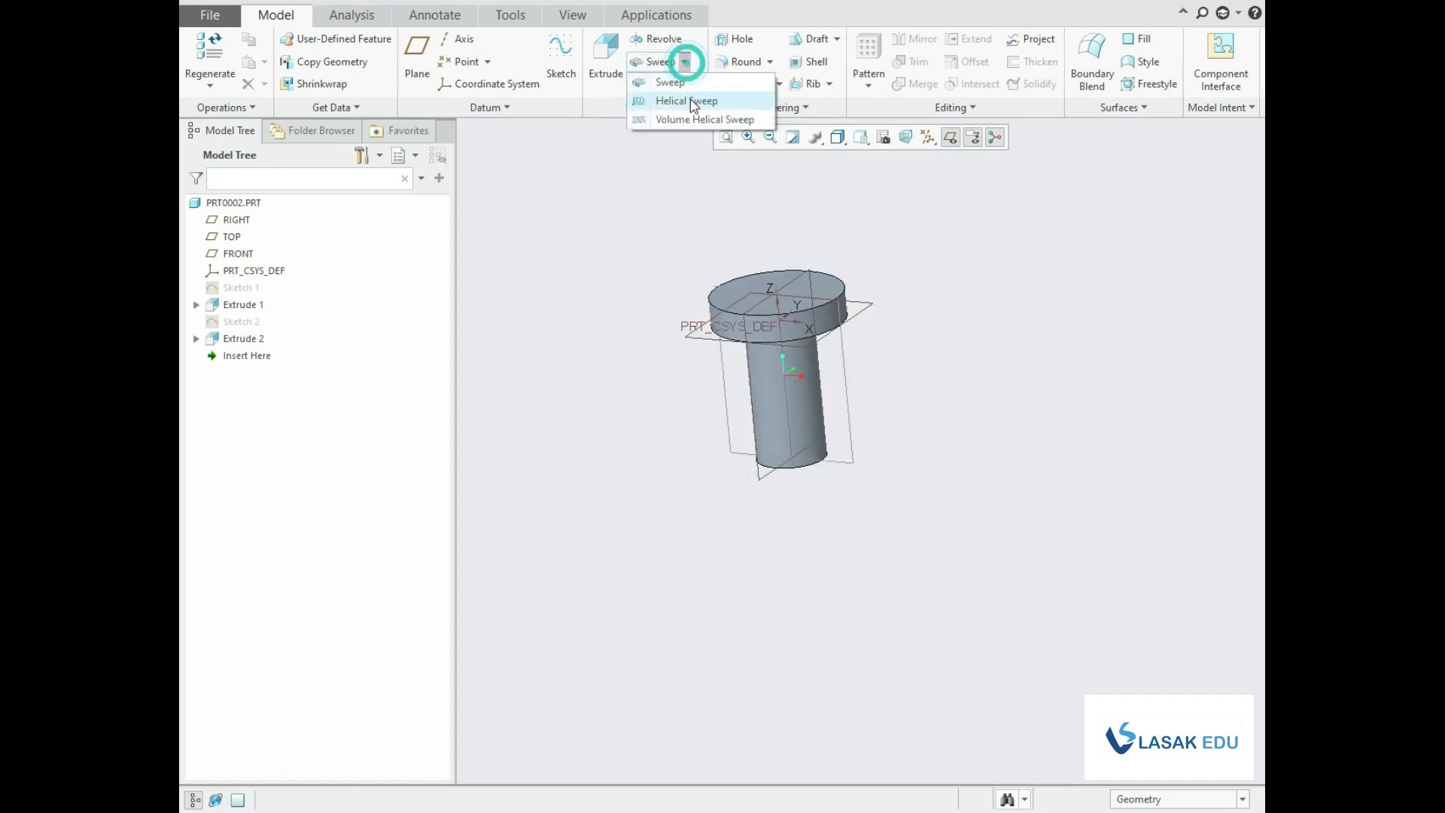
pyautogui.click(693, 102)
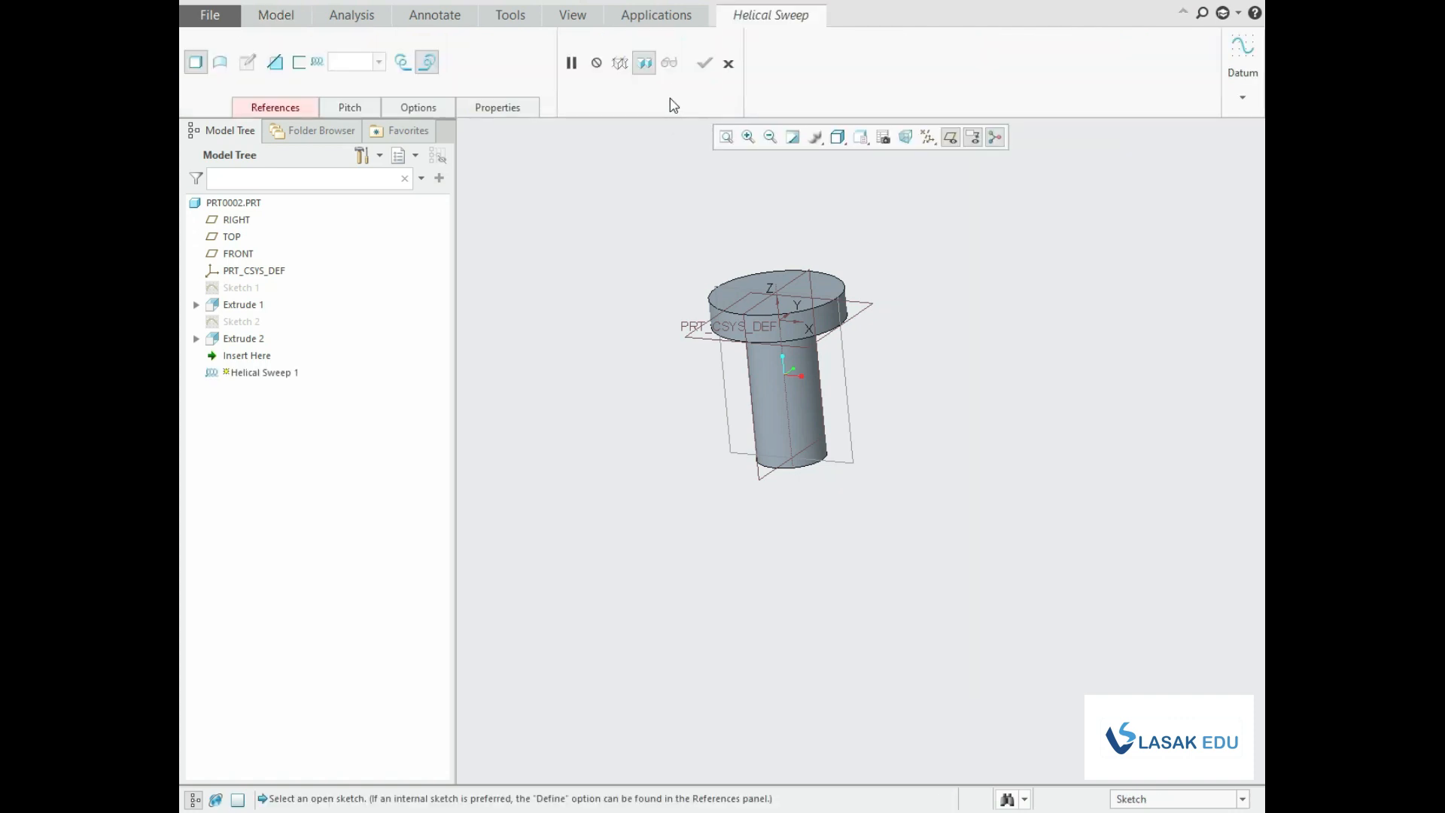
pyautogui.click(311, 109)
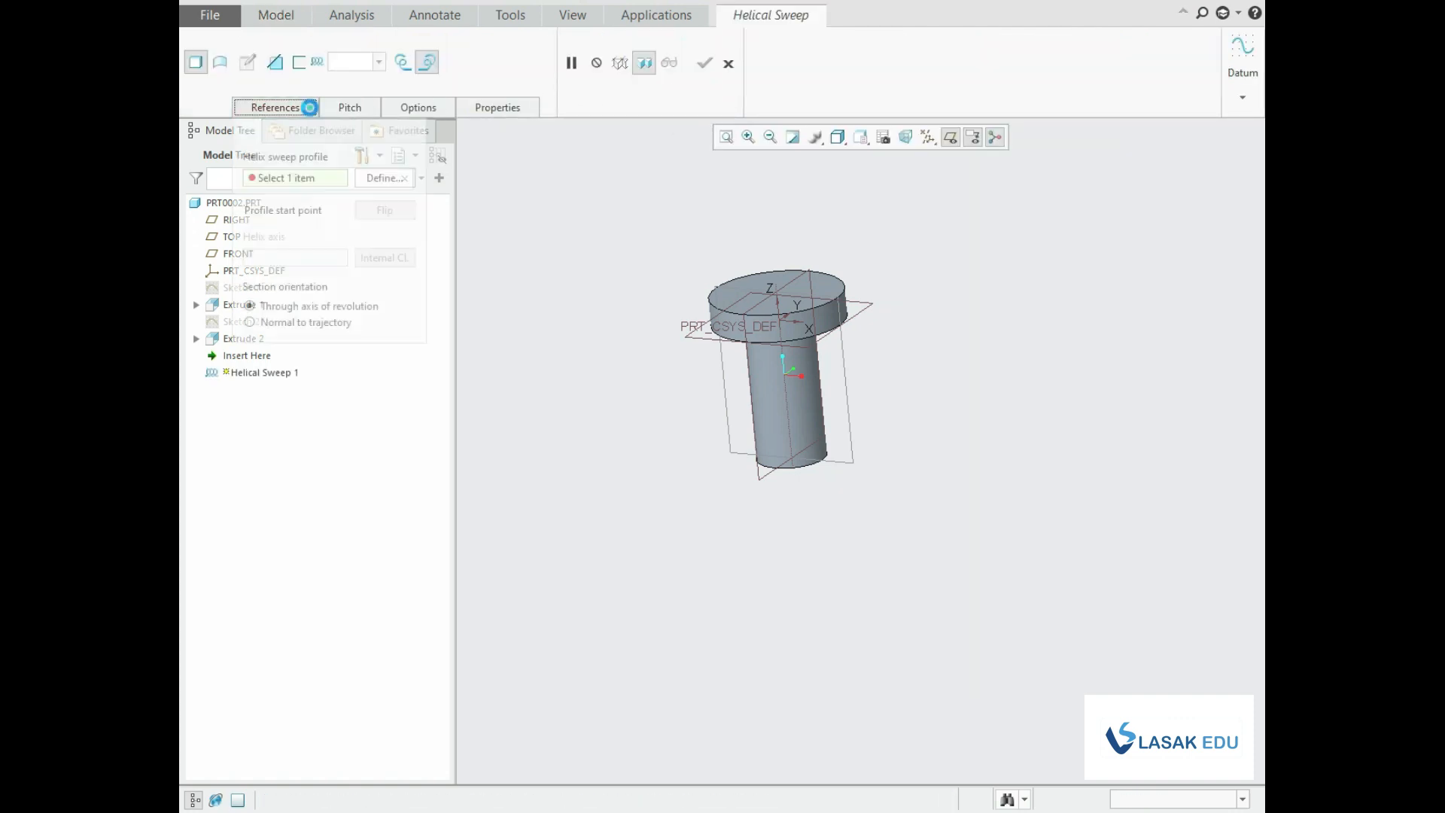
pyautogui.click(384, 178)
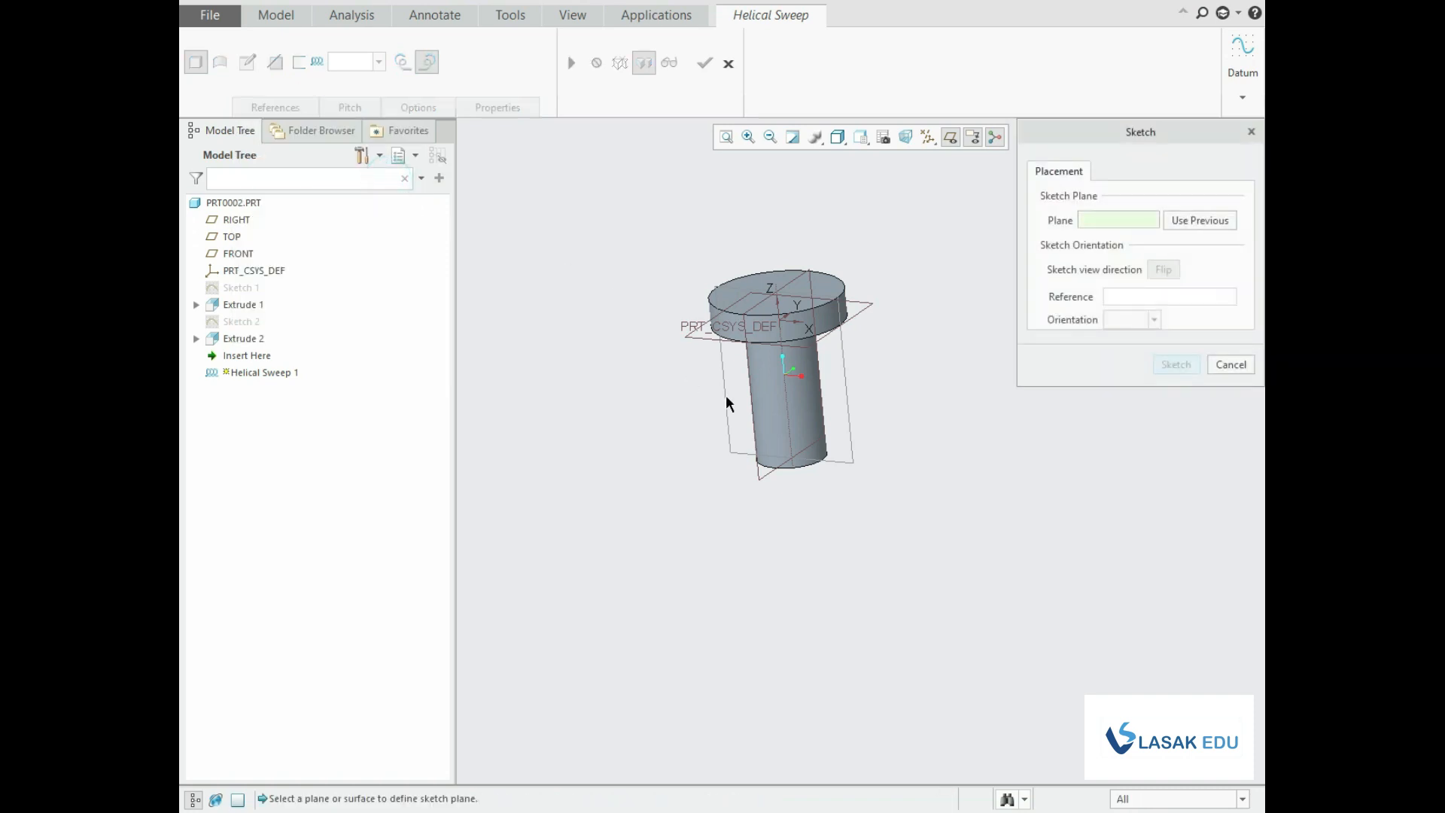
pyautogui.moveTo(922, 470); pyautogui.dragTo(937, 499, button='middle')
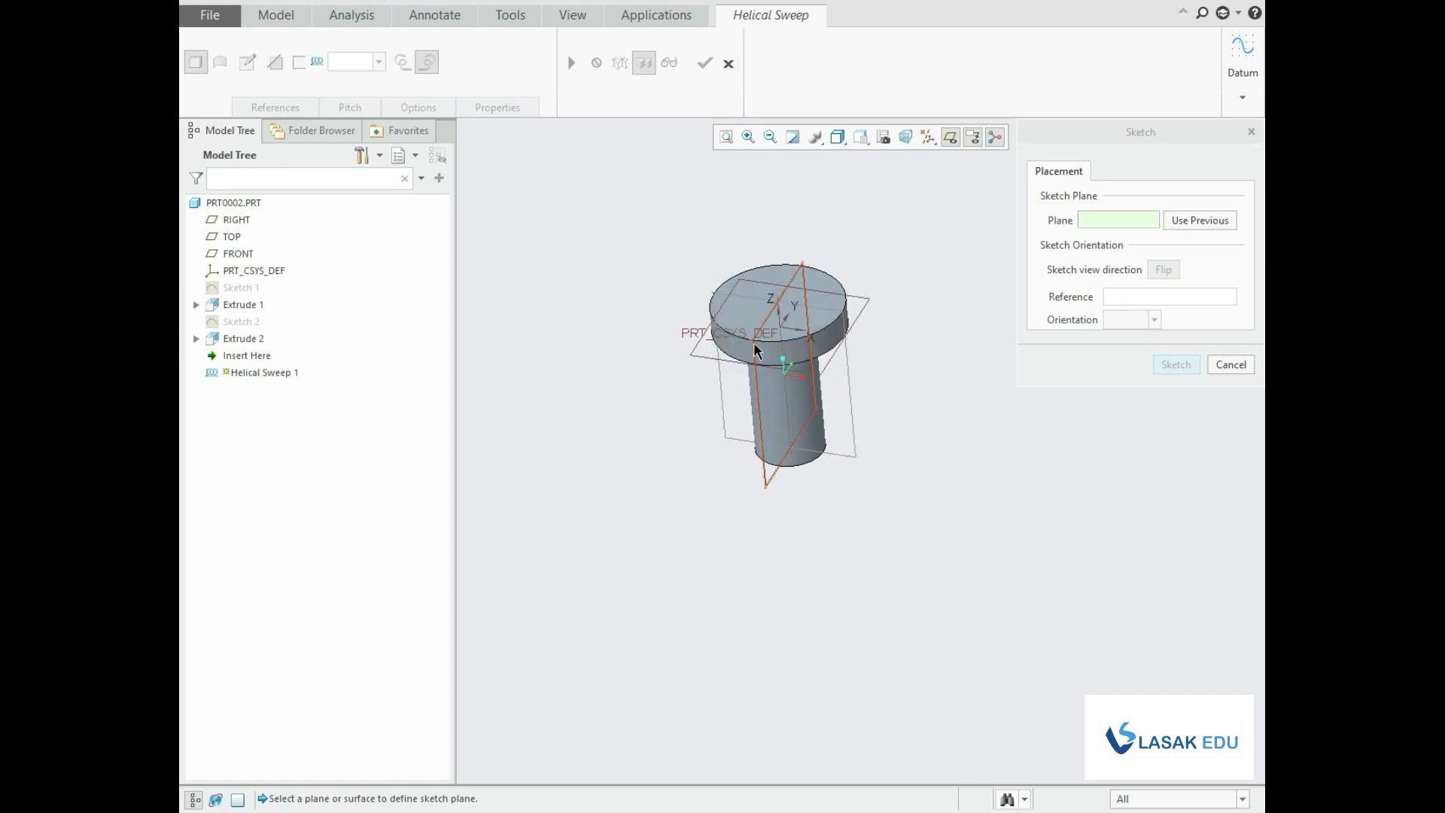
pyautogui.click(800, 279)
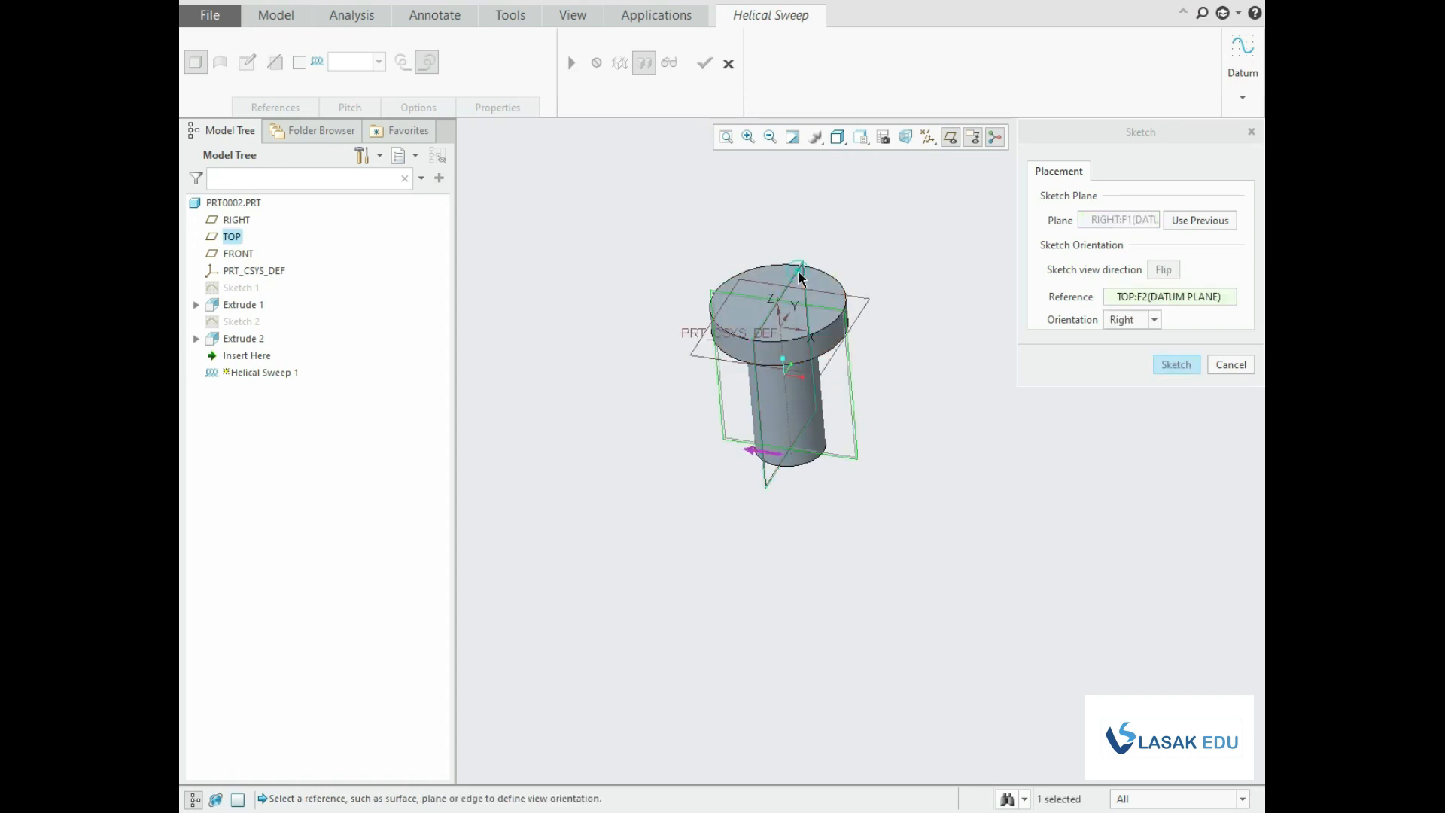
pyautogui.click(1167, 364)
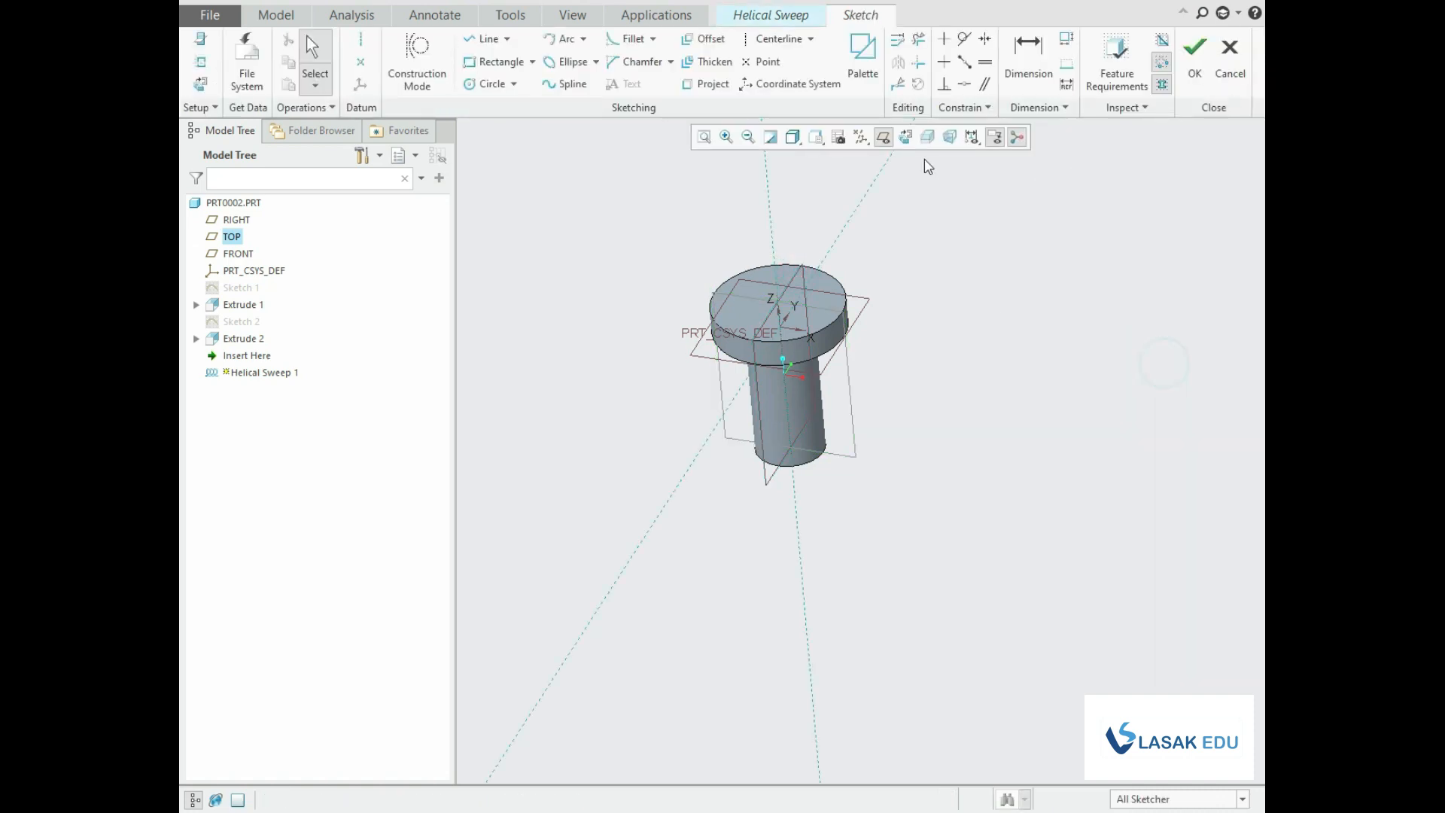
pyautogui.click(906, 140)
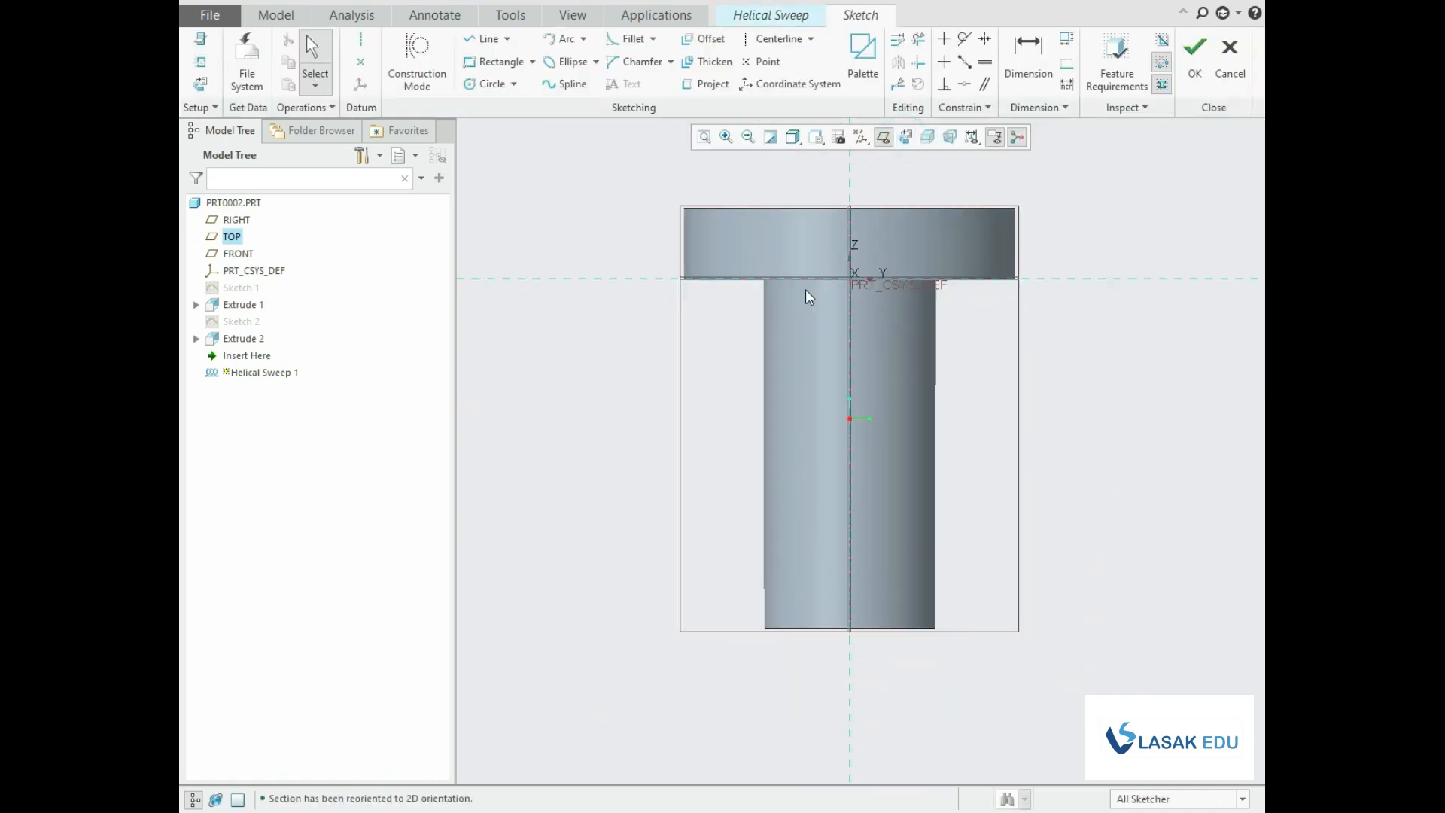
# Place a vertical centerline through the shank's center as the helix axis.
pyautogui.scroll(-3, 804, 289)
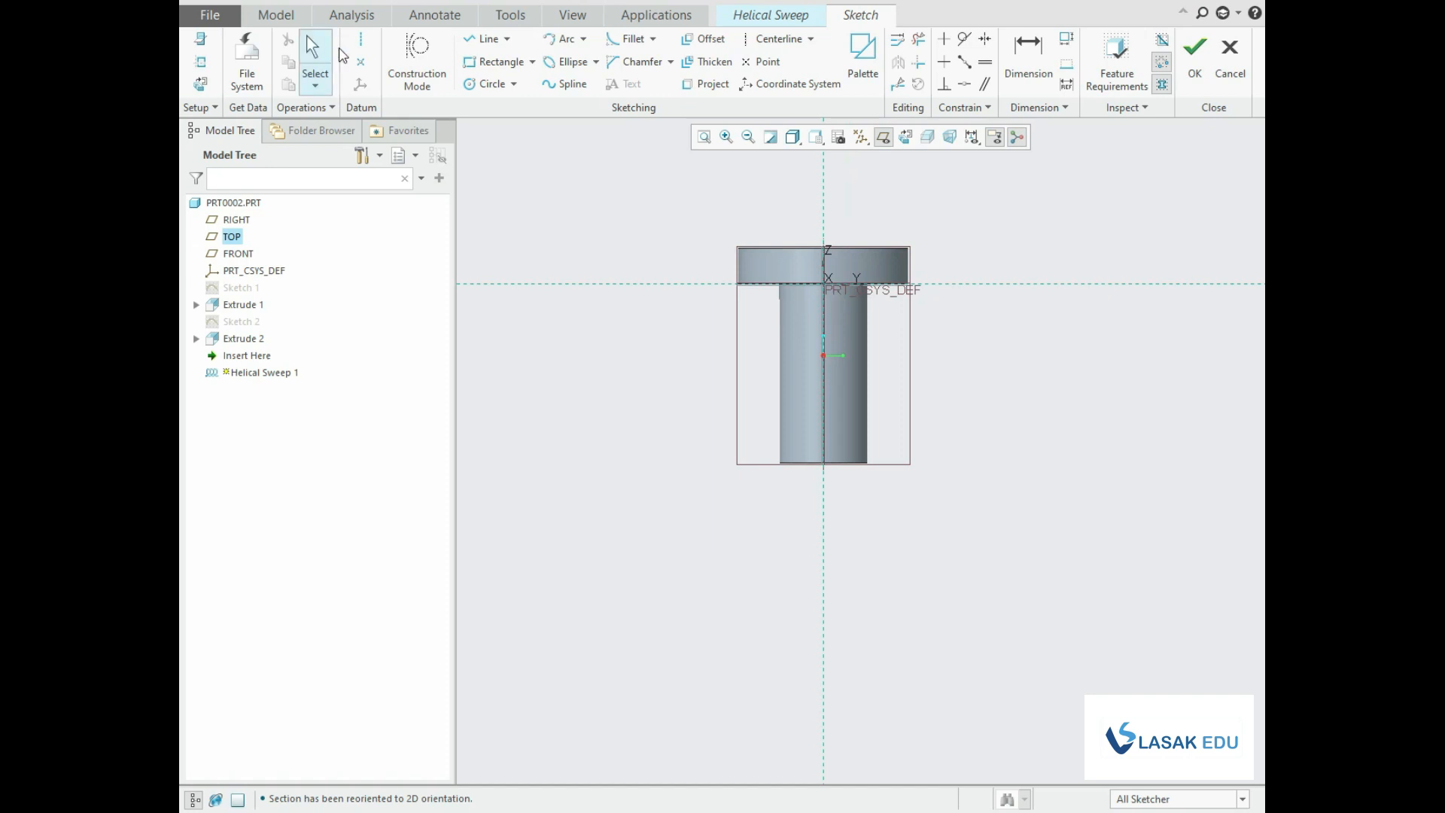
pyautogui.click(361, 42)
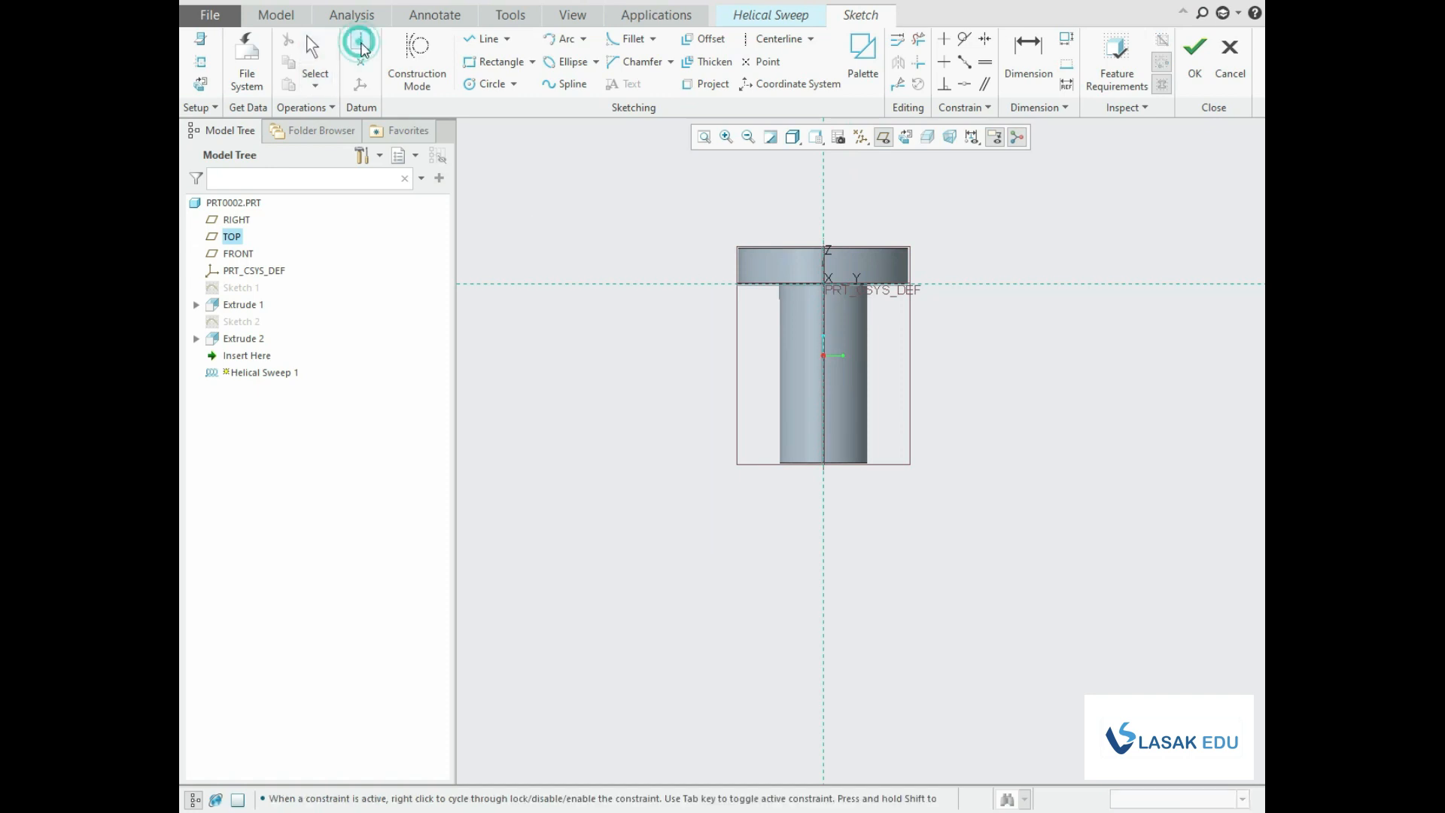
pyautogui.click(829, 341)
pyautogui.click(820, 296)
pyautogui.middleClick(823, 310)
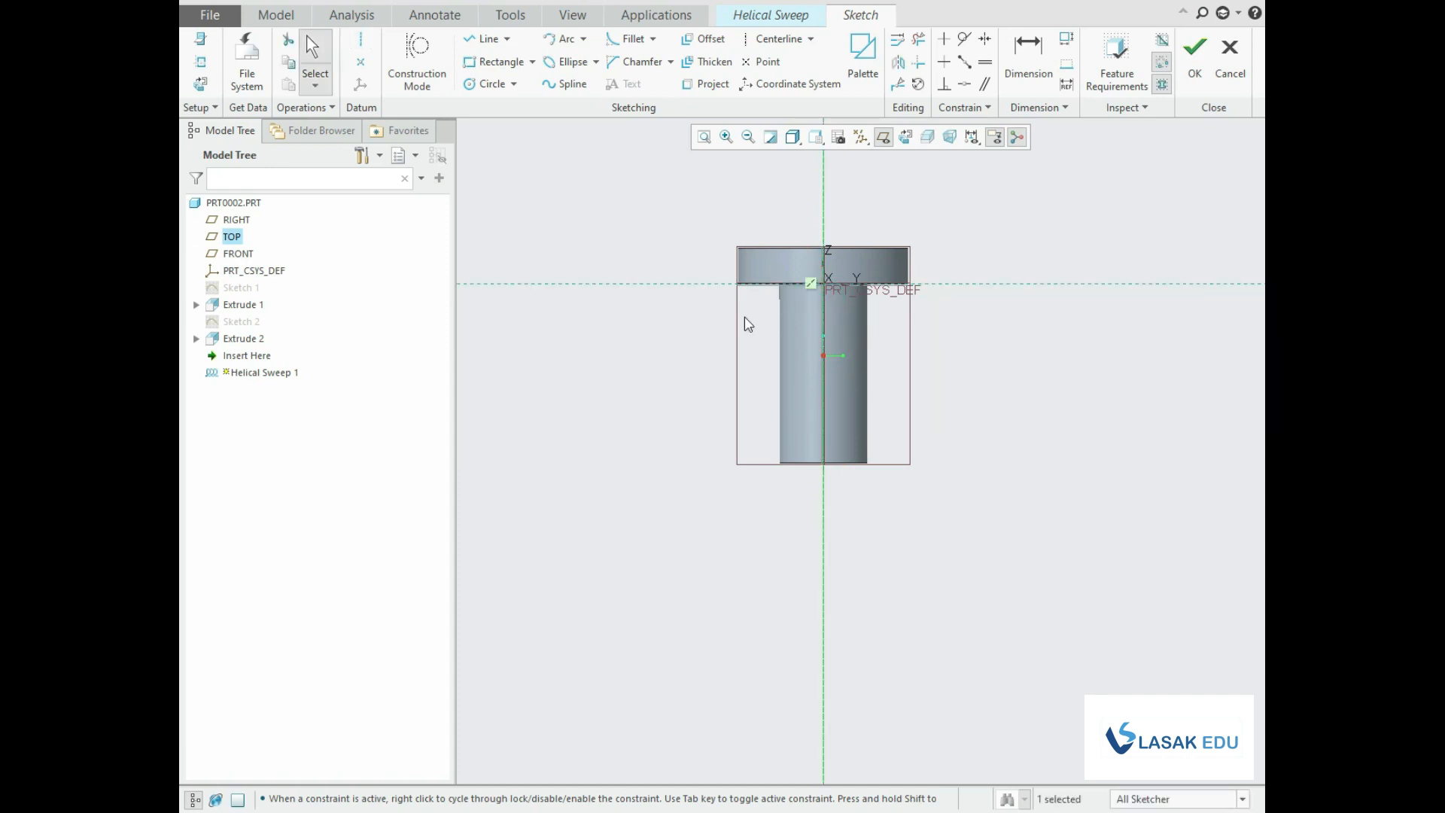
# Sketch a vertical line along the shank's side from its lower corner to just below the head, and finish the profile sketch.
pyautogui.click(489, 43)
pyautogui.click(867, 284)
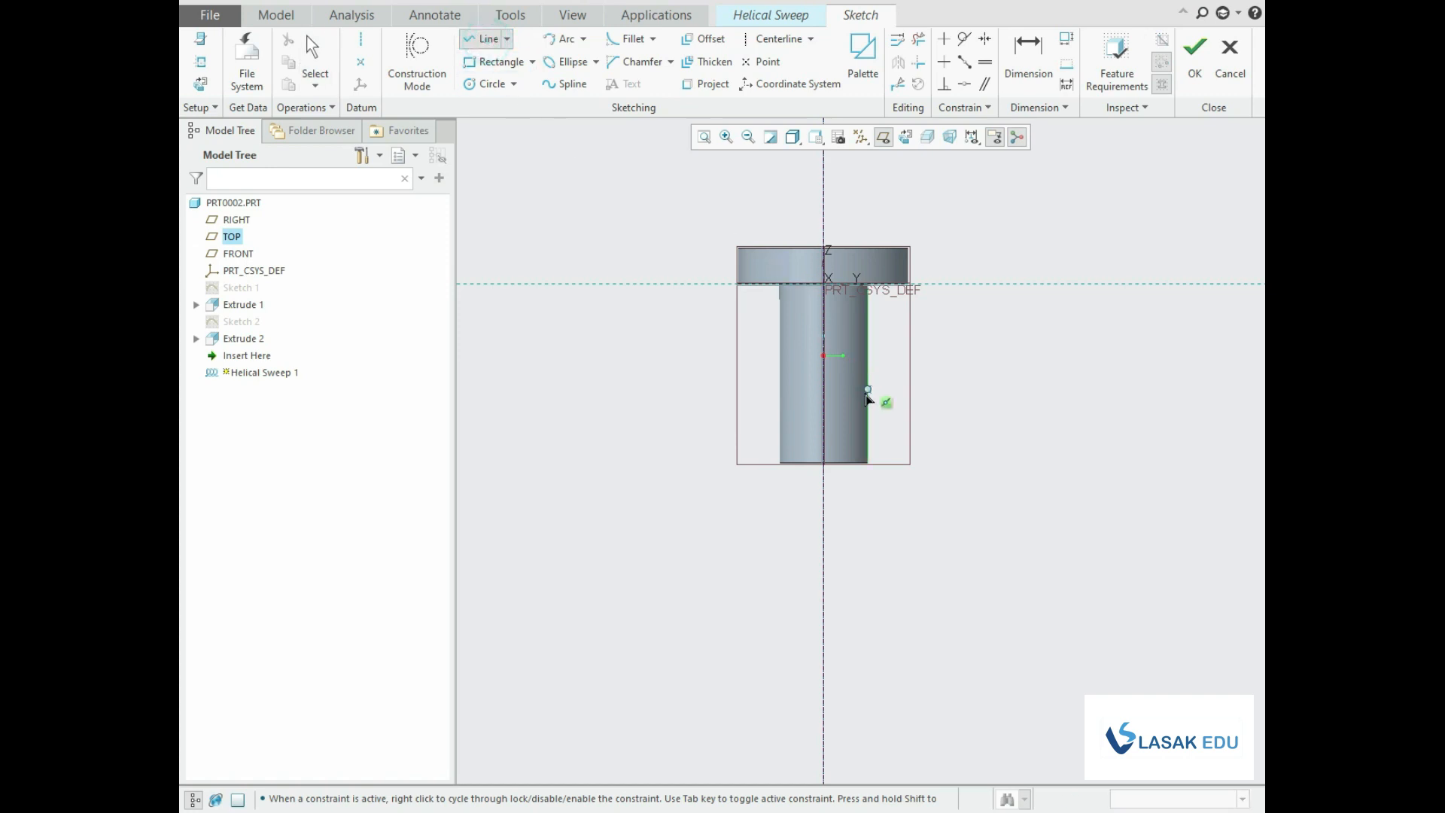
pyautogui.click(867, 463)
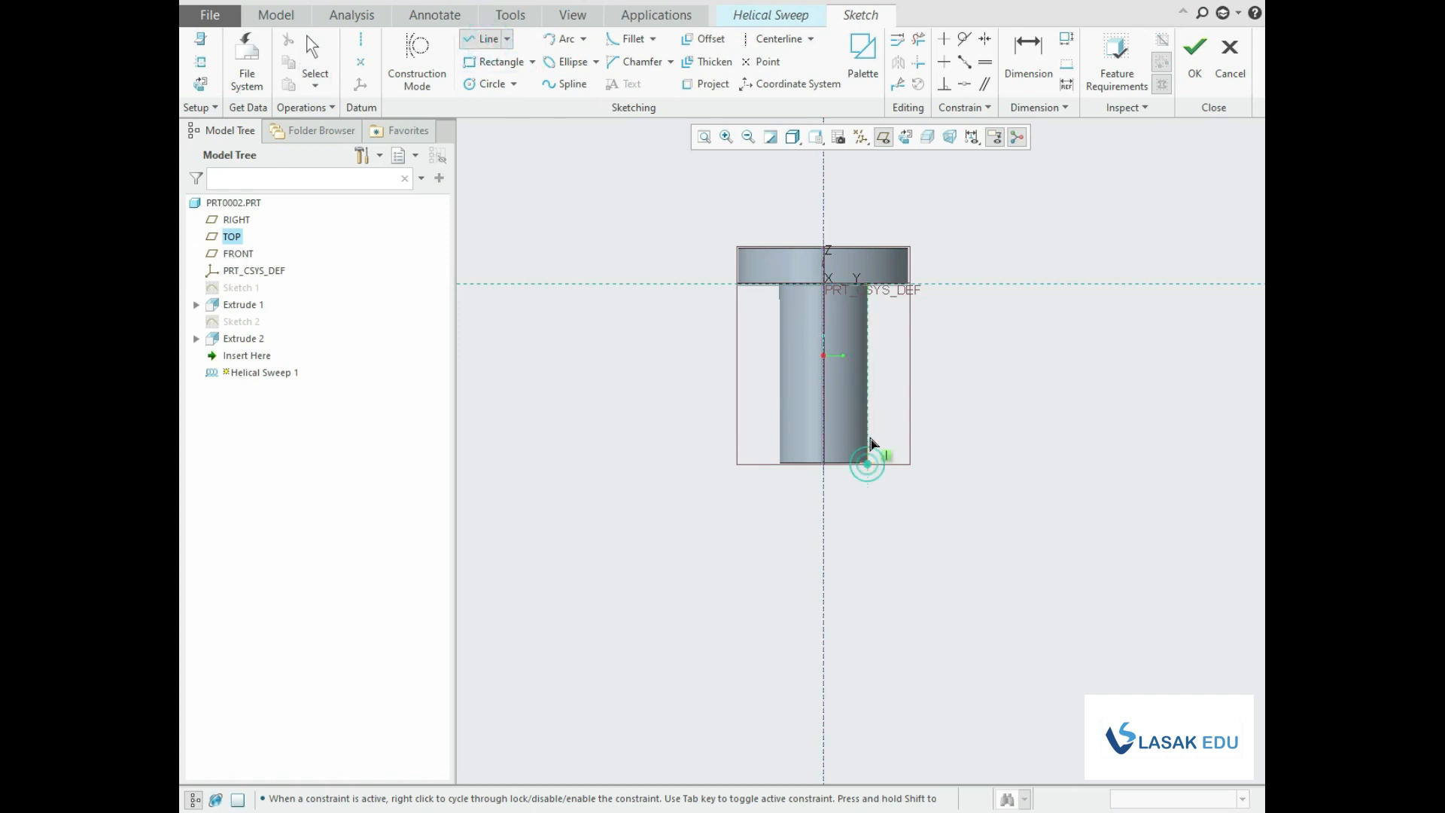
pyautogui.click(868, 308)
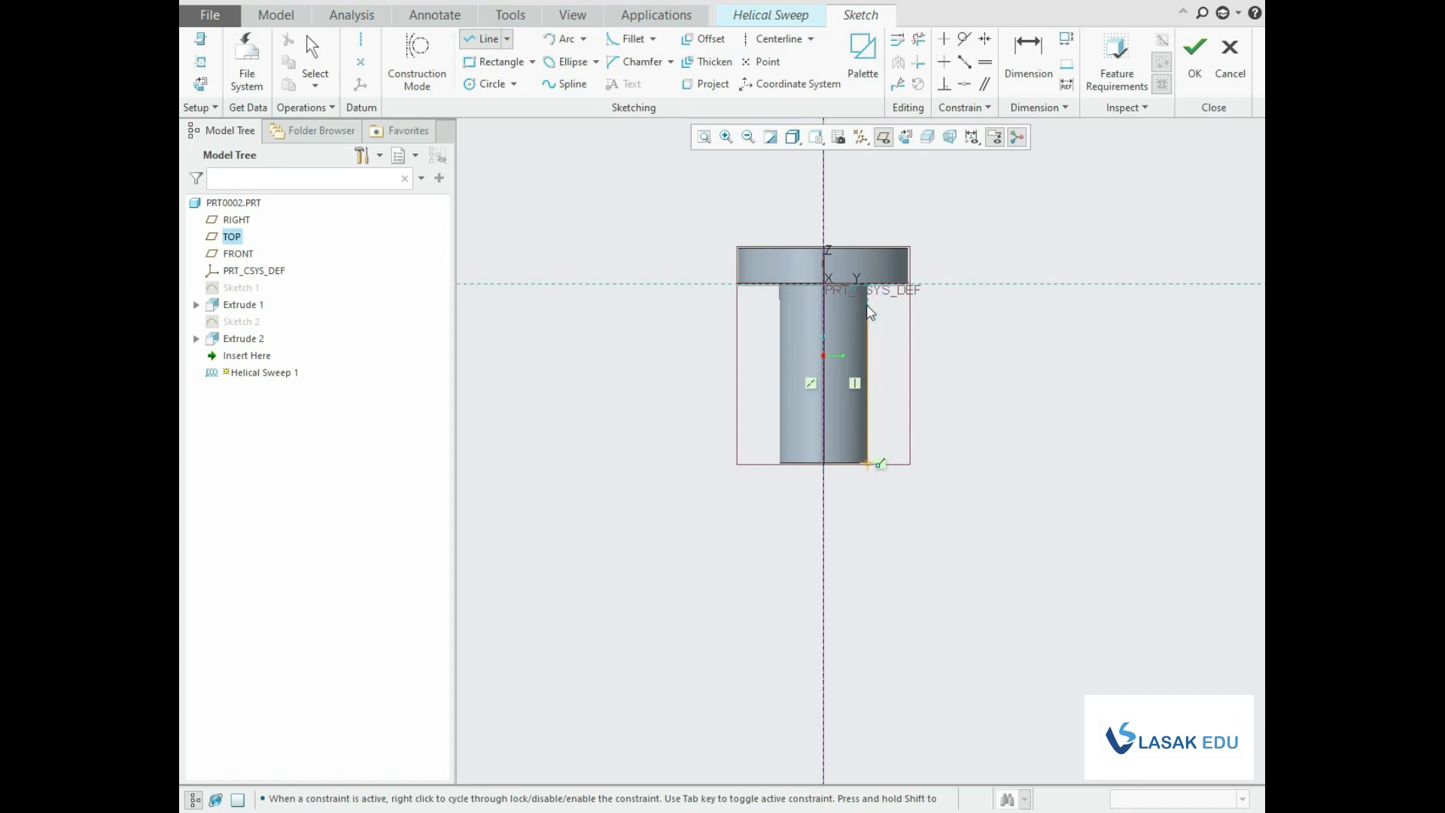
pyautogui.middleClick(867, 305)
pyautogui.middleClick(868, 306)
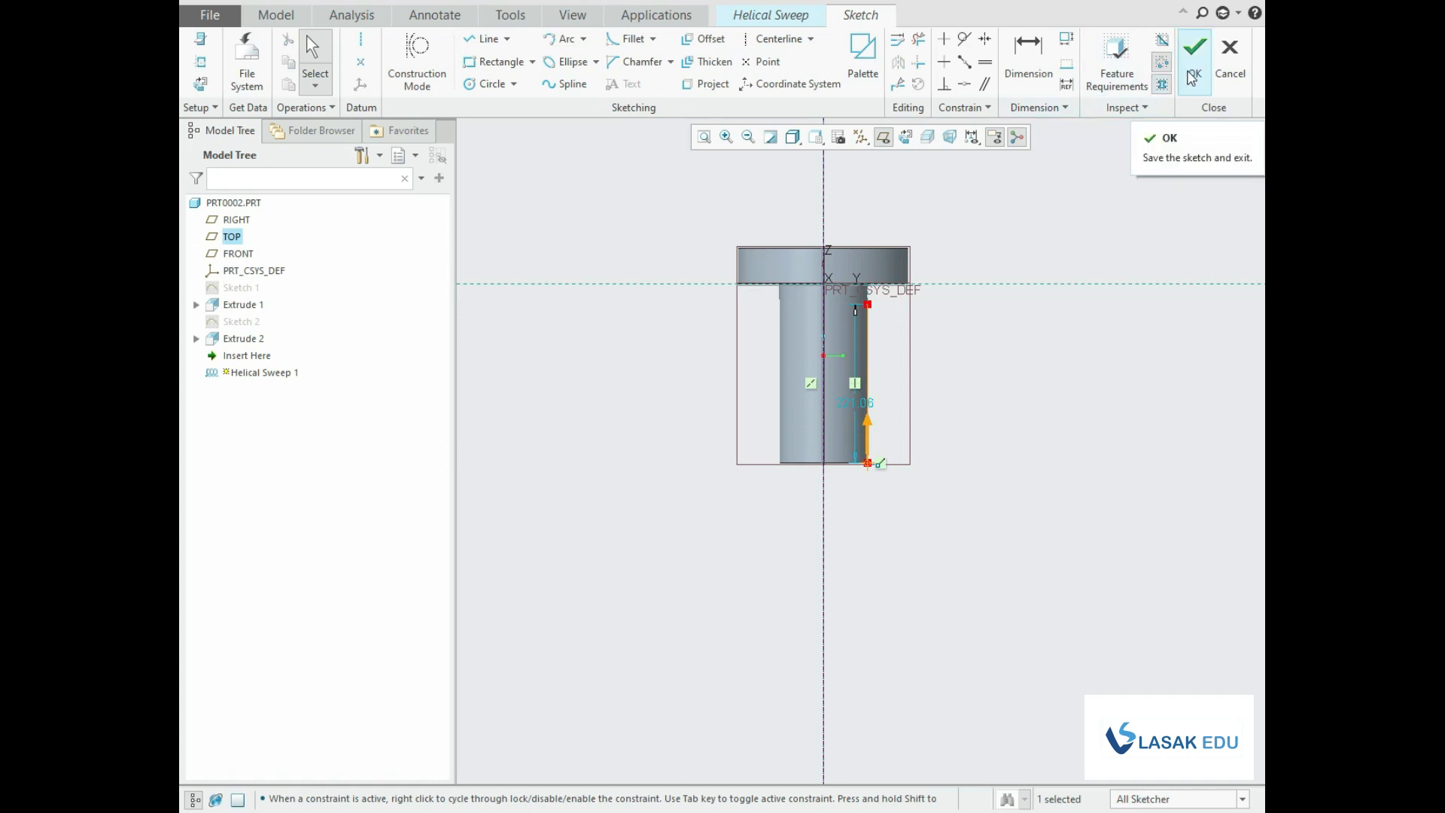
pyautogui.click(1193, 68)
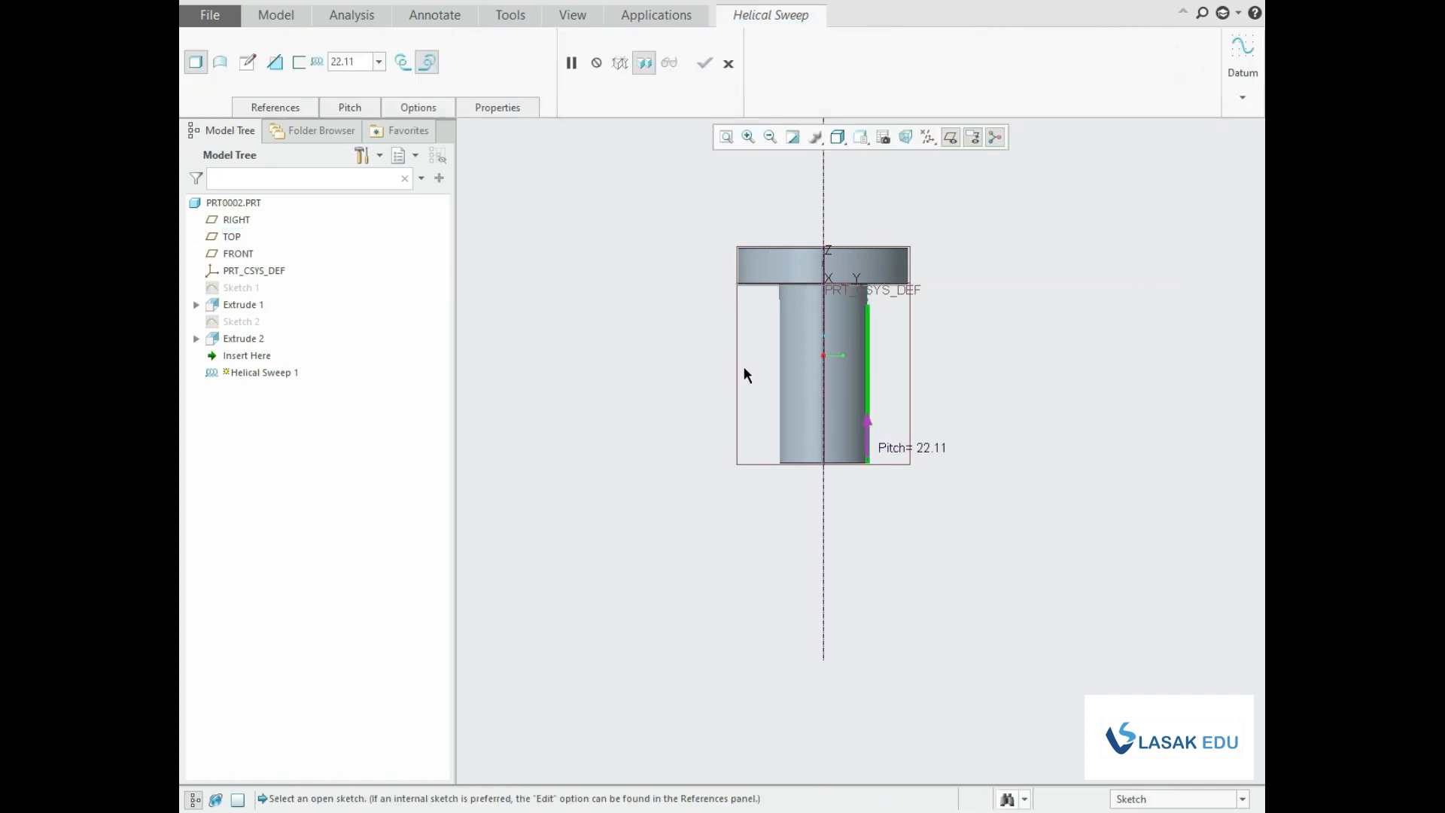
# Sketch a circular sweep section about 15 in diameter centered on the profile's start point, and finish the section sketch.
pyautogui.moveTo(920, 408); pyautogui.dragTo(870, 463, button='middle')
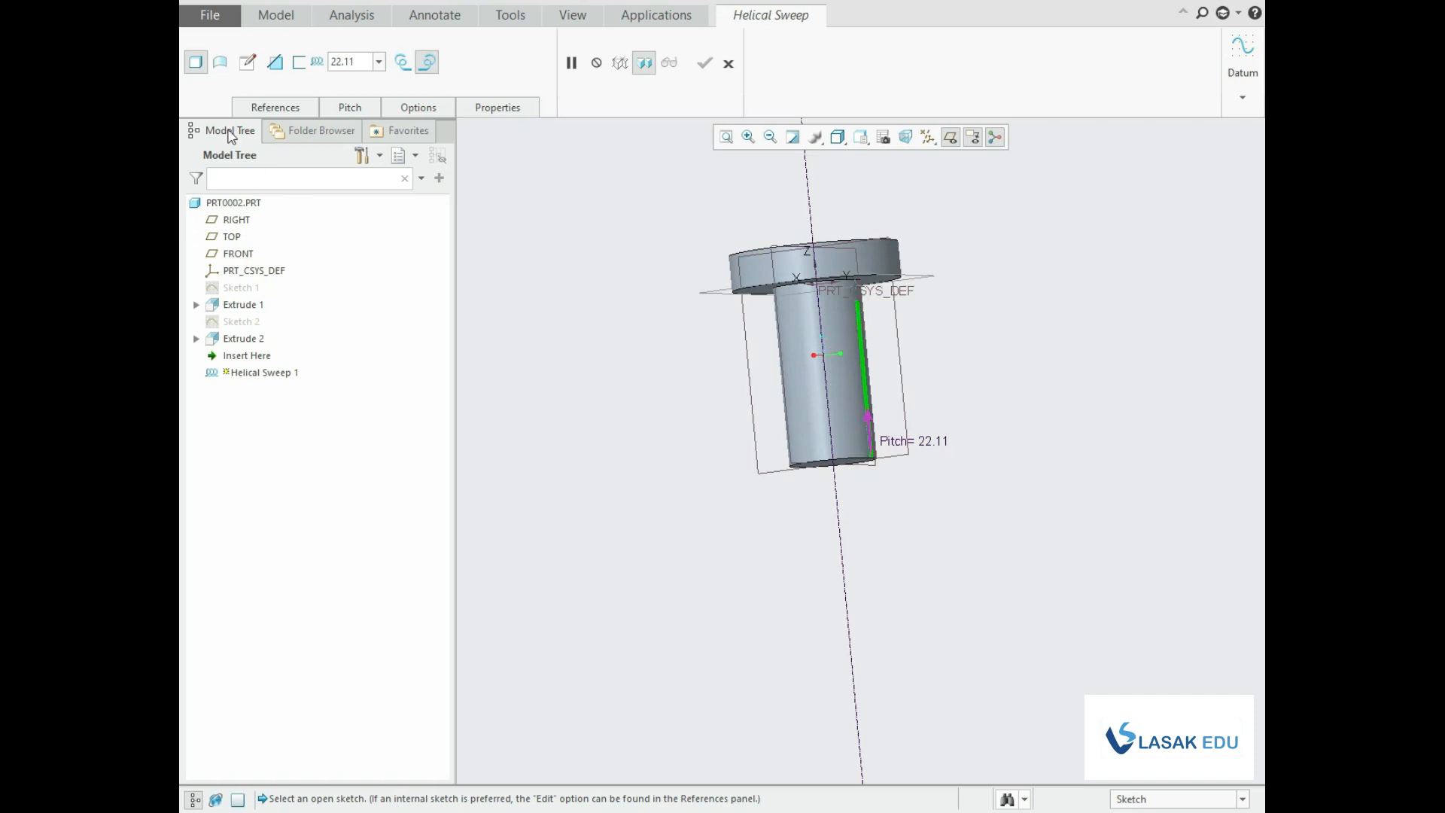
pyautogui.click(246, 65)
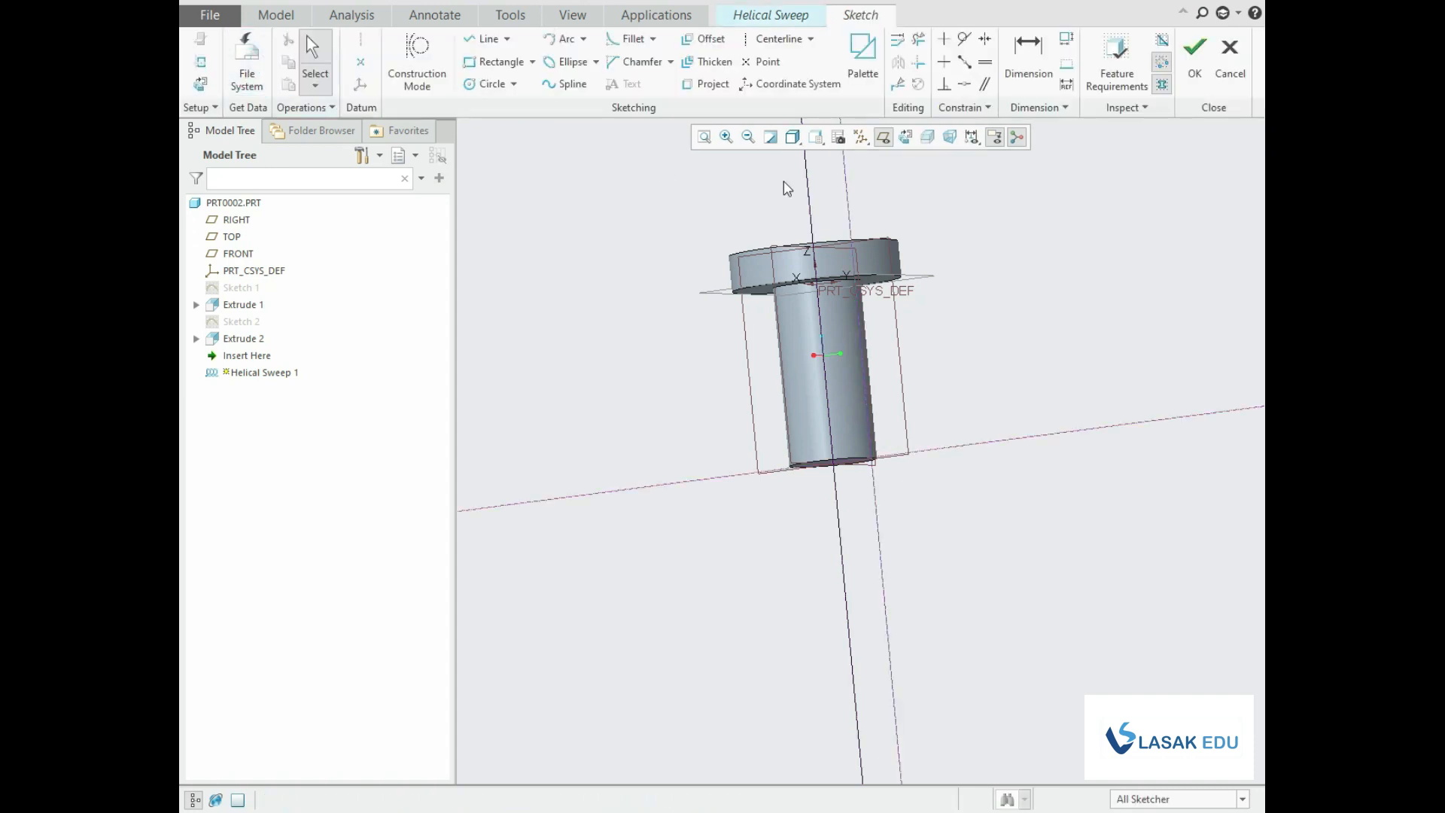
pyautogui.click(905, 138)
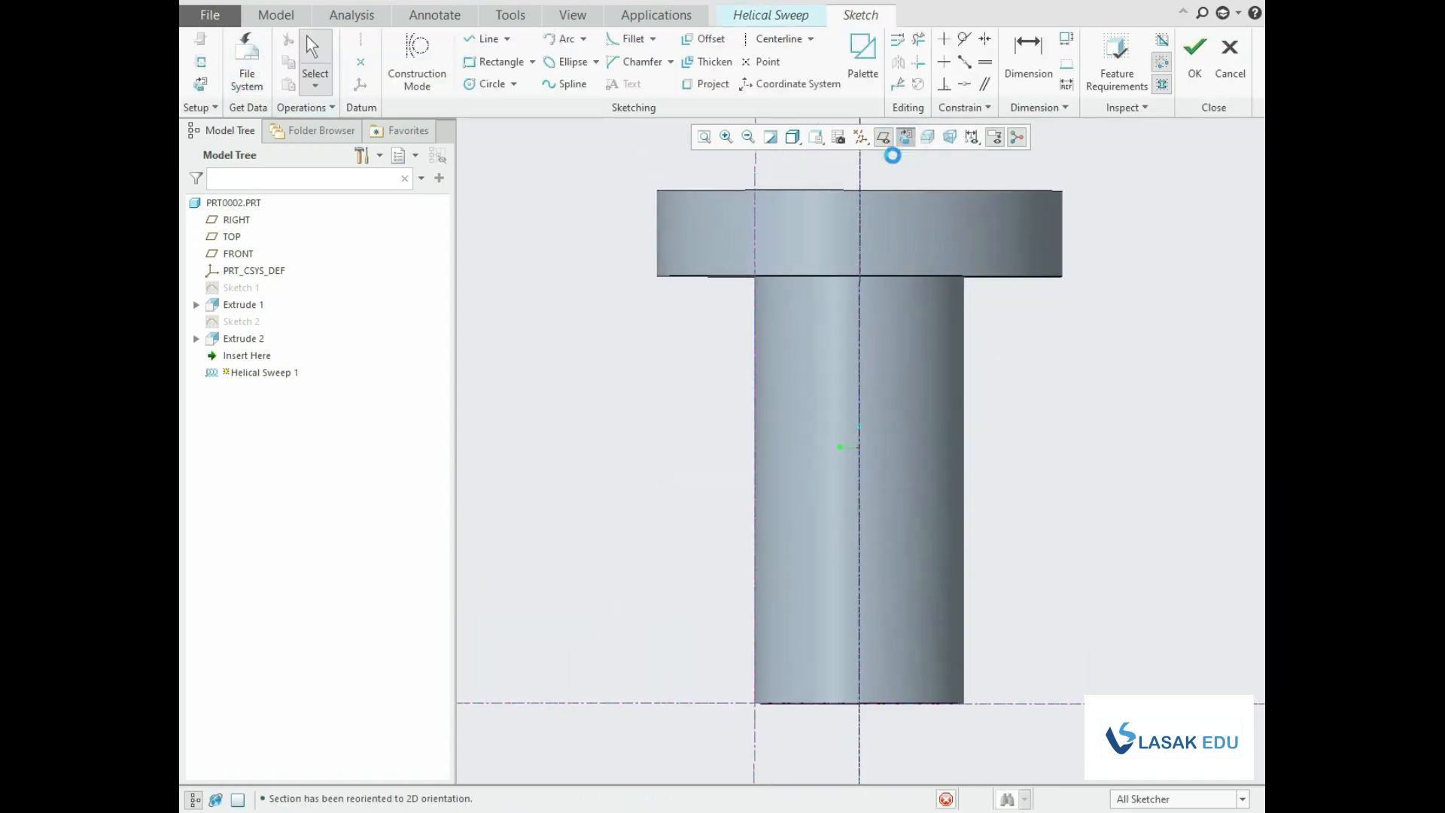
pyautogui.scroll(-3, 849, 626)
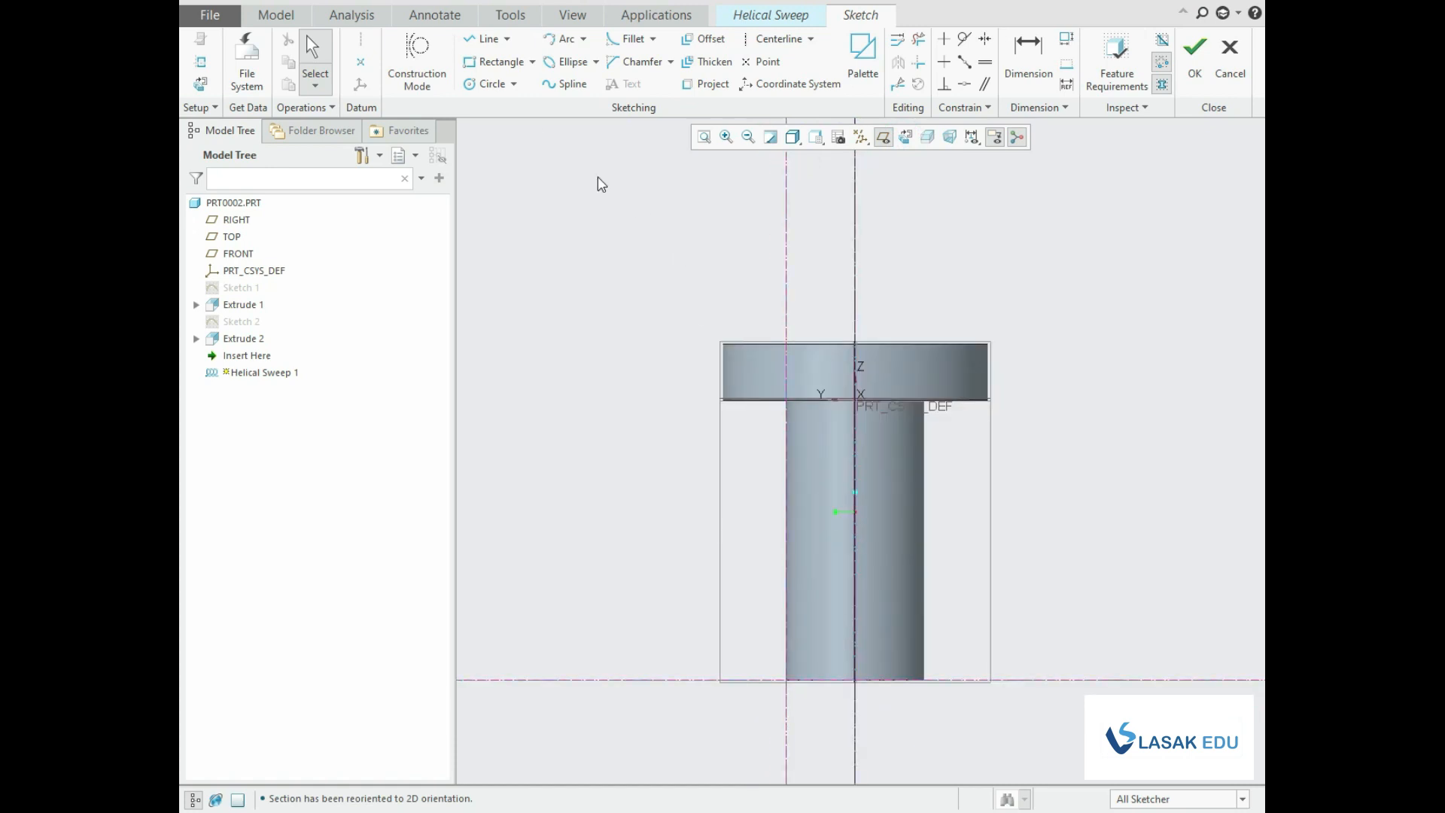
pyautogui.click(512, 83)
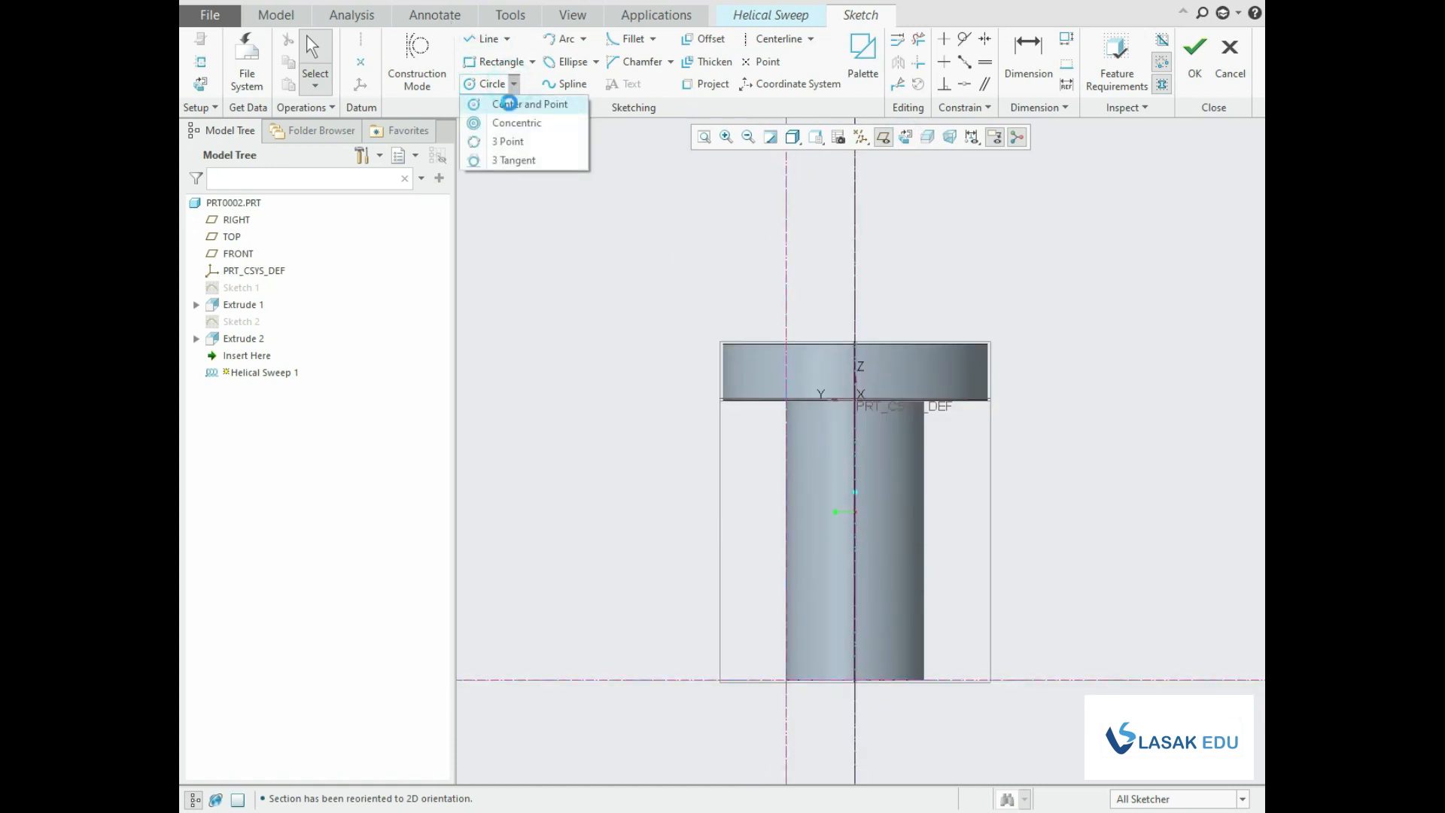
pyautogui.click(512, 105)
pyautogui.click(792, 690)
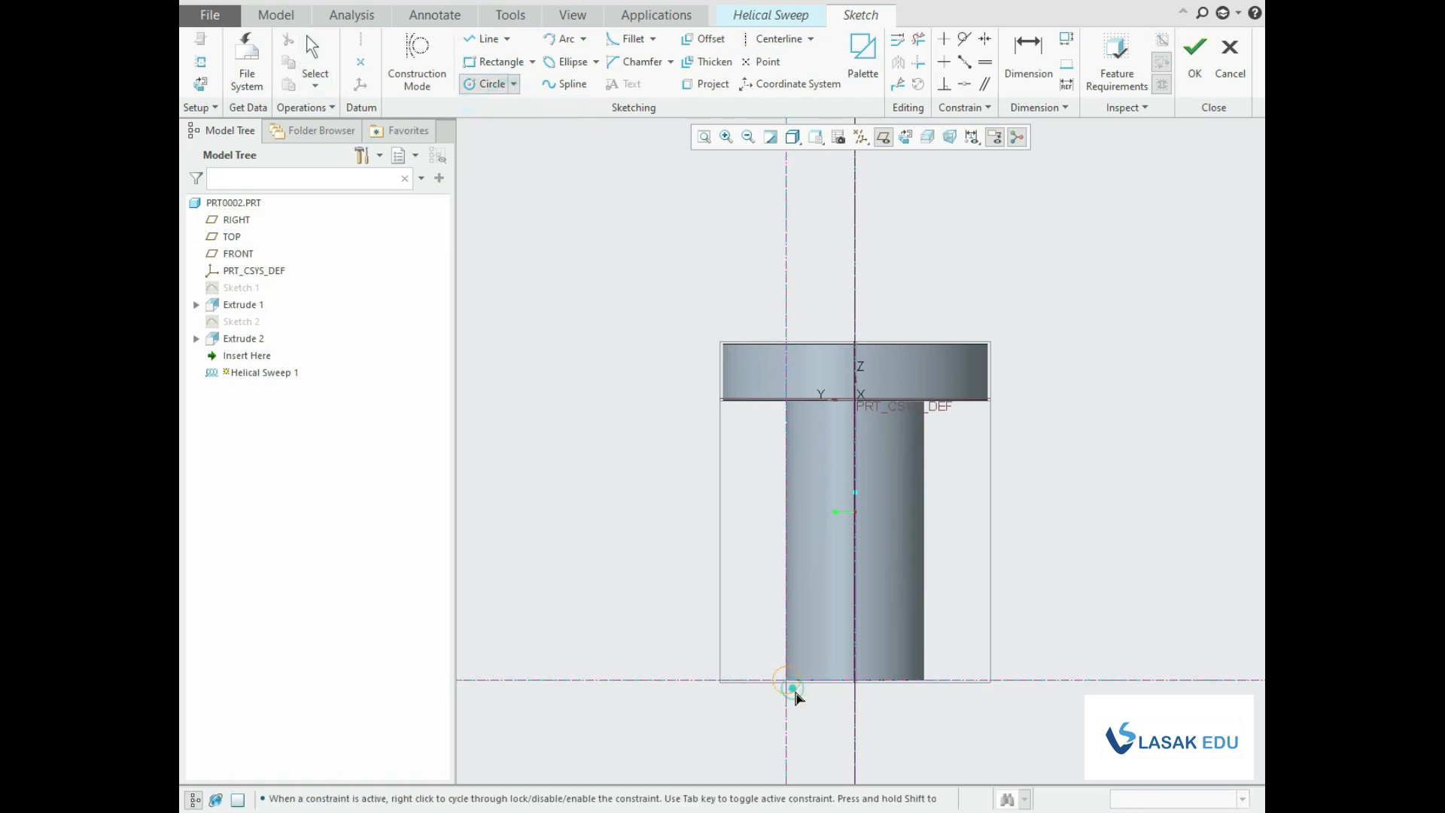
pyautogui.click(797, 691)
pyautogui.middleClick(803, 707)
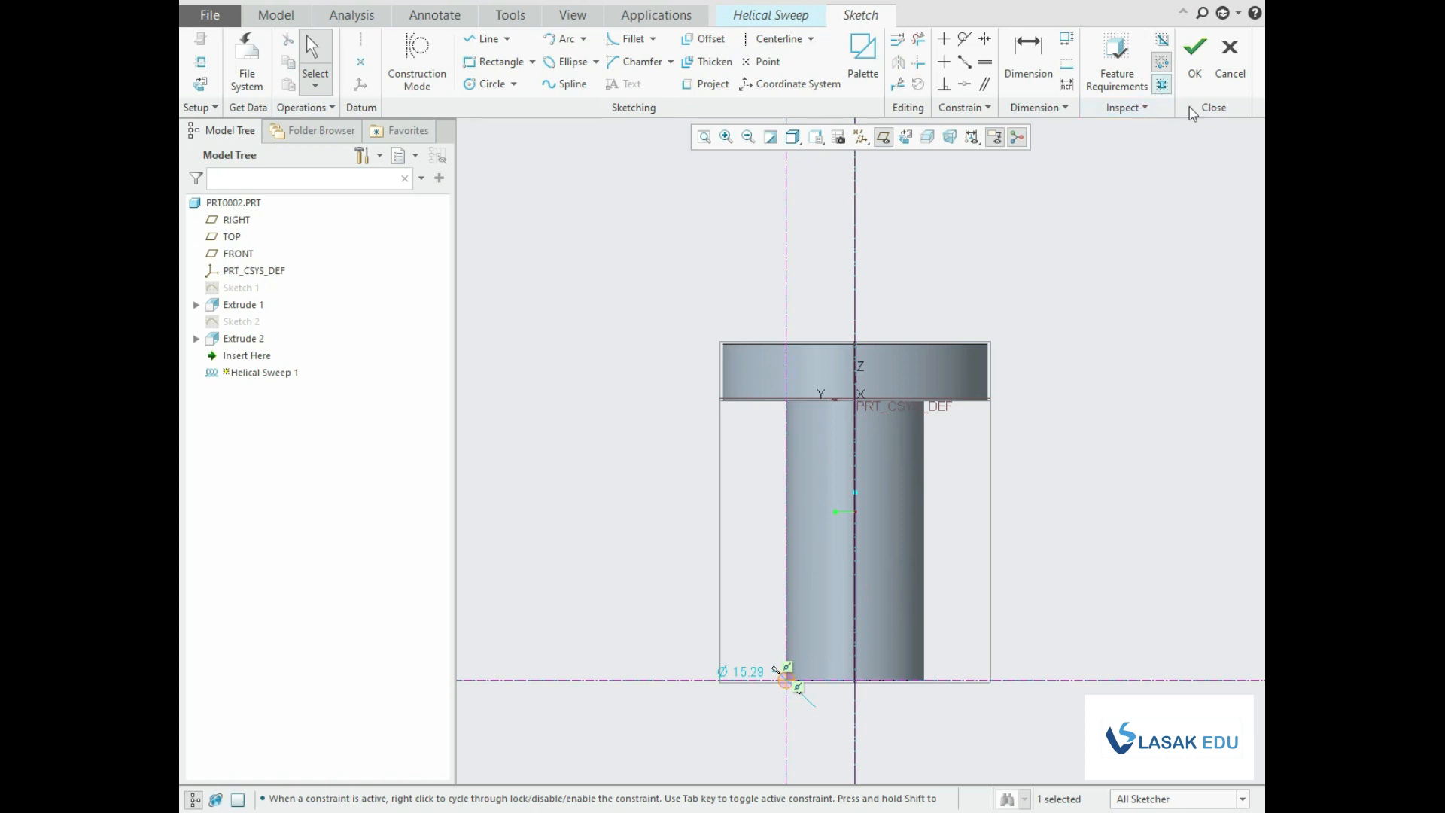
pyautogui.click(1194, 51)
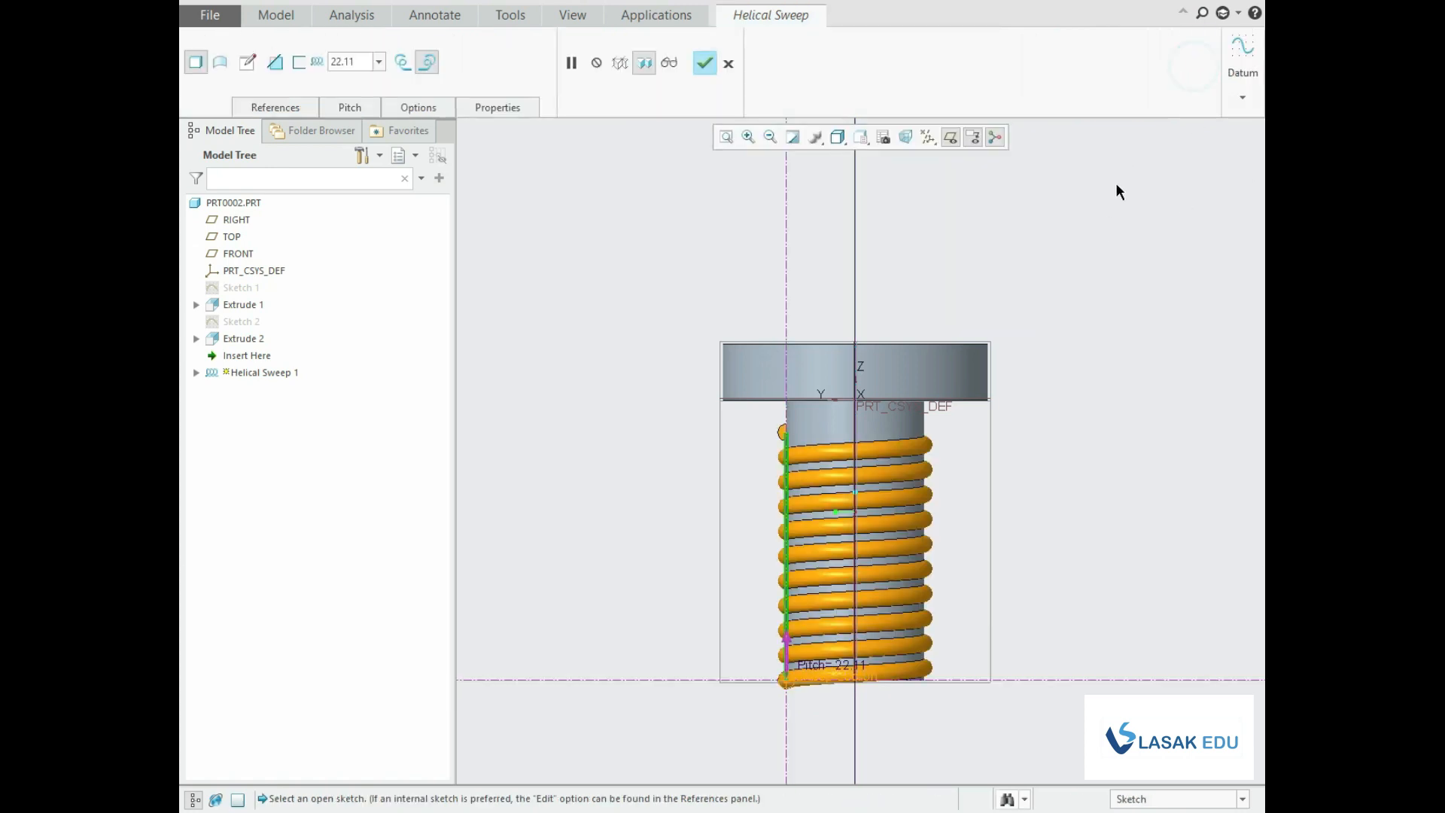
# Set the helical sweep to remove material so it cuts a thread groove into the shank, and inspect the preview.
pyautogui.moveTo(1028, 515); pyautogui.dragTo(999, 547, button='middle')
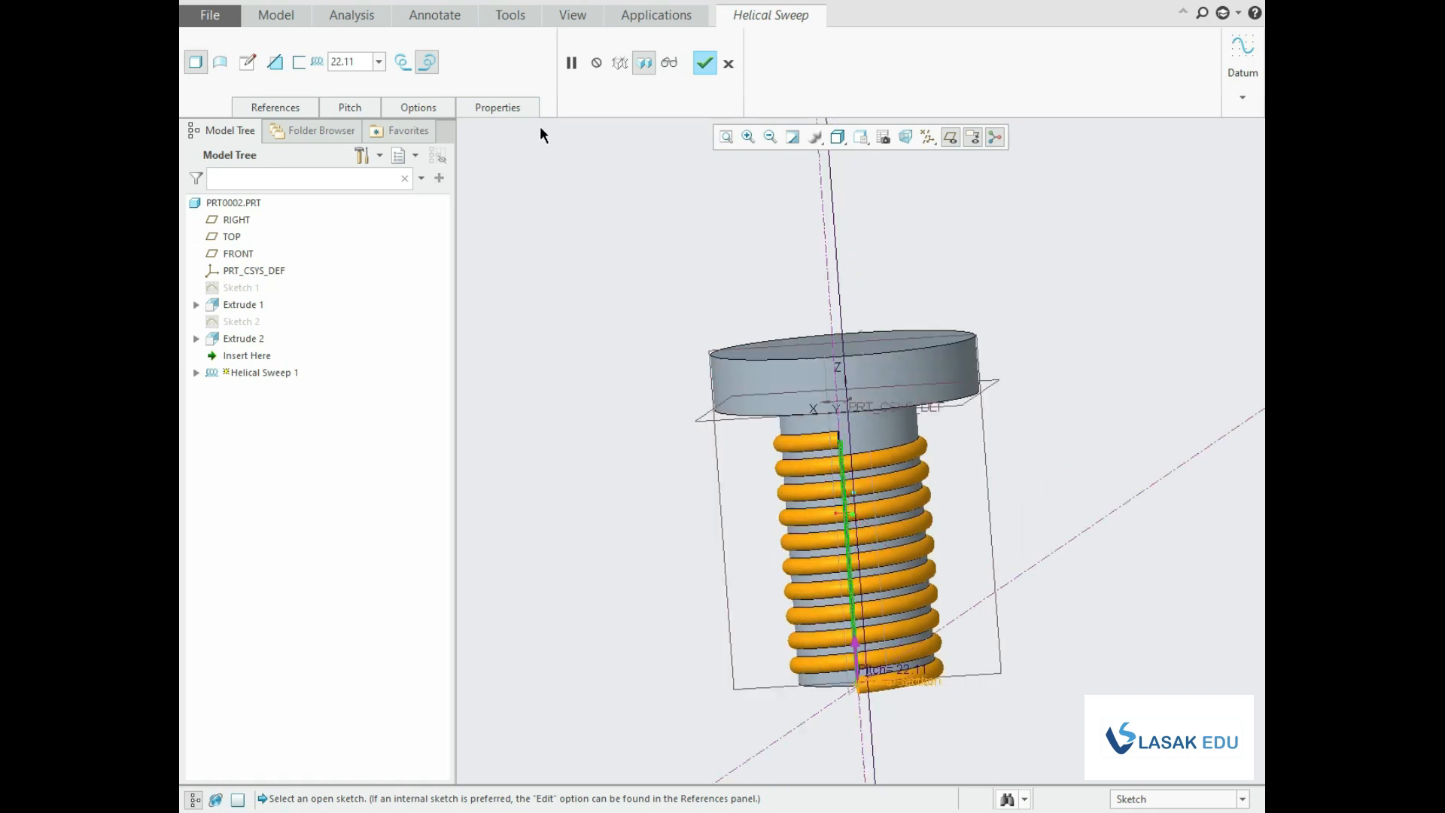
pyautogui.click(276, 63)
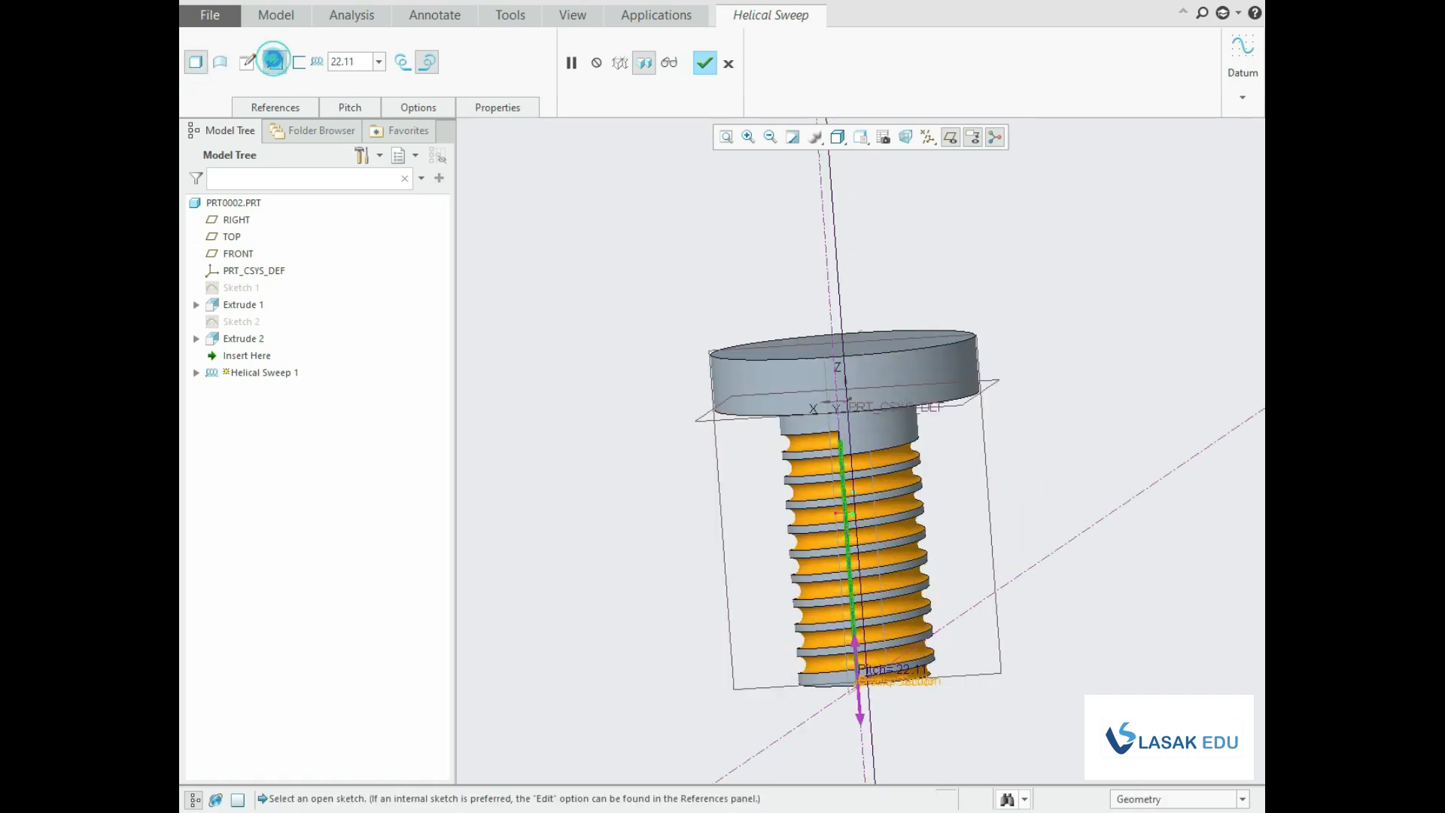
pyautogui.moveTo(634, 412); pyautogui.dragTo(567, 391, button='middle')
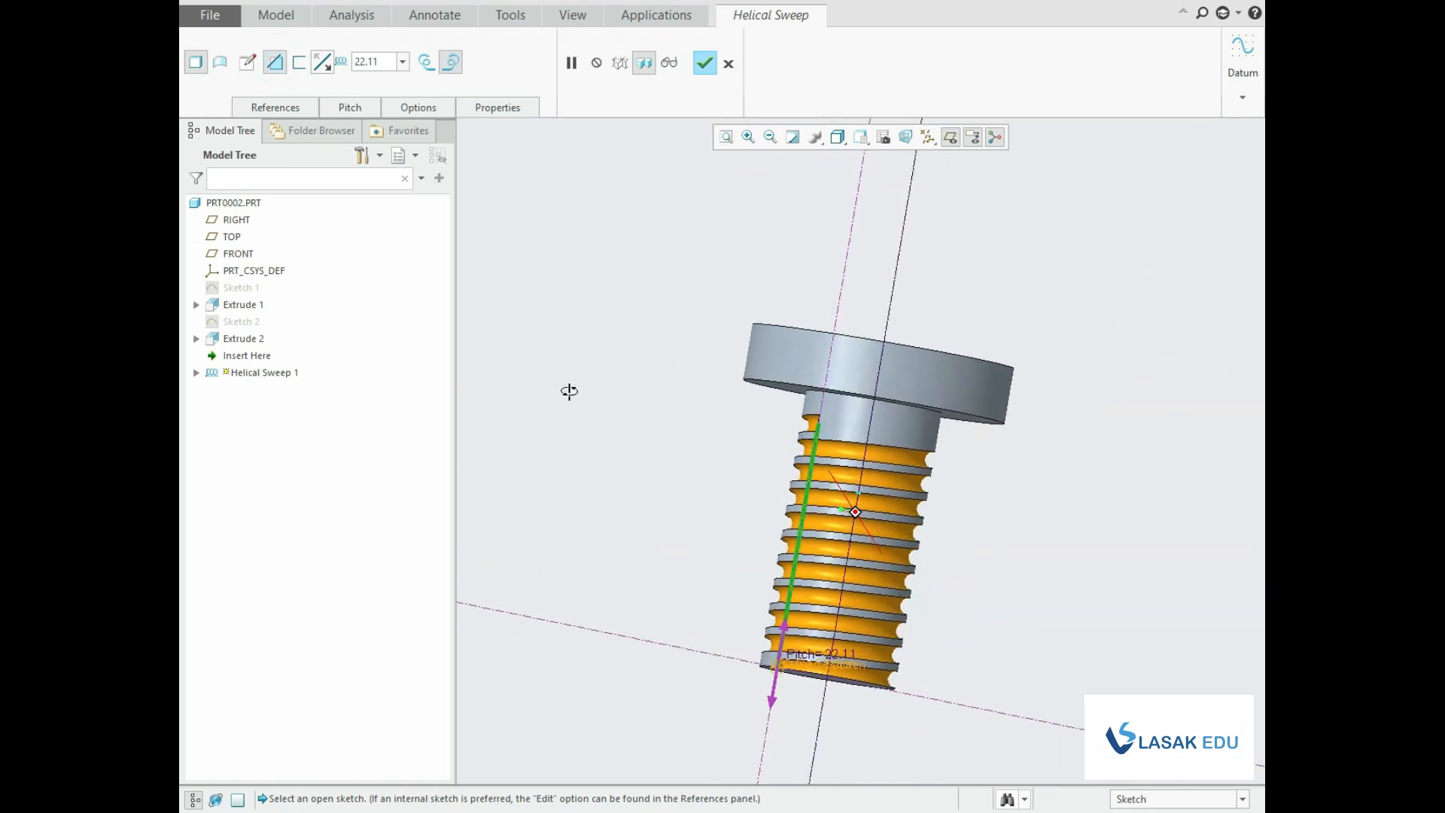
pyautogui.moveTo(889, 269); pyautogui.dragTo(832, 226, button='middle')
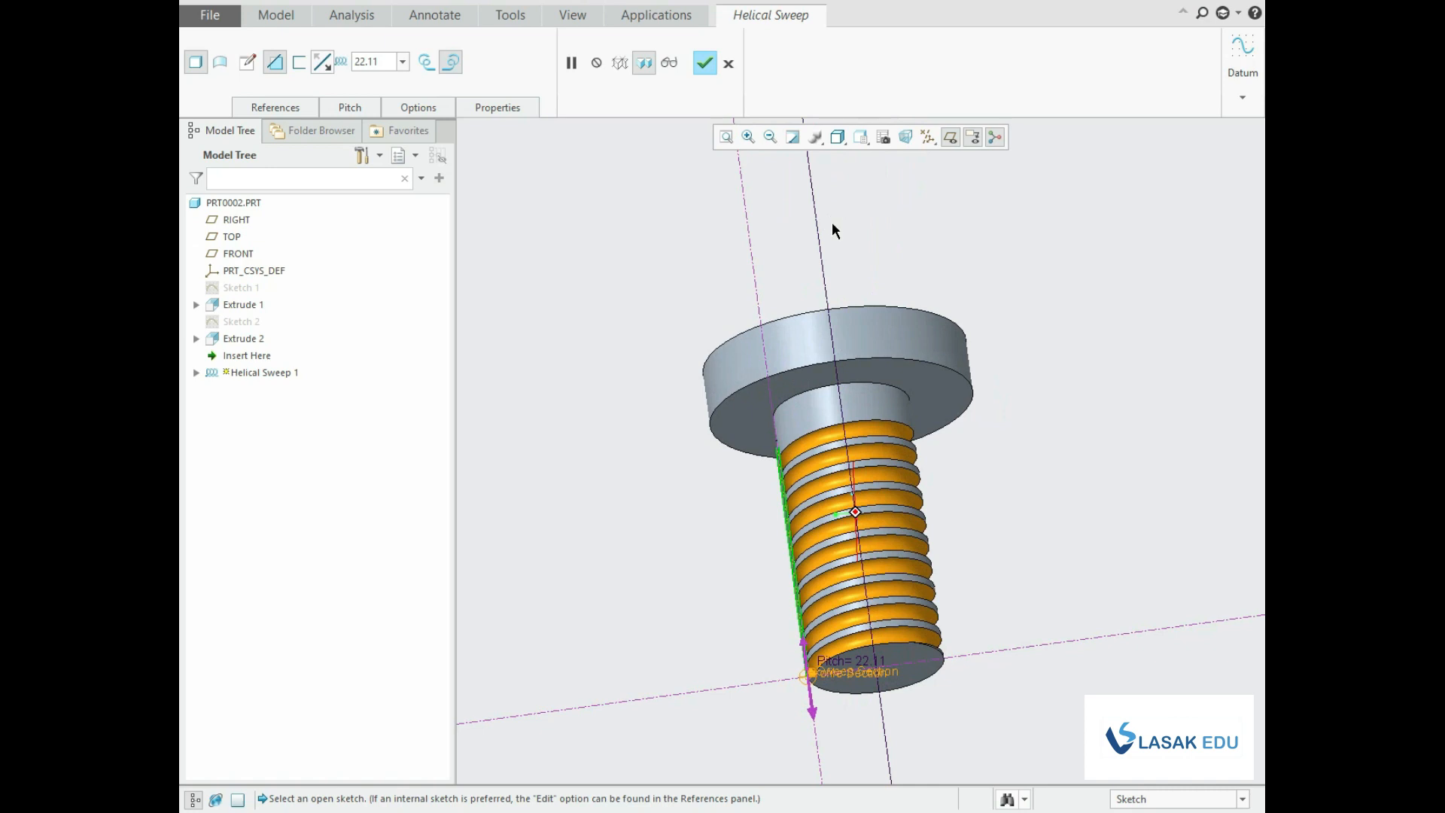
# Compare the helix directions and set the thread cut to the left-handed rule.
pyautogui.click(426, 63)
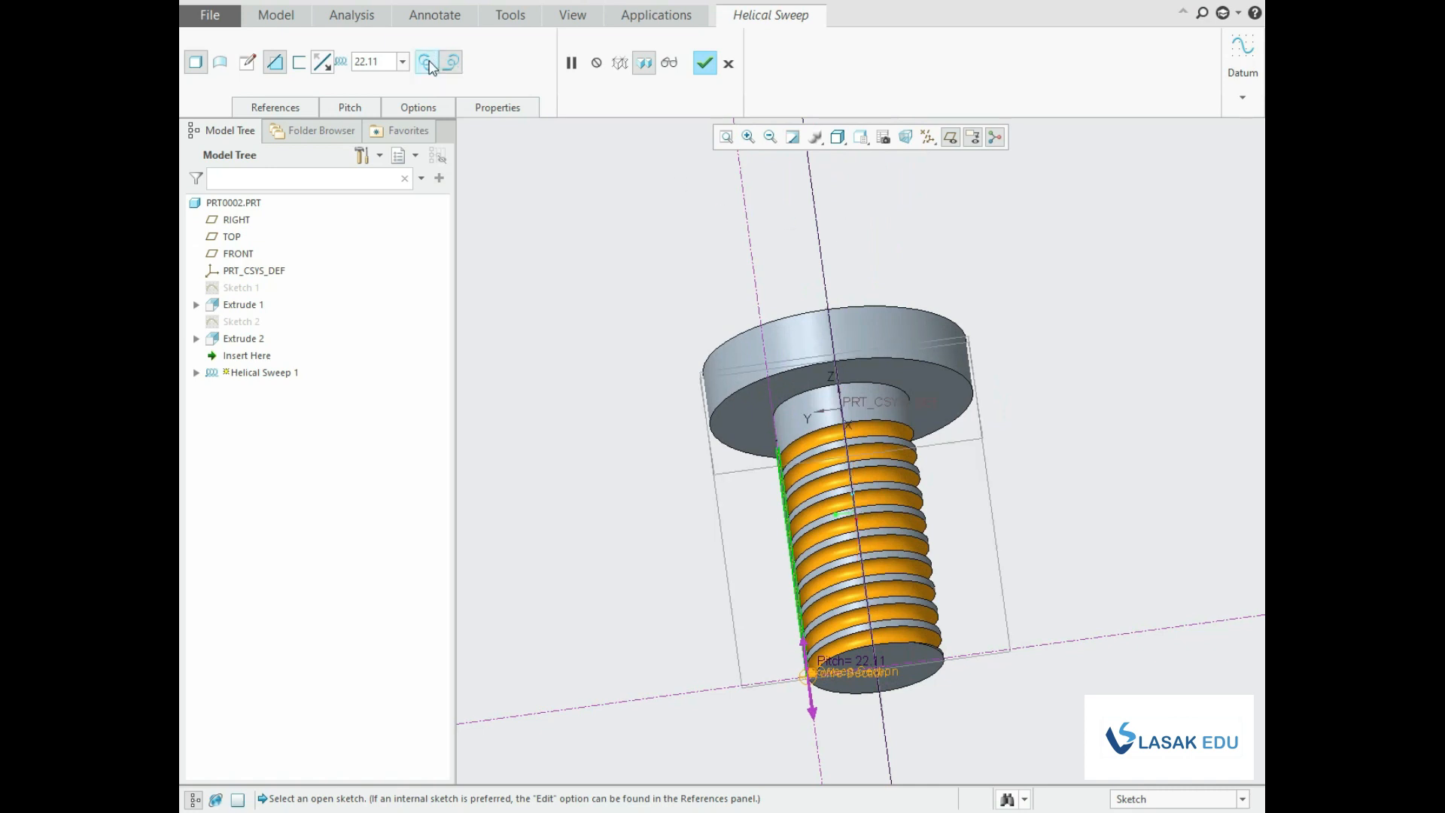
pyautogui.click(429, 65)
pyautogui.click(450, 63)
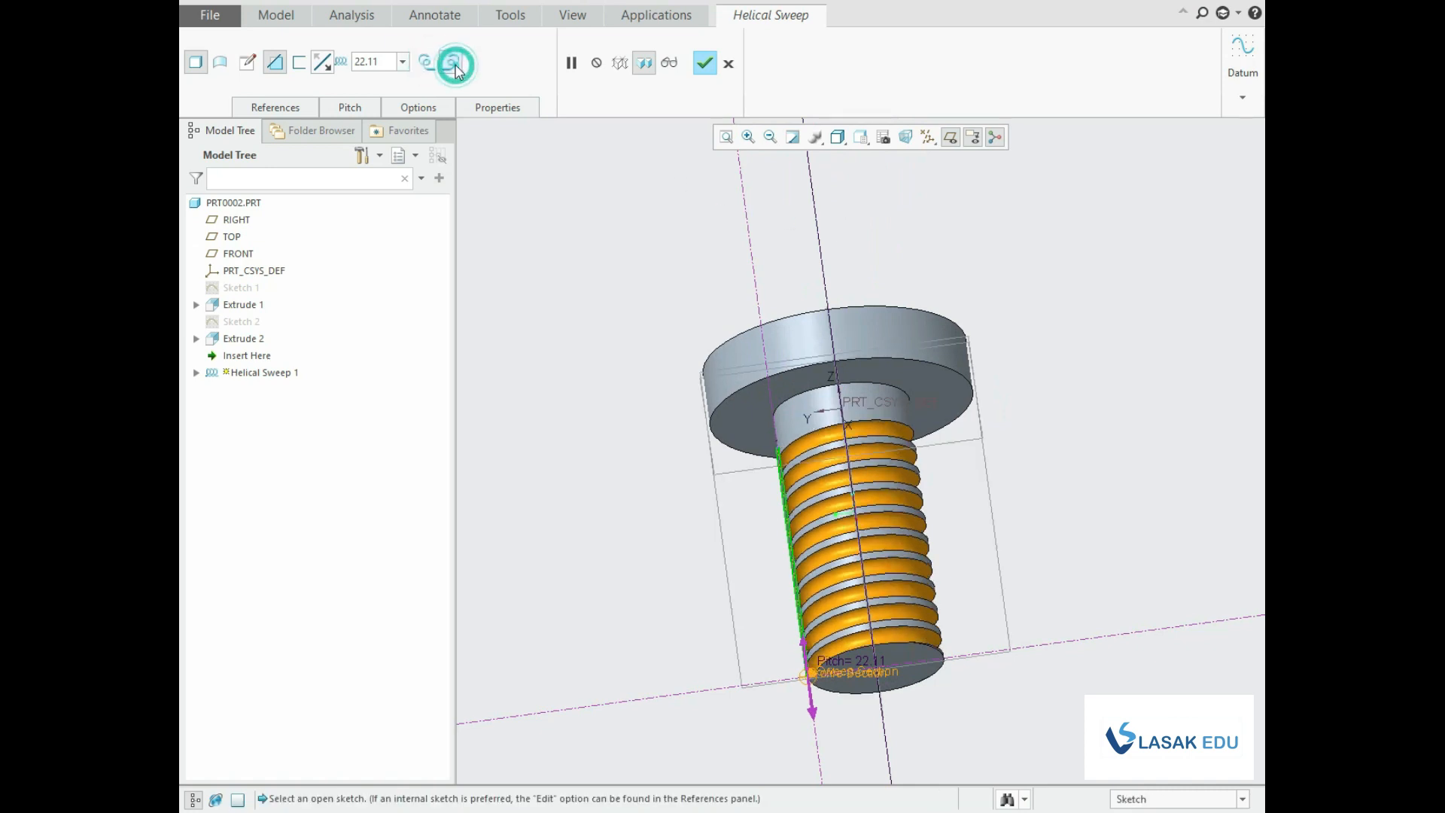
pyautogui.click(429, 64)
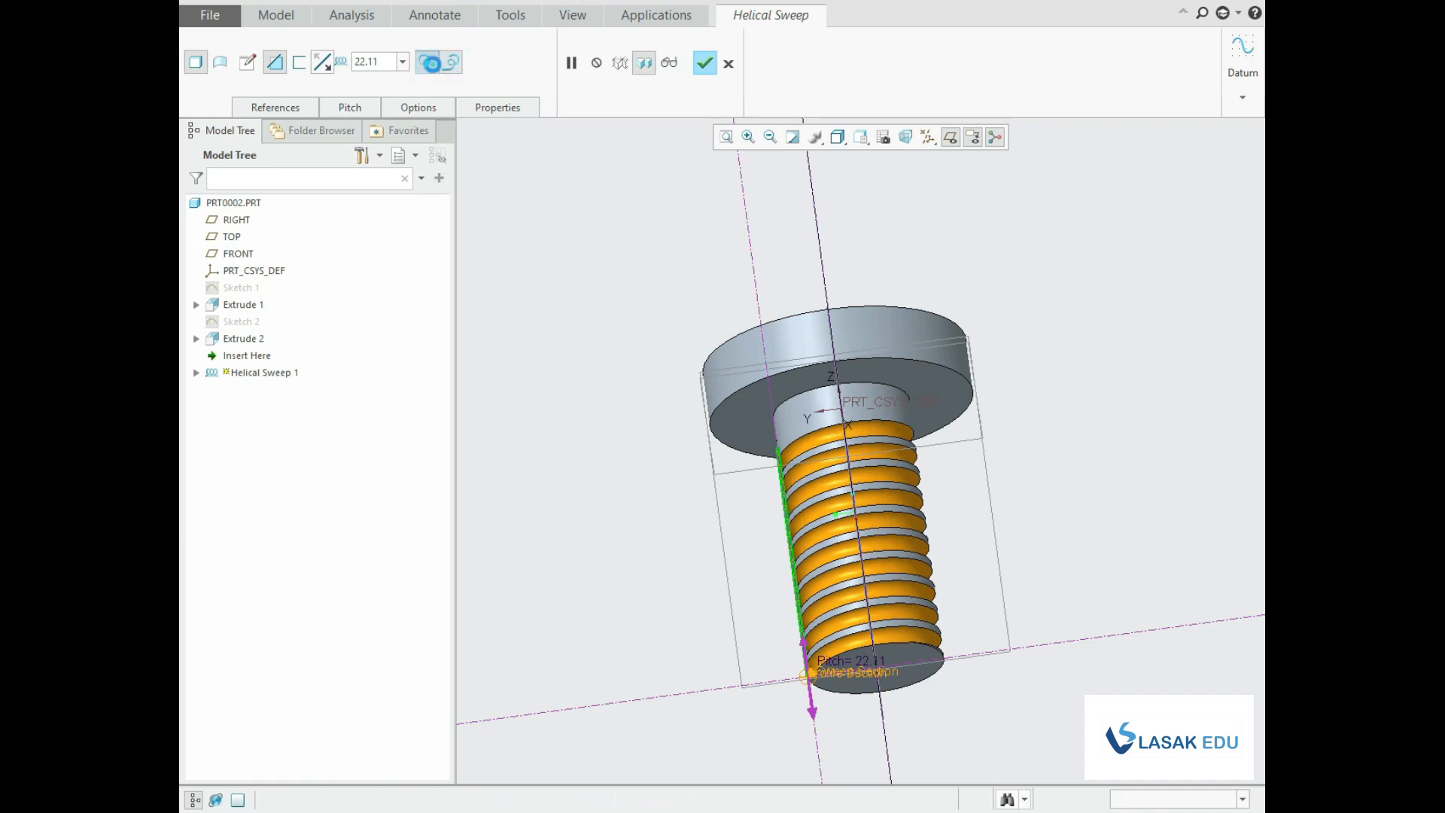
# Give the helical sweep a variable pitch: add 30 at the end point and an intermediate pitch of 22.
pyautogui.click(350, 109)
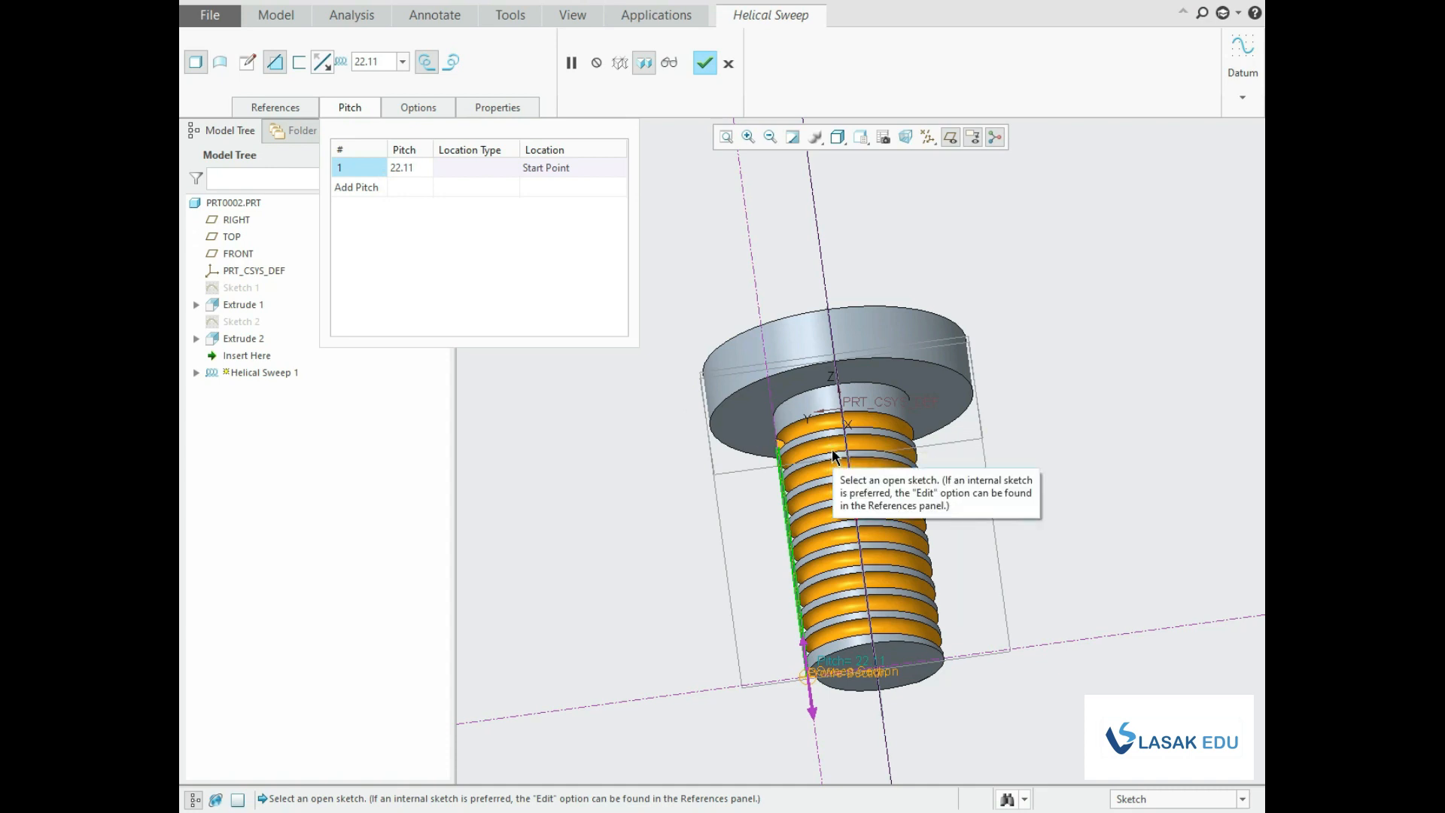
pyautogui.click(371, 186)
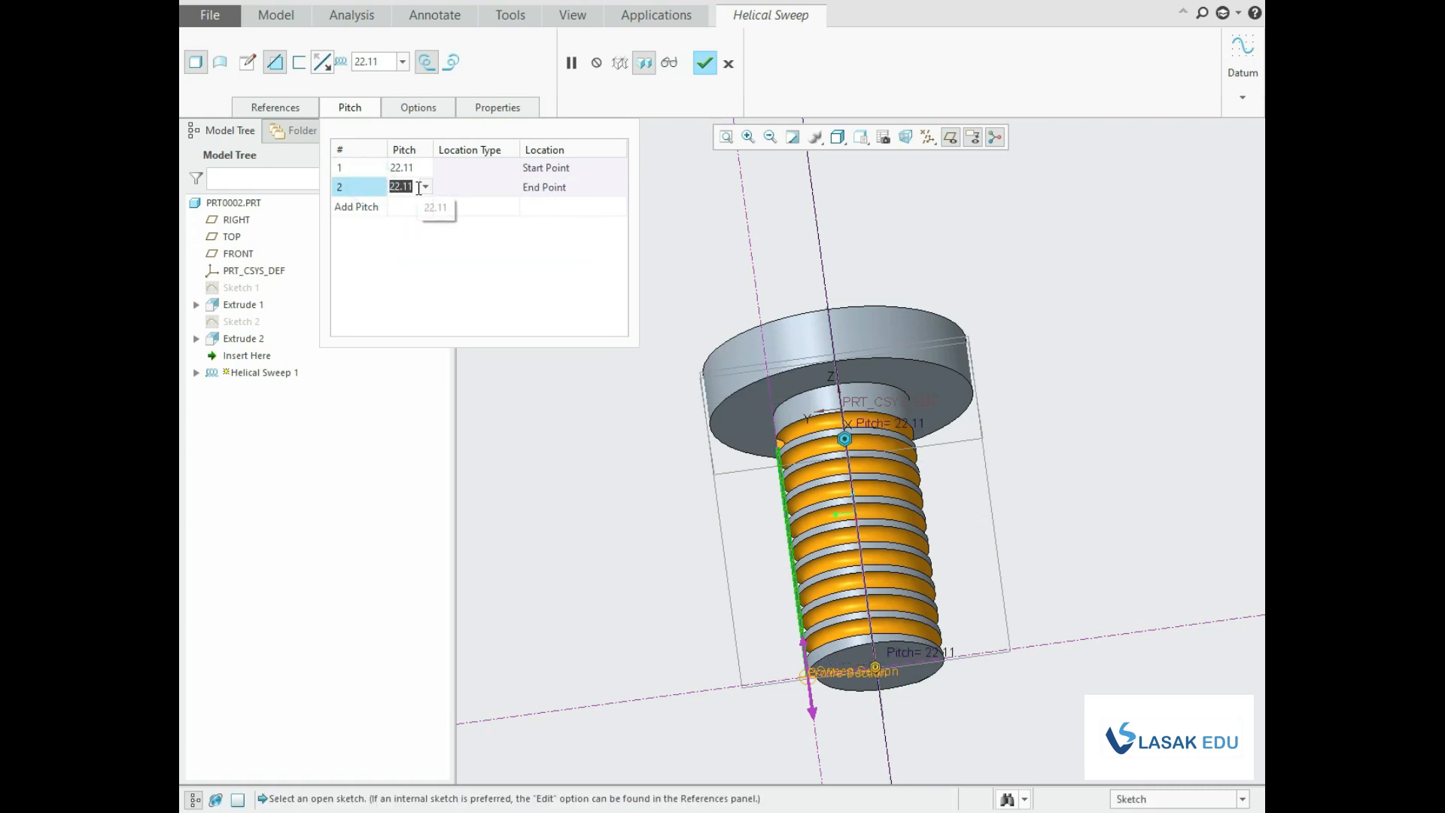
pyautogui.write('30.00')
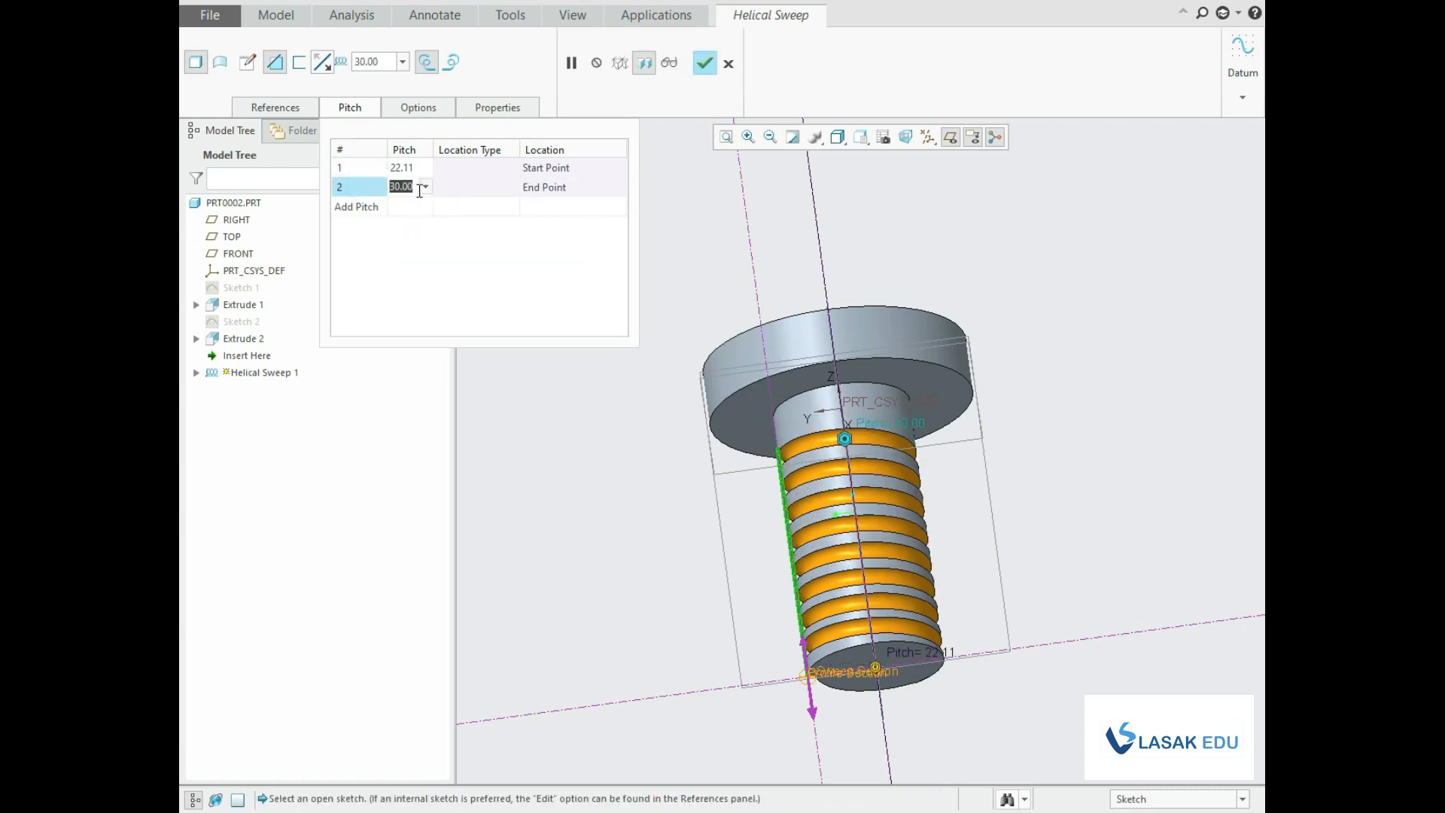
pyautogui.click(359, 206)
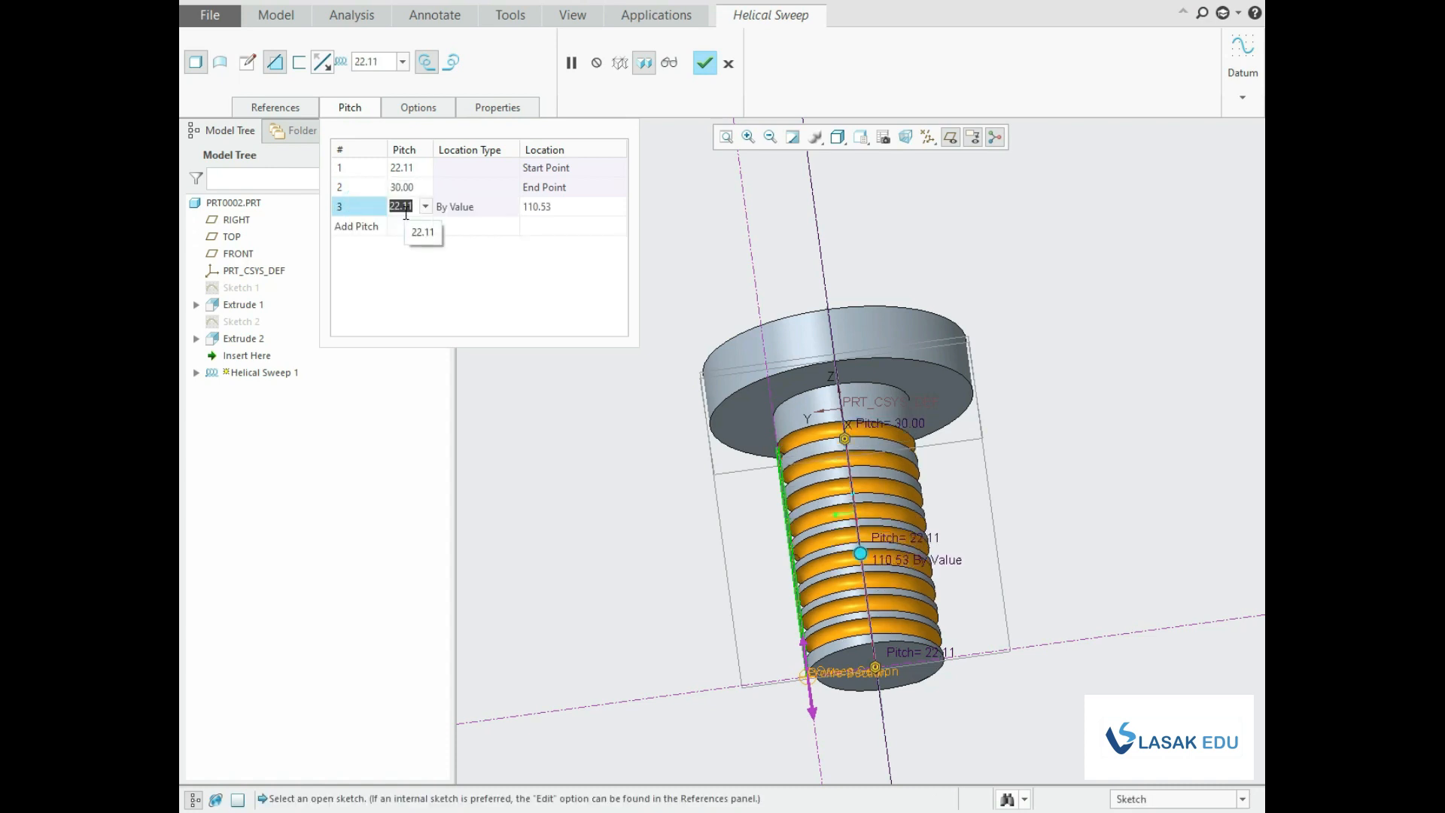
pyautogui.write('22')
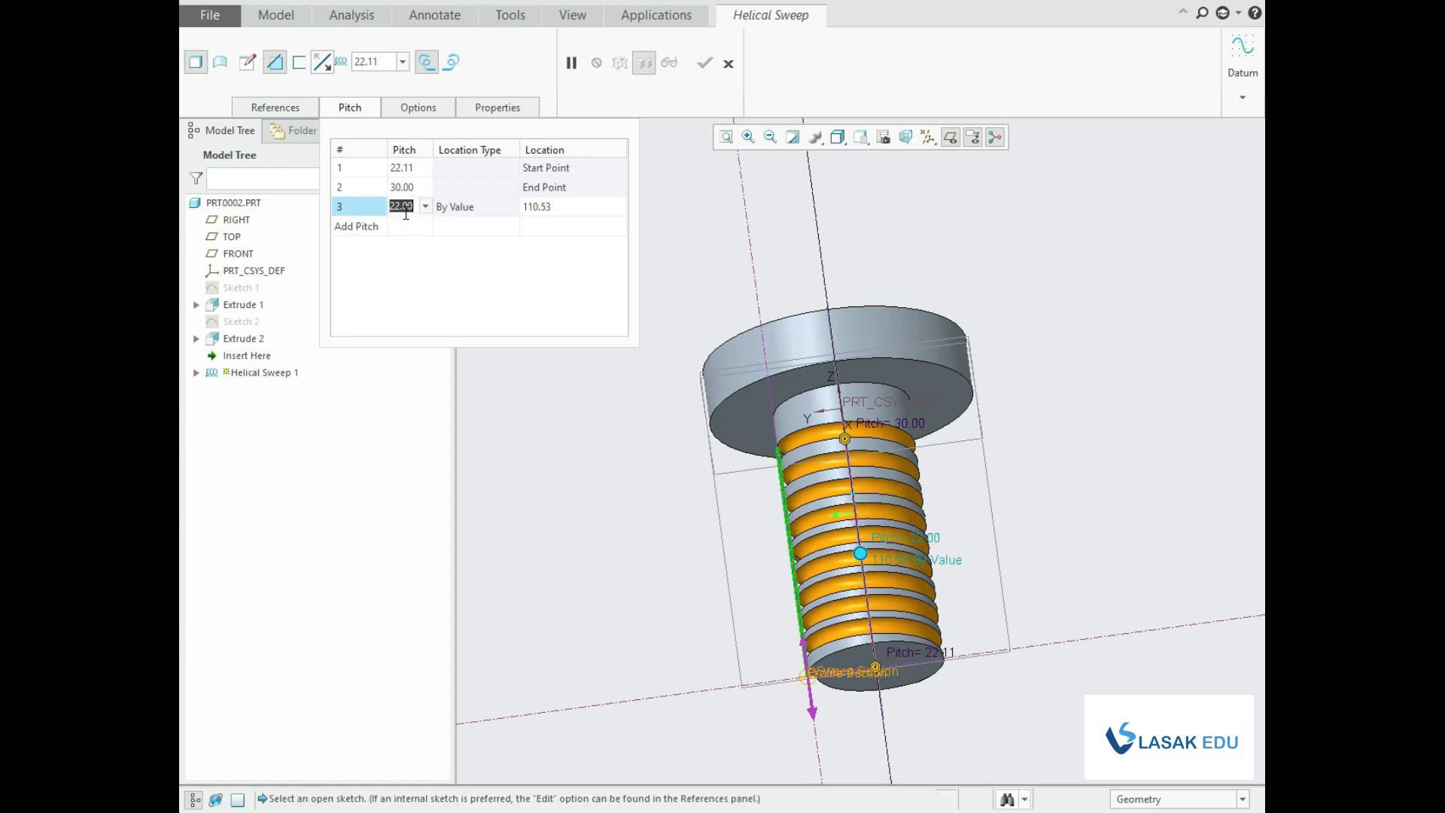
pyautogui.moveTo(1092, 611); pyautogui.dragTo(1100, 690, button='middle')
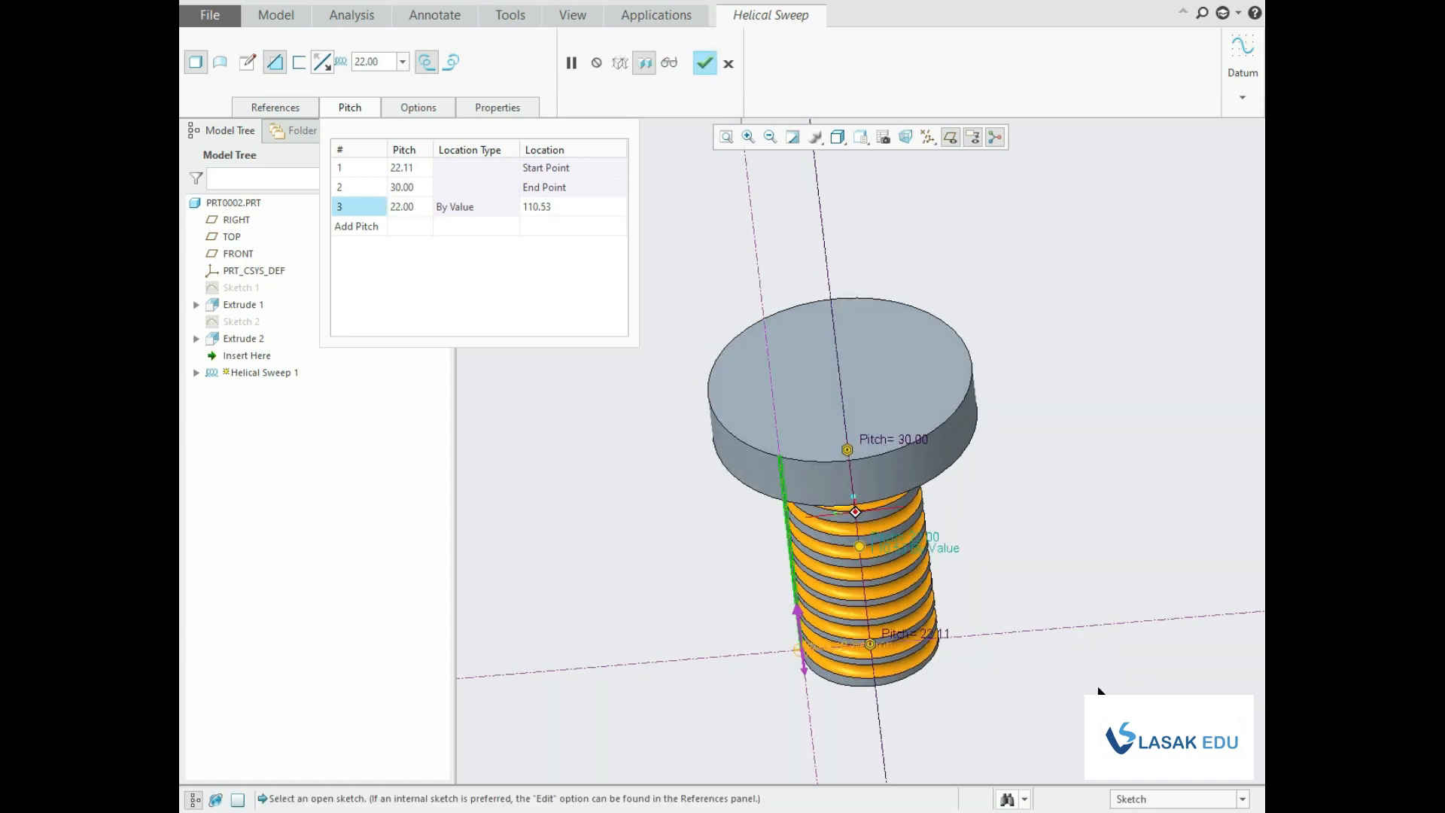
# Complete the variable-pitch helical sweep cut and inspect the threaded shank.
pyautogui.click(349, 110)
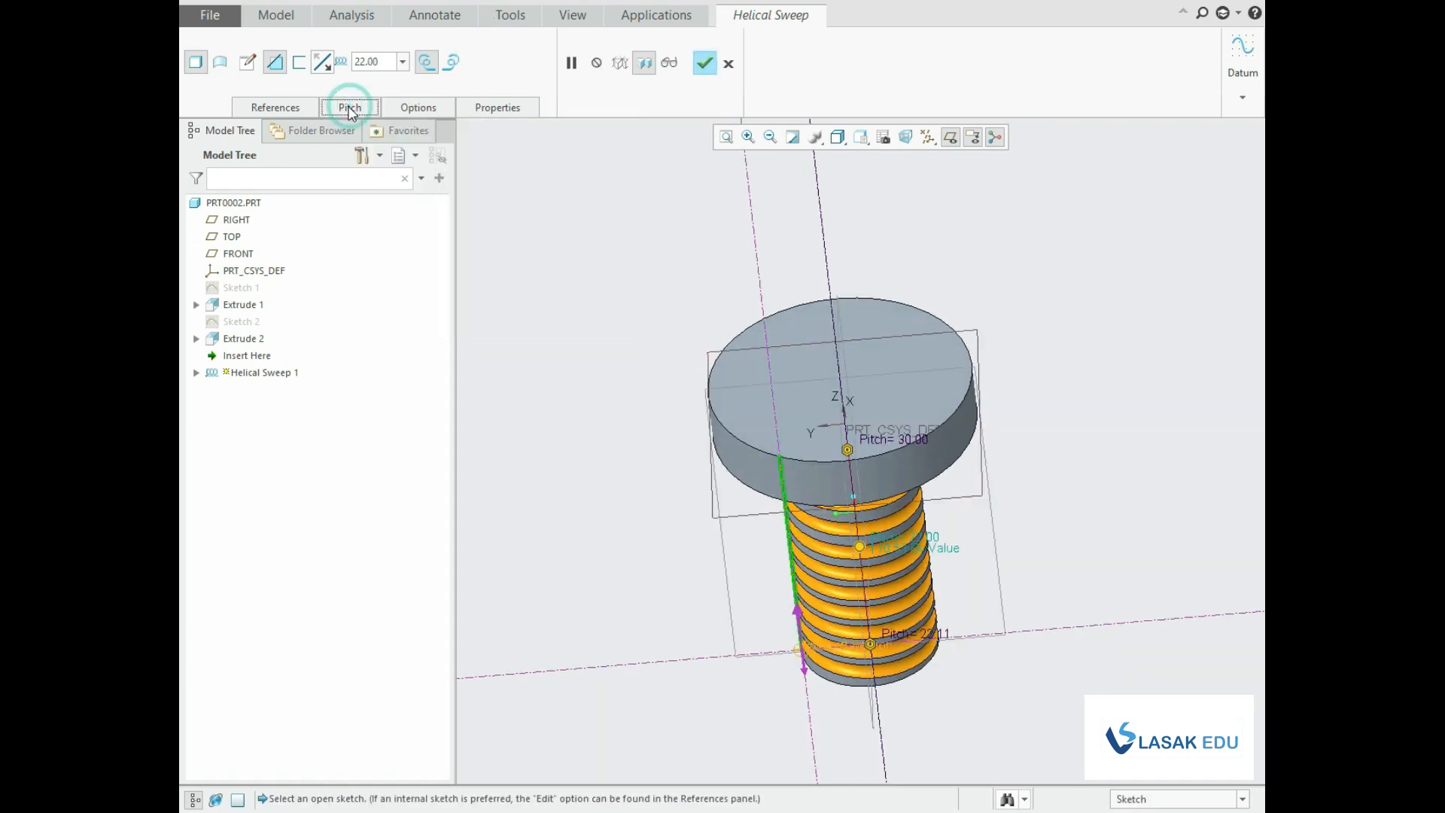
pyautogui.click(704, 63)
pyautogui.click(679, 197)
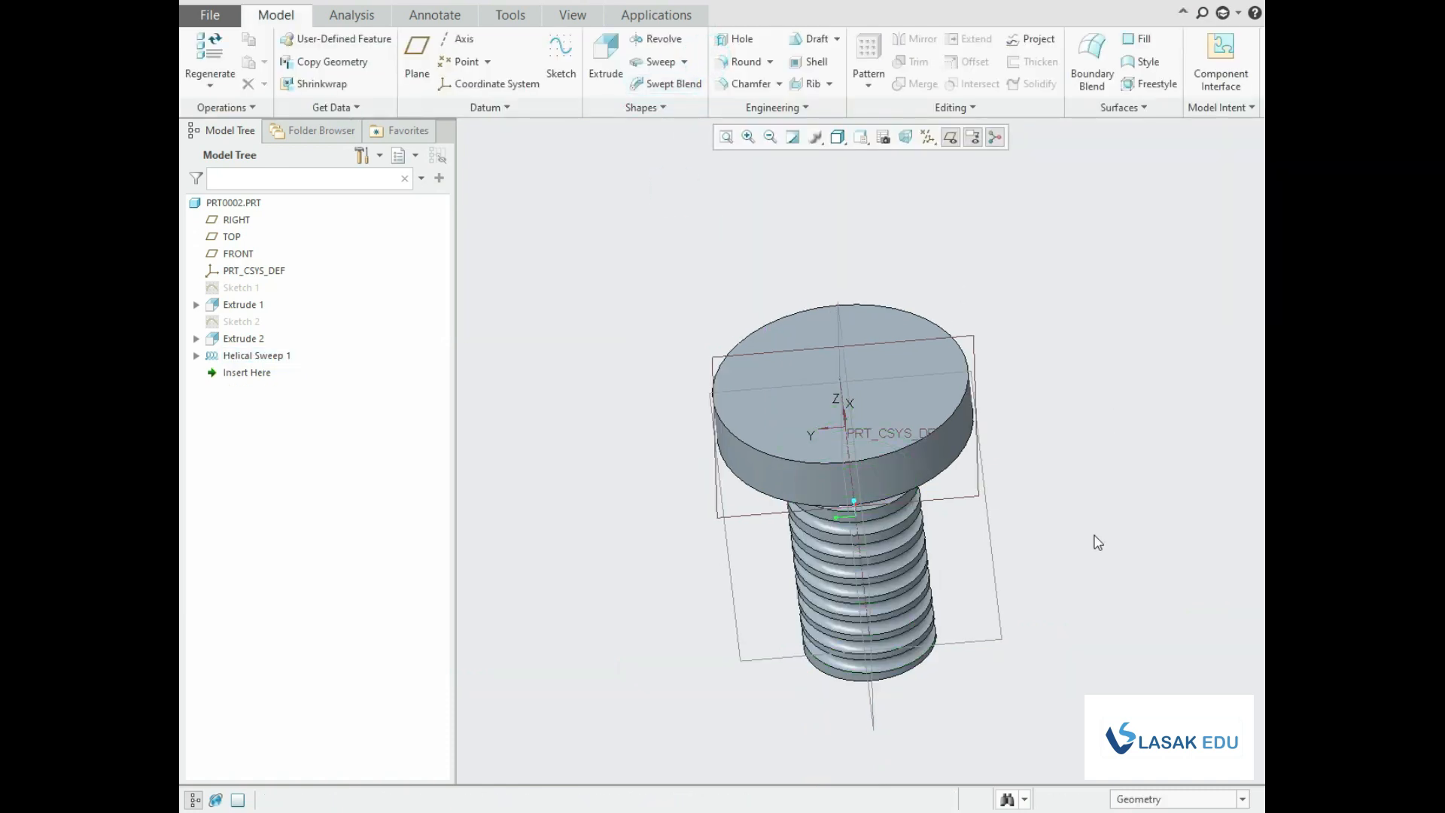
pyautogui.moveTo(1097, 539); pyautogui.dragTo(626, 367, button='middle')
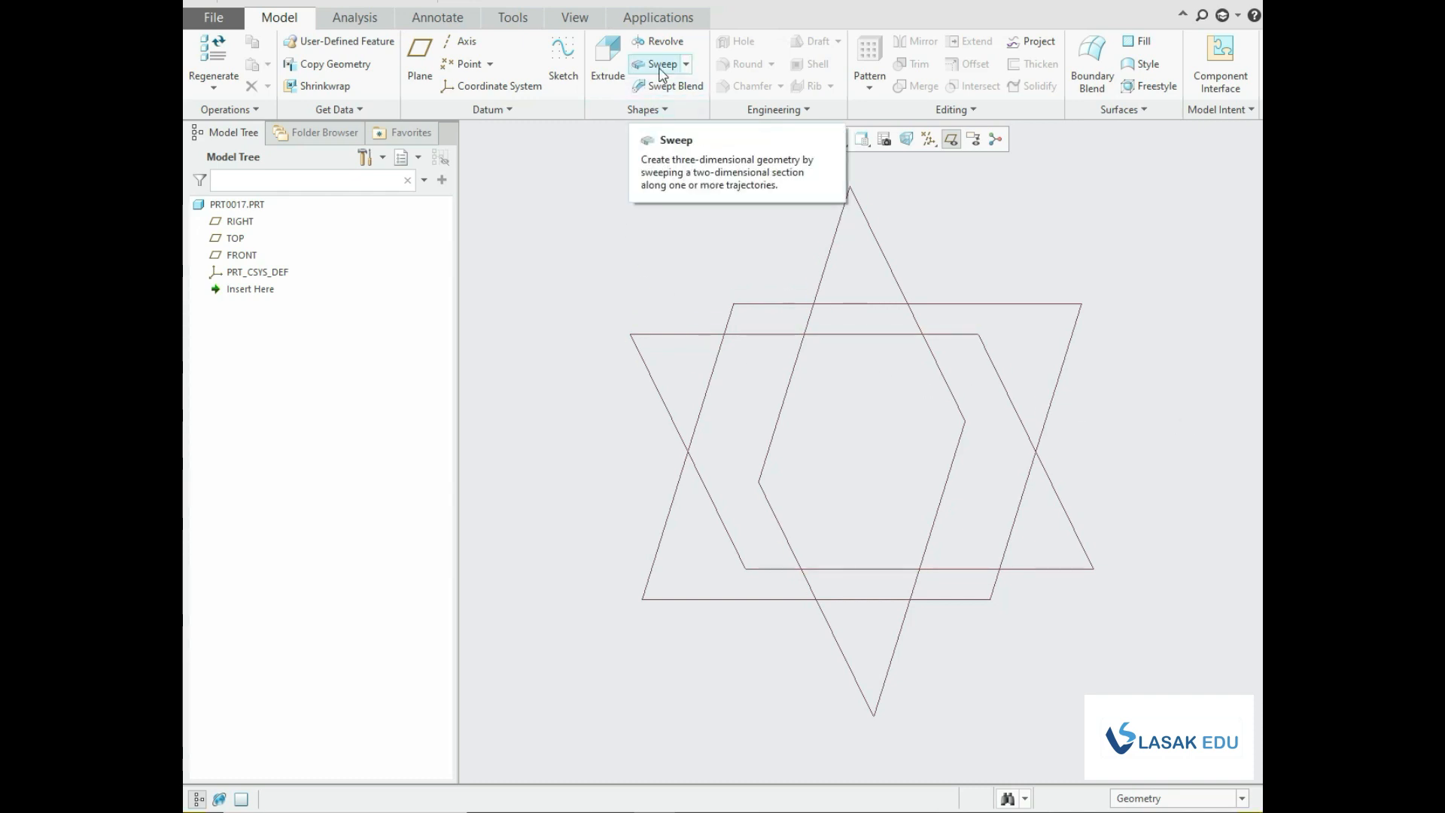
pyautogui.click(687, 65)
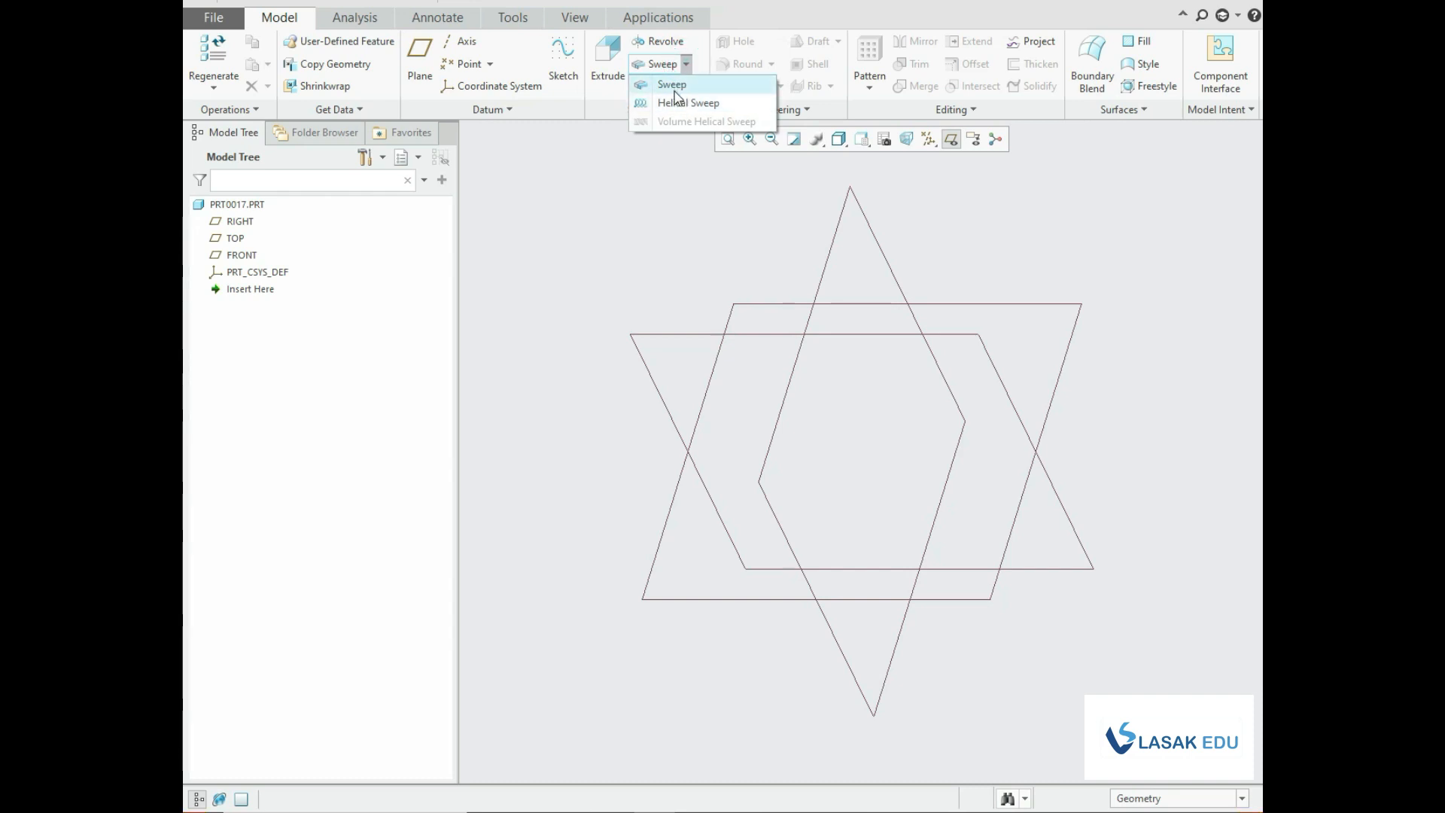
pyautogui.click(649, 218)
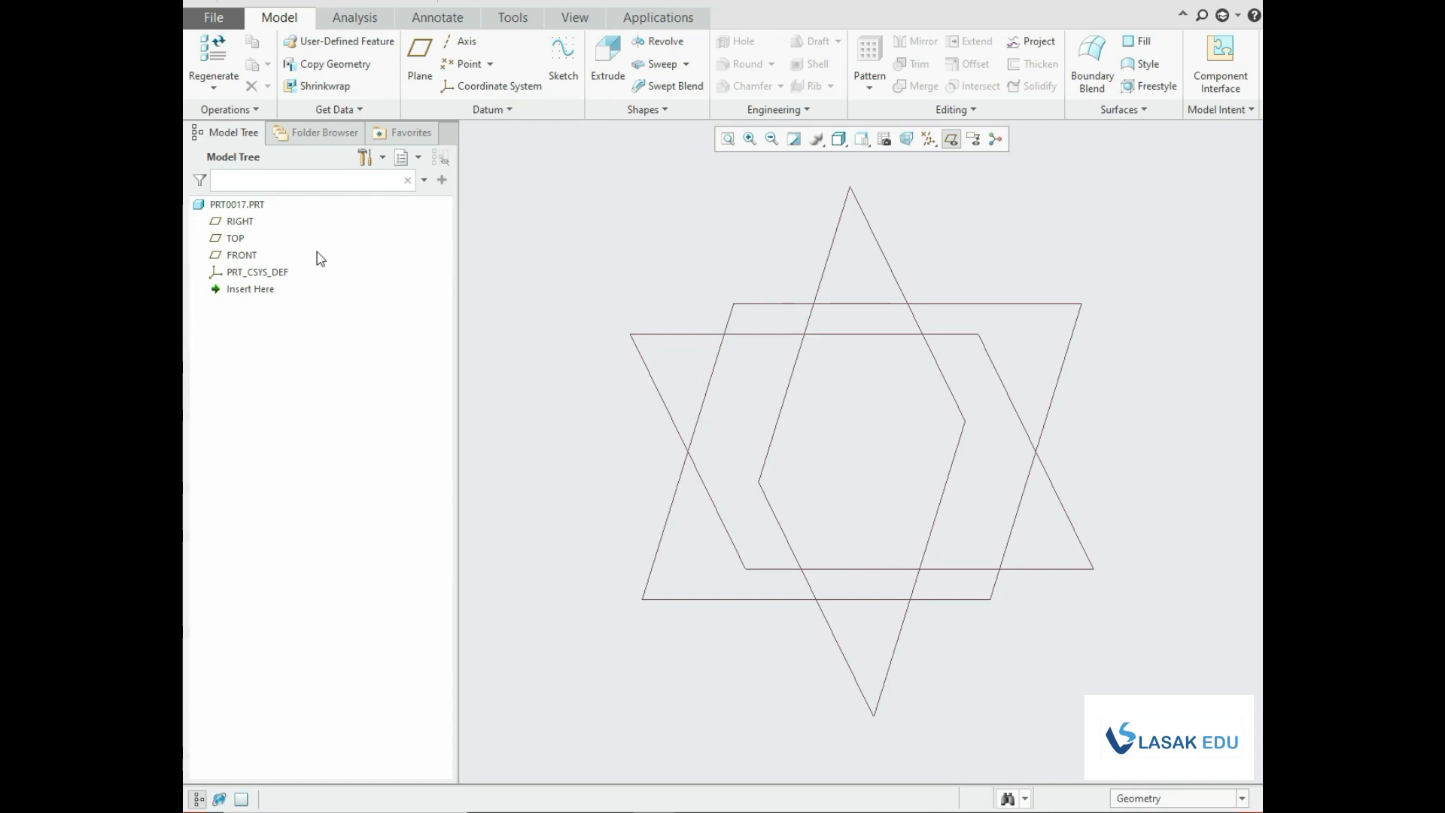
# Start a sketch on the FRONT plane and orient the sketch view parallel to the screen.
pyautogui.click(253, 255)
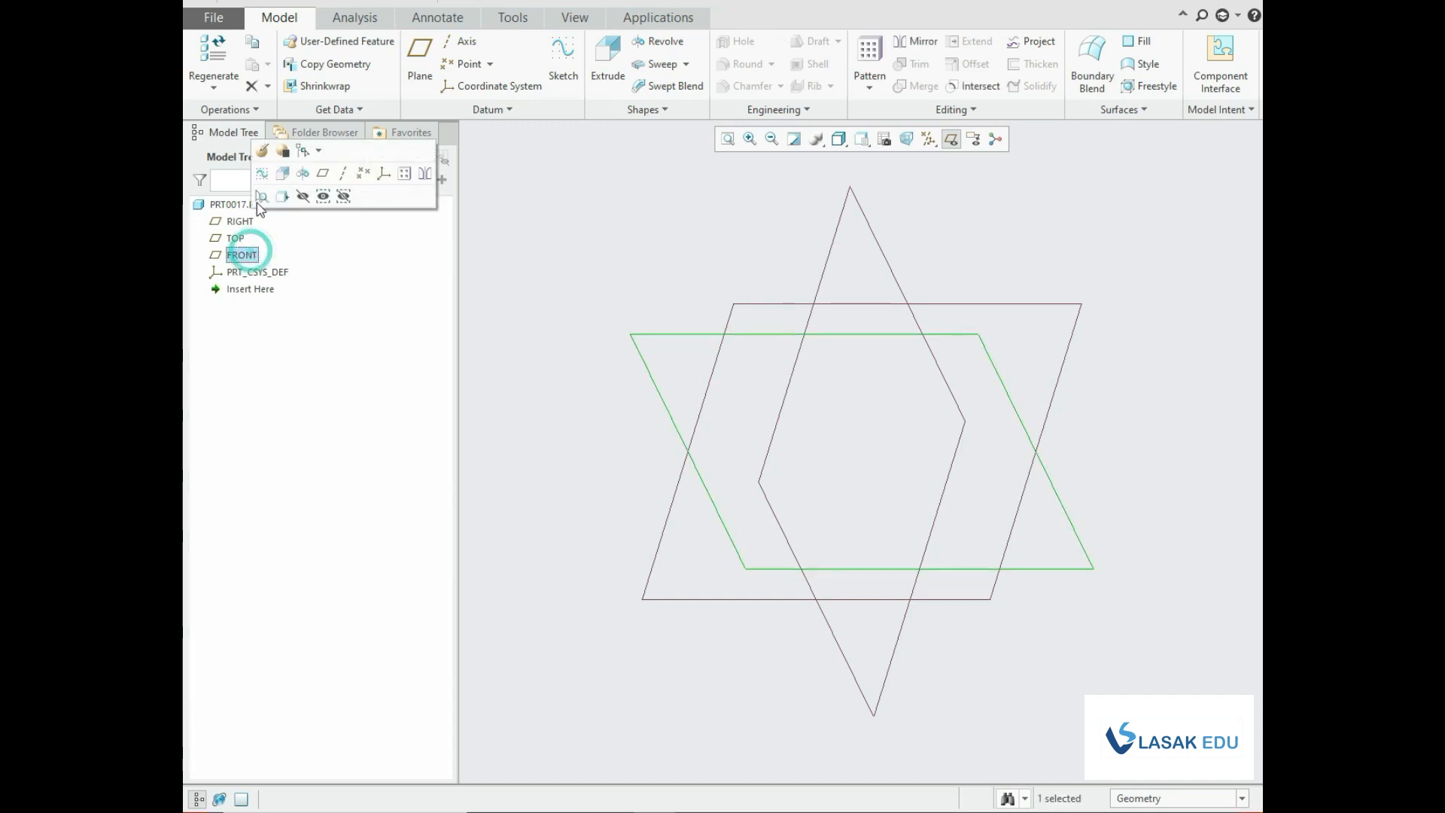
pyautogui.click(256, 174)
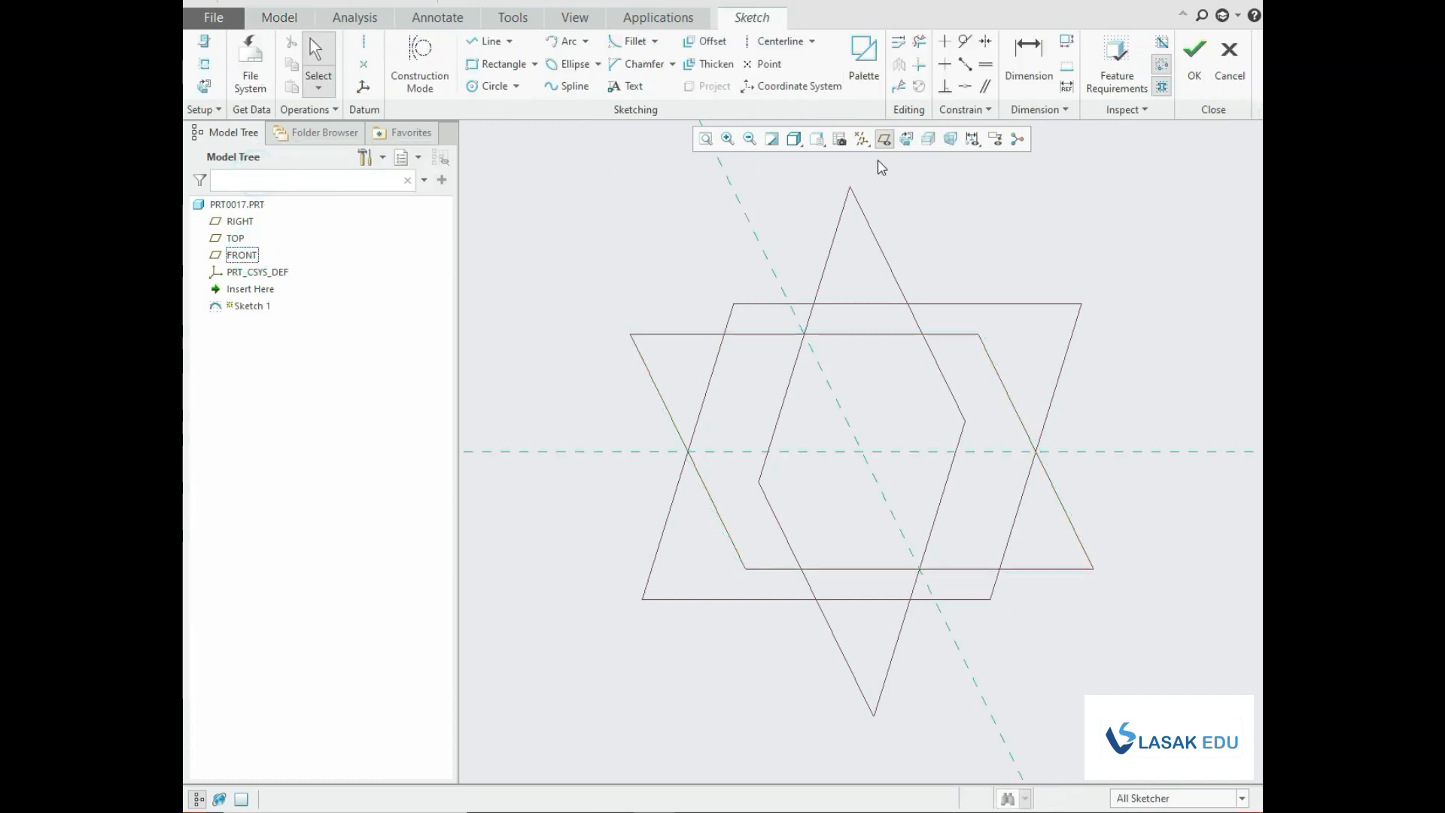
pyautogui.click(907, 140)
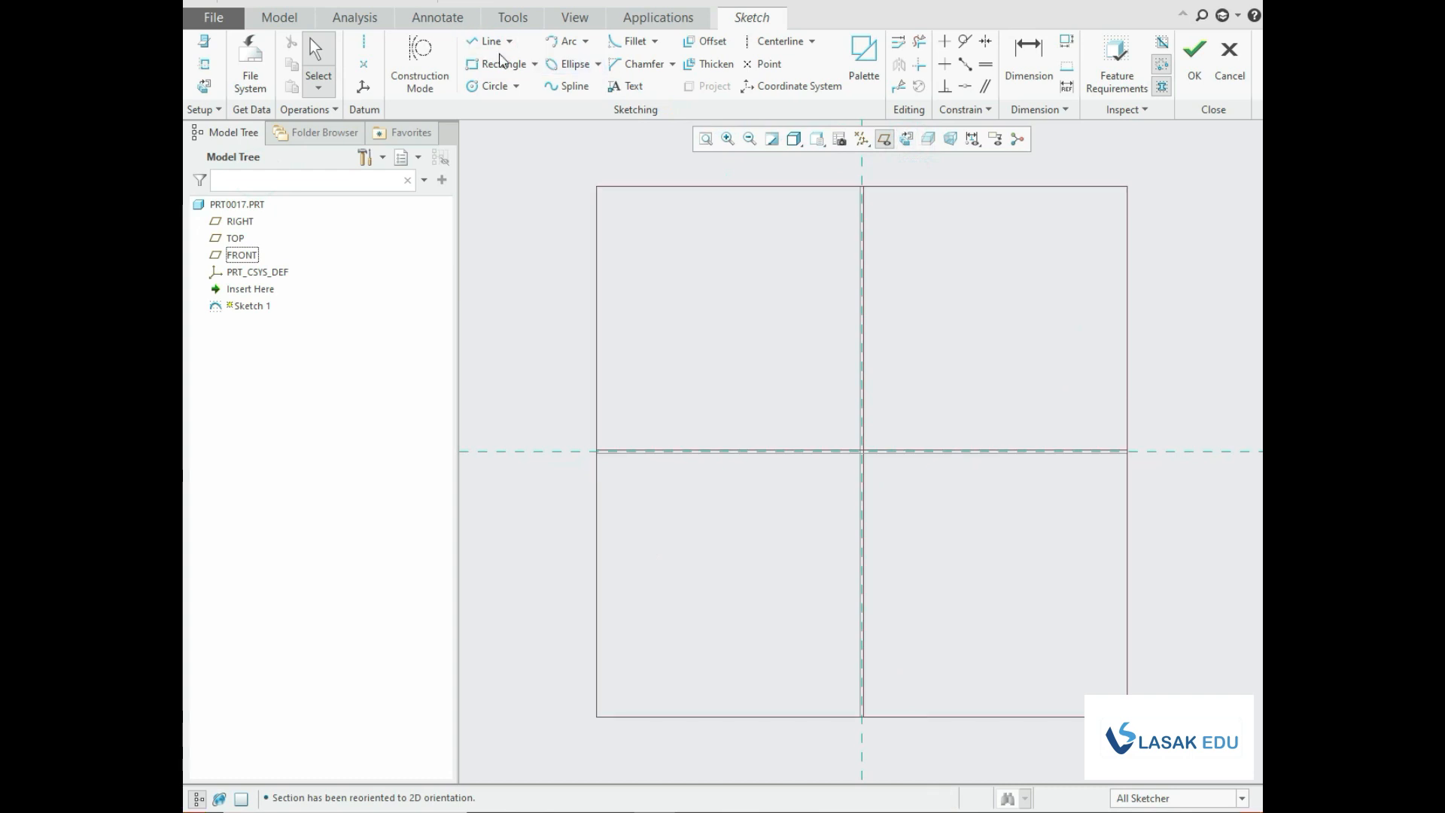
# Sketch a six-point open spline from about 176 left and 177 above the origin to about 153 right and 119 below it.
pyautogui.click(568, 86)
pyautogui.click(687, 265)
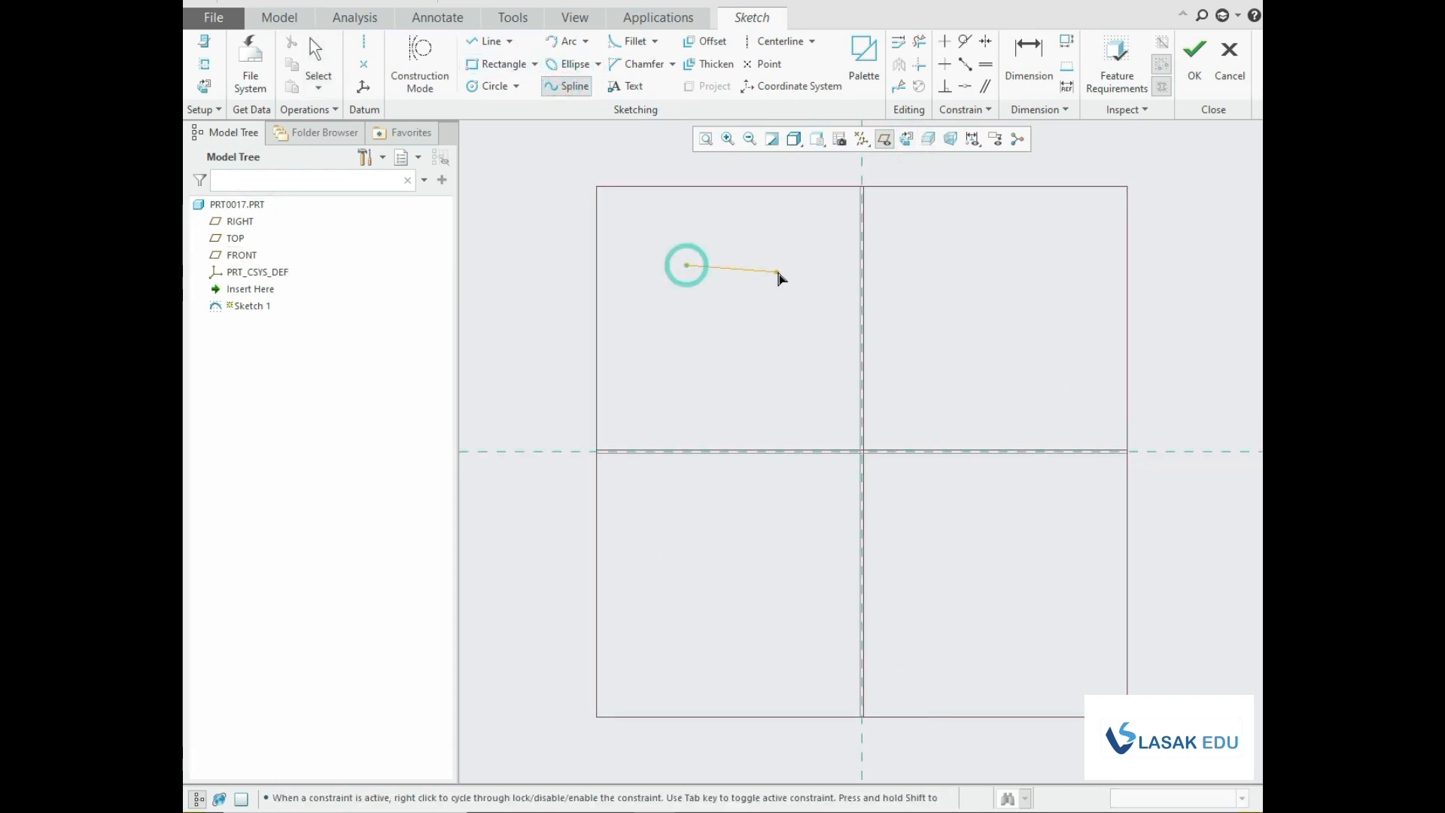
pyautogui.middleClick(778, 271)
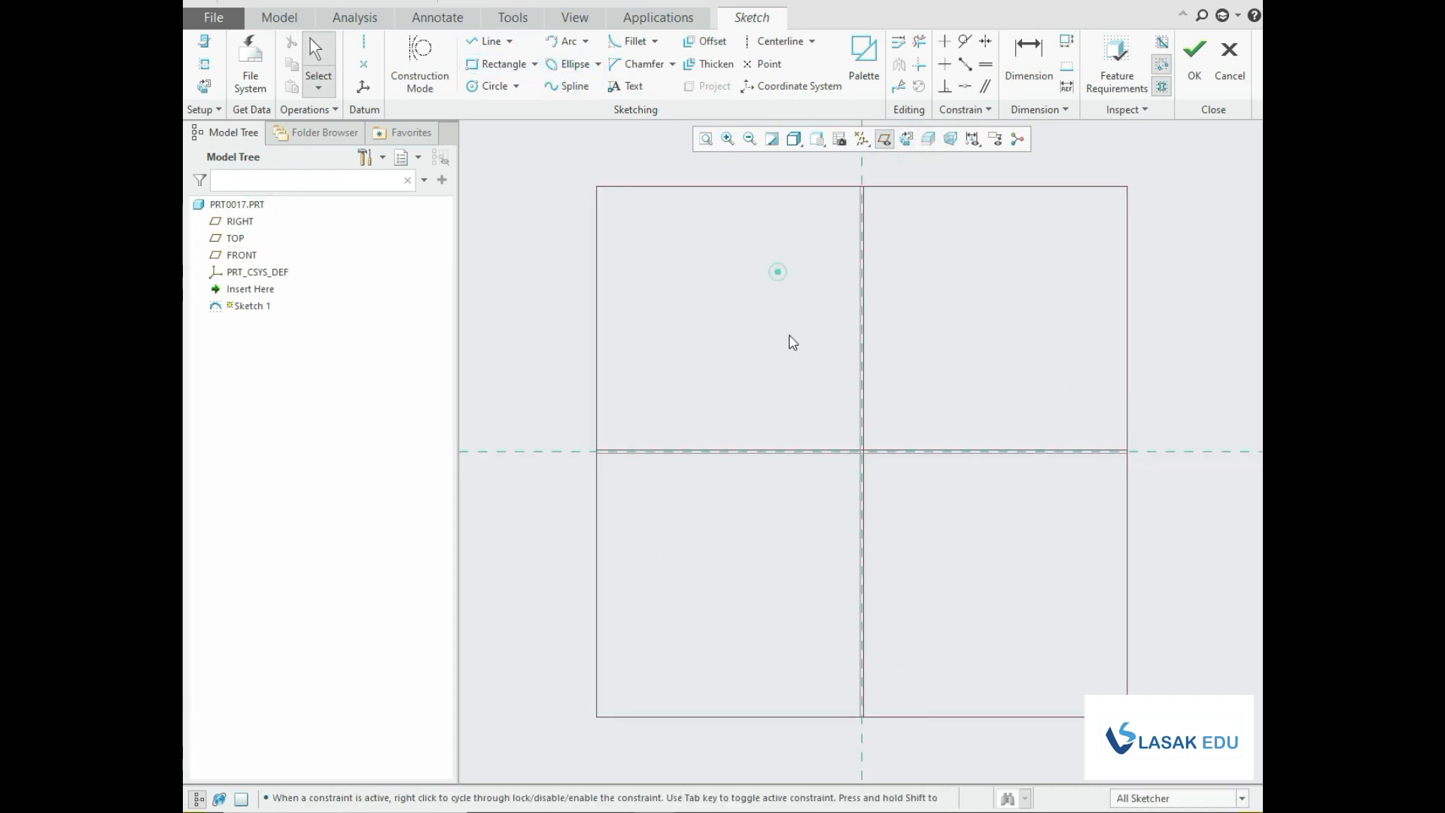
pyautogui.click(572, 83)
pyautogui.click(678, 266)
pyautogui.click(755, 283)
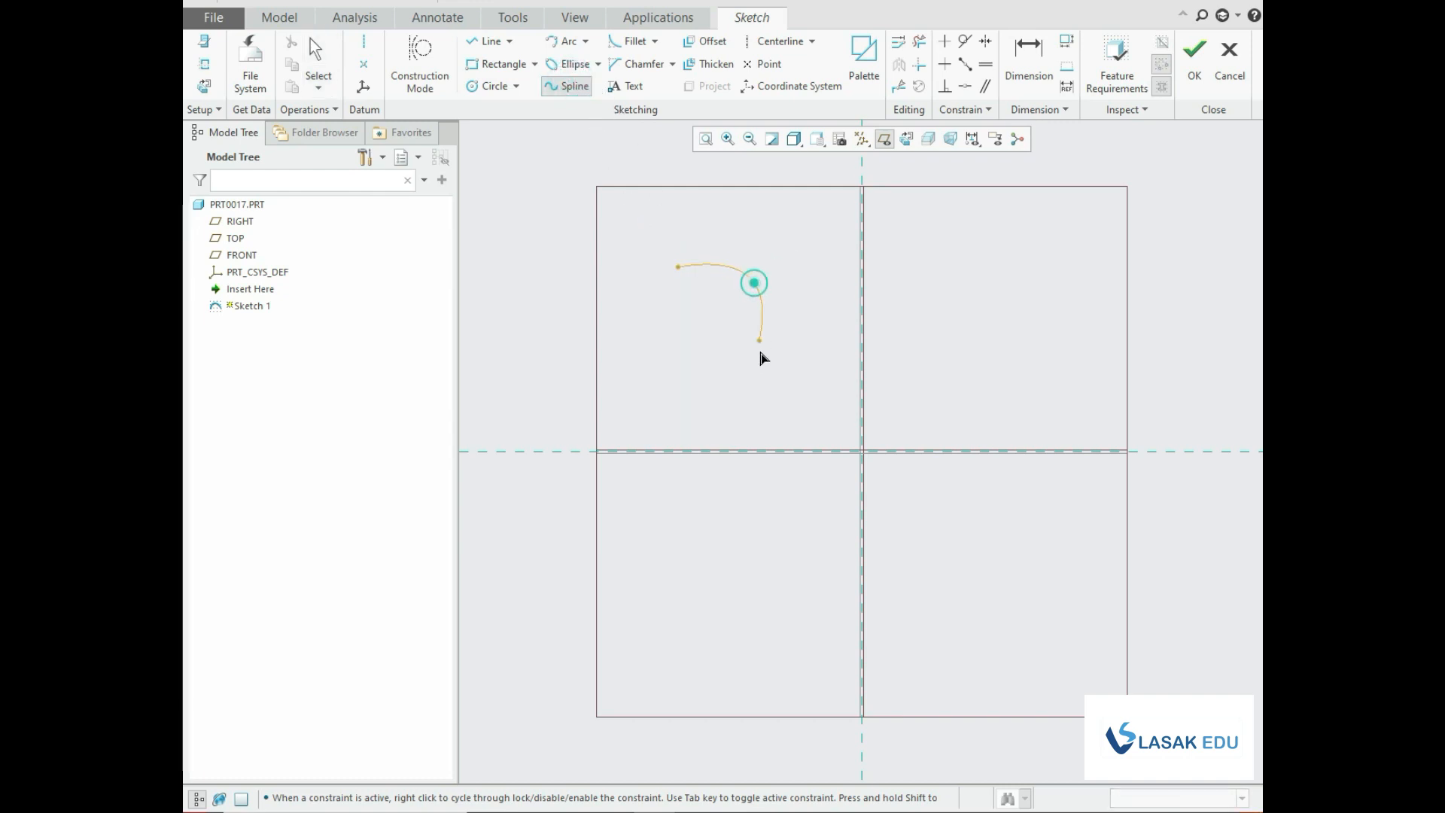
pyautogui.click(761, 379)
pyautogui.click(758, 516)
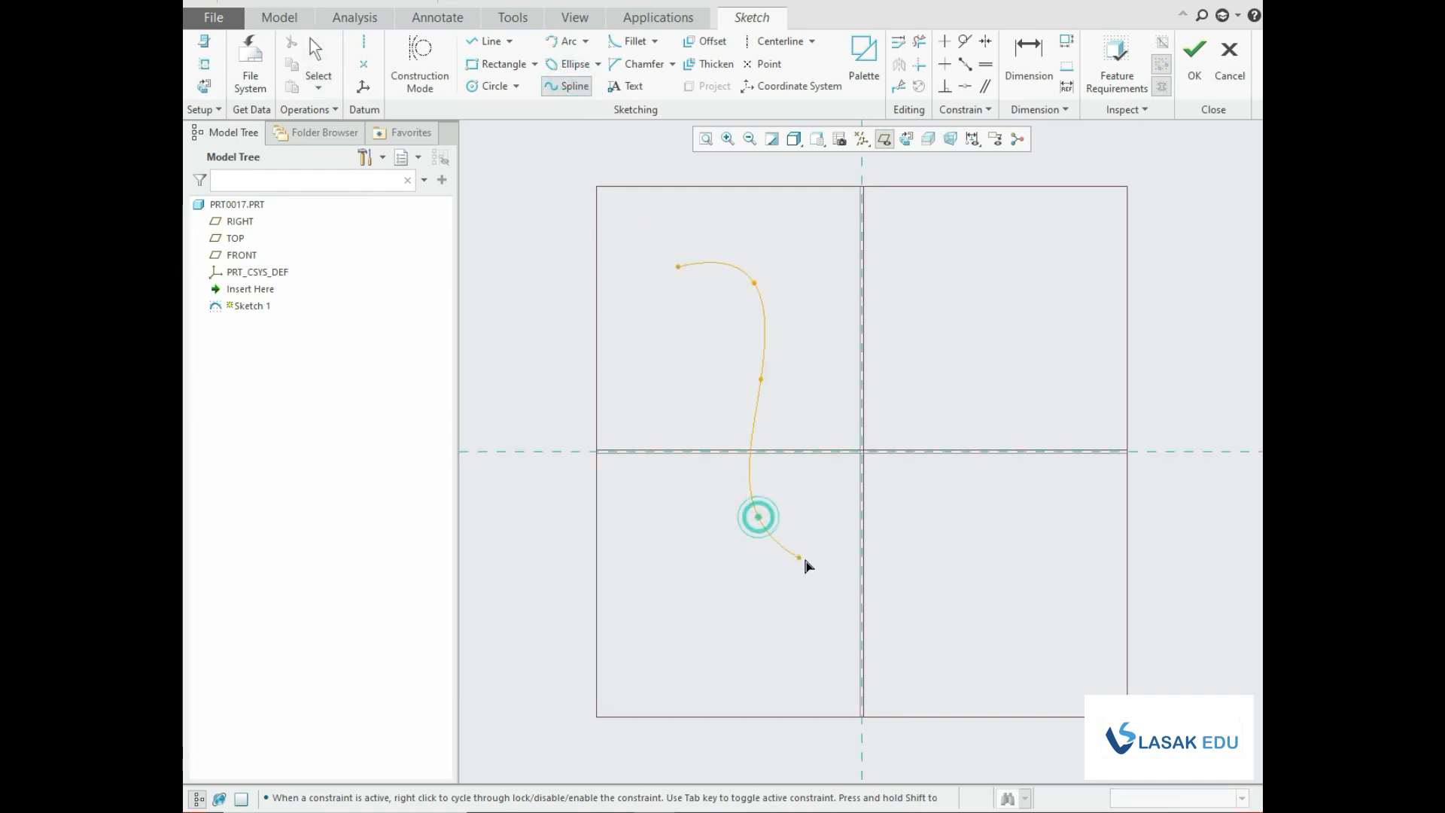
pyautogui.click(885, 575)
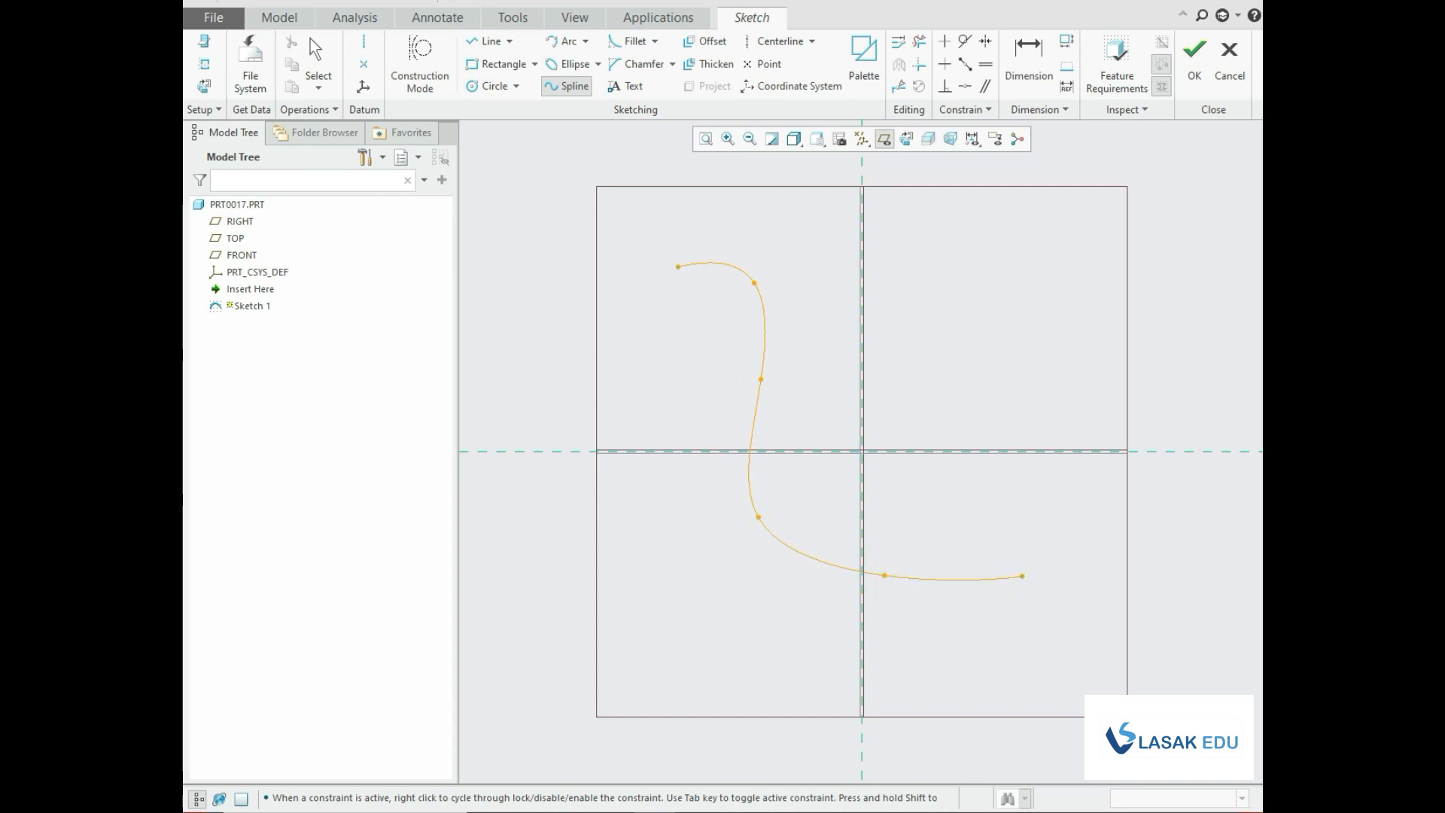
pyautogui.click(1022, 576)
pyautogui.middleClick(1022, 577)
pyautogui.middleClick(935, 495)
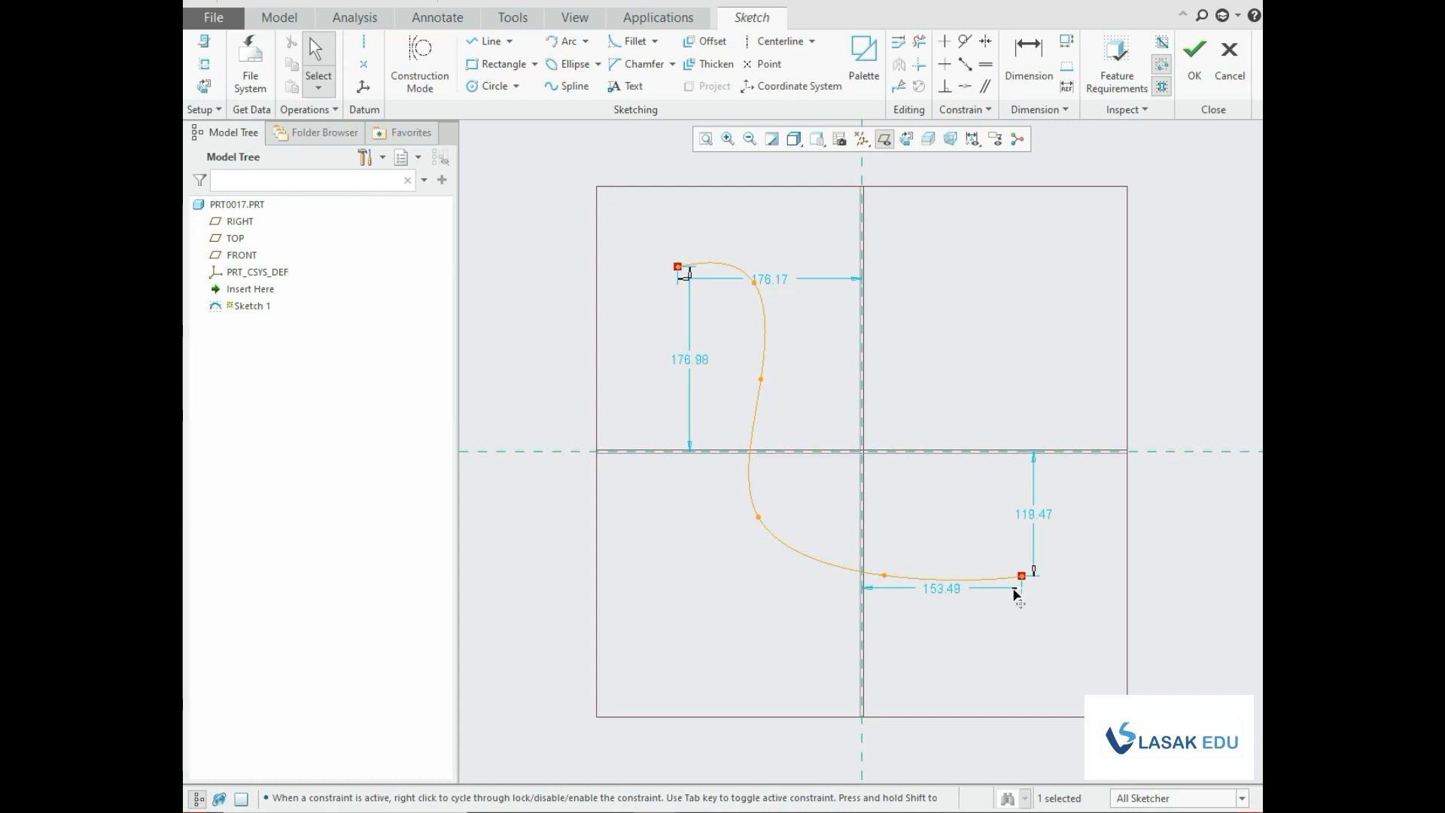
# Sketch a center-and-point circle about 77 in diameter beside the spline's upper end, level with that endpoint.
pyautogui.click(516, 86)
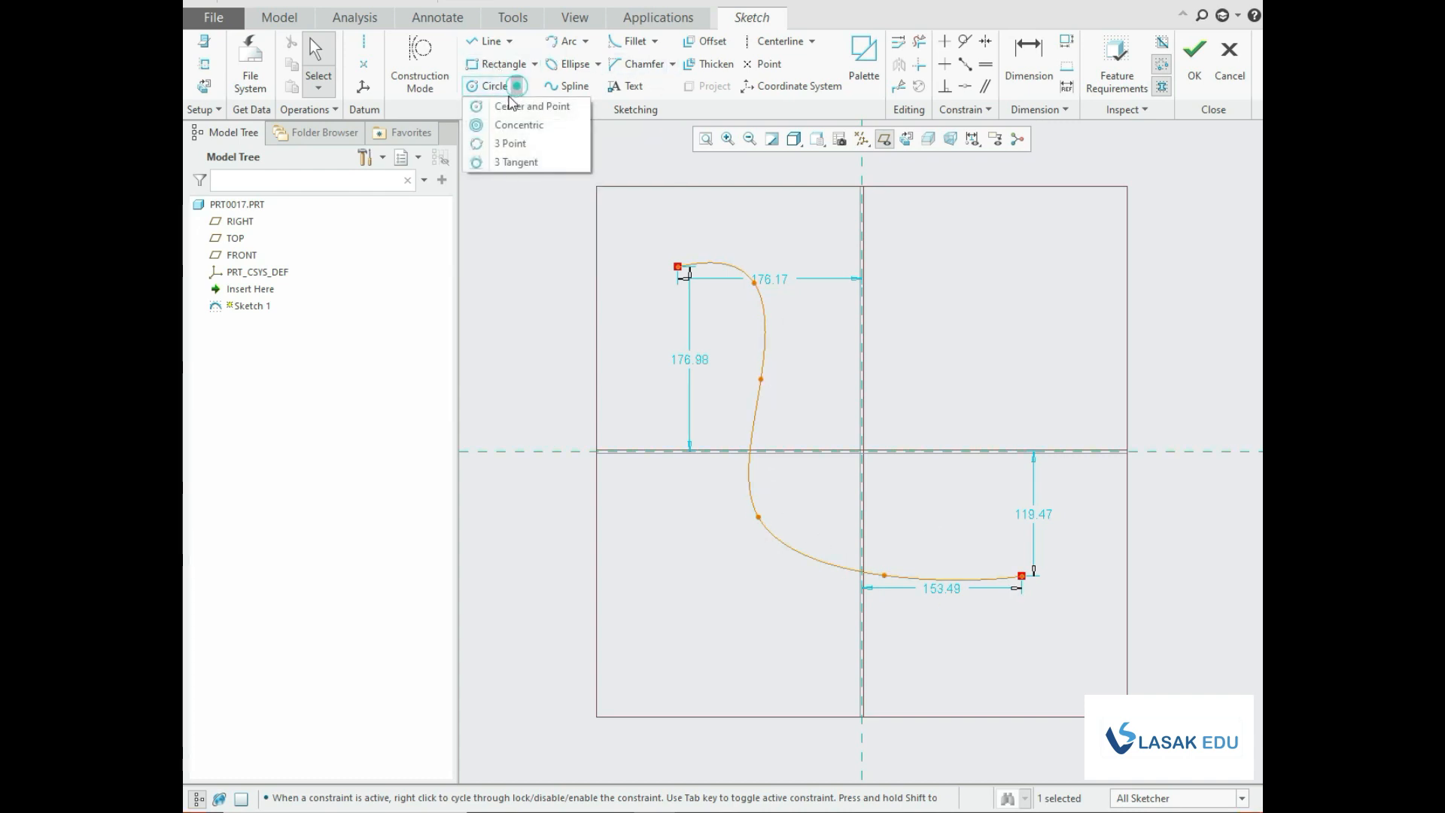
pyautogui.click(506, 109)
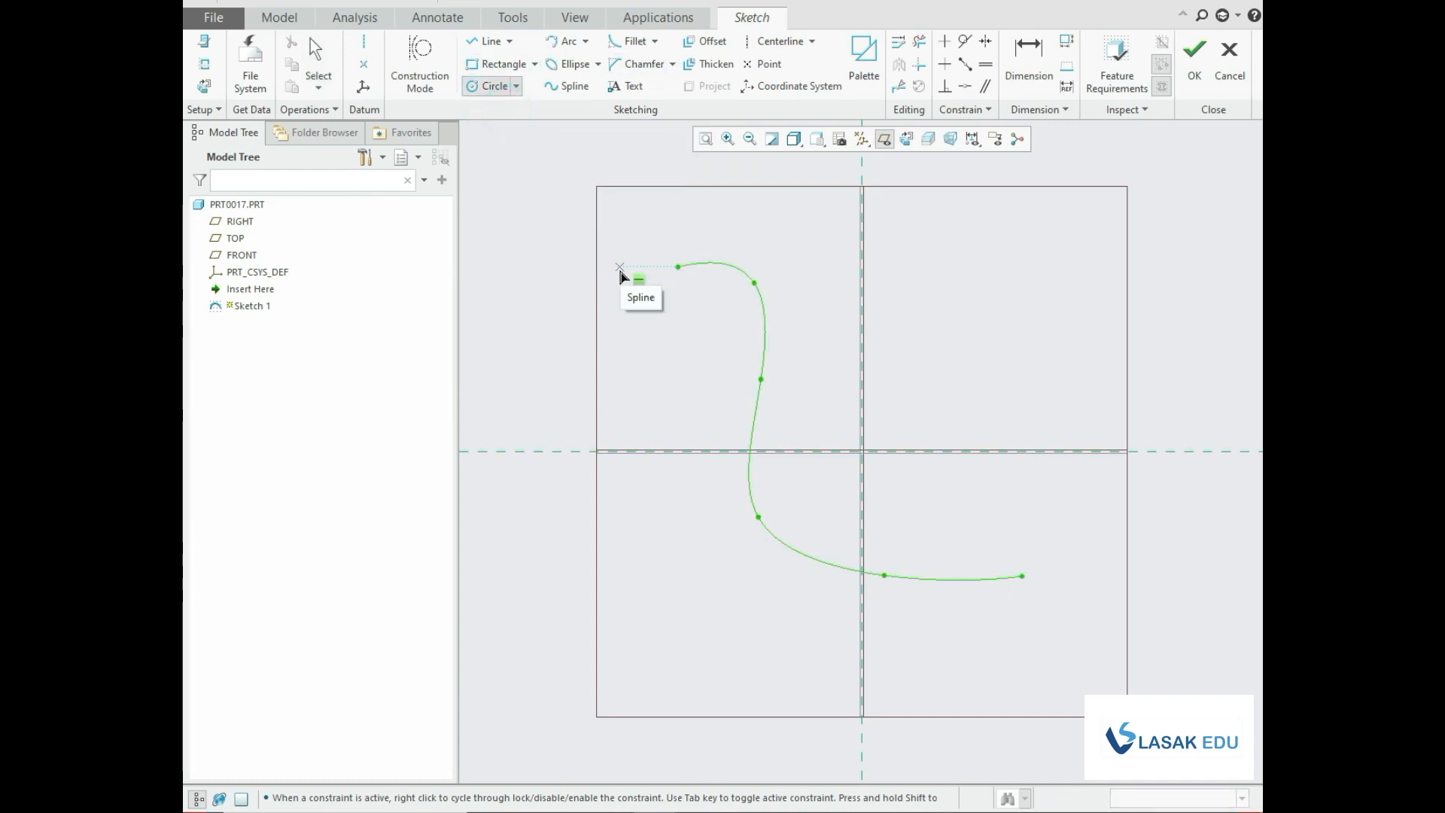
pyautogui.click(620, 267)
pyautogui.click(632, 303)
pyautogui.middleClick(649, 271)
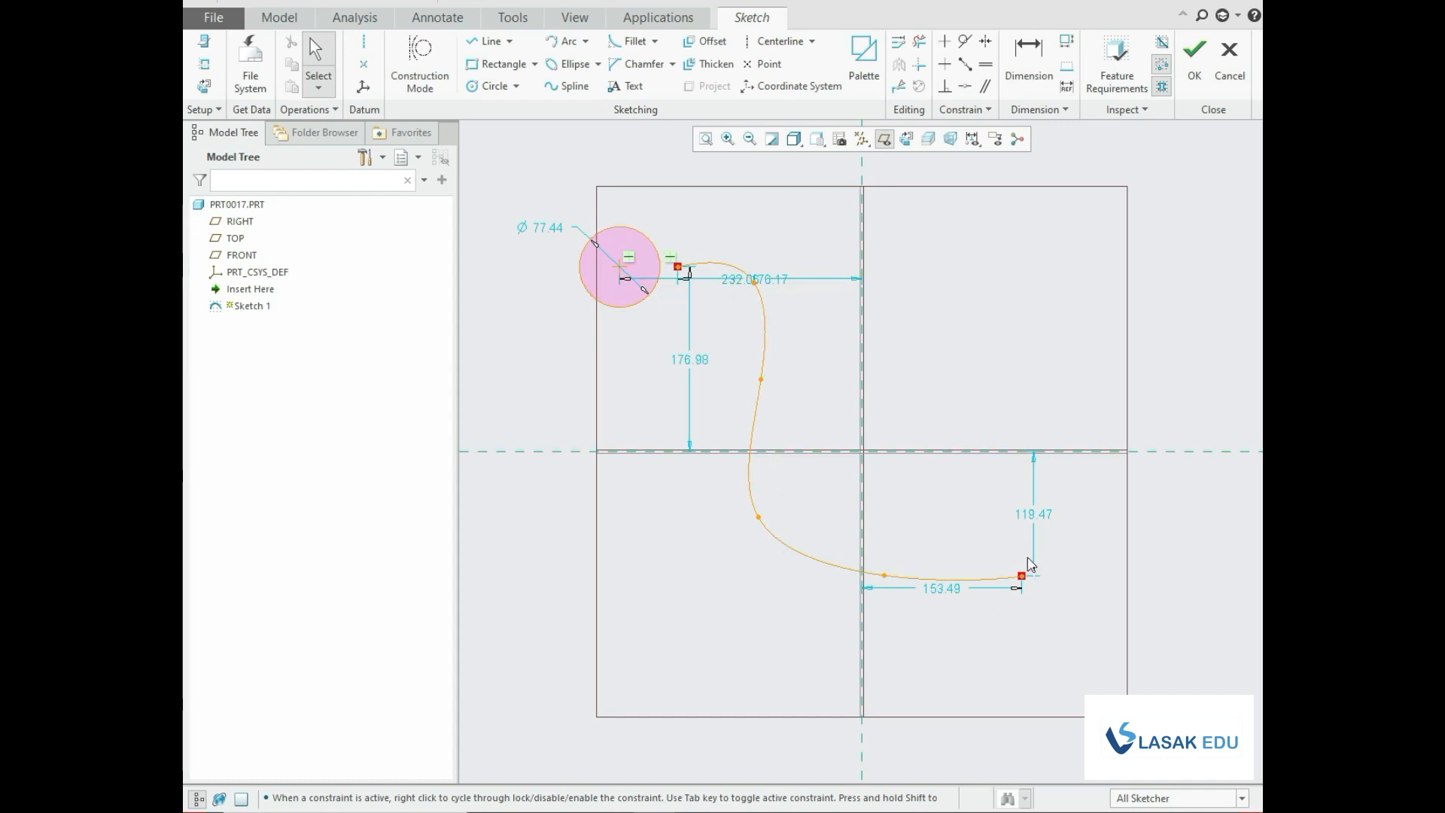
# Discard the sketch containing the spline and circle.
pyautogui.click(1230, 67)
pyautogui.click(777, 435)
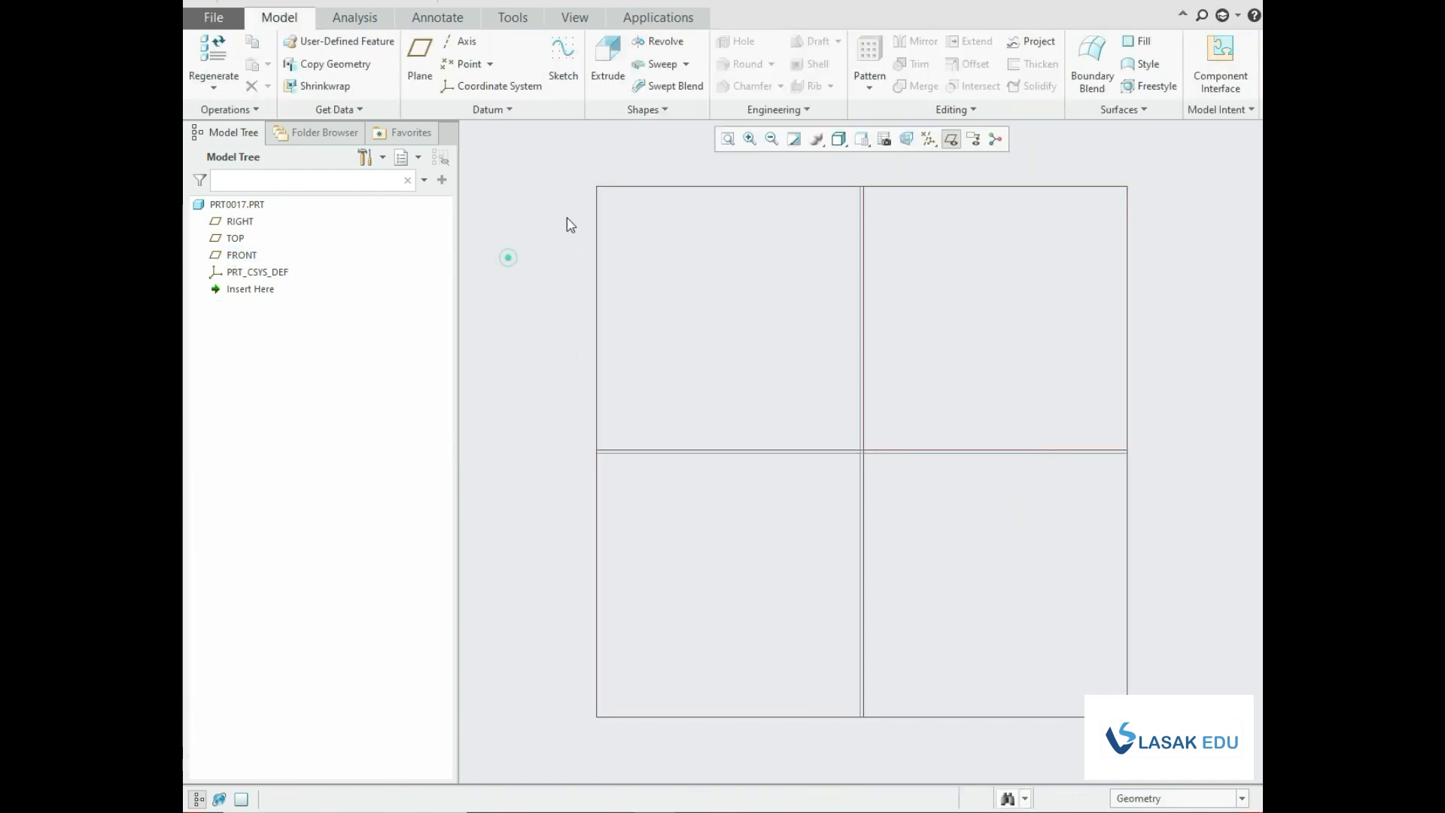
pyautogui.click(504, 264)
# On the FRONT plane, sketch a stepped line chain of about 95 horizontal, 279 vertical and 167 horizontal, and finish the sketch.
pyautogui.click(227, 255)
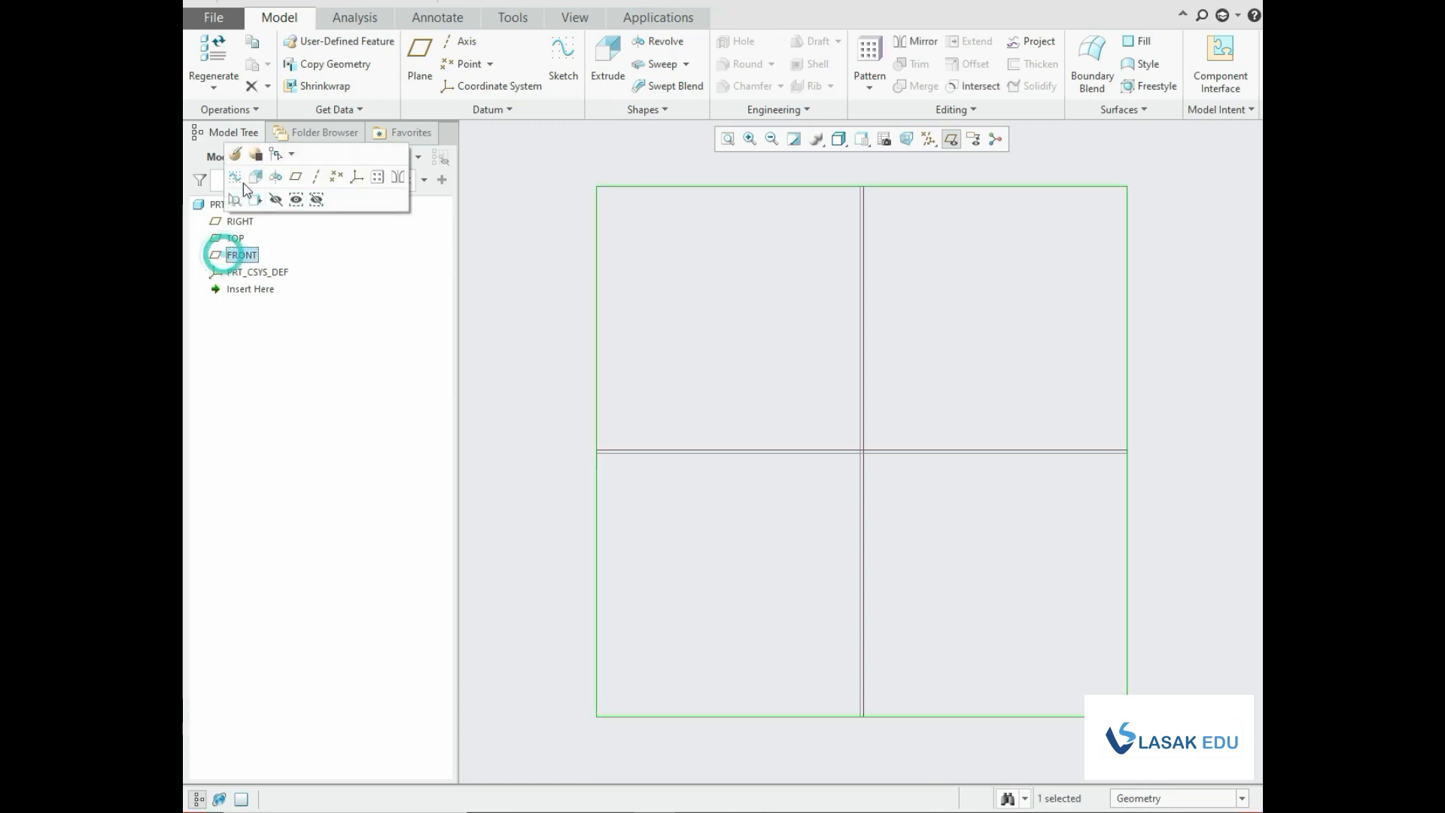
pyautogui.click(232, 182)
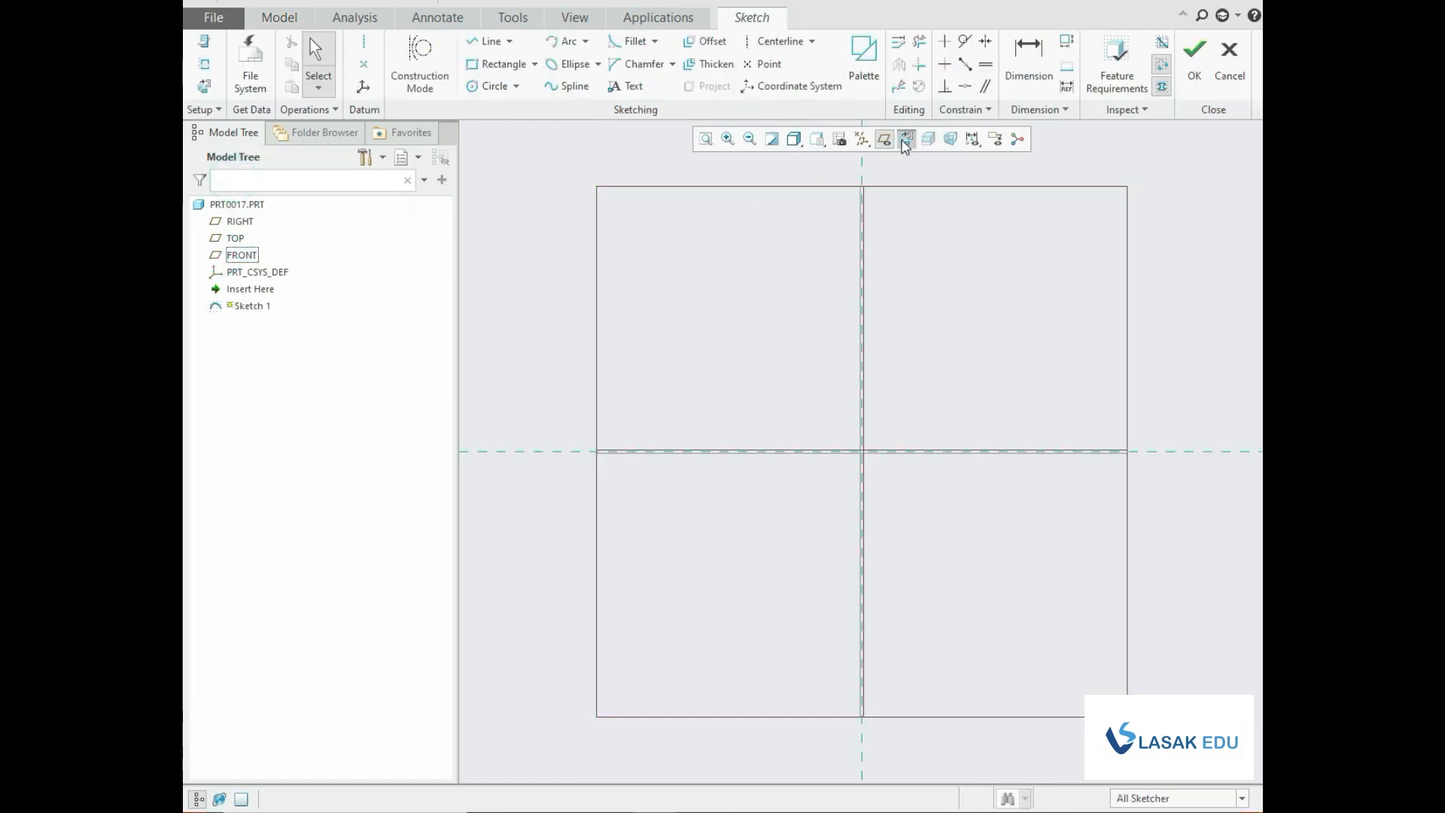
pyautogui.click(905, 143)
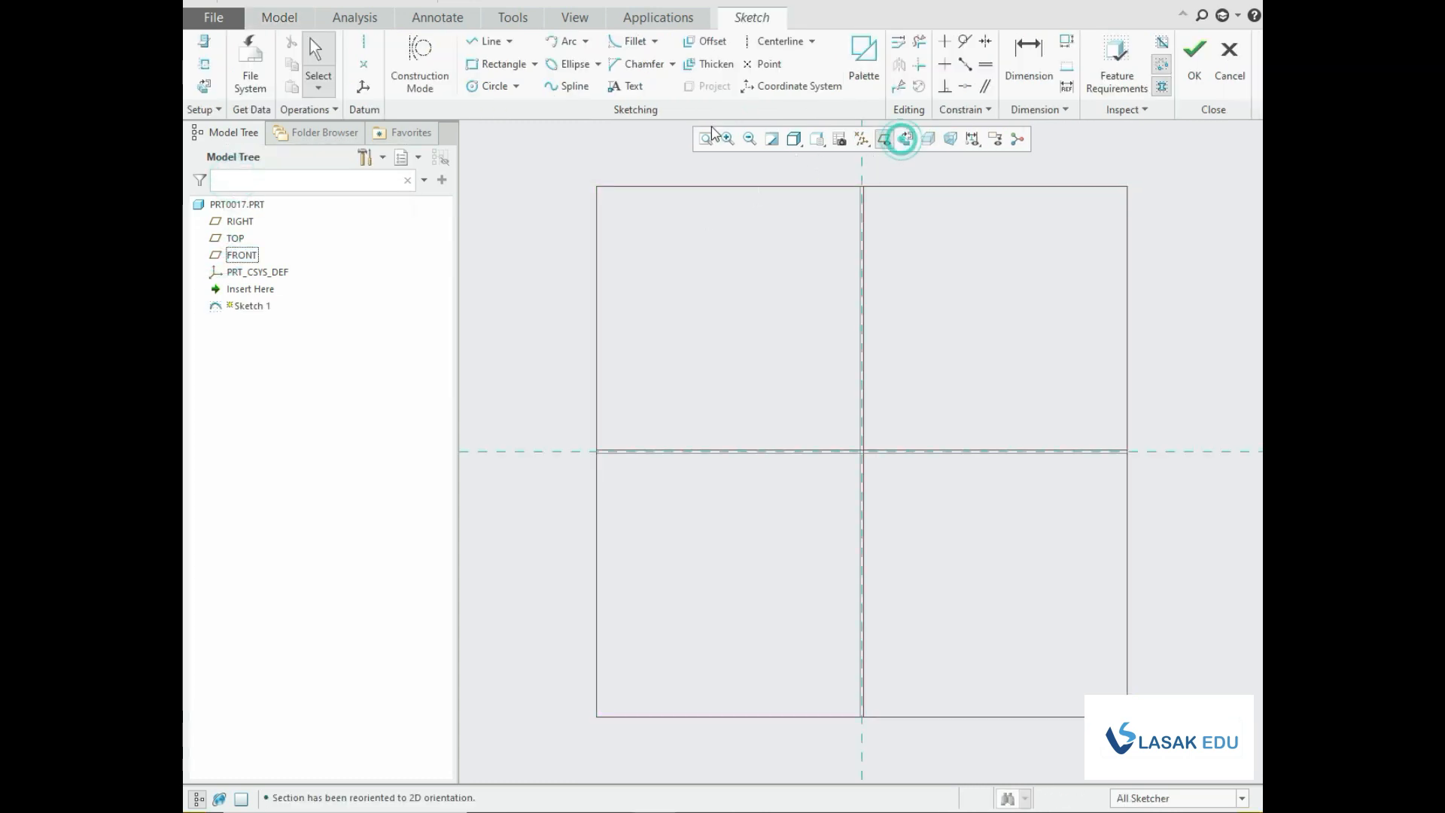
pyautogui.click(490, 44)
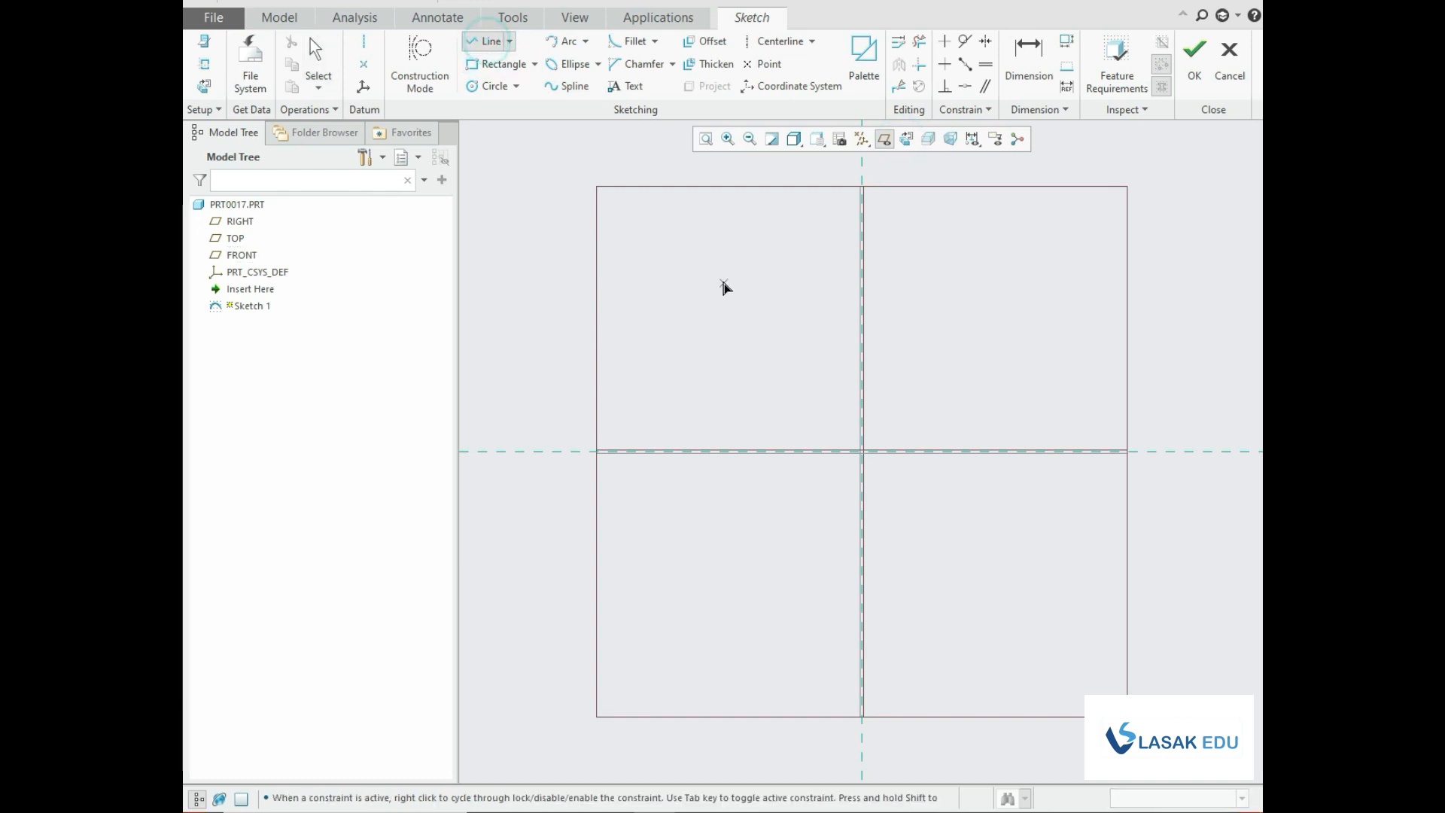
pyautogui.click(809, 265)
pyautogui.click(809, 555)
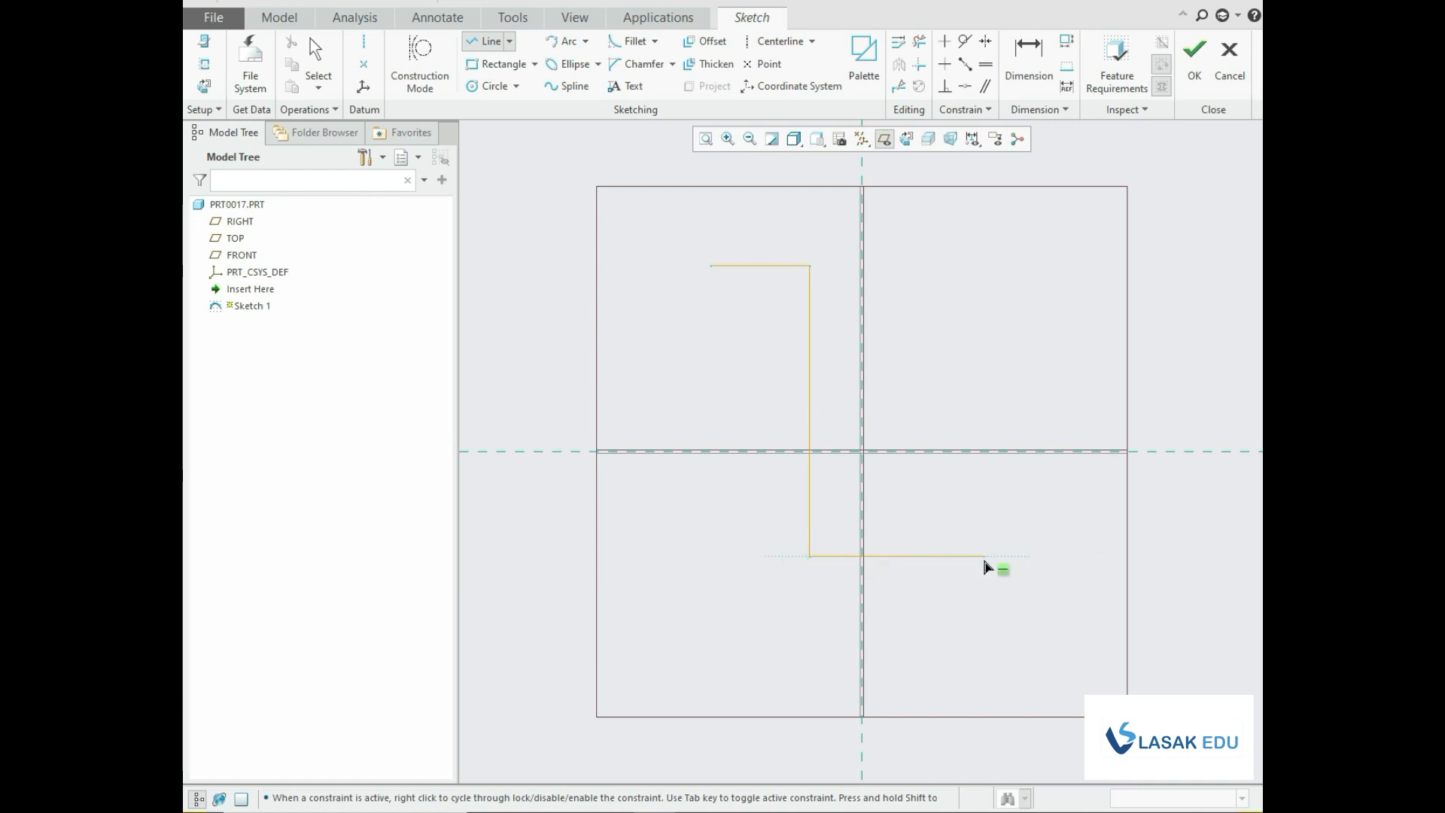
pyautogui.click(984, 556)
pyautogui.middleClick(984, 557)
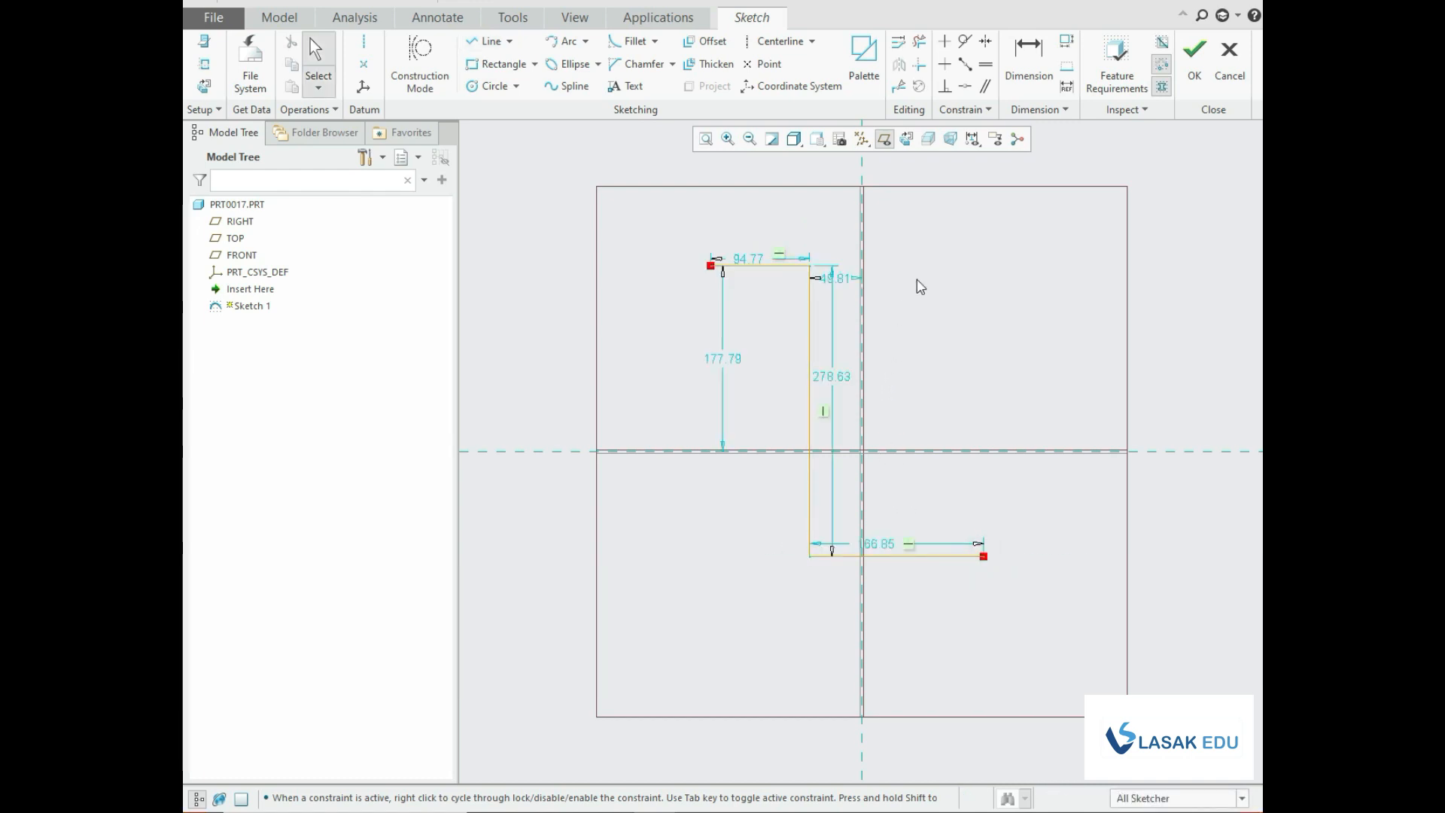
pyautogui.click(1190, 72)
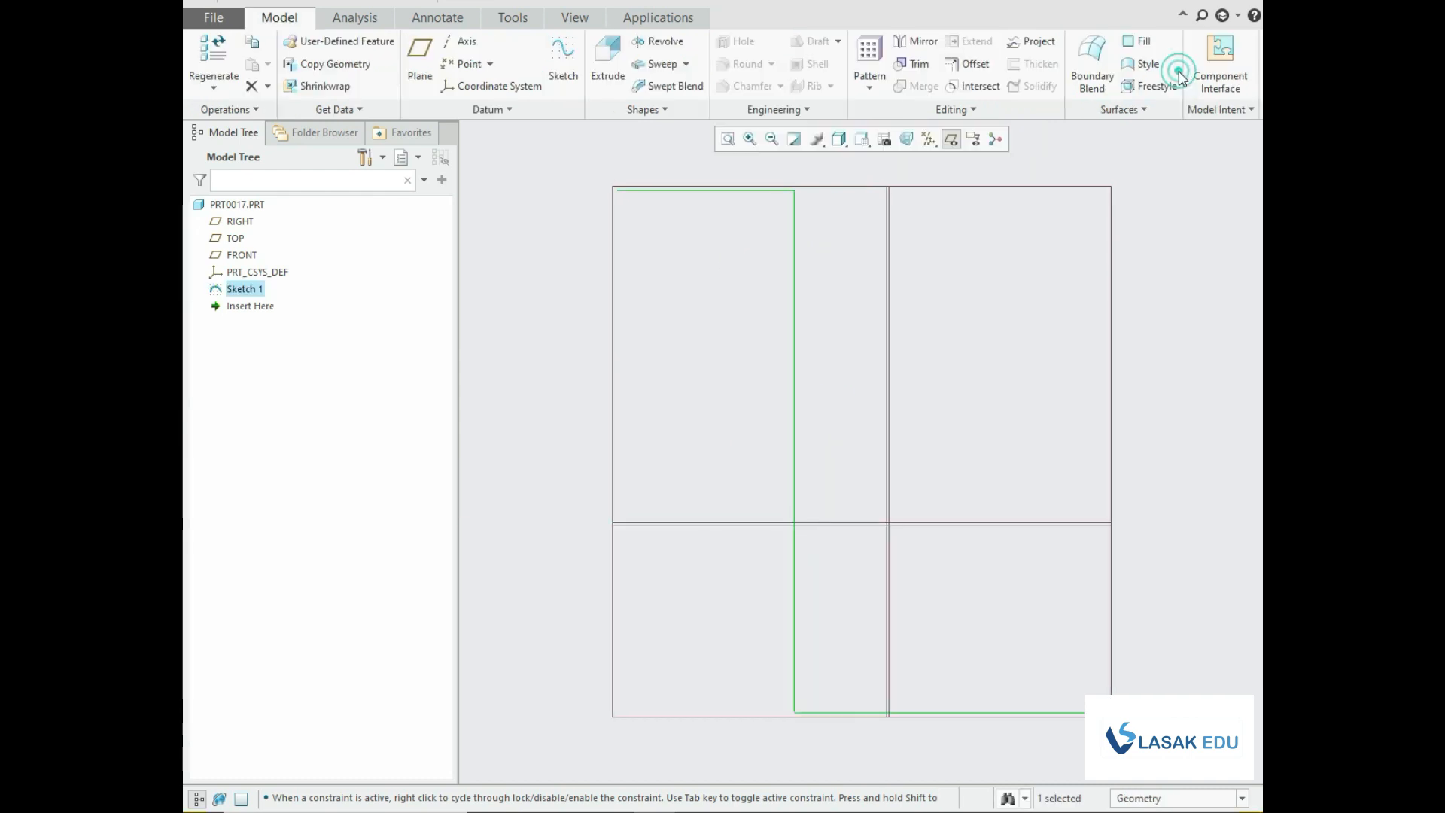
# Start a Sweep along the stepped line sketch and switch the trajectory's start point to its lower end.
pyautogui.click(661, 64)
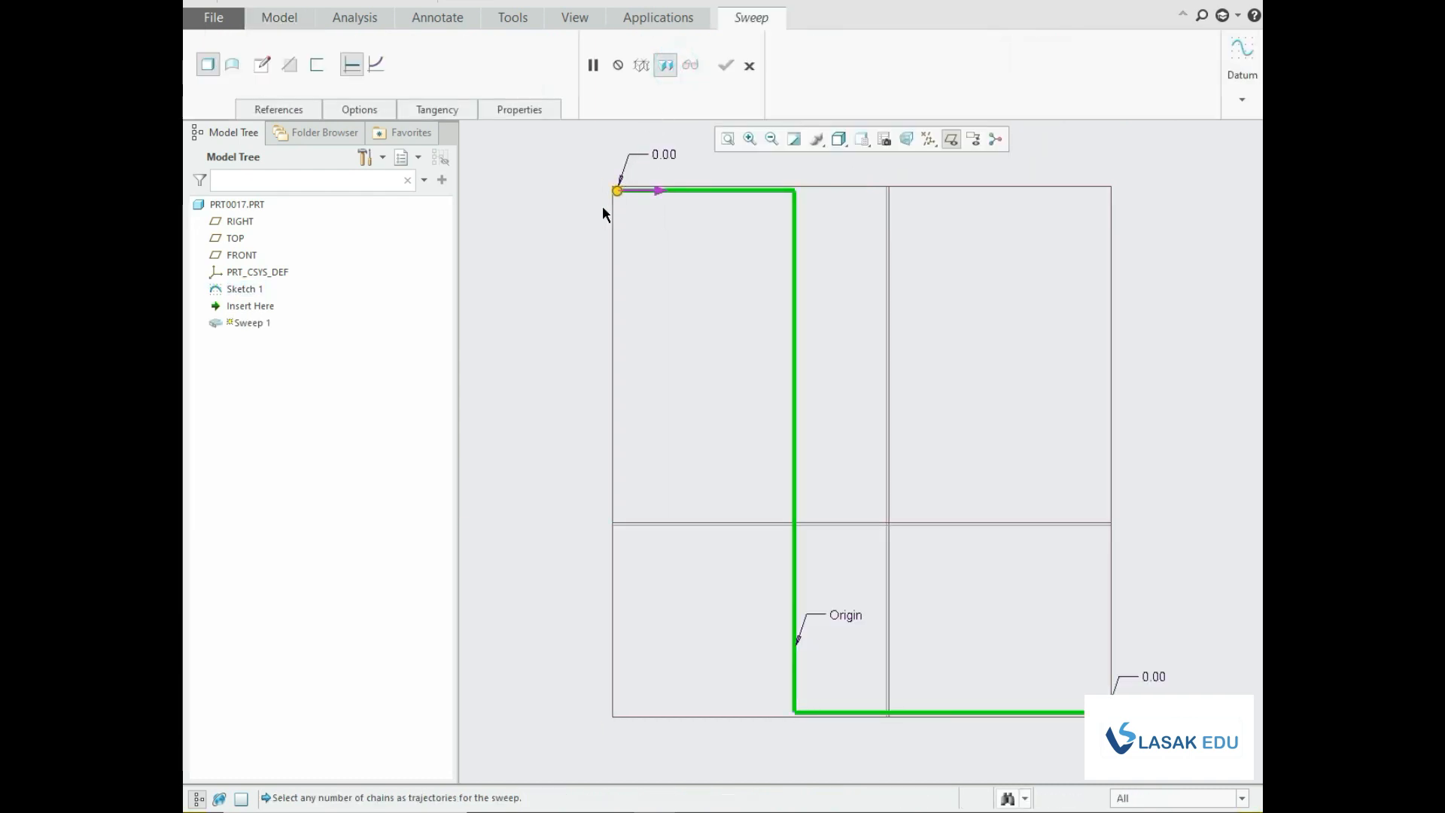
pyautogui.click(749, 66)
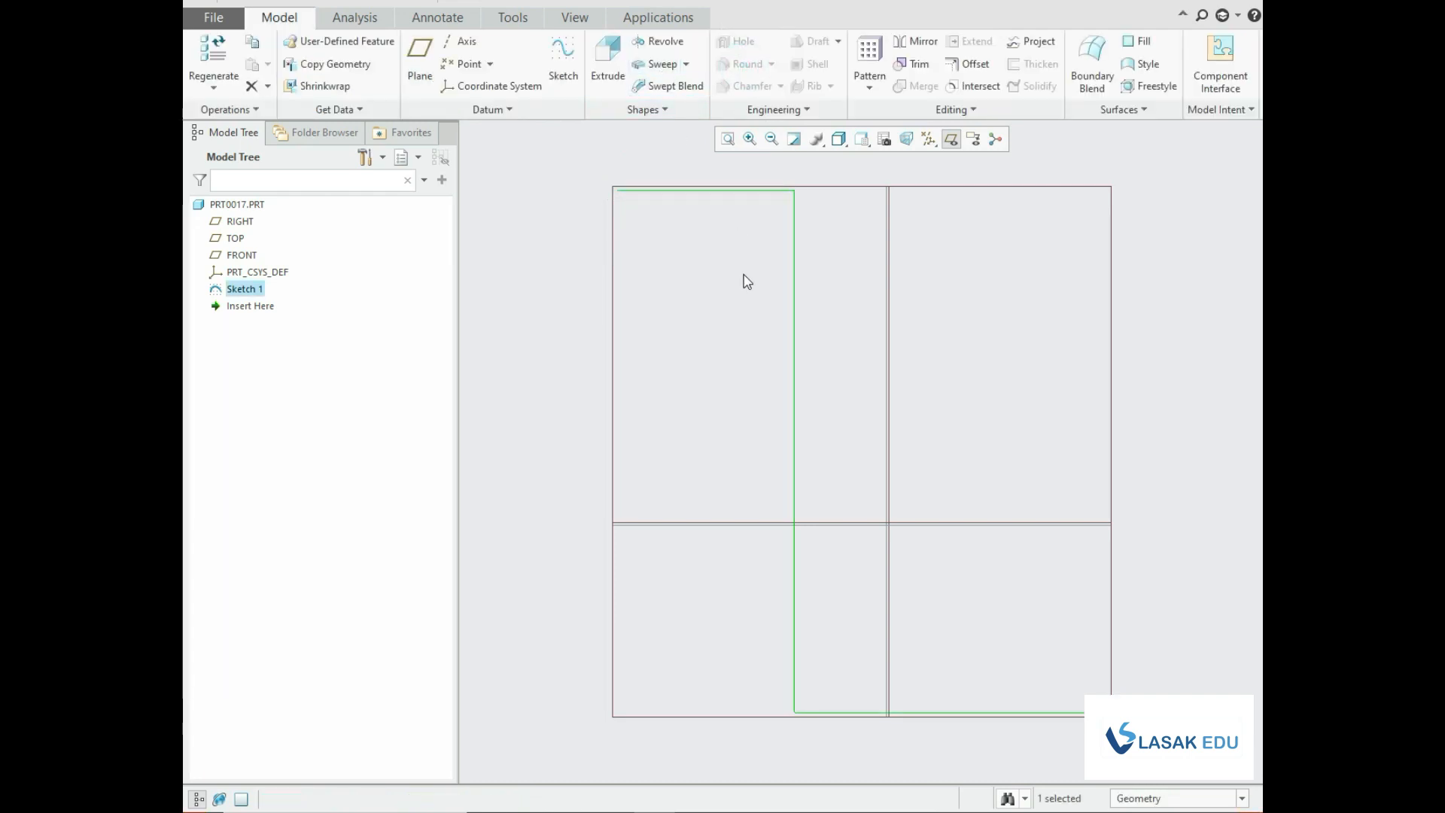
pyautogui.click(657, 64)
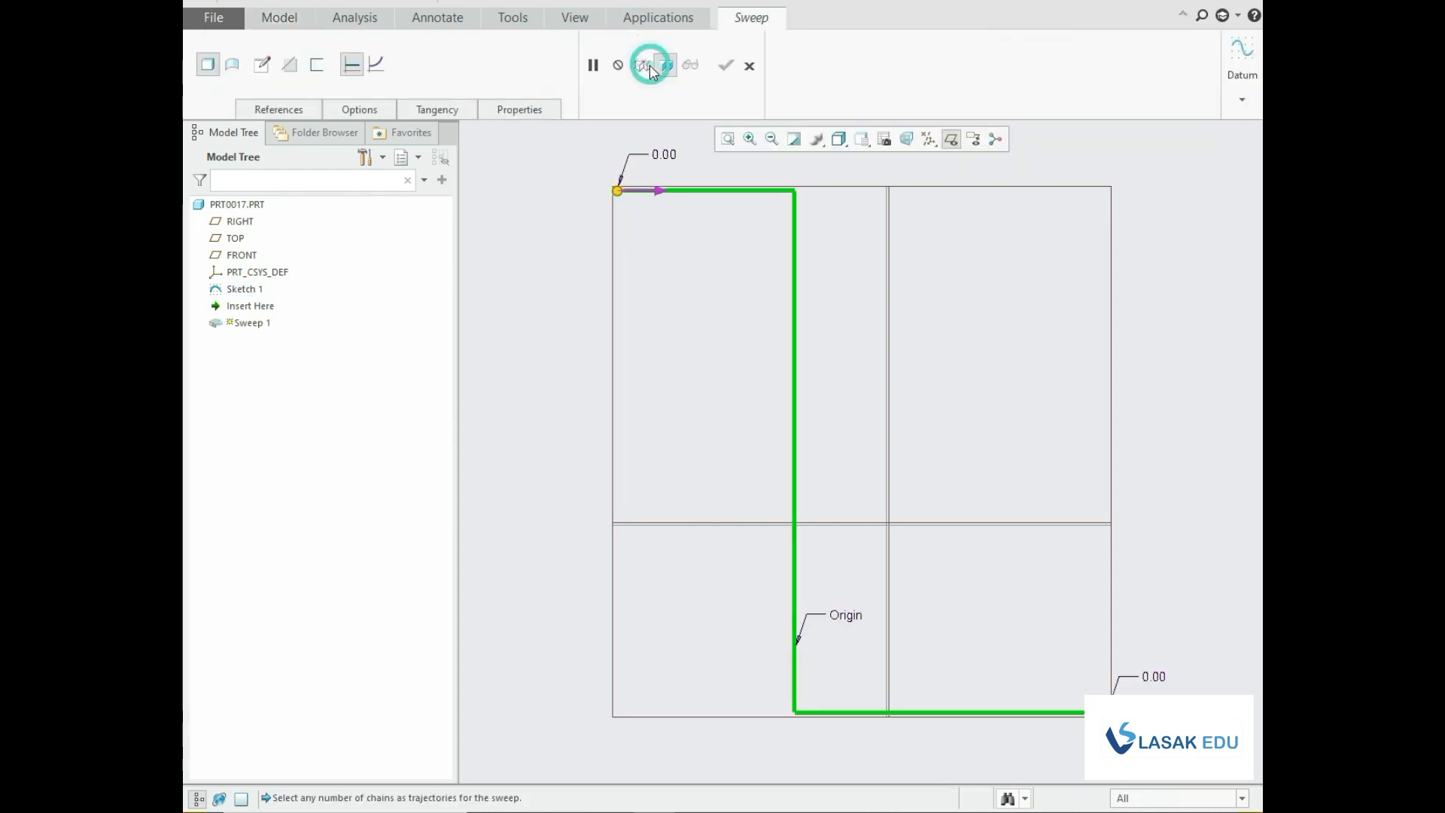
pyautogui.click(638, 190)
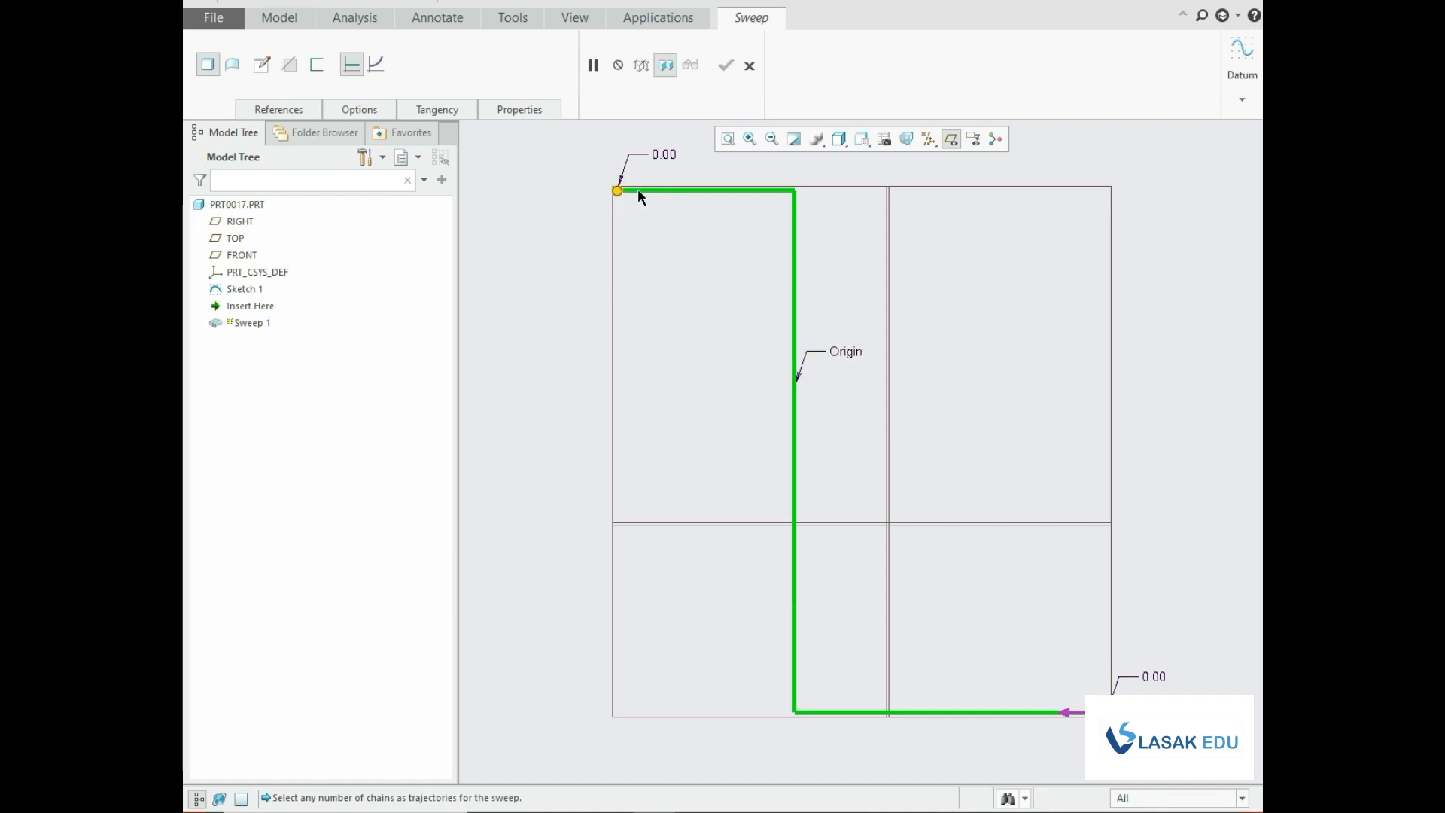
# Flip the sweep's start point to the trajectory's upper end, open the section sketch facing 2D and hide the datum planes.
pyautogui.click(1069, 713)
pyautogui.click(261, 66)
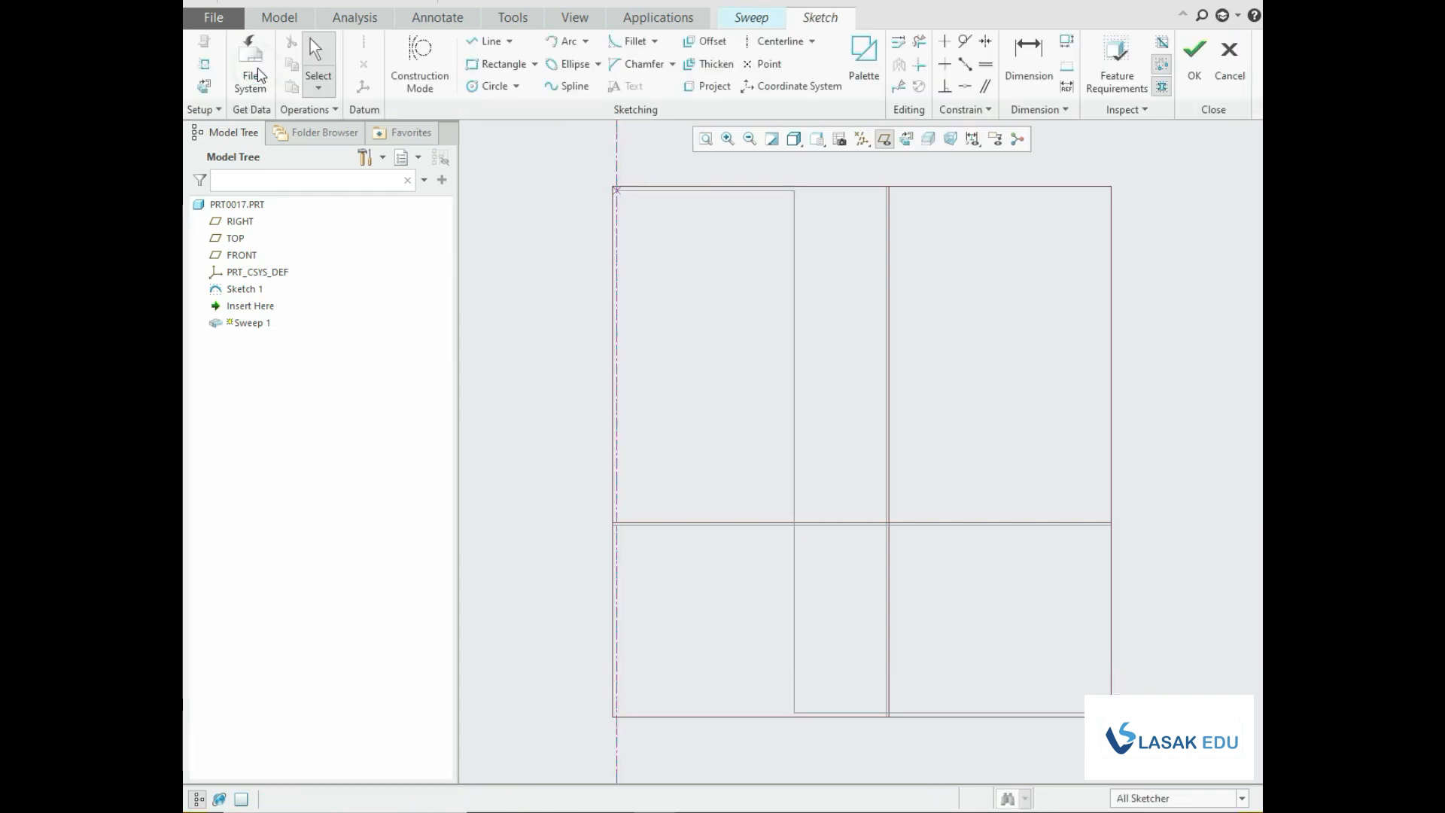
pyautogui.click(906, 140)
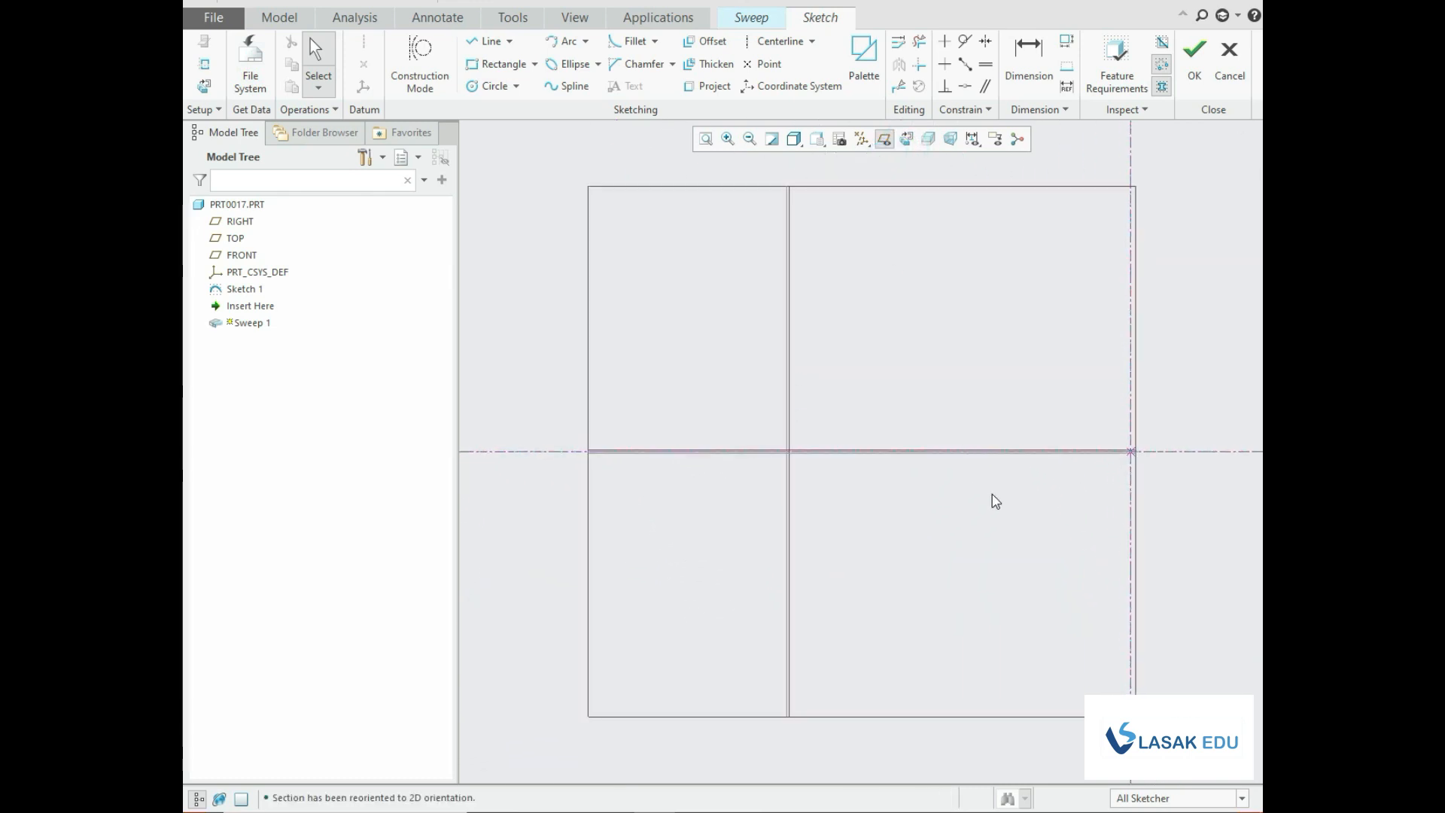
pyautogui.scroll(-3, 965, 459)
pyautogui.moveTo(1094, 507)
pyautogui.mouseDown(button='middle')
pyautogui.moveTo(1066, 494)
pyautogui.moveTo(1035, 525)
pyautogui.moveTo(1171, 420)
pyautogui.moveTo(1133, 410)
pyautogui.moveTo(1094, 499)
pyautogui.mouseUp(button='middle')
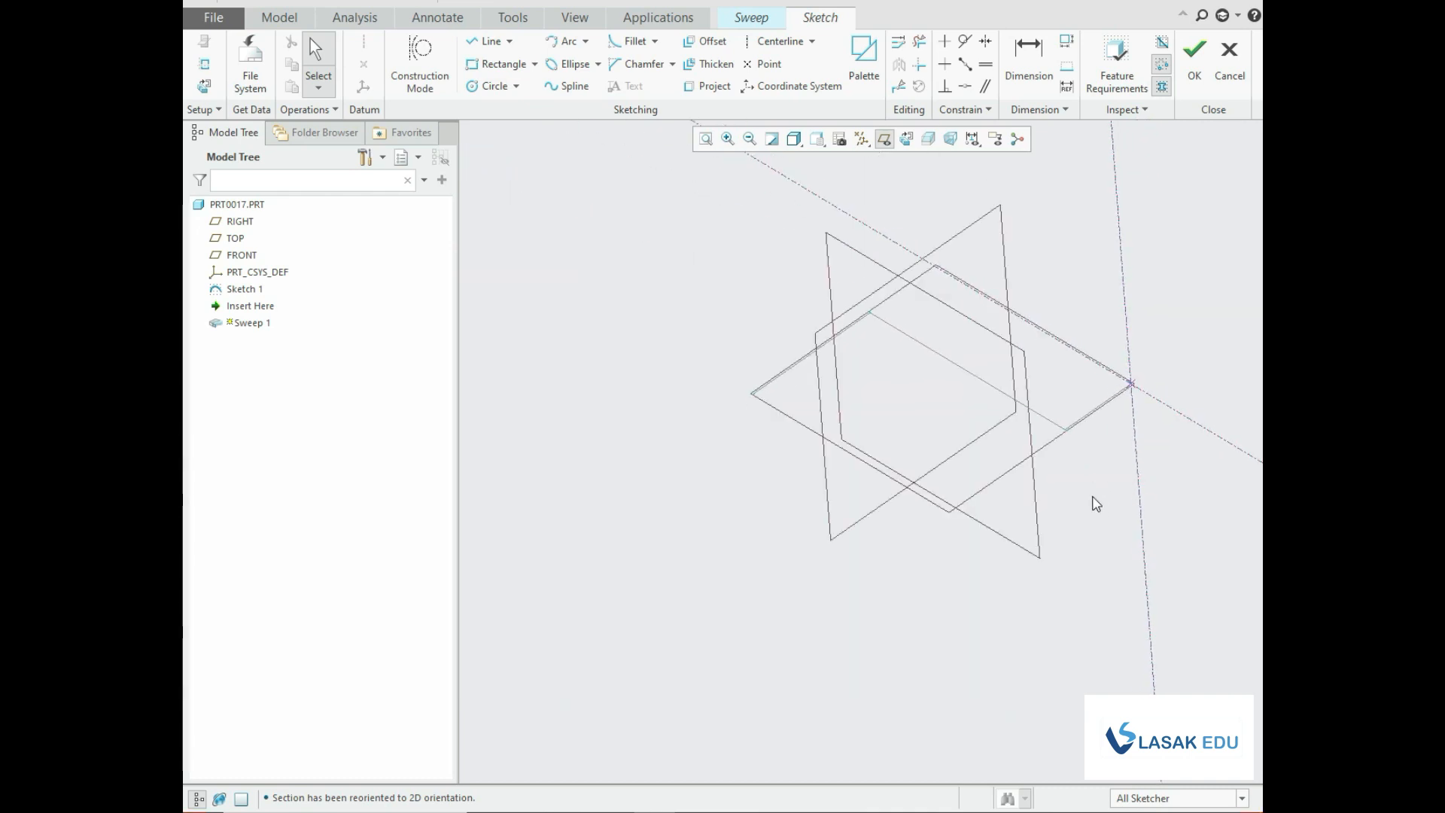
pyautogui.click(884, 139)
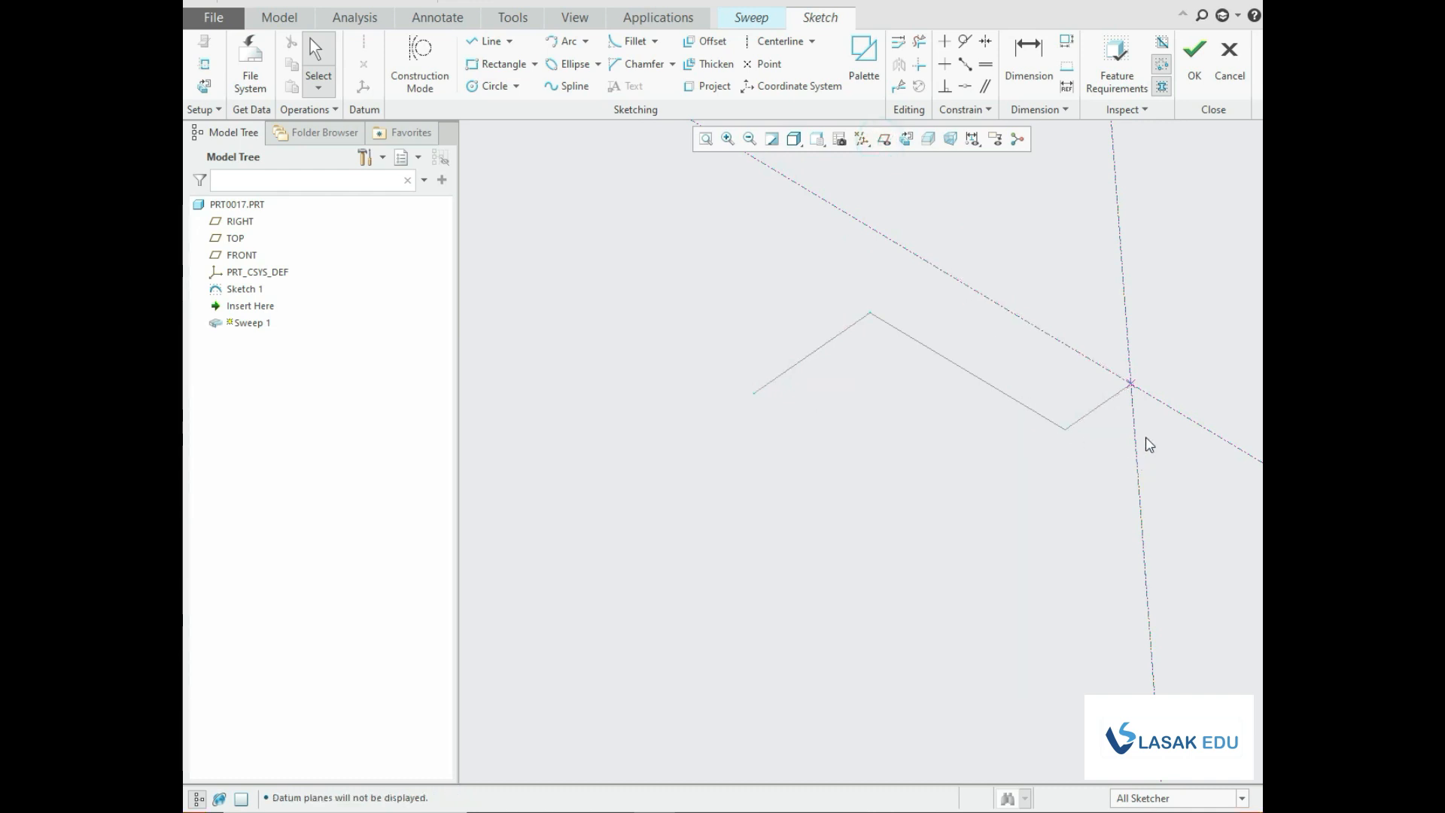
pyautogui.moveTo(1136, 422)
pyautogui.mouseDown(button='middle')
pyautogui.moveTo(1116, 416)
pyautogui.moveTo(1125, 399)
pyautogui.mouseUp(button='middle')
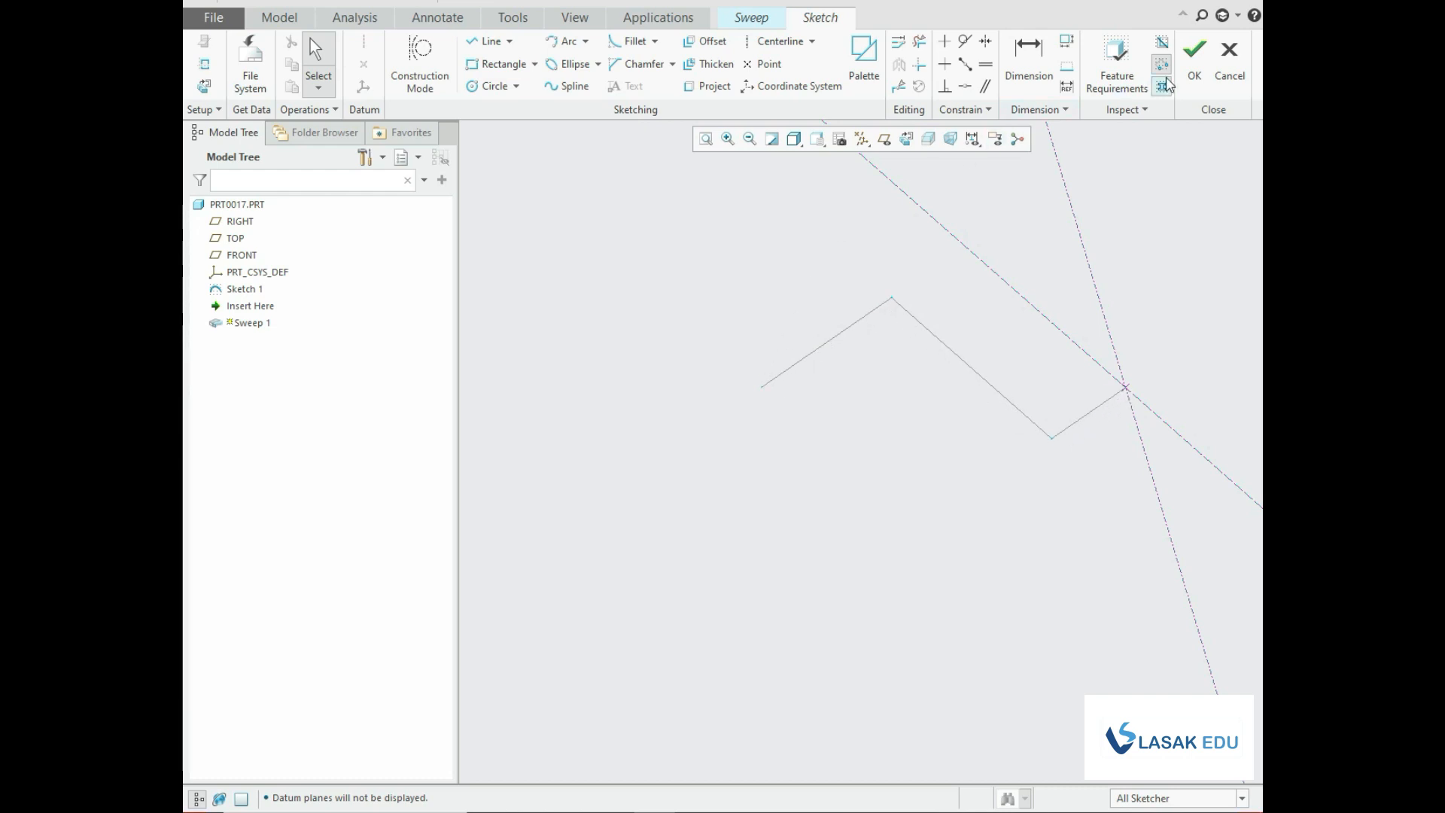
pyautogui.click(907, 140)
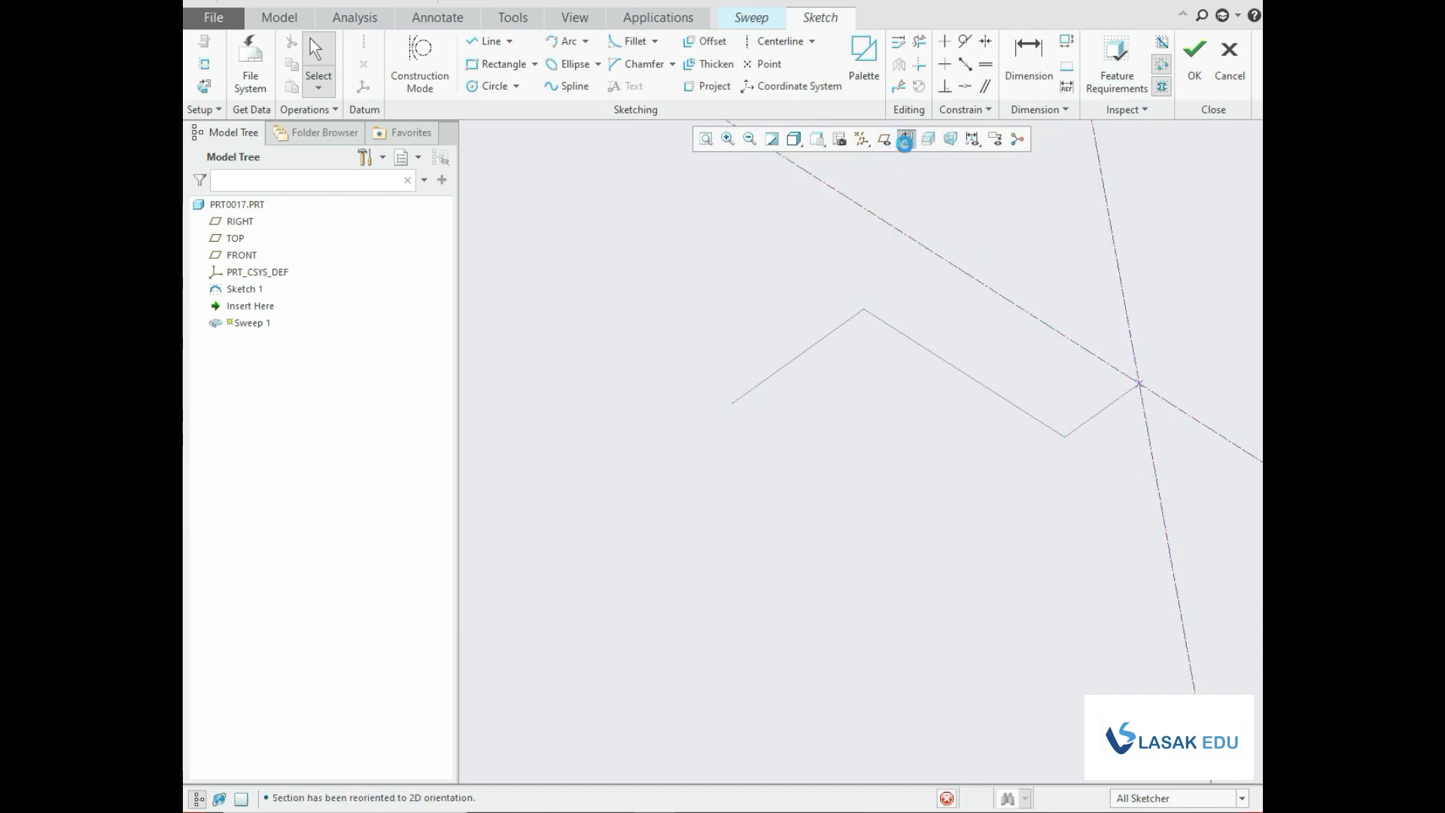
# Sketch a center-and-point circle on the trajectory's start point and set its diameter to 35.
pyautogui.click(516, 86)
pyautogui.click(523, 109)
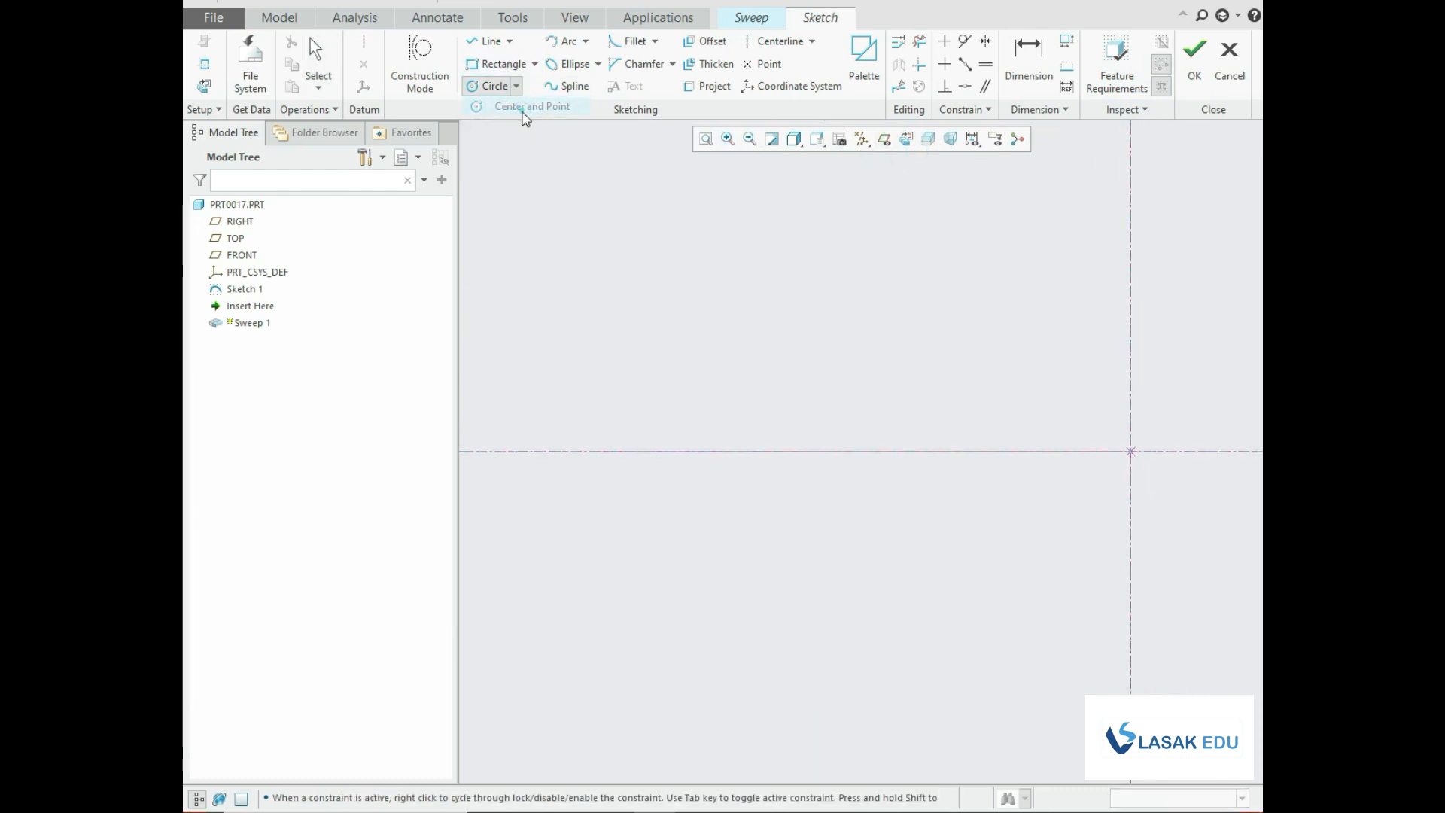
pyautogui.click(1131, 453)
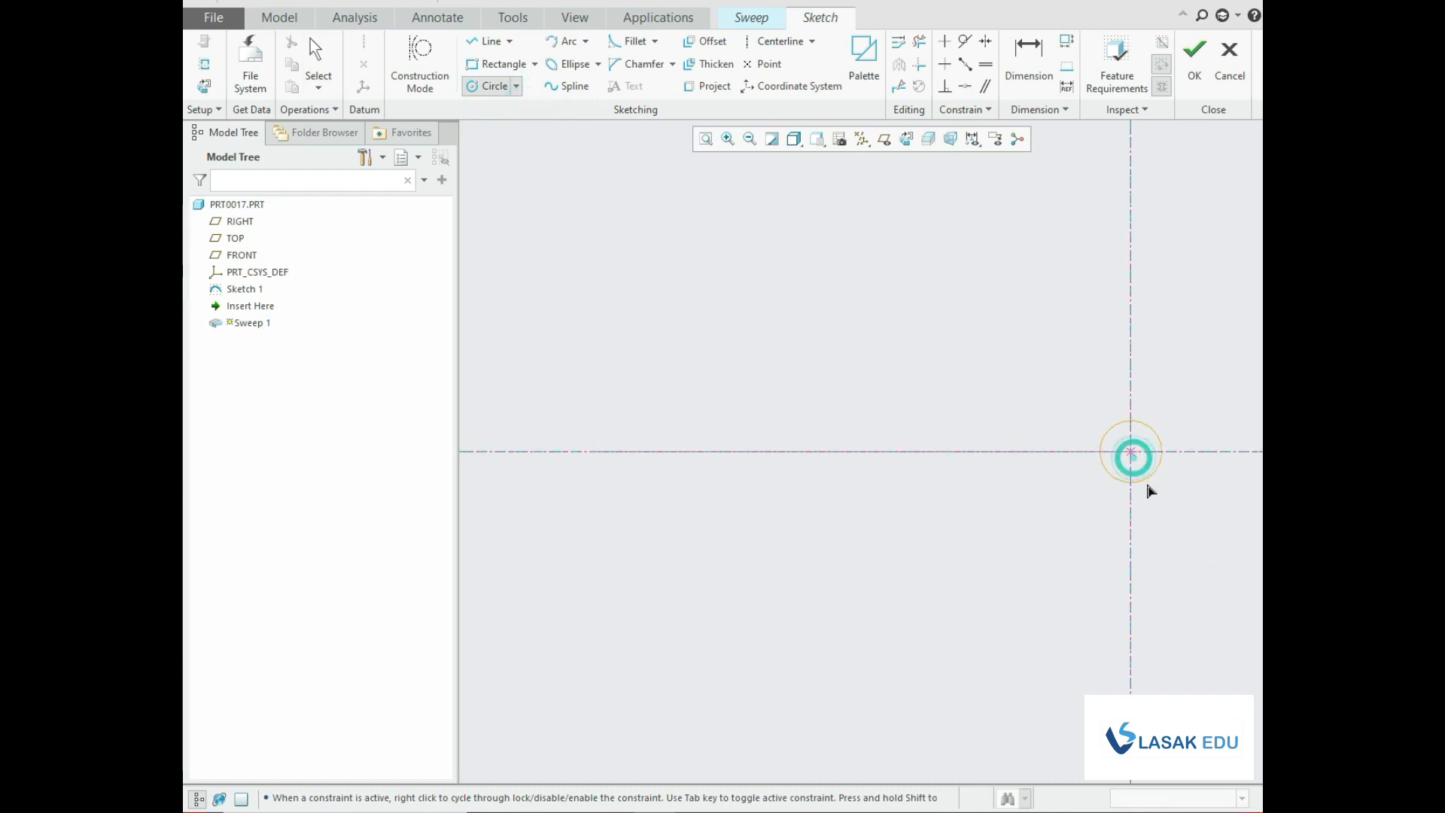
pyautogui.click(1150, 495)
pyautogui.middleClick(1148, 493)
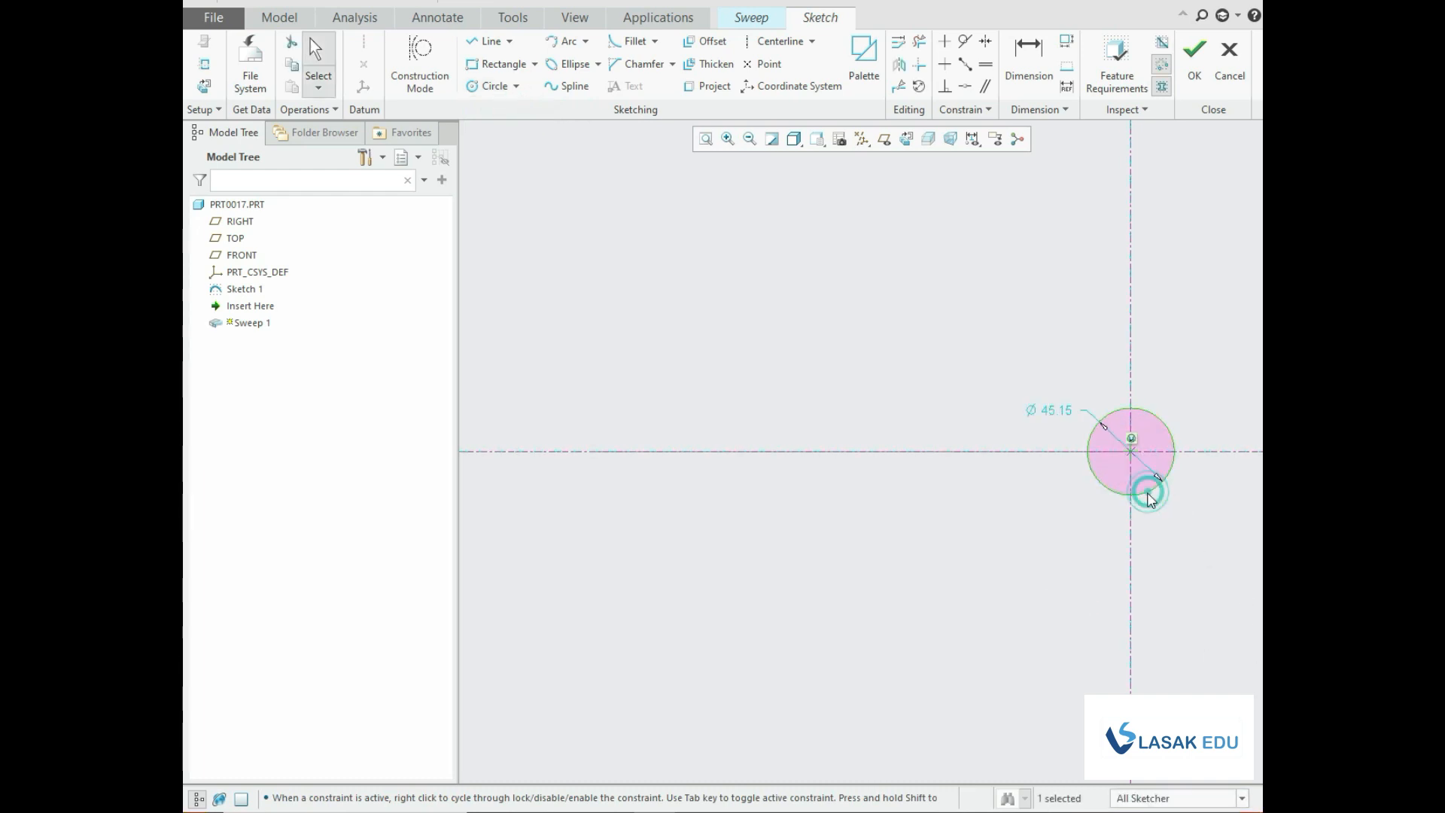
pyautogui.doubleClick(1066, 413)
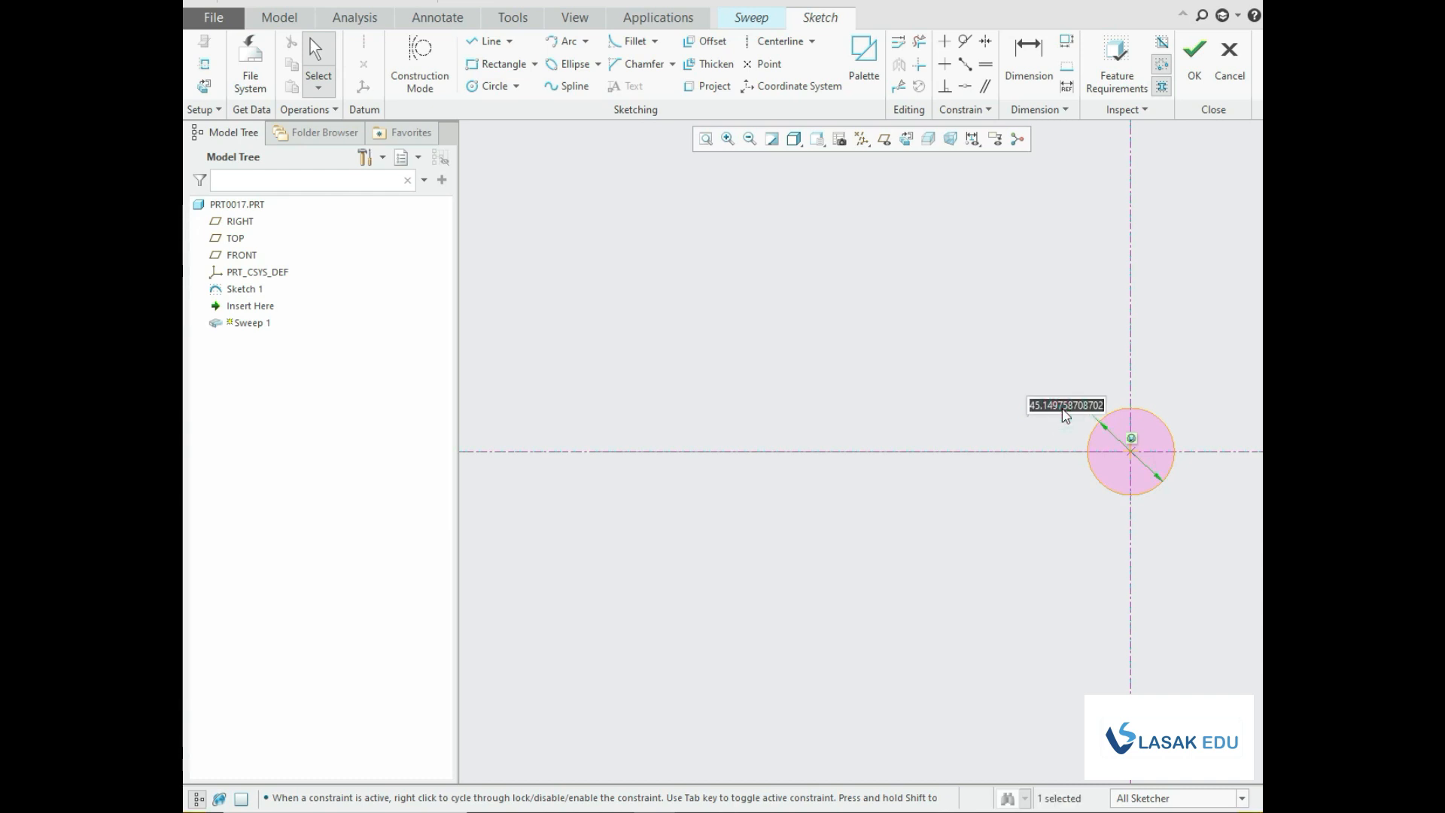
pyautogui.write('35')
pyautogui.press('Return')
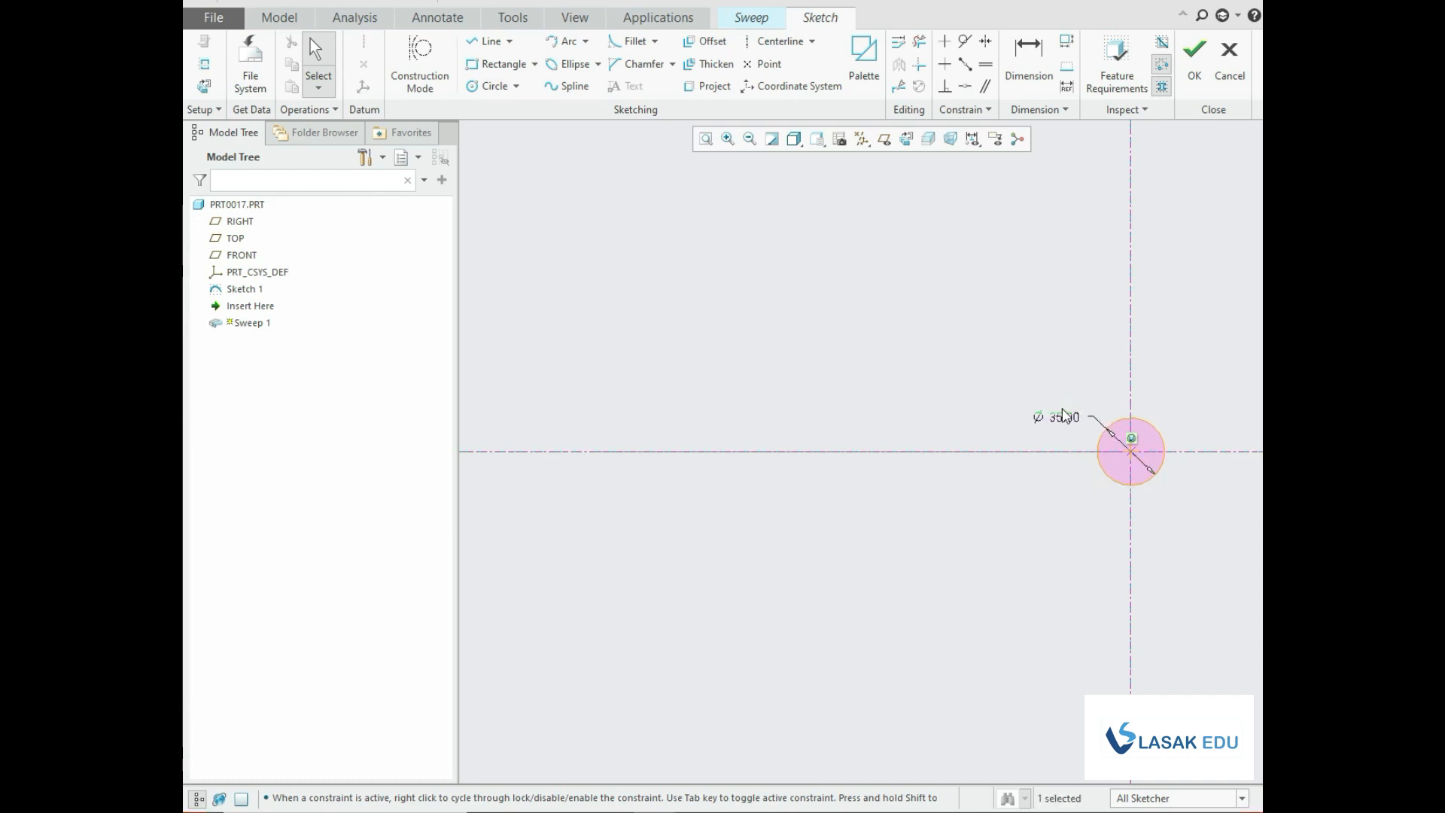
# Finish the circular section sketch and complete the sweep along the stepped trajectory.
pyautogui.click(1196, 51)
pyautogui.scroll(-3, 988, 409)
pyautogui.moveTo(1003, 514); pyautogui.dragTo(997, 384, button='middle')
pyautogui.scroll(2, 1085, 481)
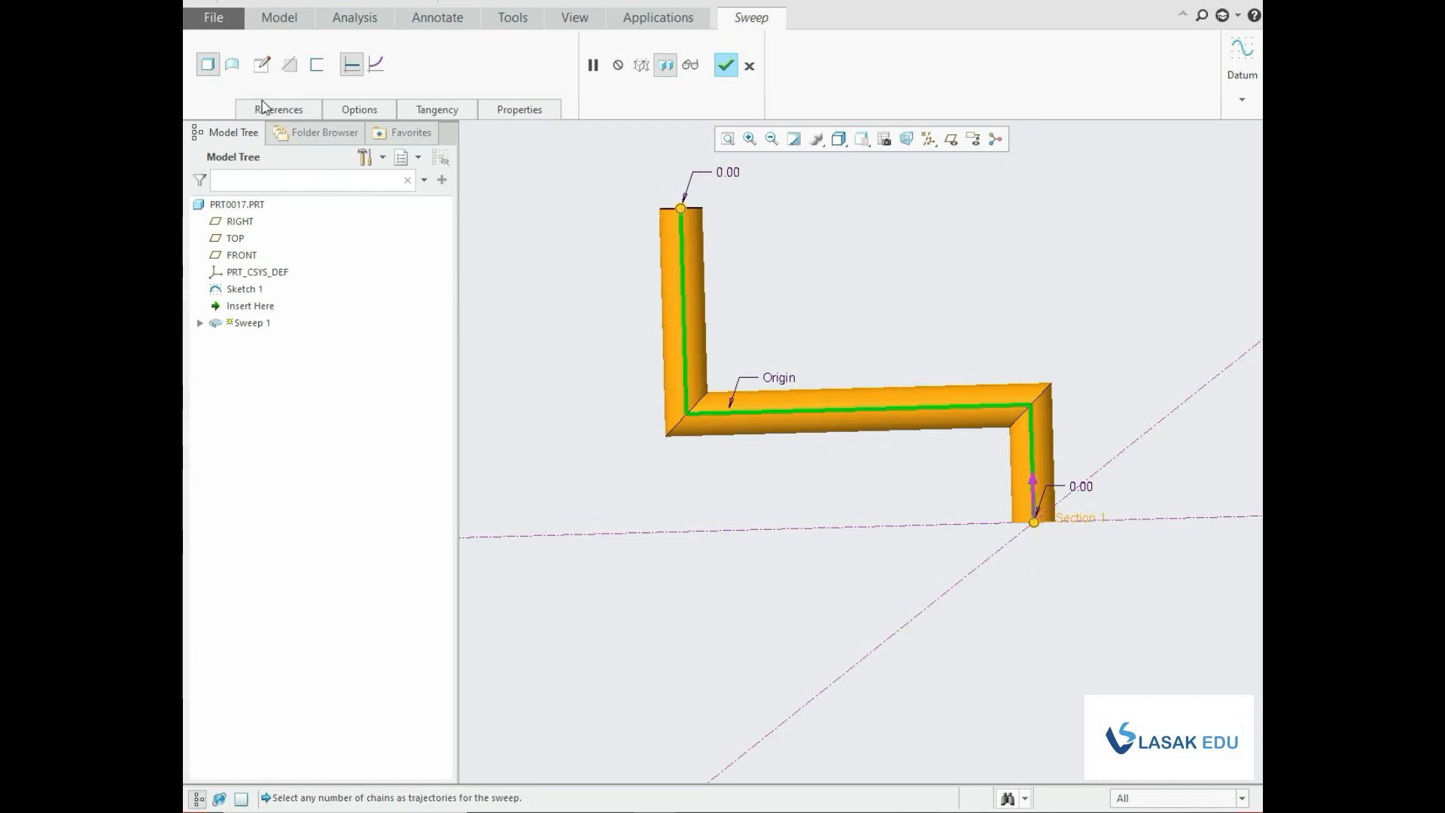
pyautogui.click(726, 66)
pyautogui.click(814, 218)
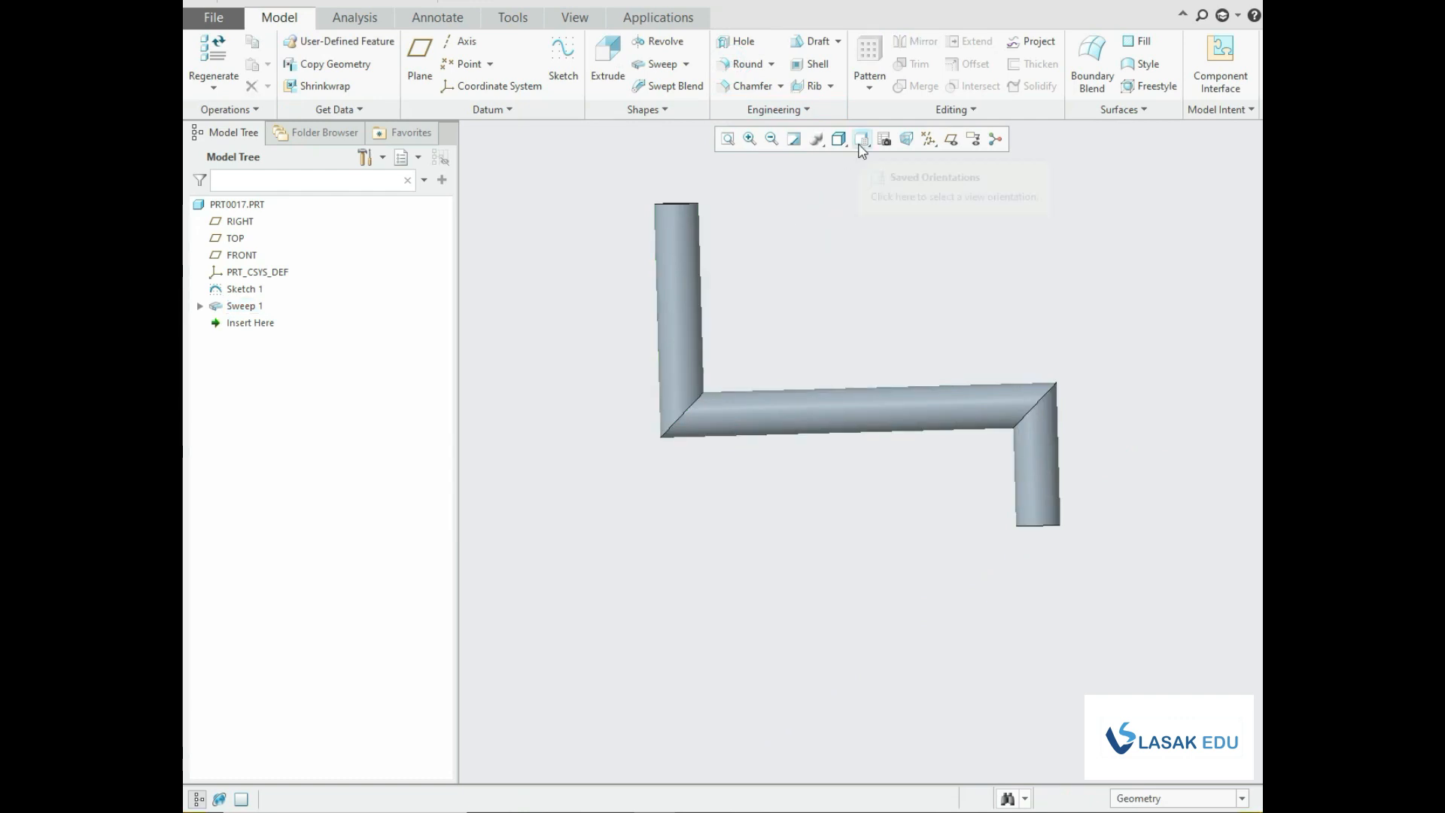
# Set the display style to Shading With Edges and examine the swept pipe from several sides.
pyautogui.click(838, 139)
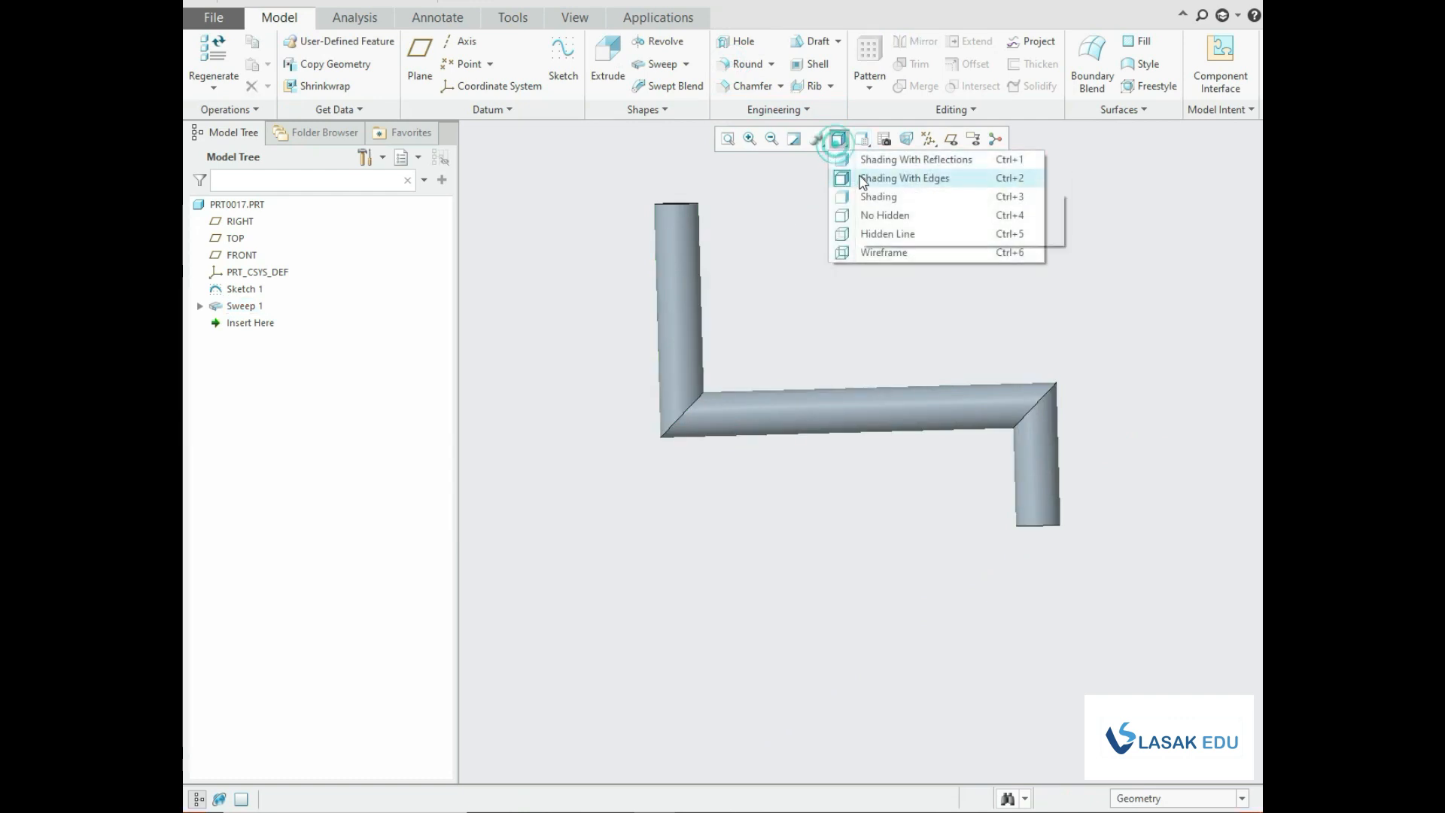
pyautogui.click(863, 179)
pyautogui.moveTo(813, 262); pyautogui.dragTo(855, 394, button='middle')
pyautogui.scroll(3, 854, 395)
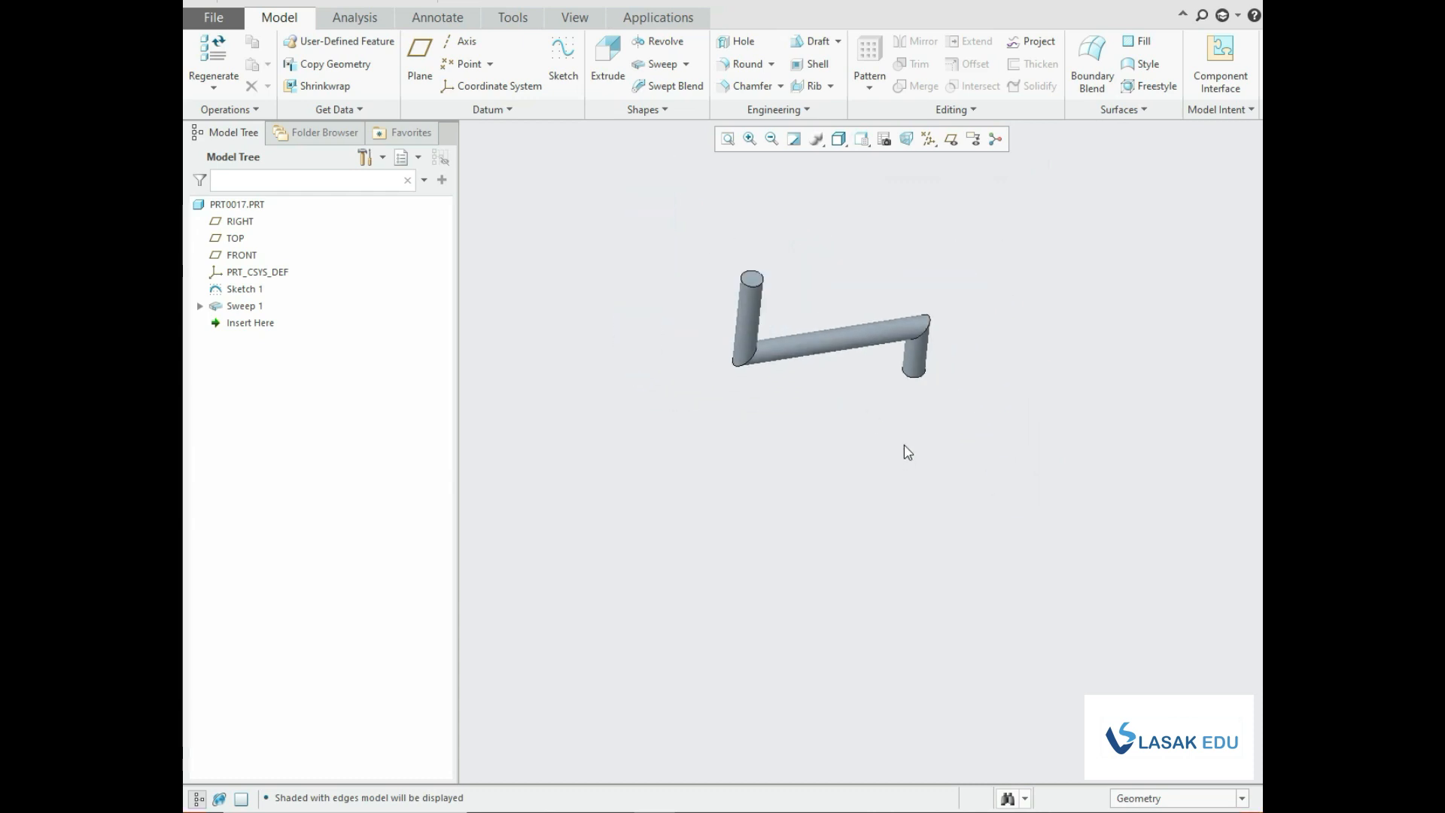
pyautogui.moveTo(907, 452); pyautogui.dragTo(940, 456, button='middle')
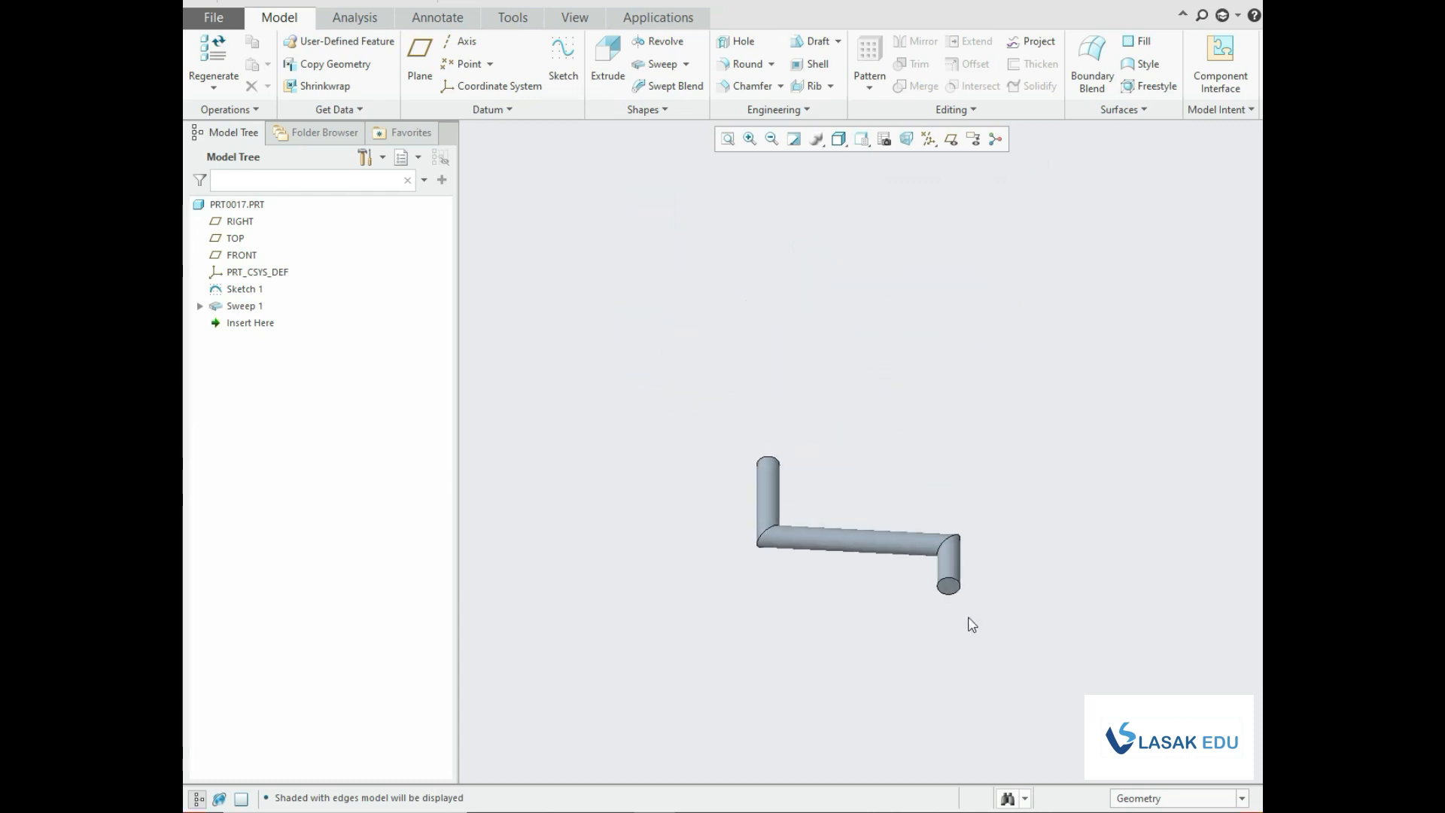
pyautogui.scroll(-3, 967, 623)
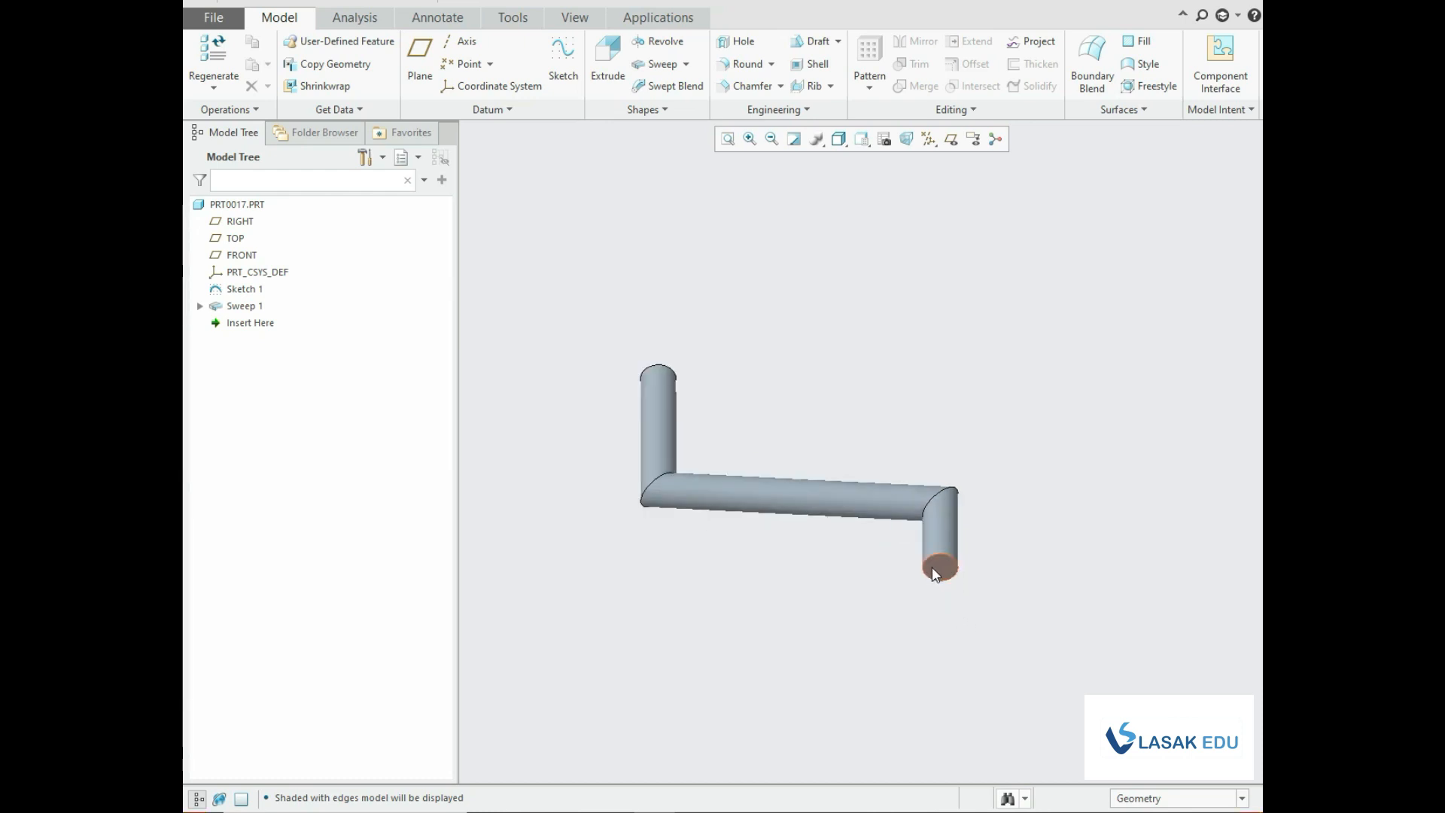
pyautogui.scroll(-2, 935, 574)
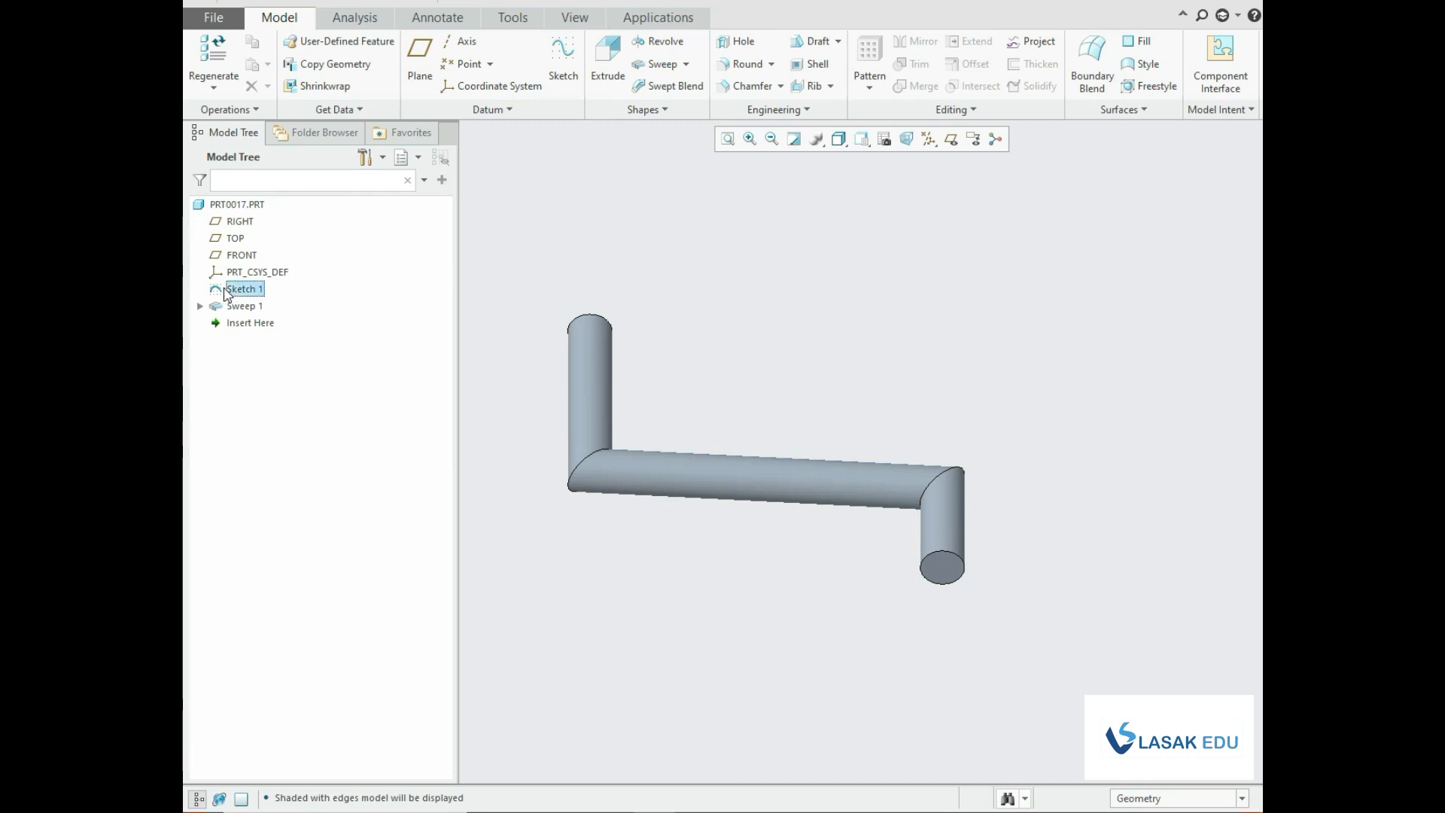
# Delete the sweep feature and keep its trajectory sketch.
pyautogui.click(225, 290)
pyautogui.click(226, 306)
pyautogui.rightClick(228, 311)
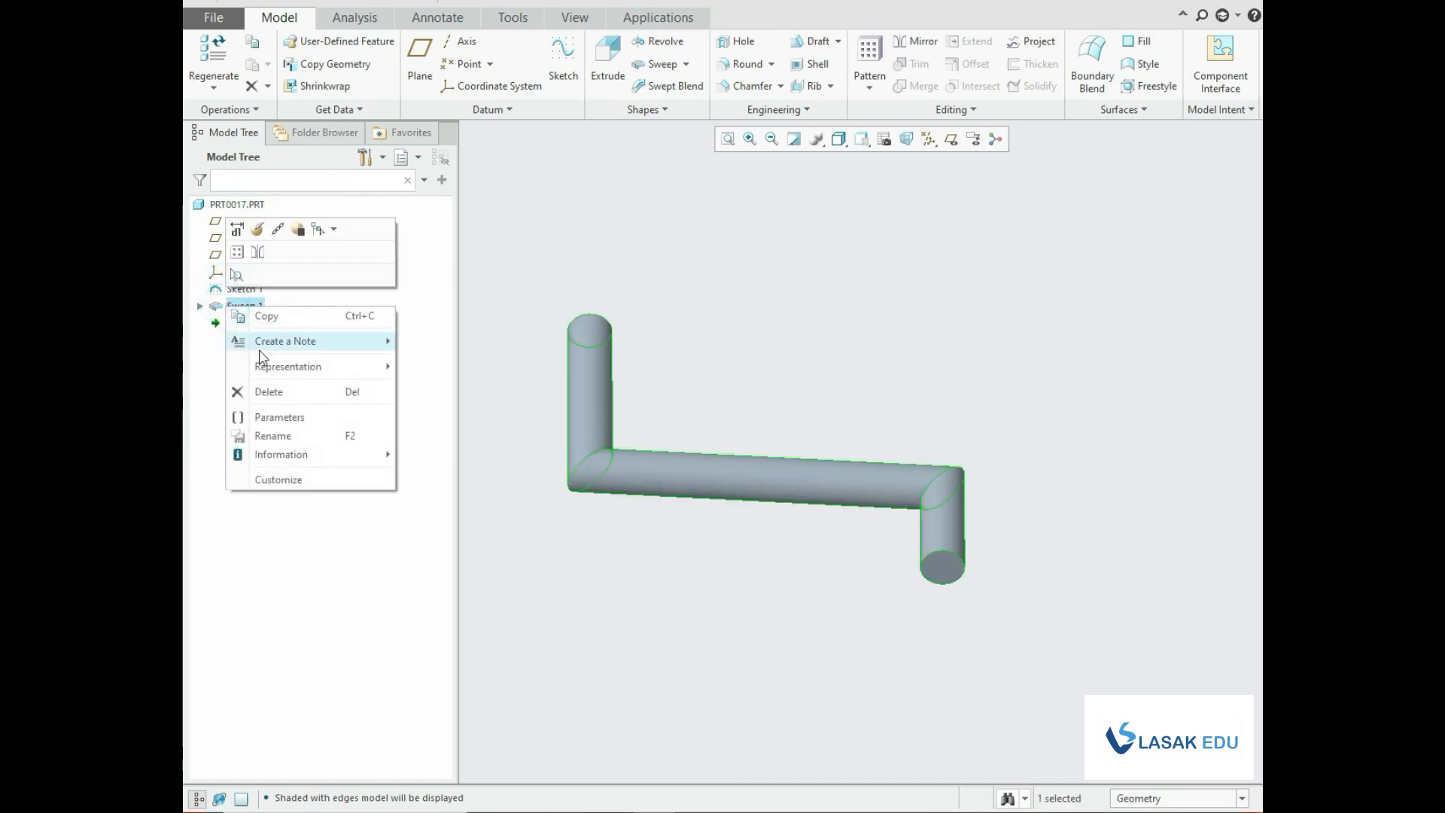
pyautogui.click(273, 384)
pyautogui.click(681, 426)
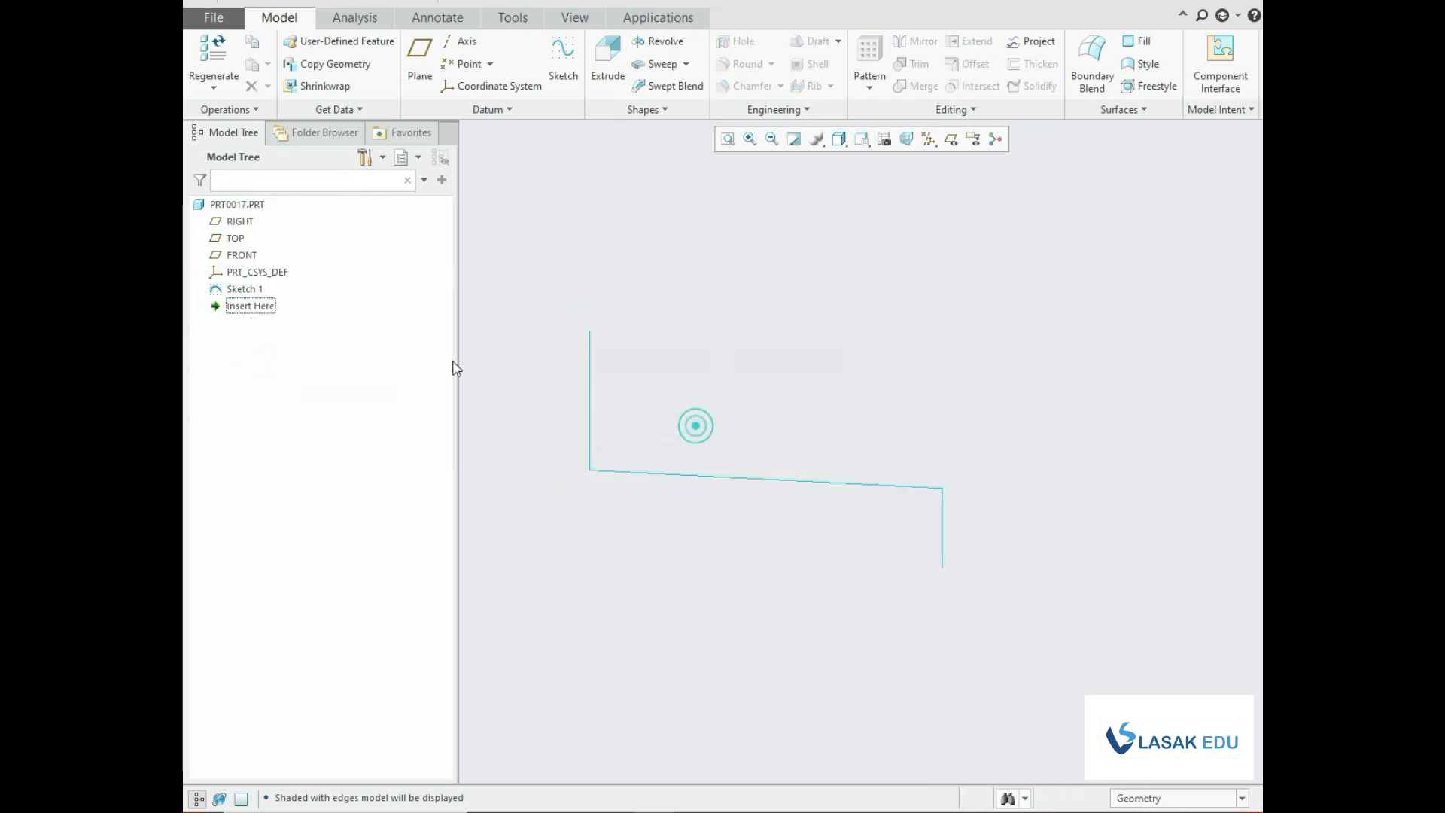
# Redefine the trajectory sketch in 2D orientation and delete its entire stepped line chain.
pyautogui.click(260, 289)
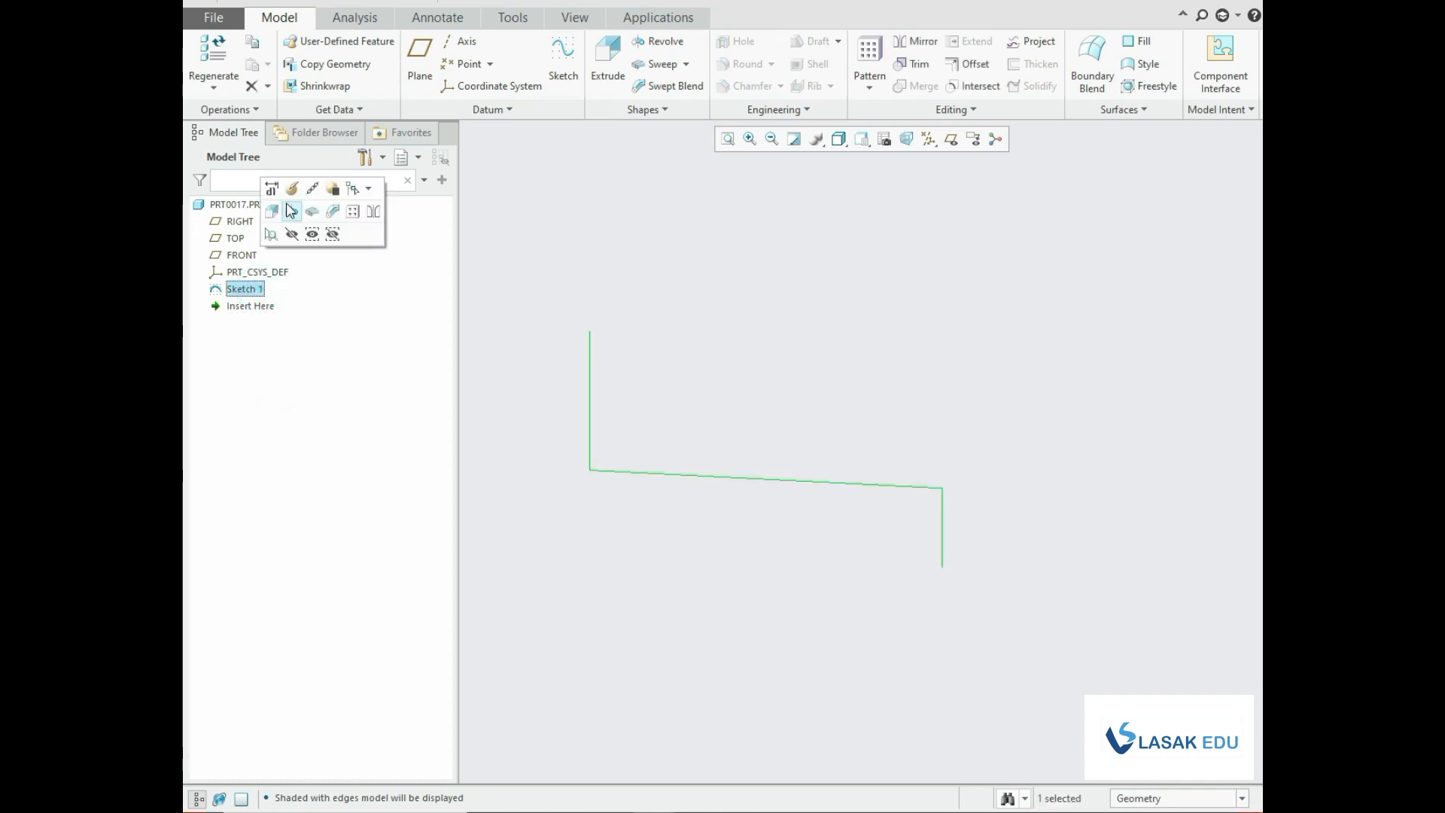
pyautogui.click(292, 189)
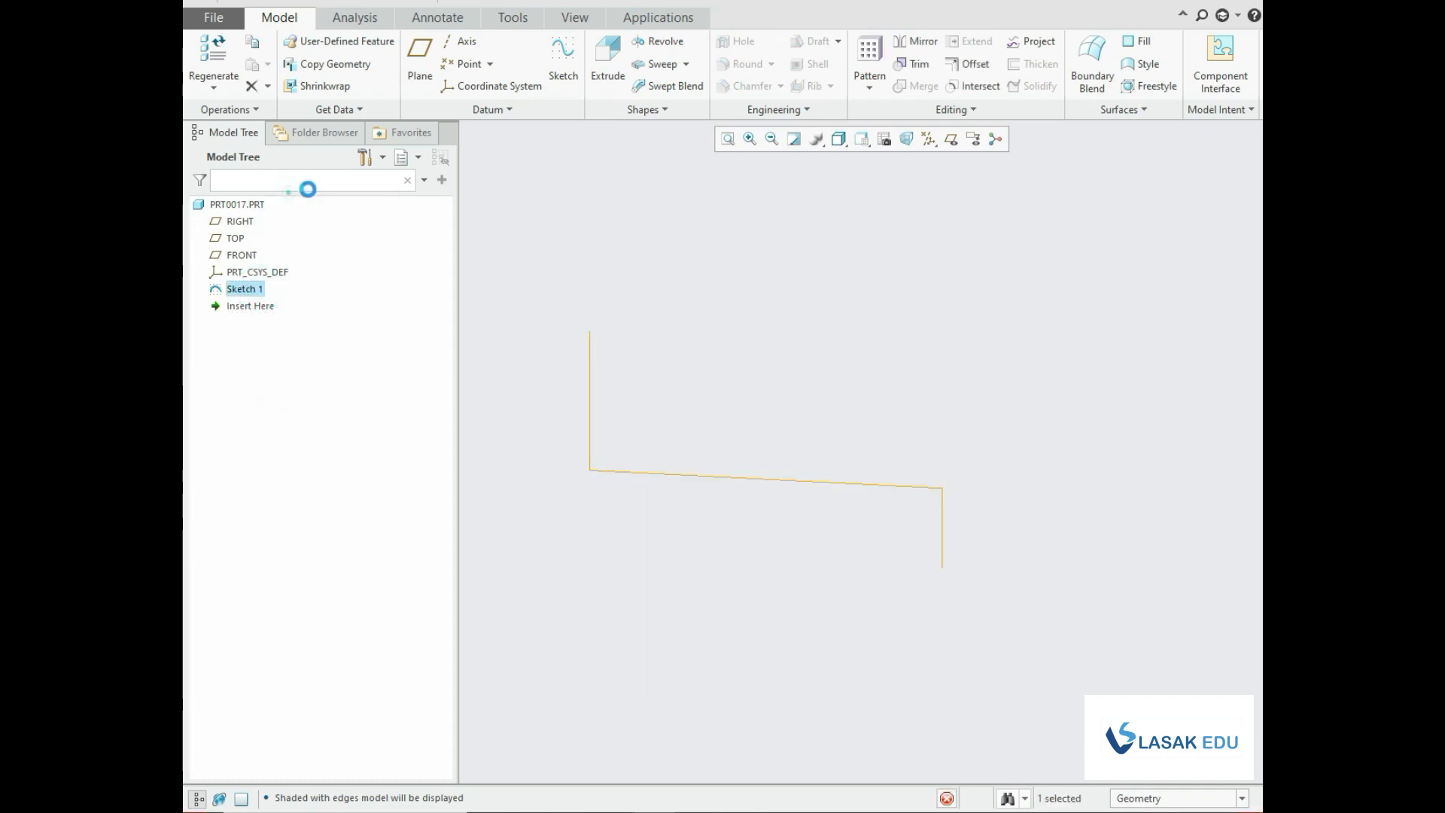
pyautogui.click(894, 143)
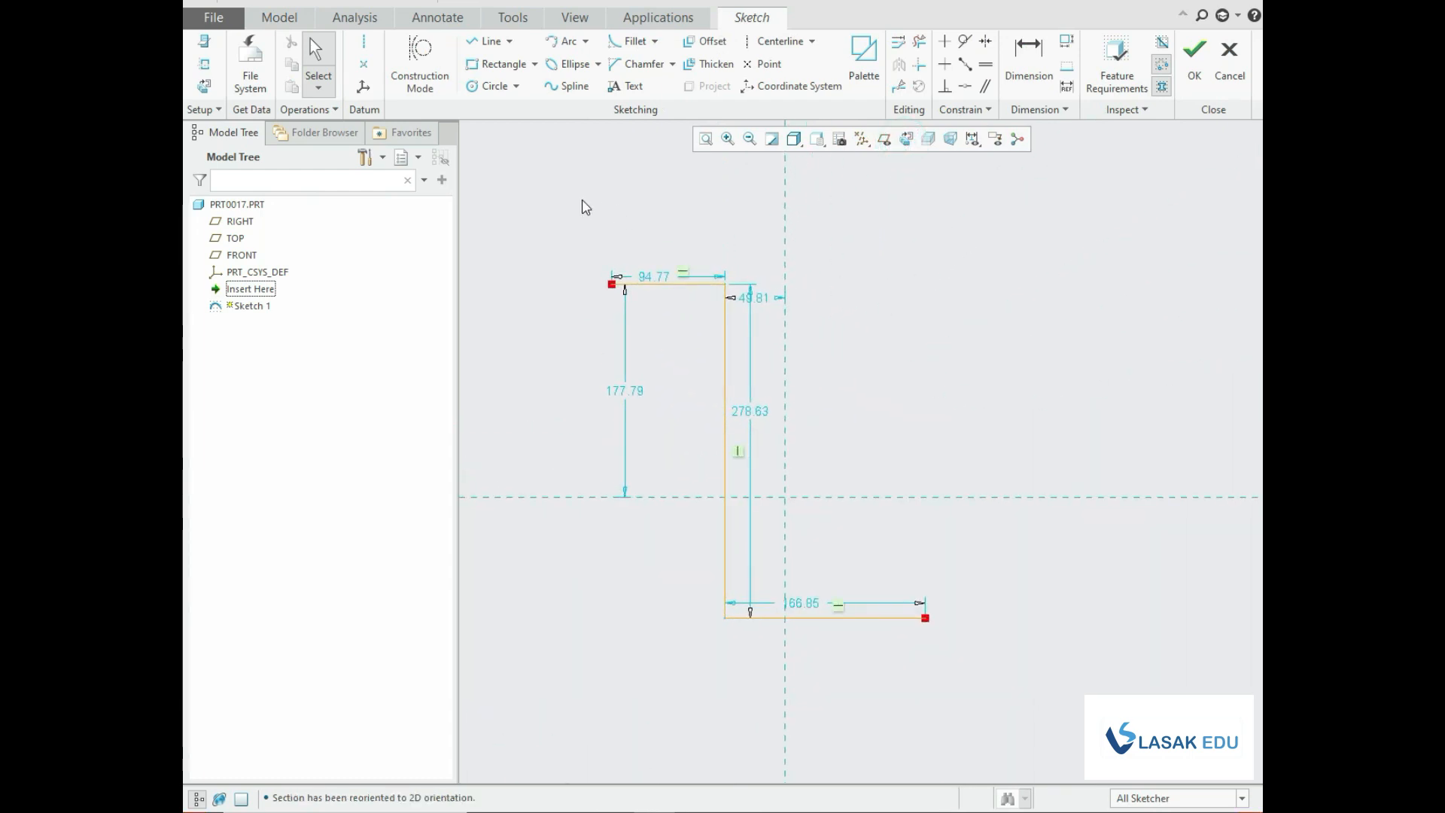
pyautogui.moveTo(578, 208)
pyautogui.mouseDown()
pyautogui.moveTo(716, 345)
pyautogui.moveTo(978, 681)
pyautogui.mouseUp()
pyautogui.press('Delete')
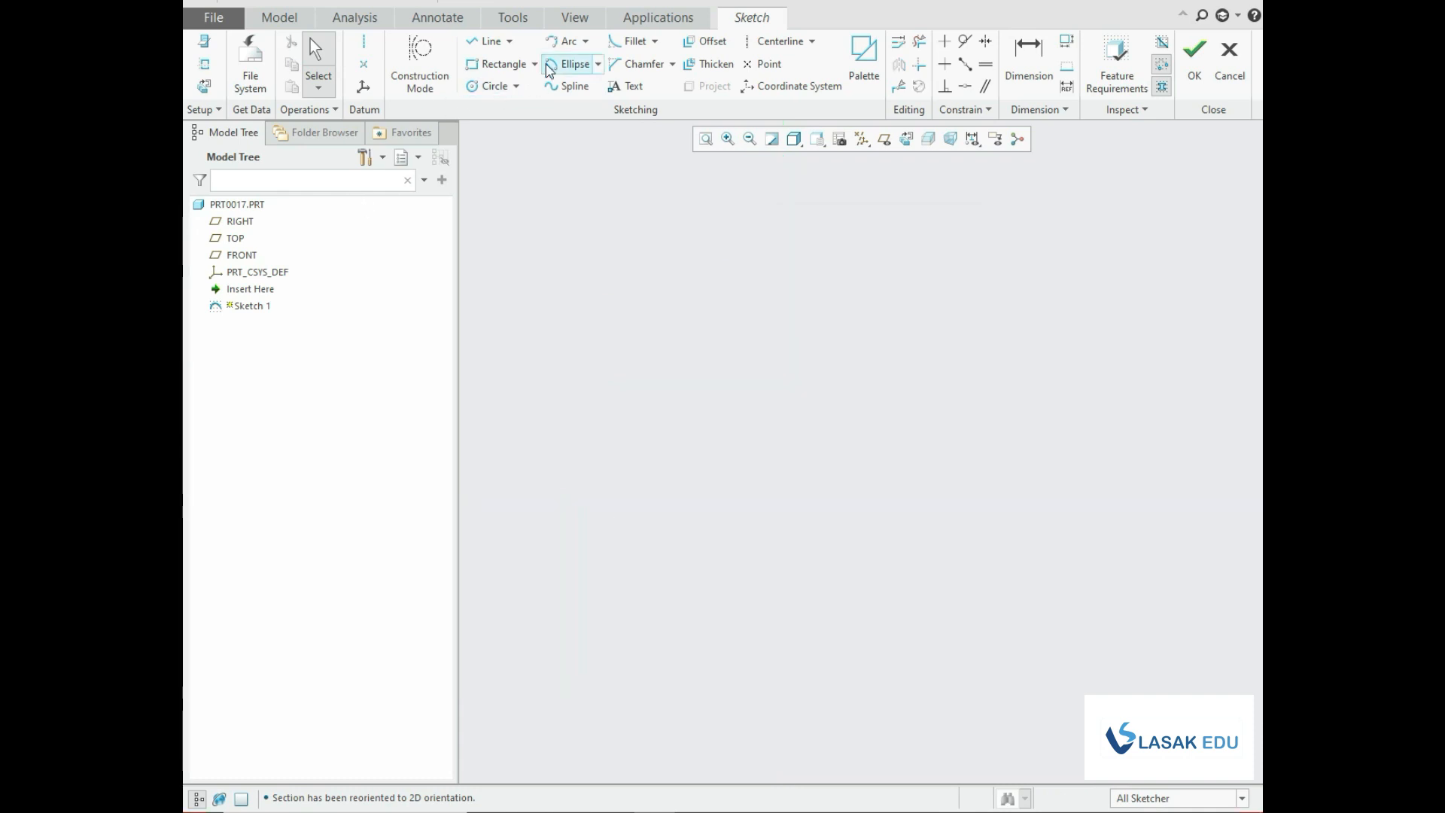
# Sketch an open eight-point spline with ends about 238 apart horizontally and 42 vertically, and finish the sketch.
pyautogui.click(566, 86)
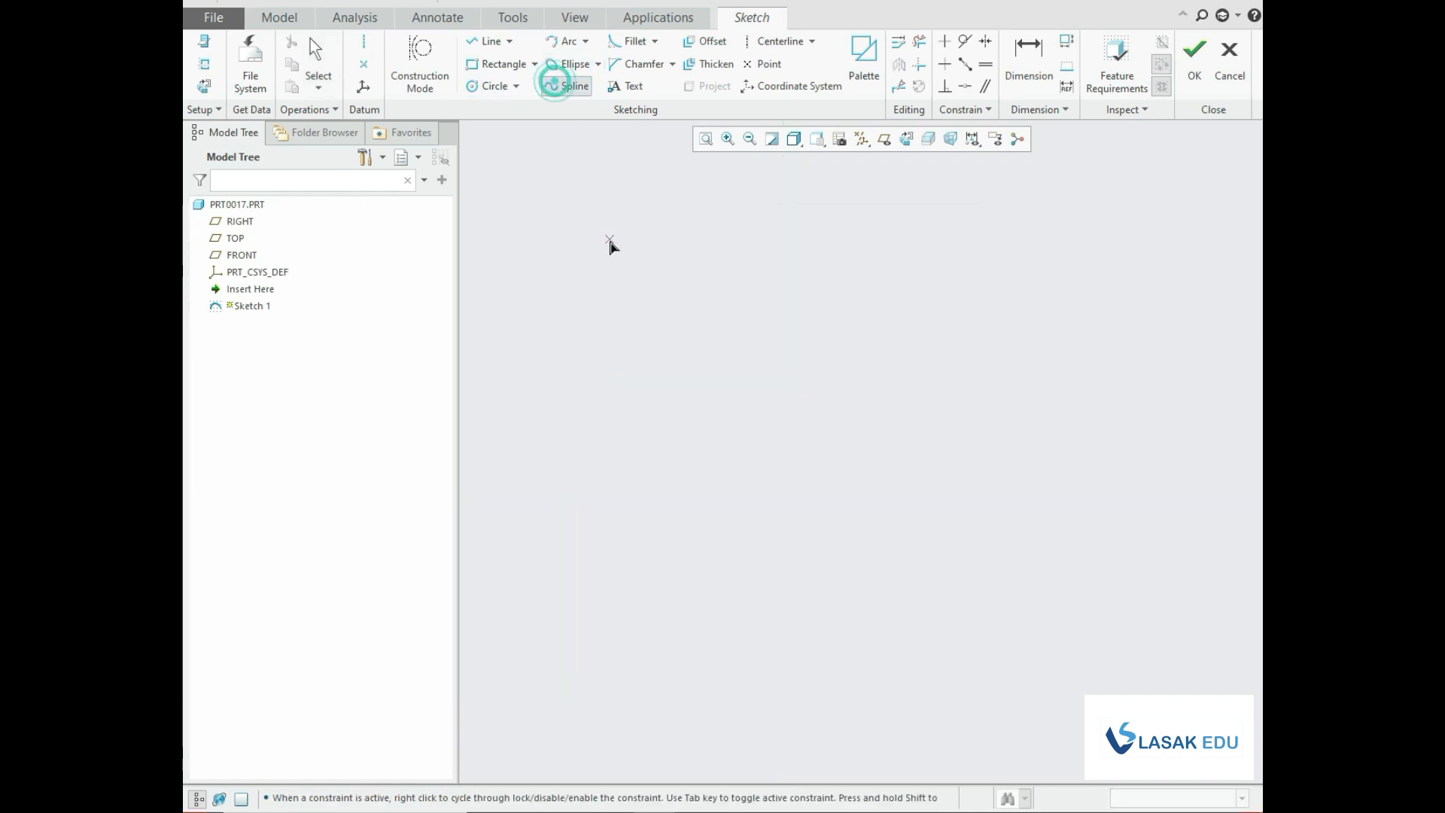
pyautogui.click(630, 264)
pyautogui.click(745, 260)
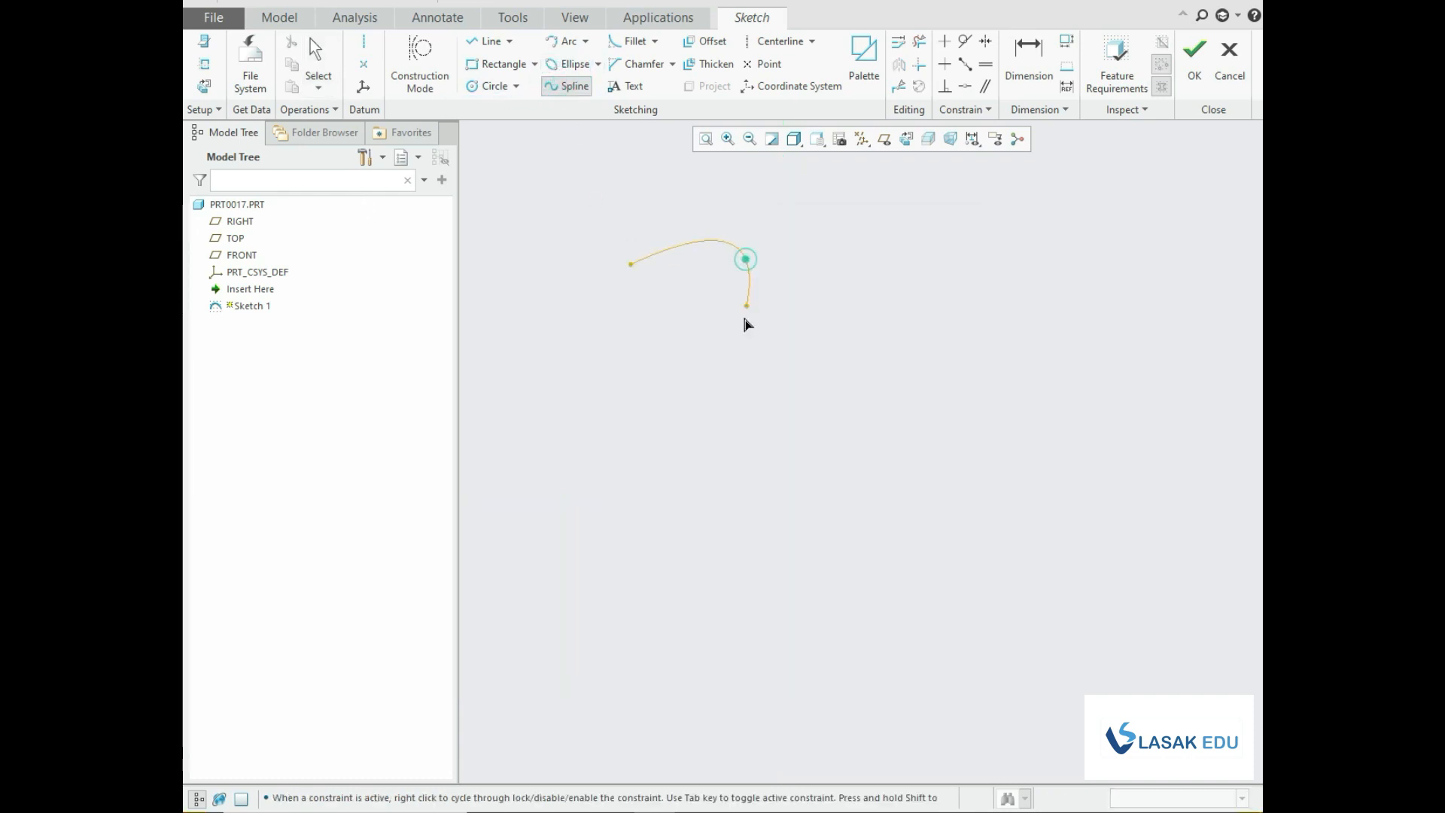
pyautogui.click(730, 368)
pyautogui.click(775, 522)
pyautogui.click(917, 574)
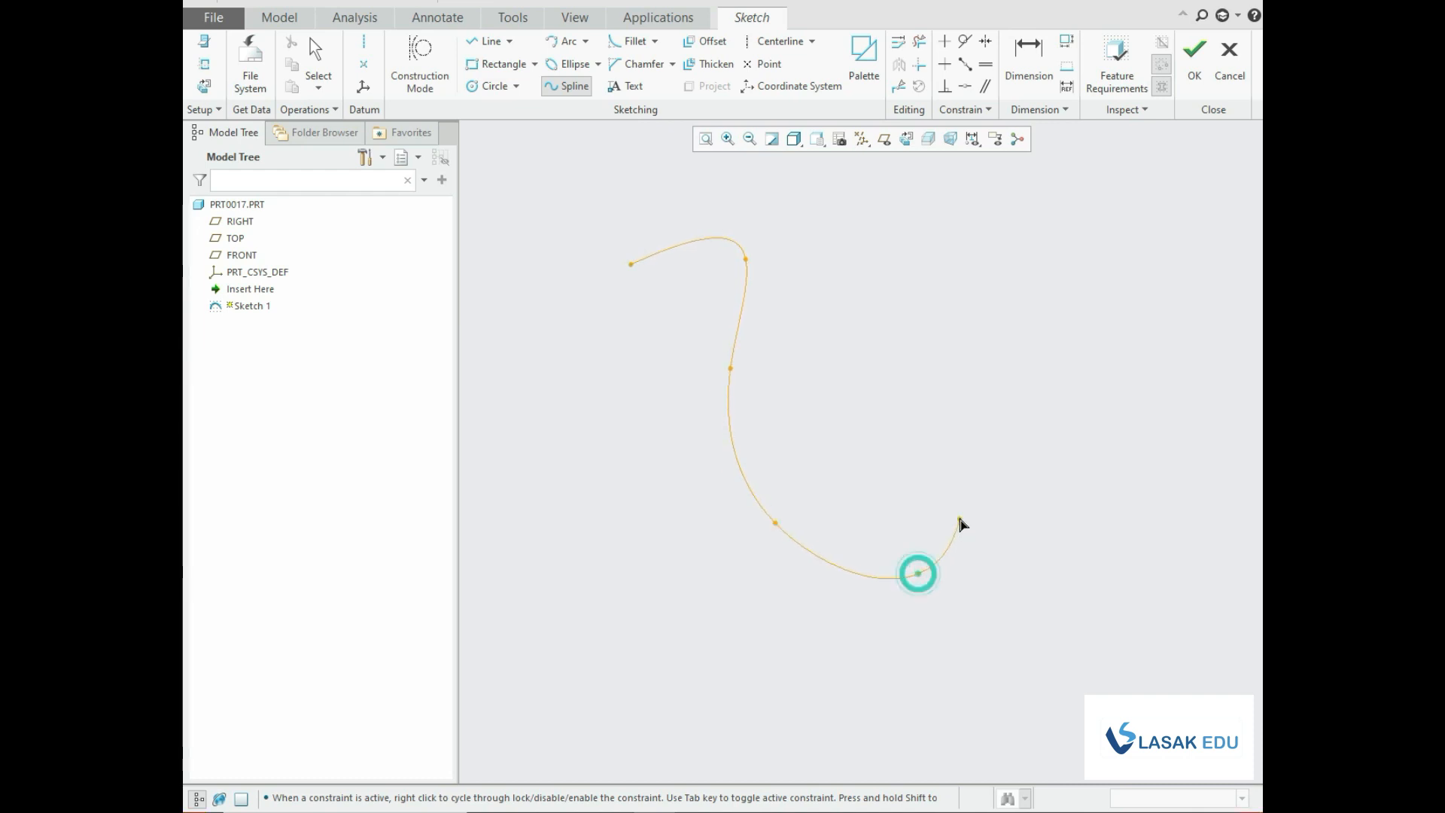
pyautogui.click(959, 512)
pyautogui.click(998, 444)
pyautogui.middleClick(998, 444)
pyautogui.click(998, 444)
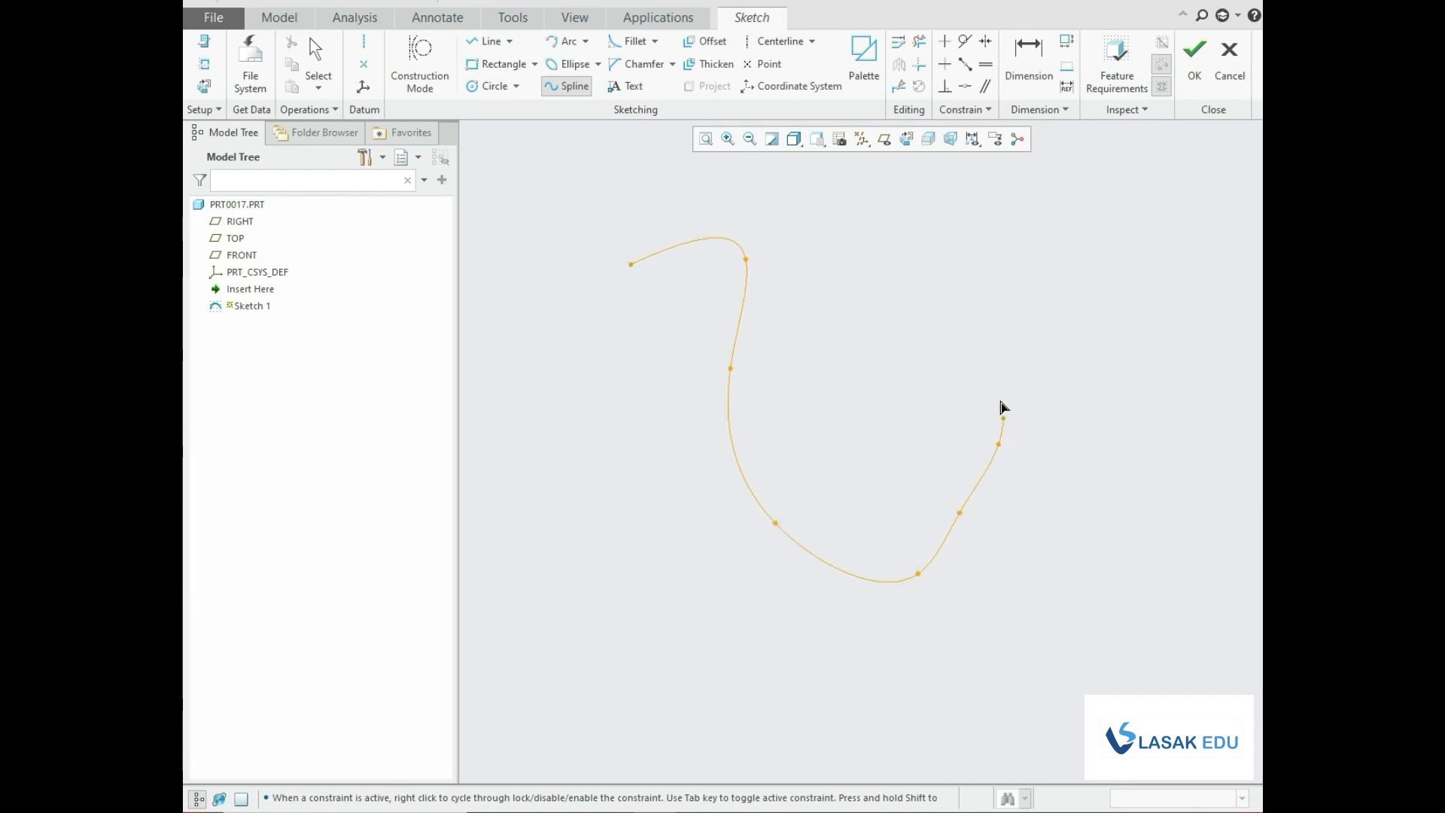
pyautogui.click(917, 315)
pyautogui.middleClick(932, 328)
pyautogui.click(863, 423)
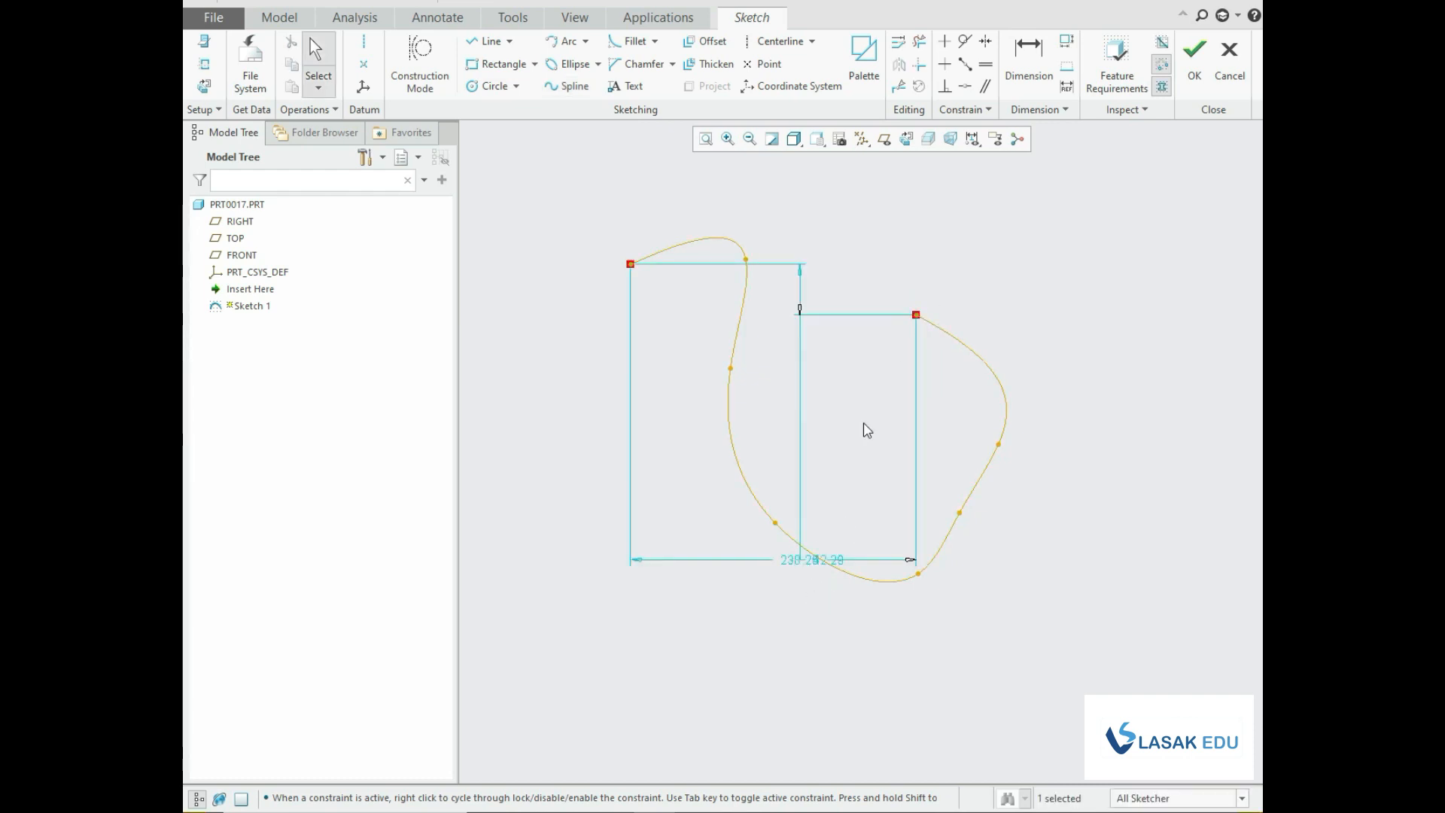
pyautogui.click(1194, 71)
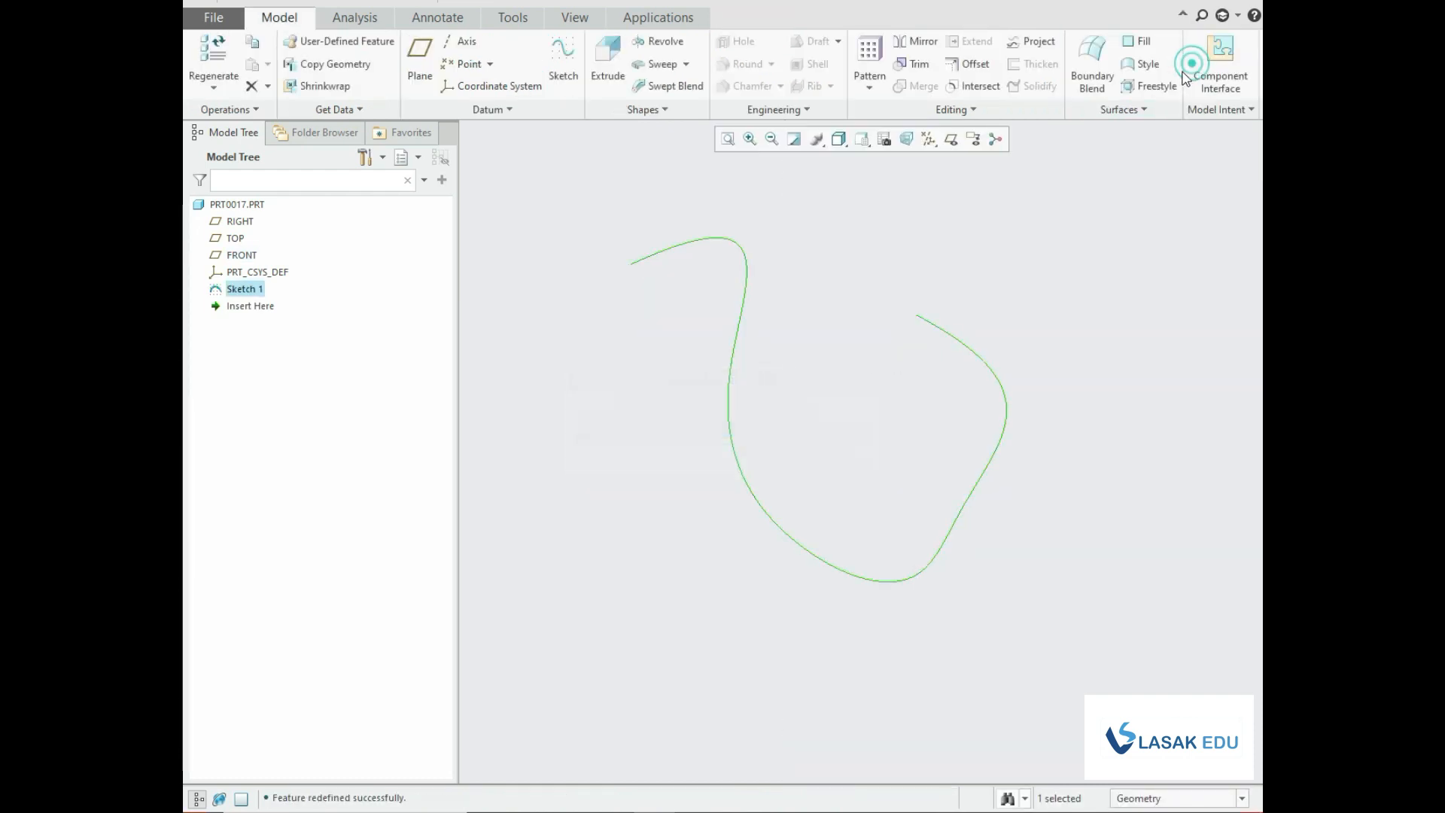
# Start a Sweep along the spline and open its section sketch in 2D orientation at the start point.
pyautogui.click(686, 65)
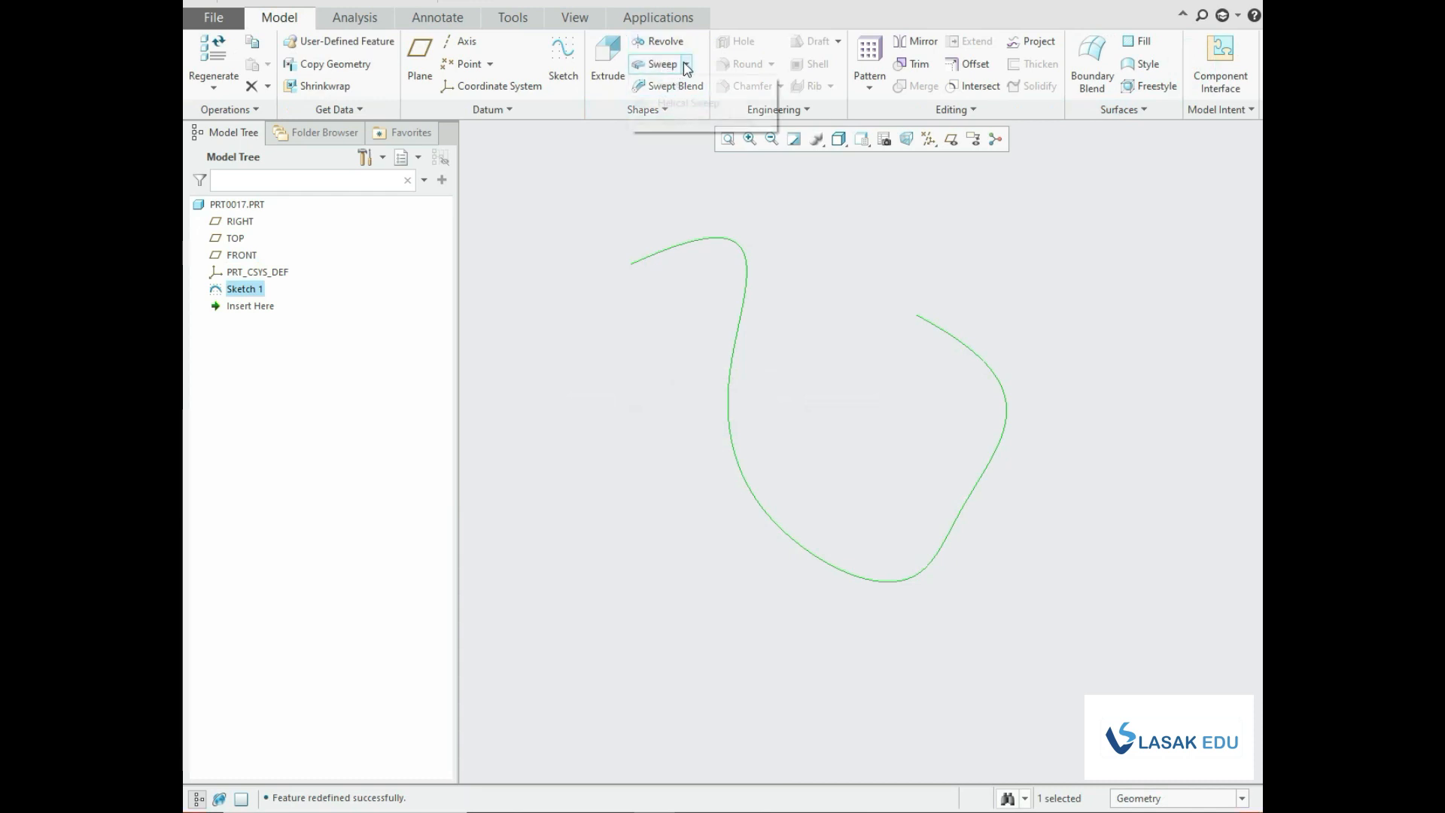
pyautogui.click(673, 84)
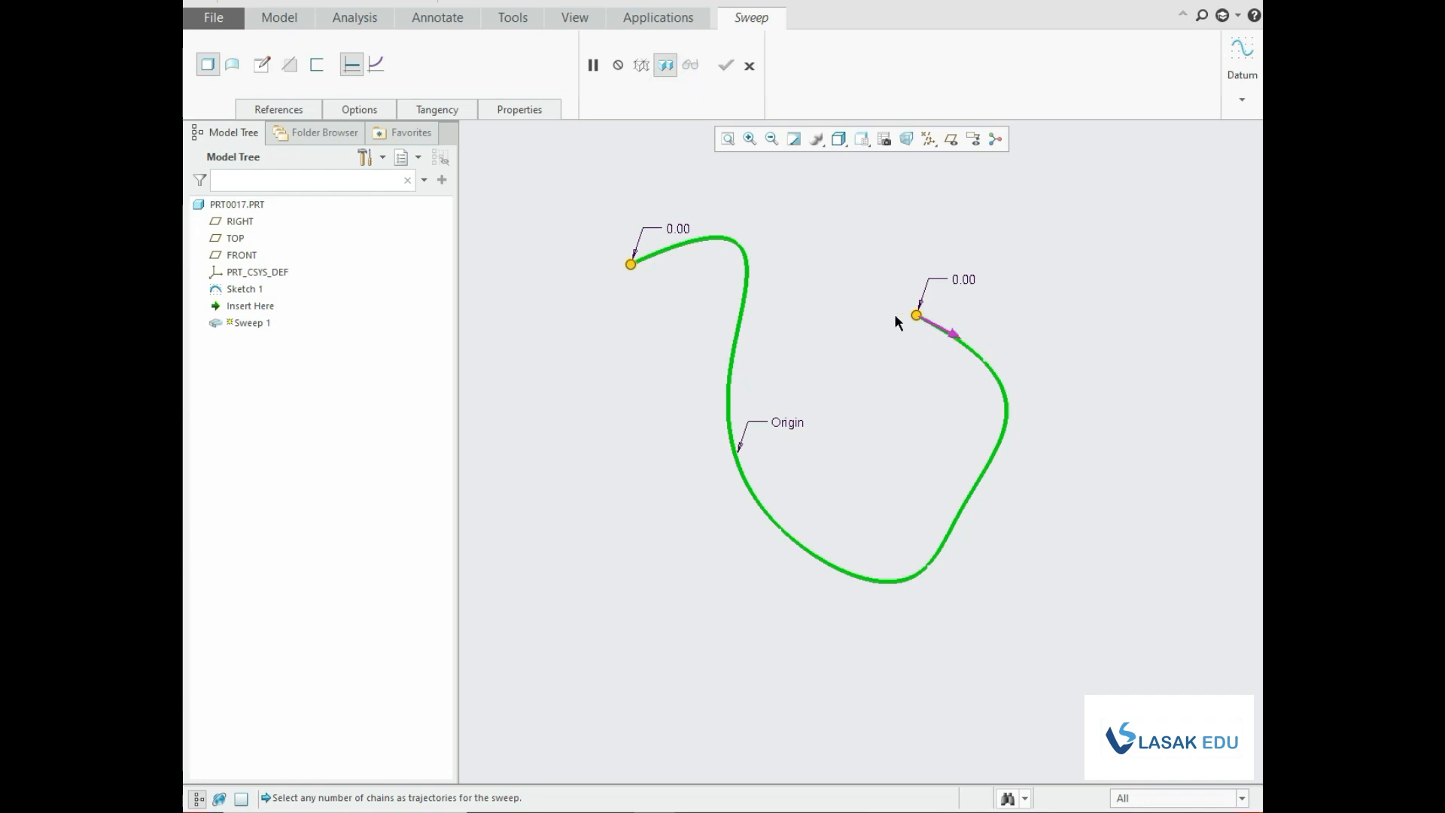
pyautogui.click(257, 72)
pyautogui.click(908, 140)
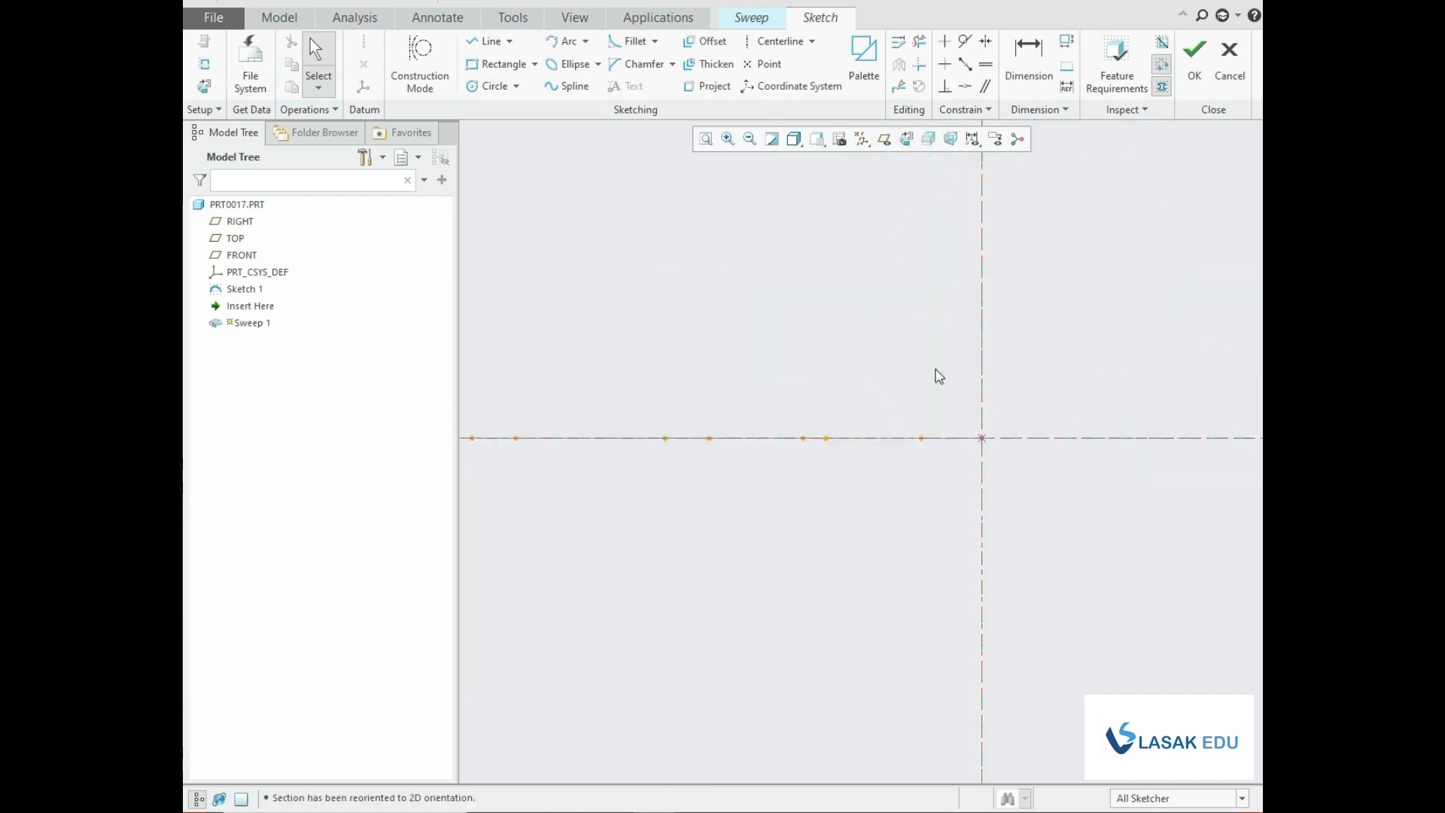
# Sketch a center-rectangle section with equal sides, centred on the trajectory's start point, and finish the section sketch.
pyautogui.click(534, 66)
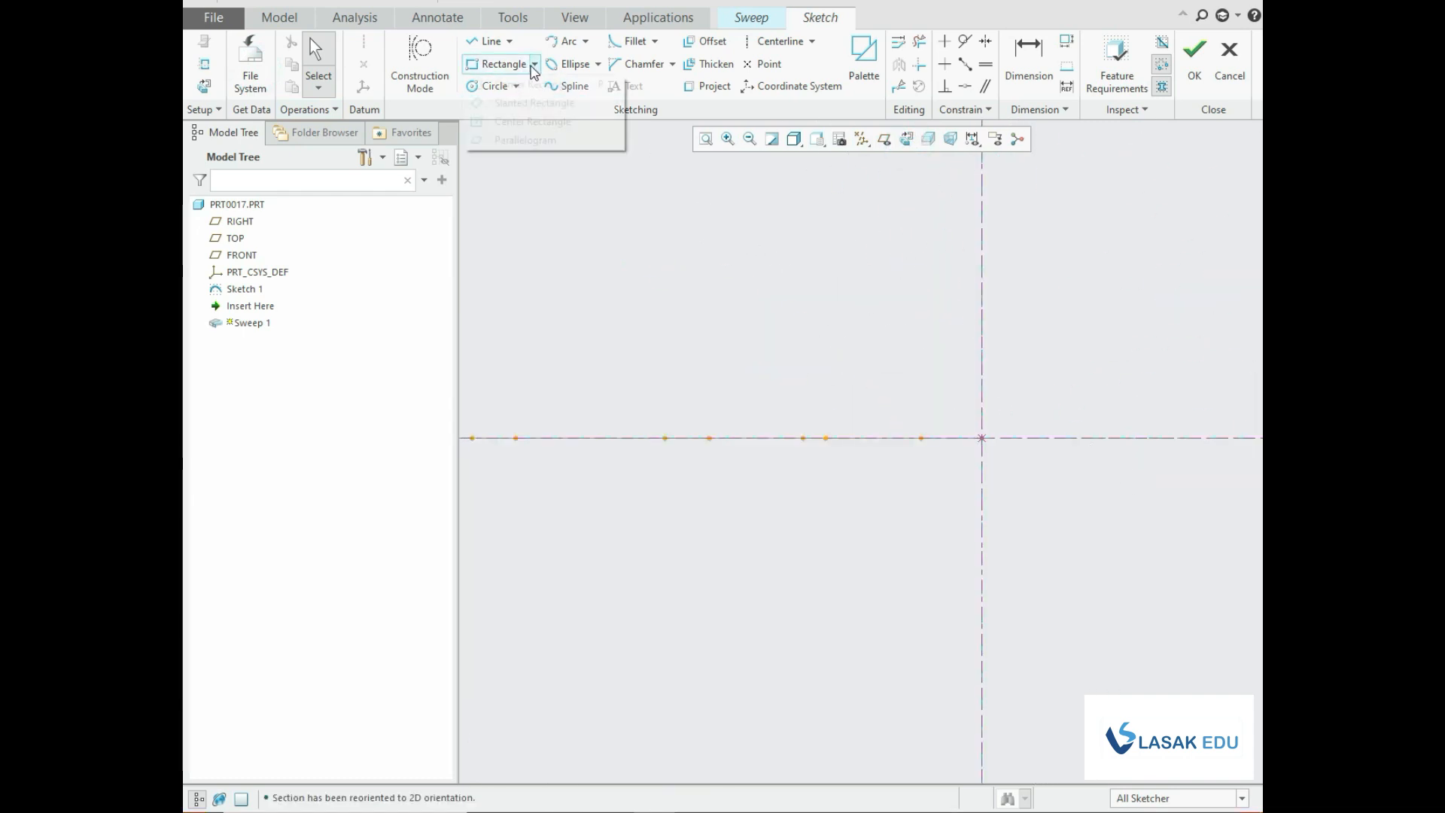
pyautogui.click(541, 122)
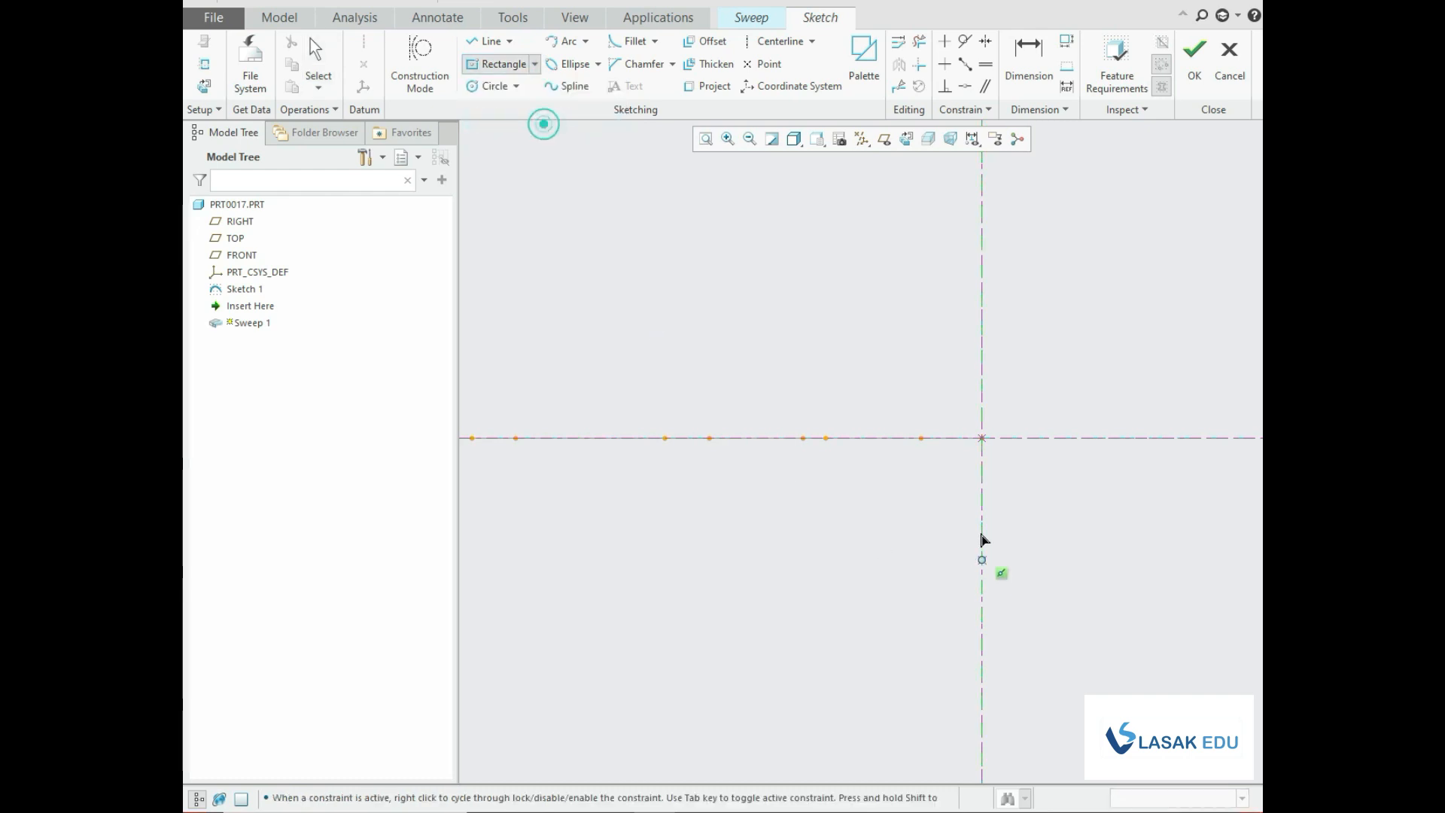
pyautogui.click(1012, 468)
pyautogui.middleClick(1012, 470)
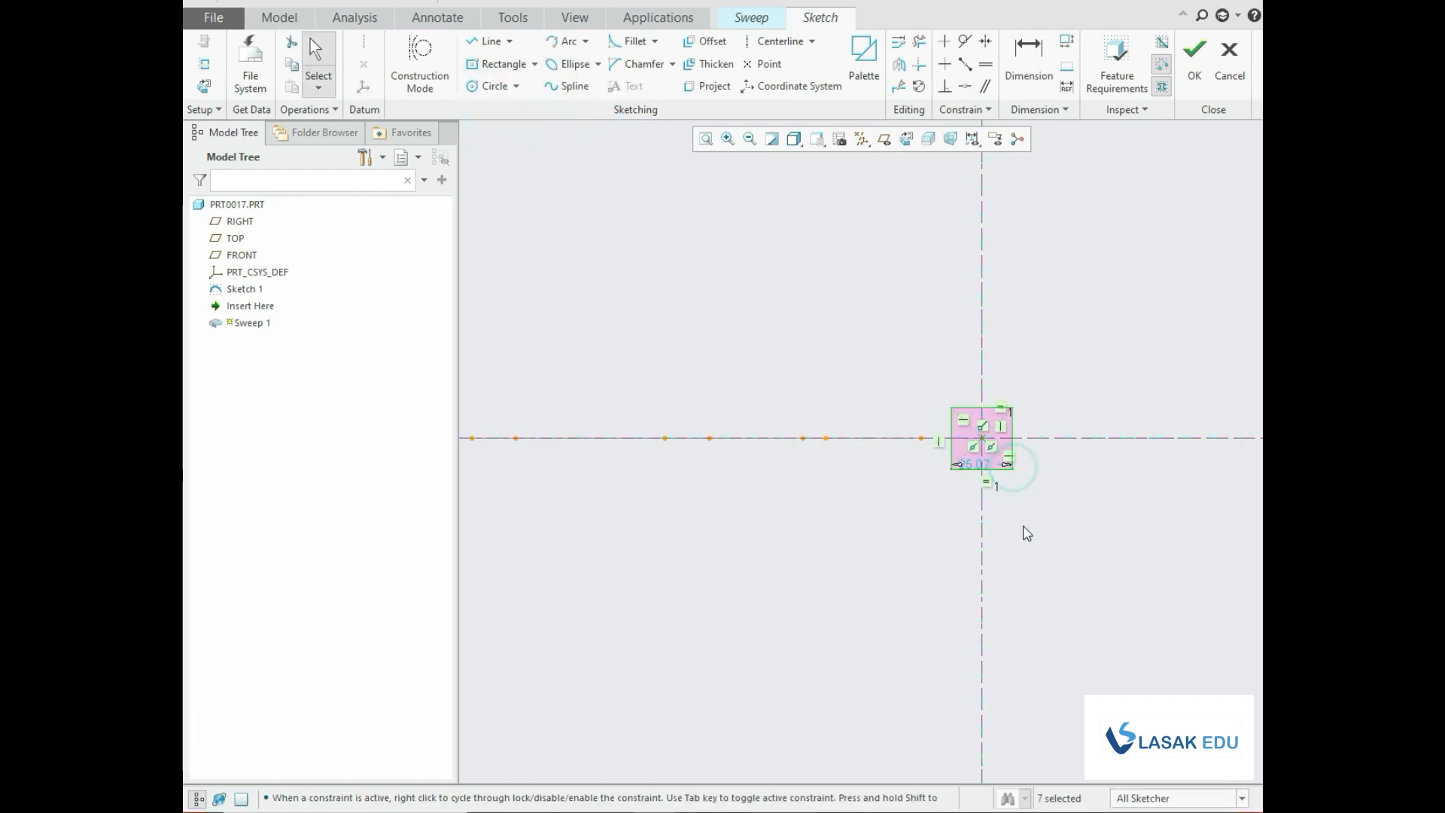
pyautogui.click(1193, 75)
# Check the preview of the square section along the spline and complete the solid sweep feature.
pyautogui.scroll(4, 1076, 386)
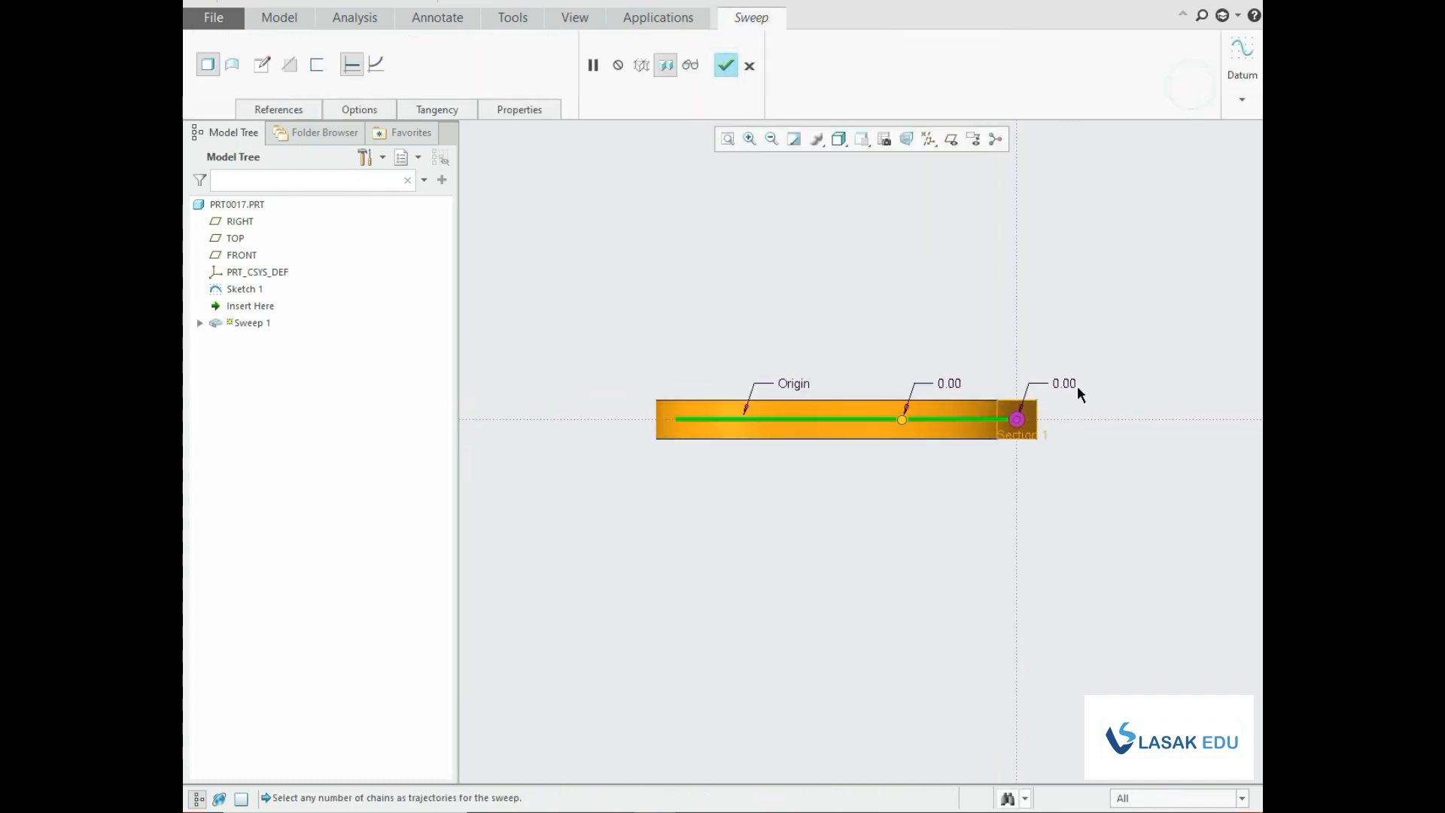
pyautogui.moveTo(1055, 442)
pyautogui.mouseDown(button='middle')
pyautogui.moveTo(1061, 554)
pyautogui.moveTo(1039, 584)
pyautogui.moveTo(1016, 574)
pyautogui.moveTo(1033, 576)
pyautogui.mouseUp(button='middle')
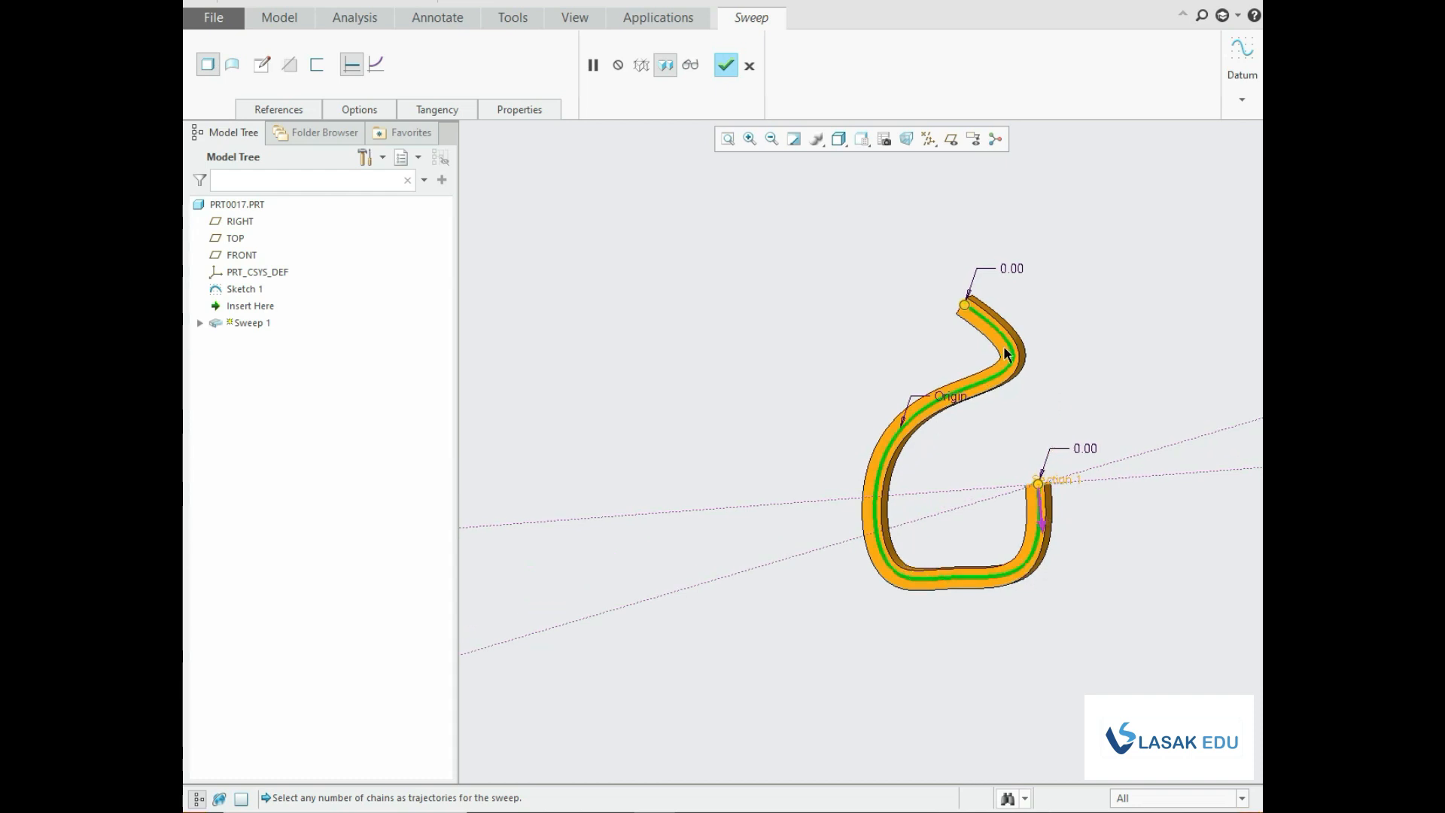
pyautogui.scroll(-2, 1009, 426)
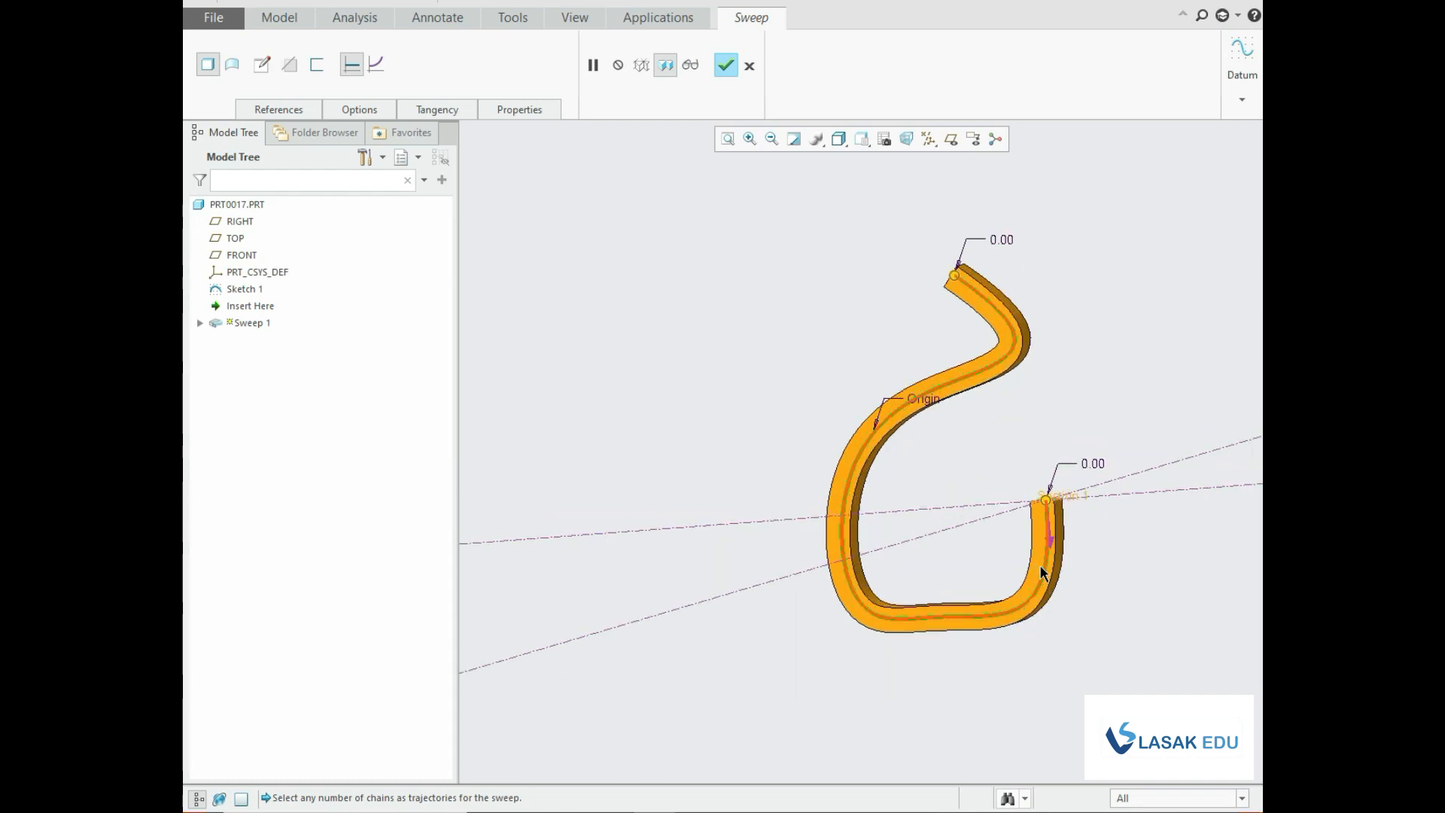
pyautogui.click(725, 68)
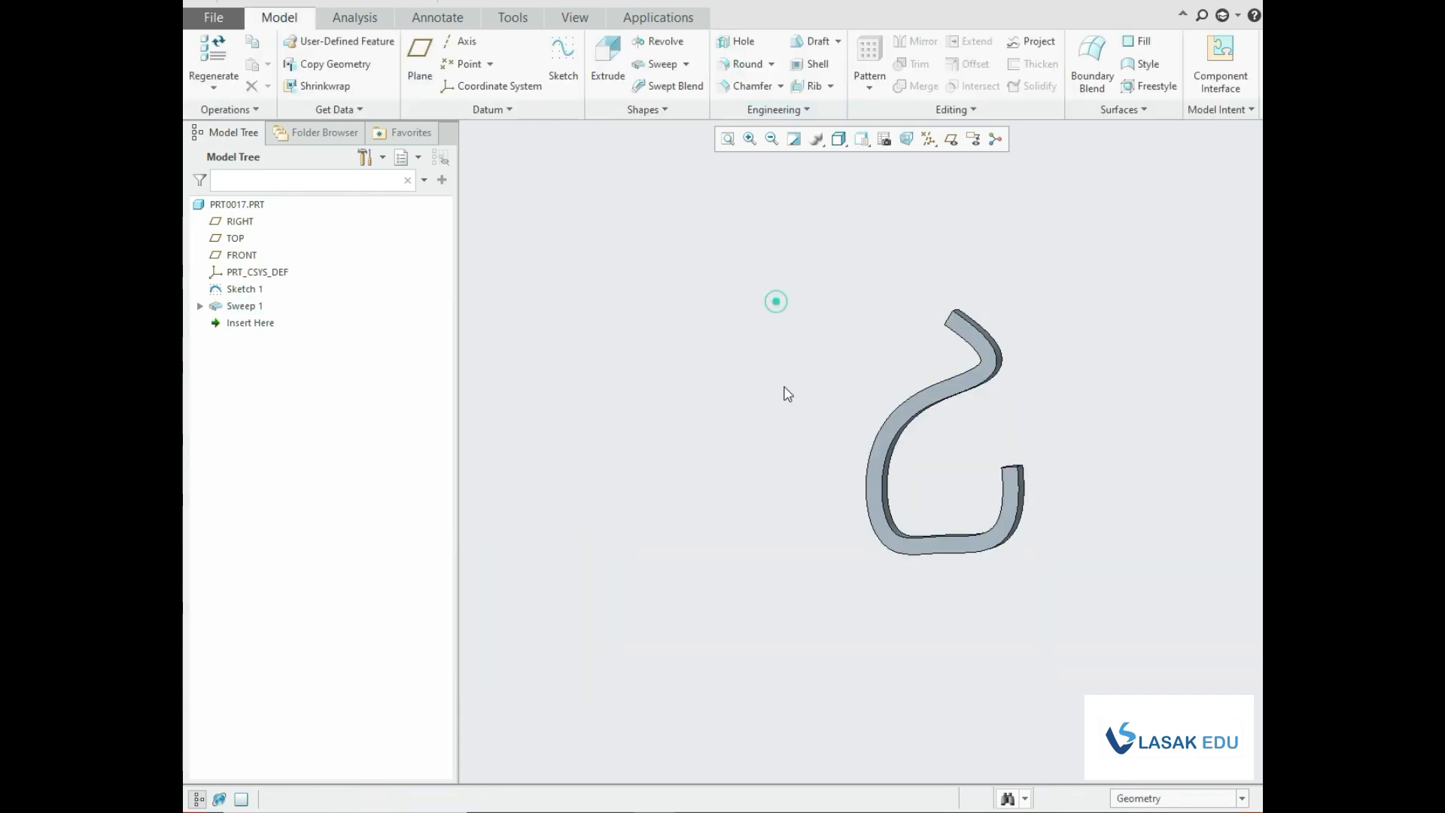
pyautogui.moveTo(870, 536); pyautogui.dragTo(956, 576, button='middle')
pyautogui.scroll(-3, 985, 565)
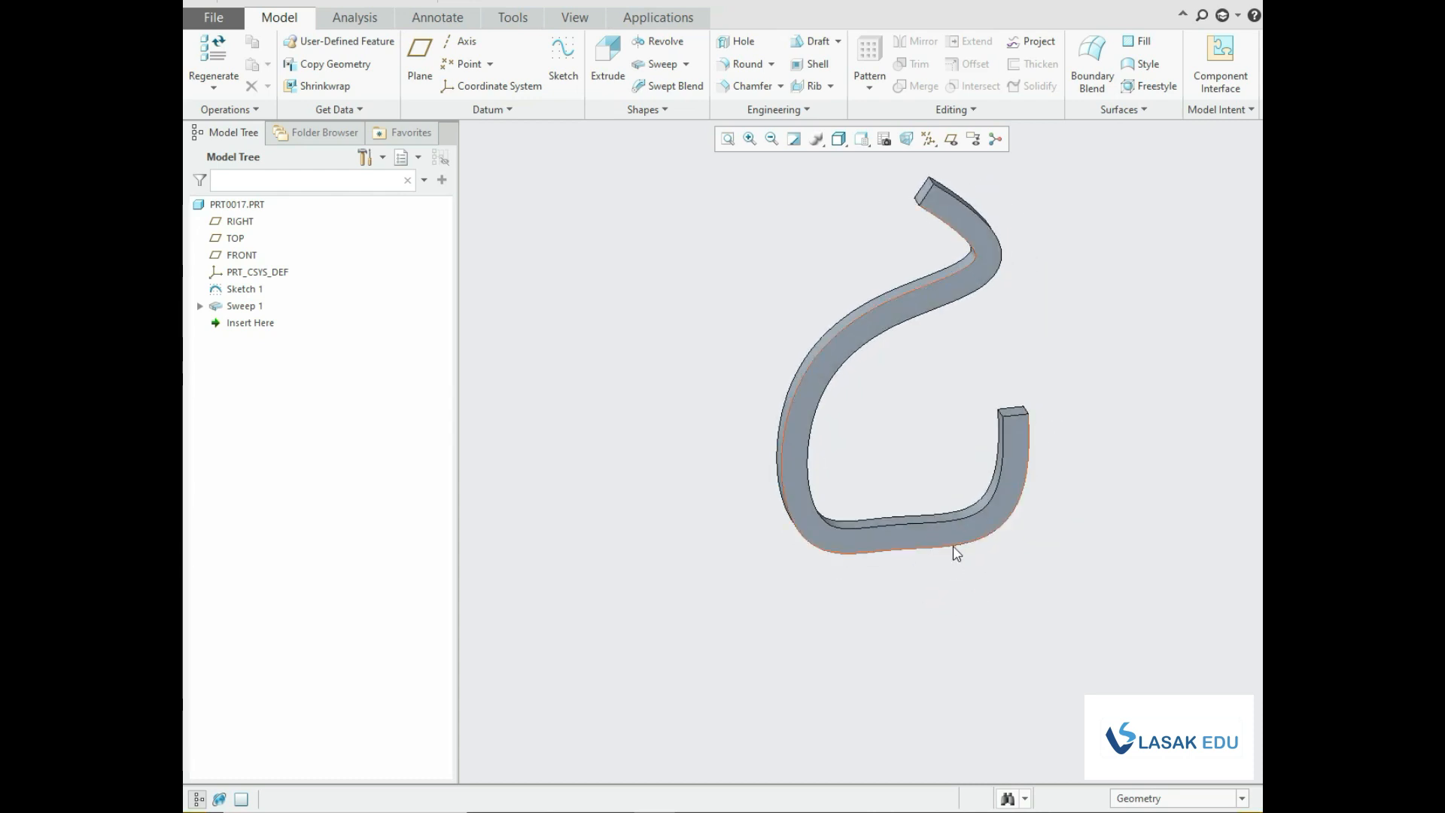